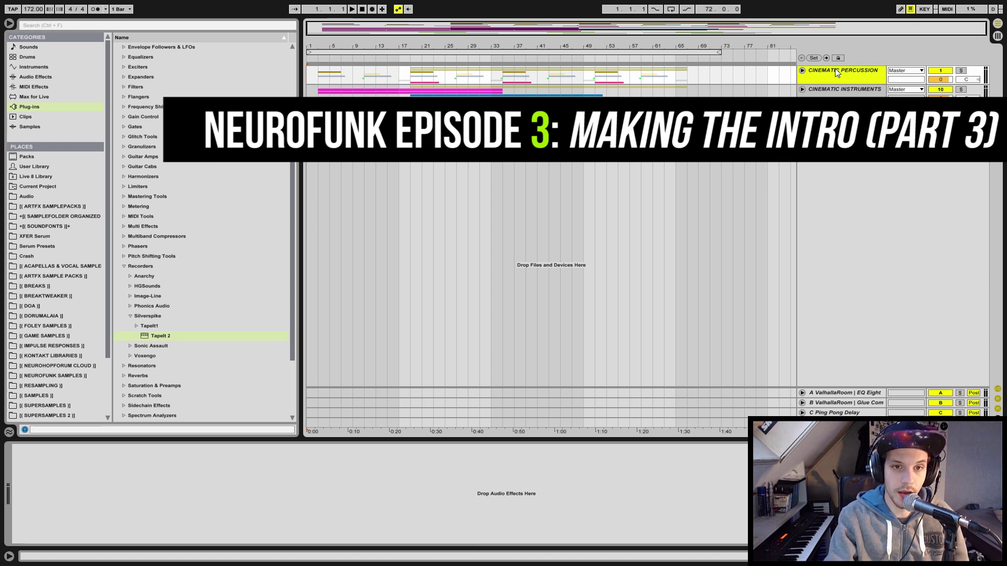
Play the intro arrangement from the start and briefly inspect the tracks inside the CINEMATIC PERCUSSION group
key("space")
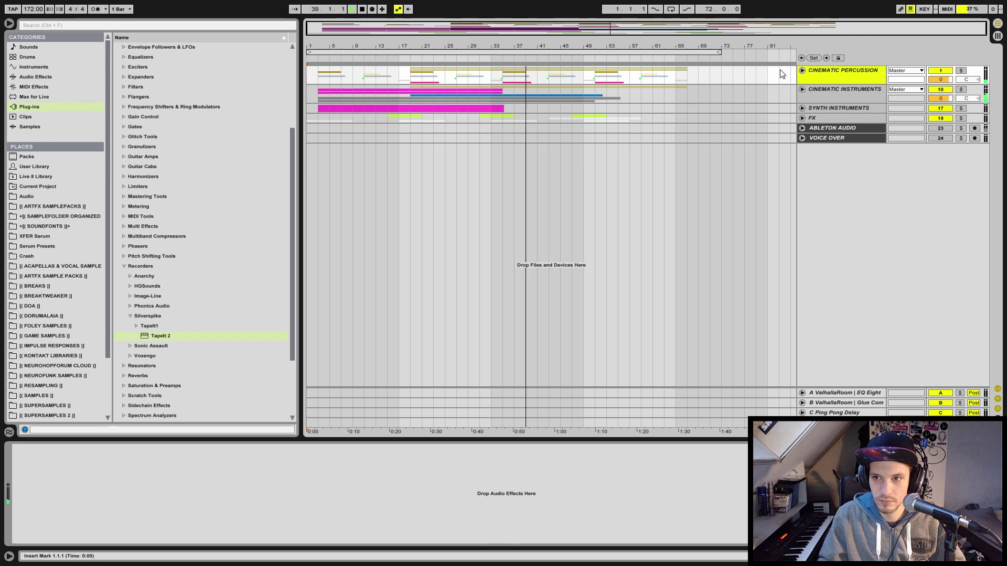
left_click(802, 70)
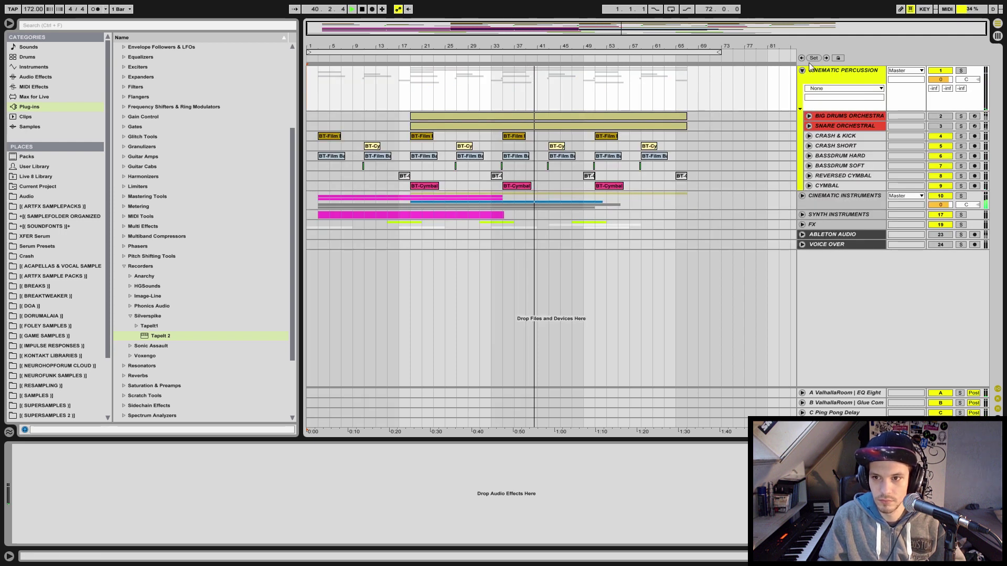
left_click(801, 70)
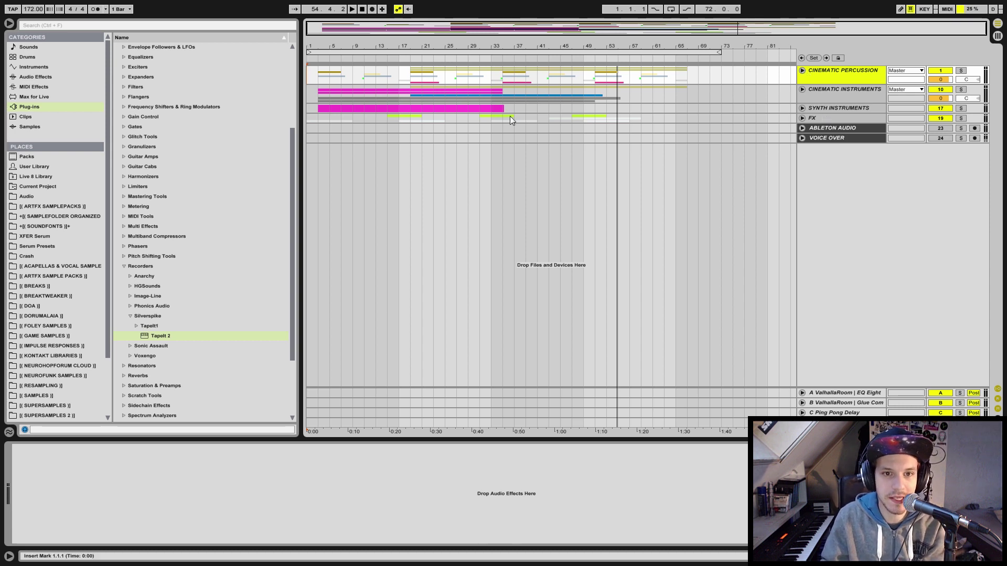
left_click(310, 119)
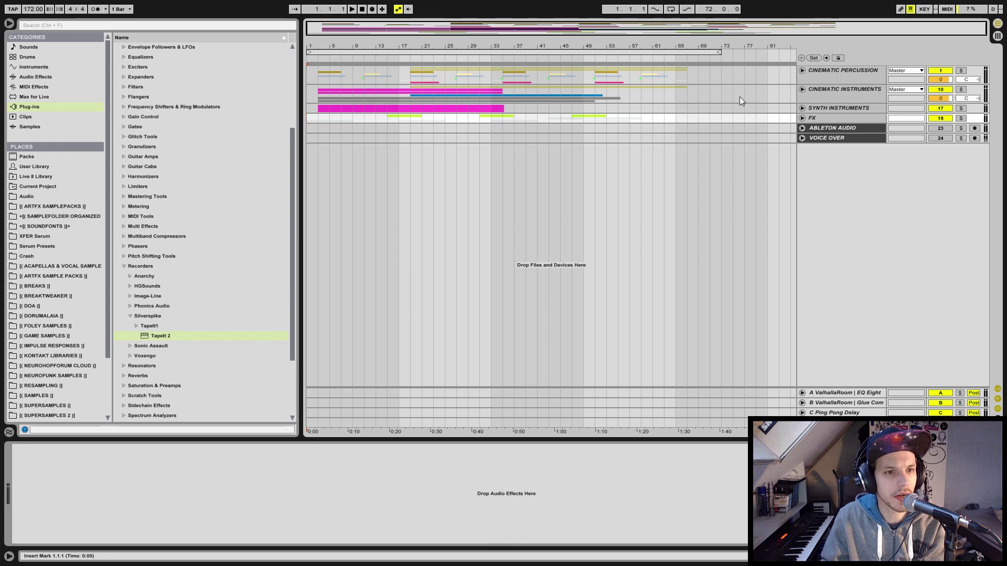
Unfold the FX group, activate the SHORT RISER track and open its Kontakt 5 Rise & Hit instrument
left_click(826, 115)
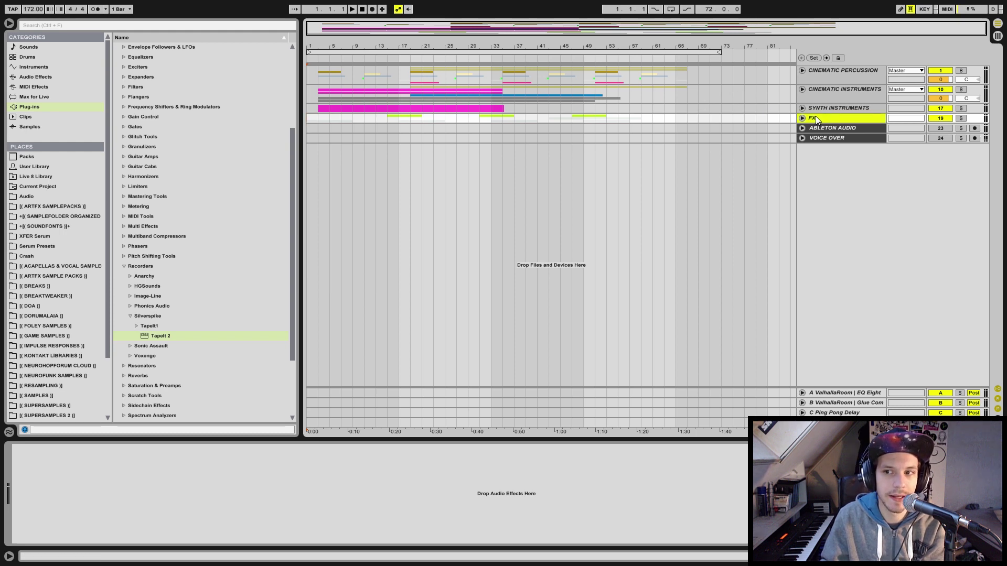
left_click(802, 118)
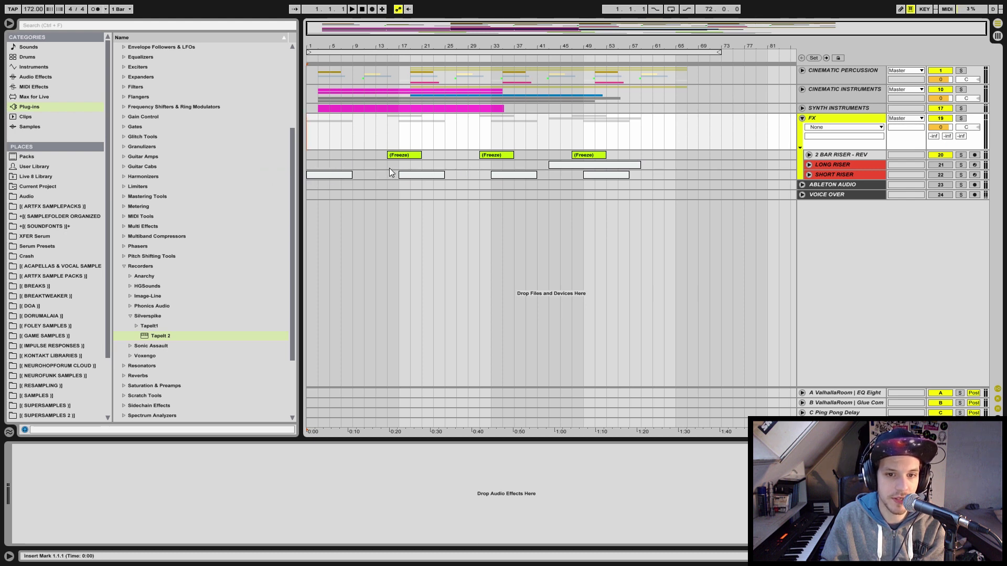
left_click(825, 176)
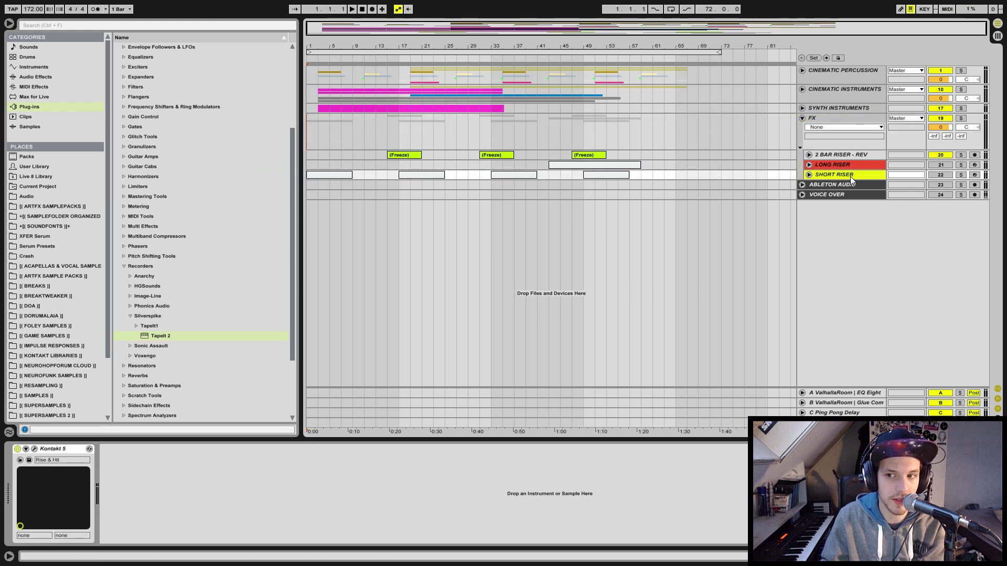
left_click(940, 174)
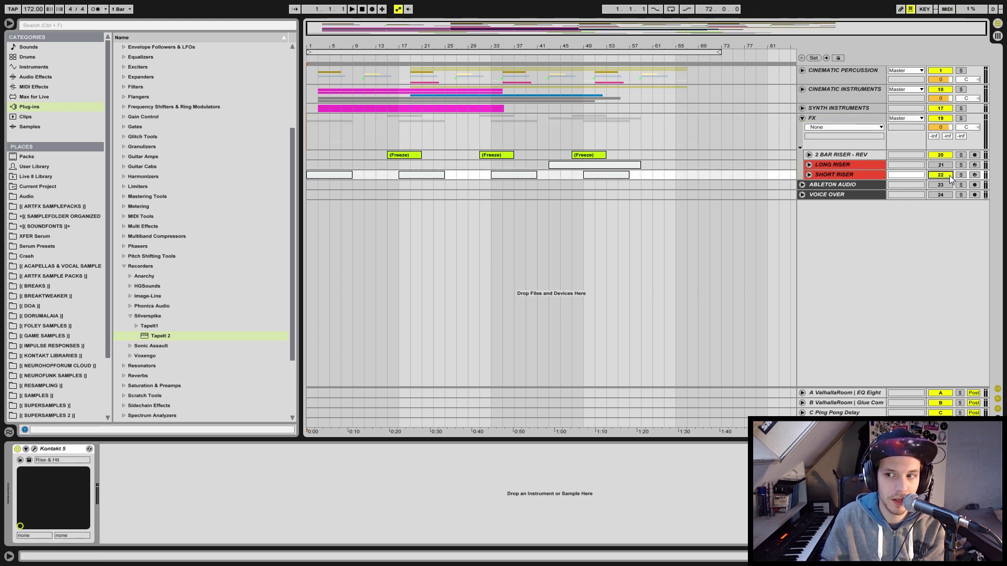
left_click(35, 450)
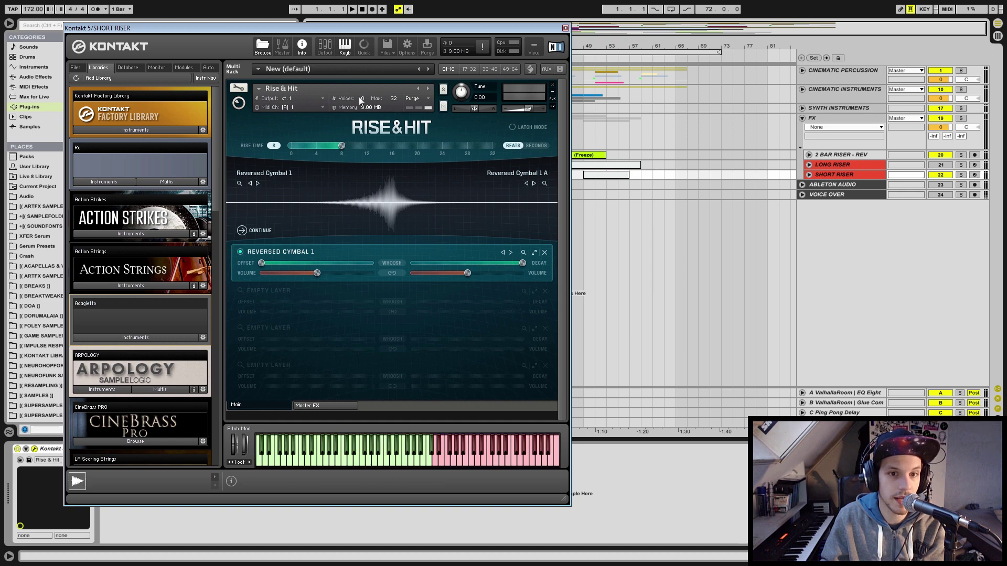
left_click_drag(348, 31, 601, 26)
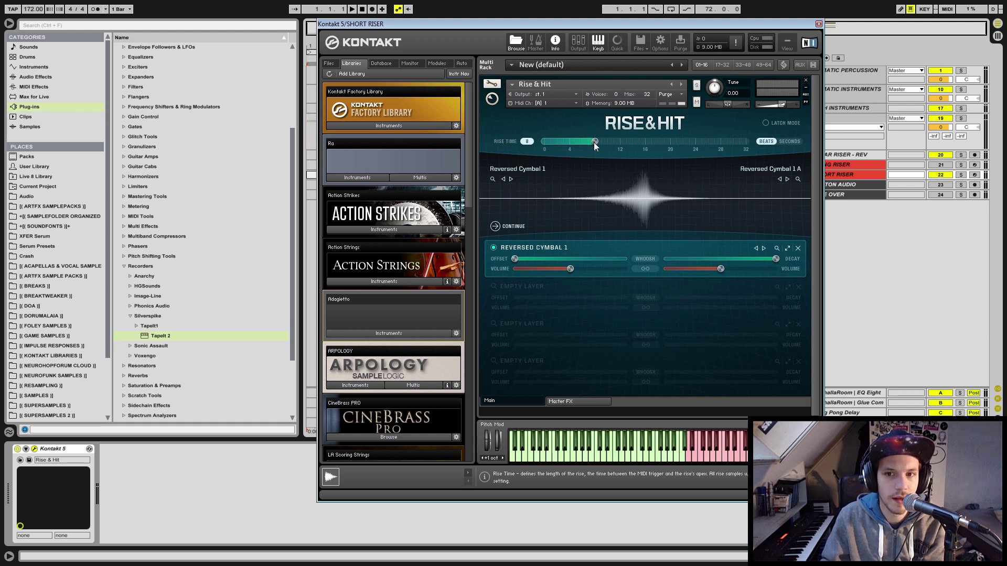
Try a 4-beat rise time in Rise & Hit and audition the first SHORT RISER clip in solo
left_click_drag(568, 144, 568, 143)
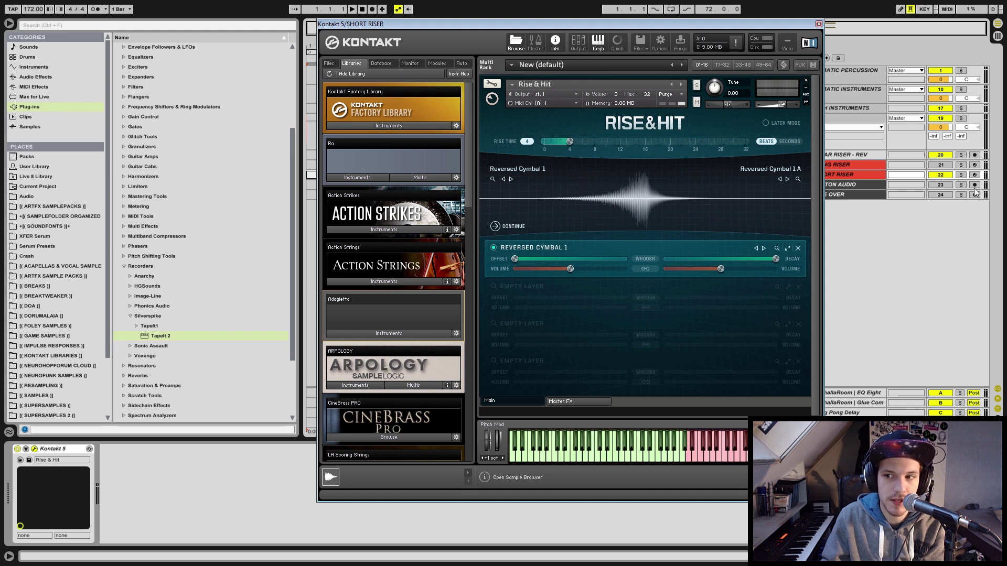
left_click(961, 175)
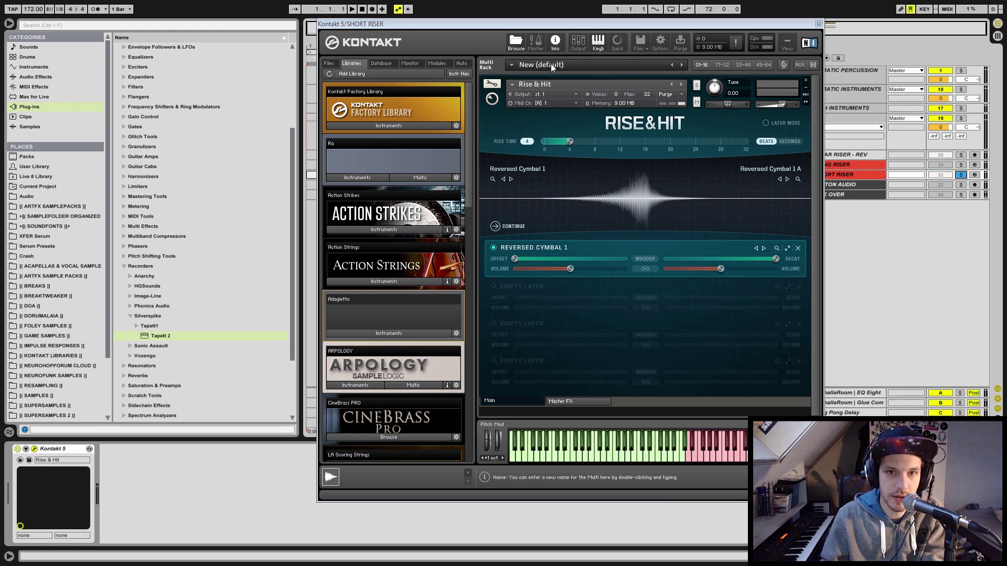
left_click(9, 23)
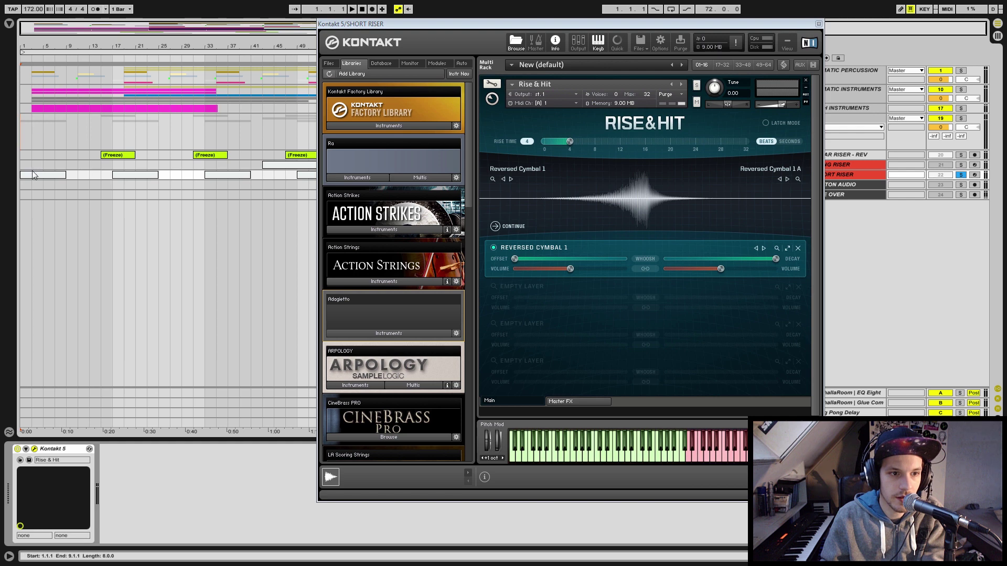
left_click_drag(788, 25, 715, 20)
left_click(809, 175)
left_click(47, 195)
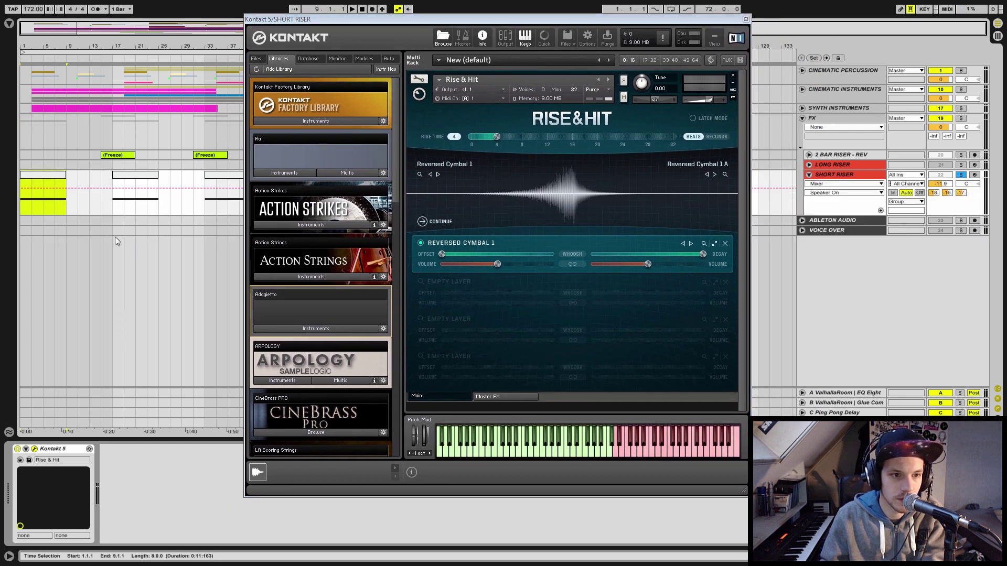
key("space")
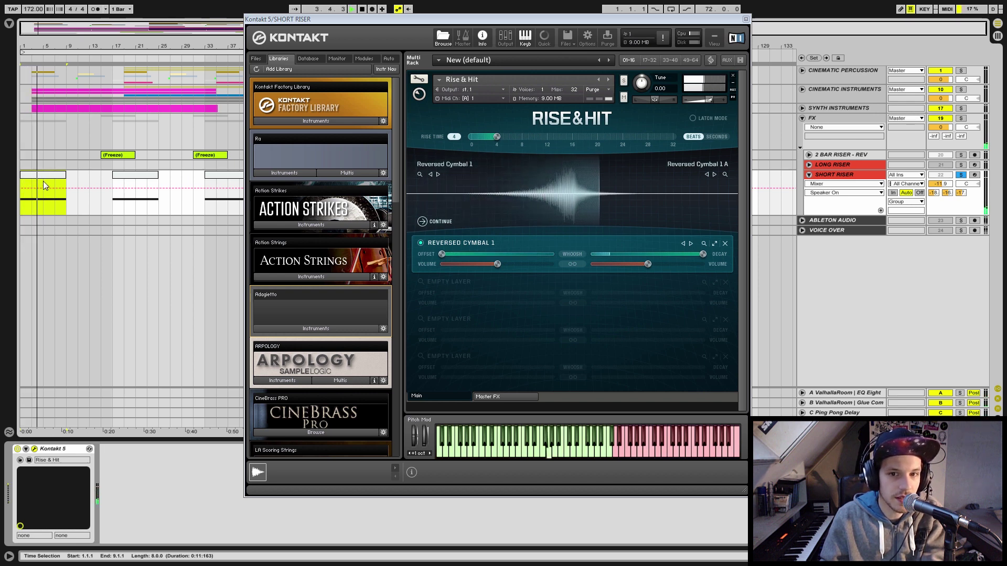
key("space")
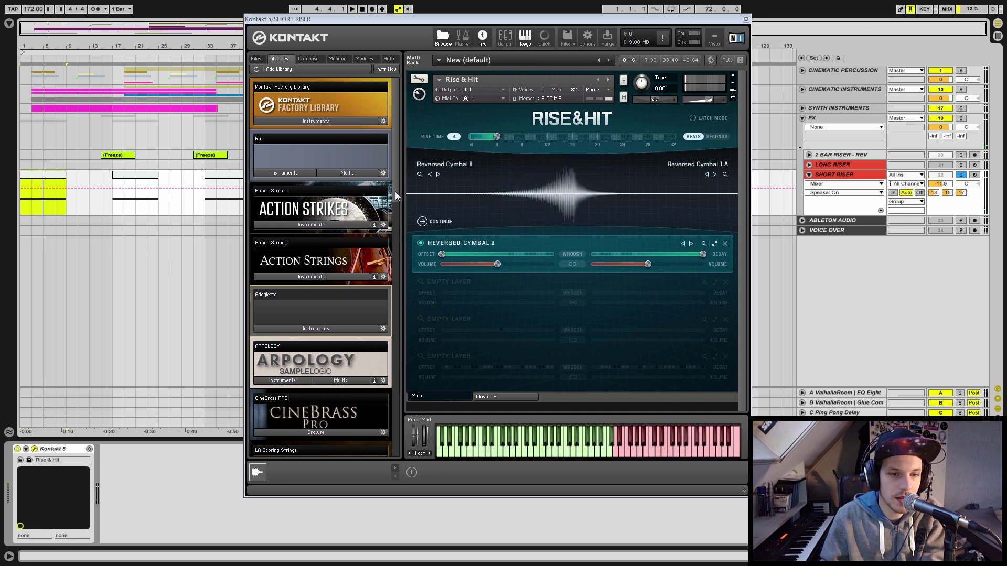
Set the Rise & Hit rise time to 8 beats, audition the riser with all tracks and close the instrument window
left_click_drag(502, 137, 520, 137)
key("space")
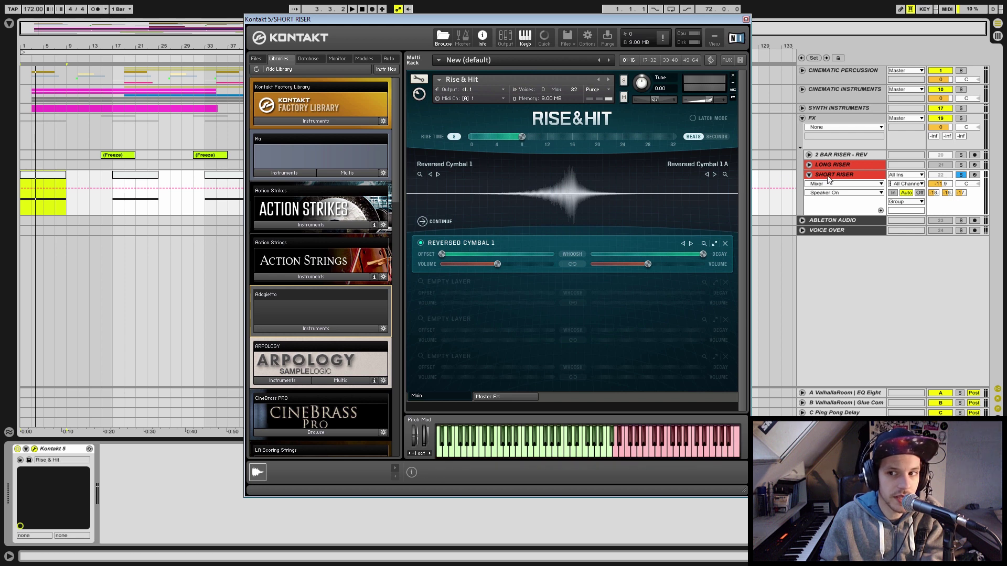
left_click(961, 175)
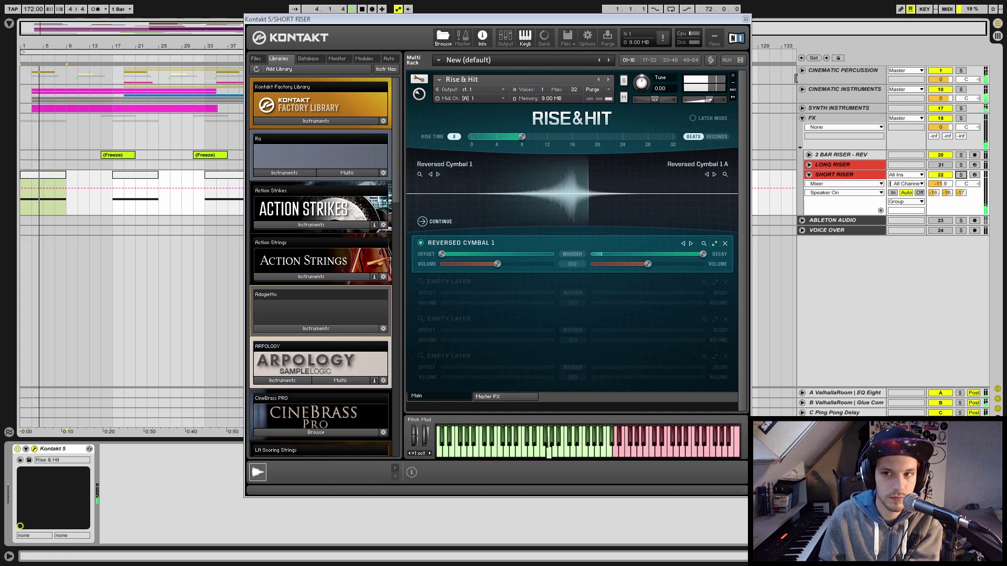
left_click(746, 19)
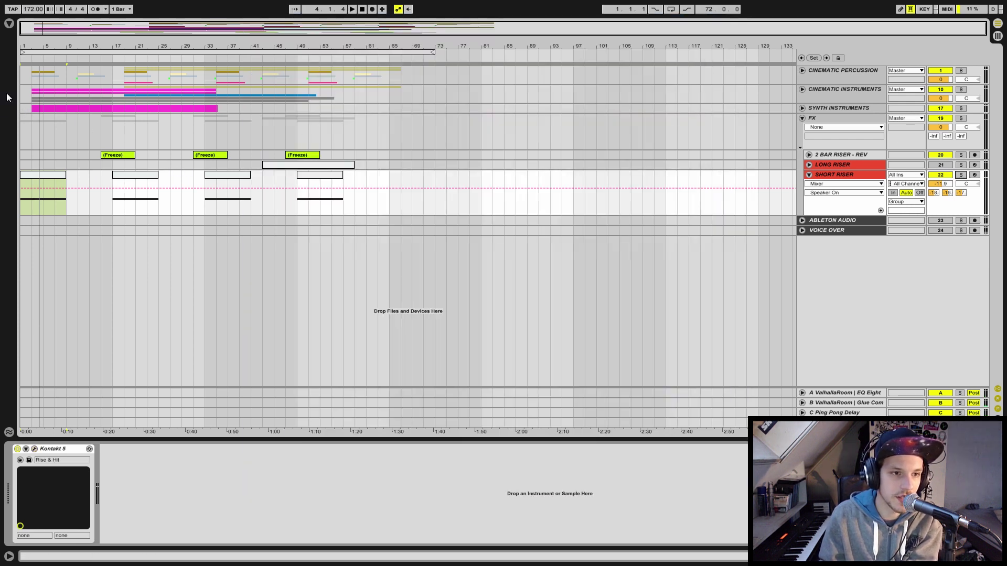
Copy the crash clip at bar 19 on the CYMBAL track to bar 3 and play the intro from the start
left_click(801, 70)
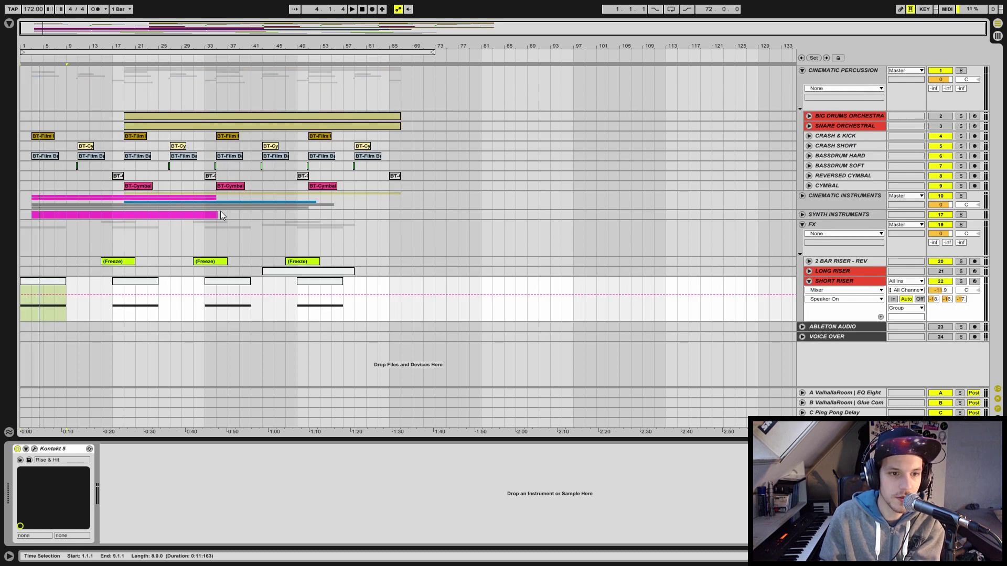
left_click(139, 187)
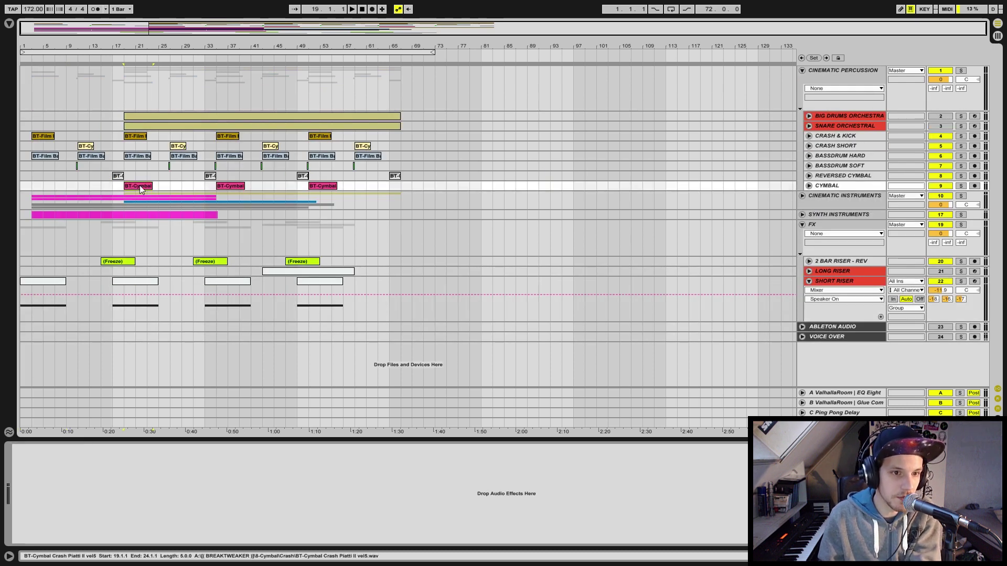
left_click_drag(140, 188, 47, 188)
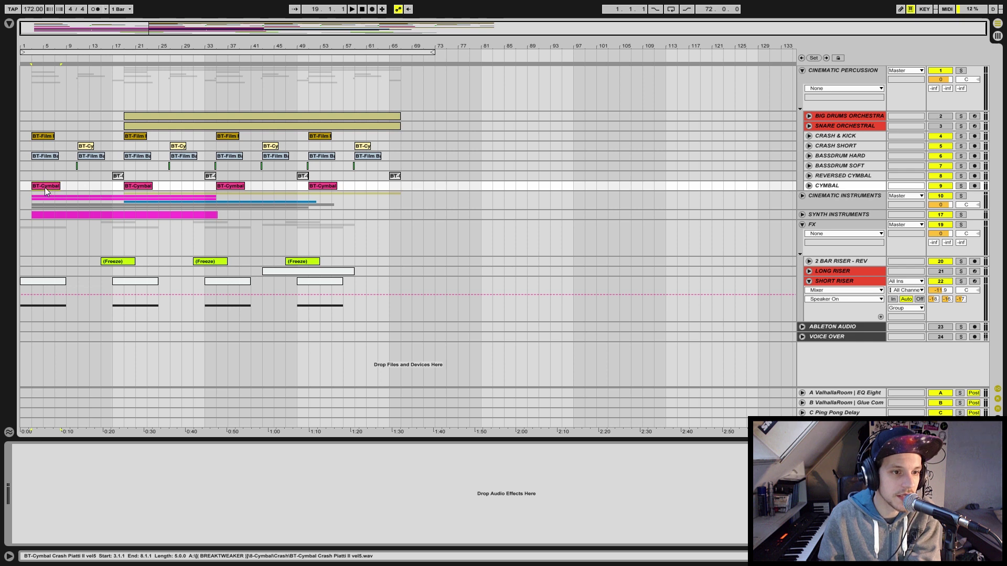
left_click(22, 186)
key("space")
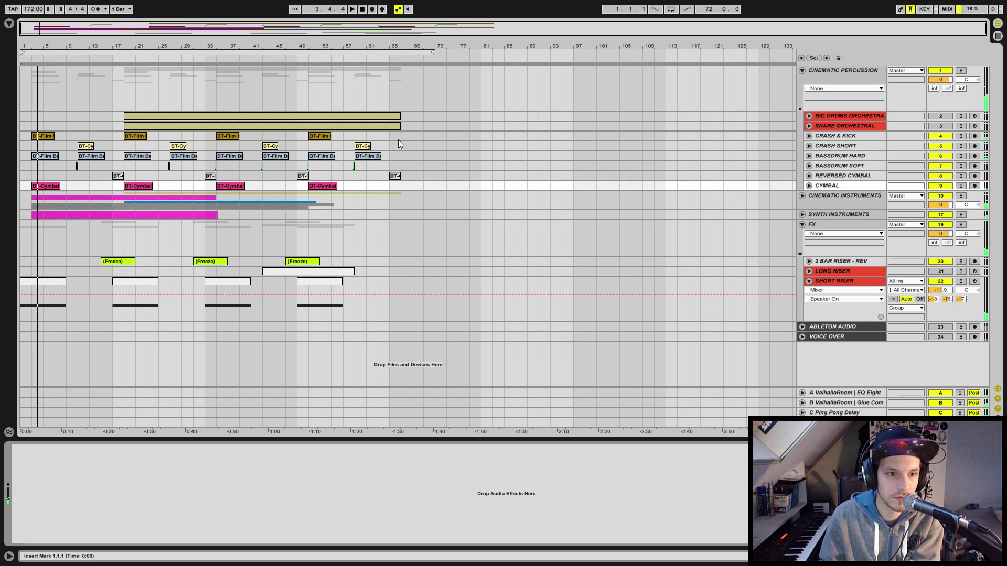
Reopen the SHORT RISER instrument, solo its track and load Gangland Glissando from the Orchestra category into the second layer
left_click(843, 282)
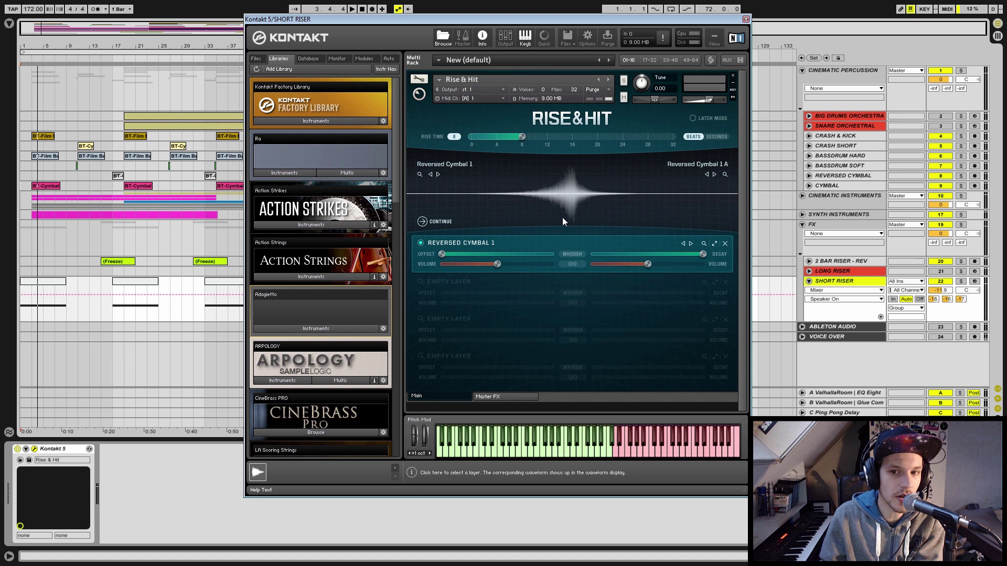
left_click(960, 281)
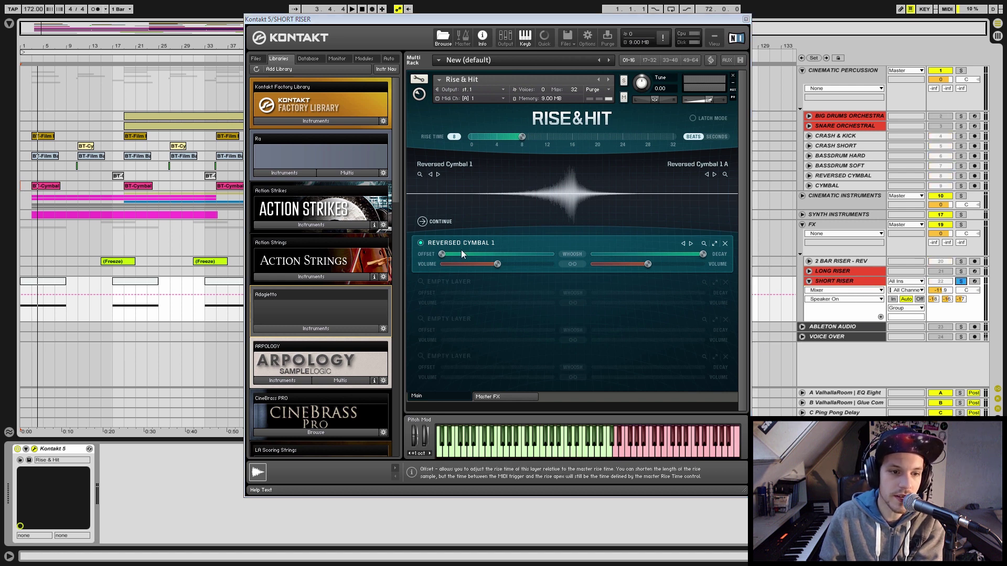
left_click(420, 282)
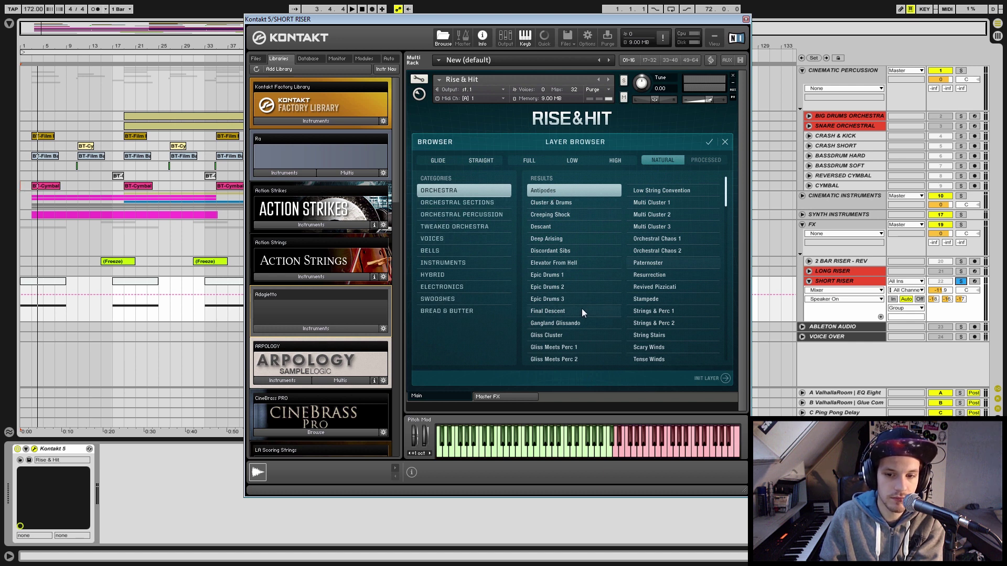
double_click(552, 322)
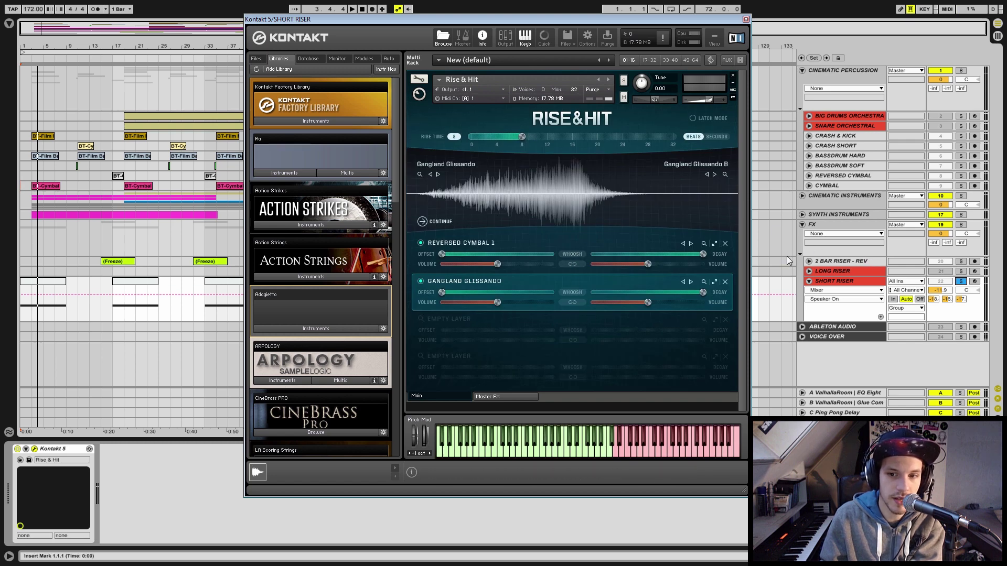
Audition the riser with the Reversed Cymbal 1 layer switched off, and again with it switched back on
left_click(420, 243)
left_click(630, 243)
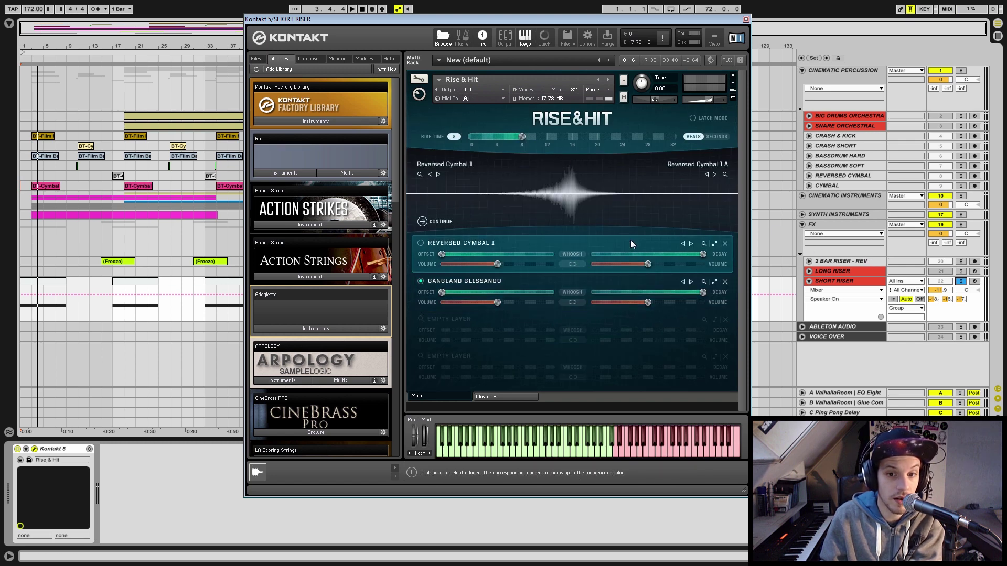
key("space")
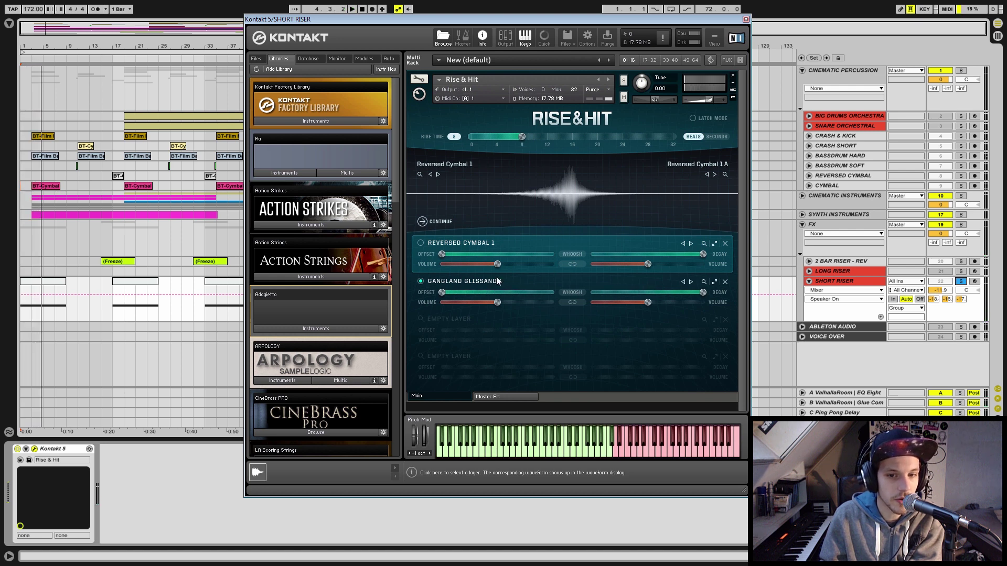
left_click(420, 243)
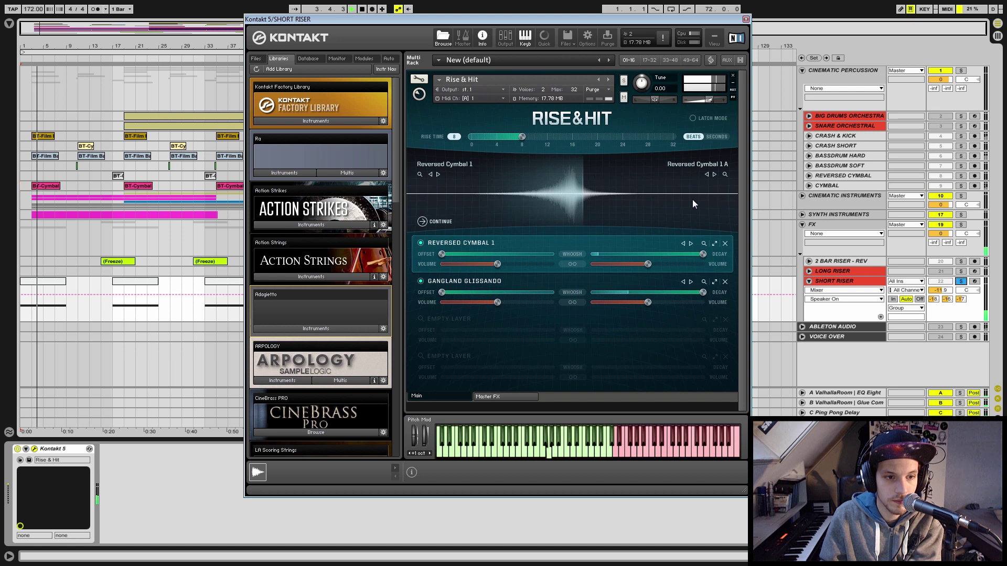
key("space")
Turn off solo on SHORT RISER and play the two-layer riser together with the full arrangement
left_click(960, 282)
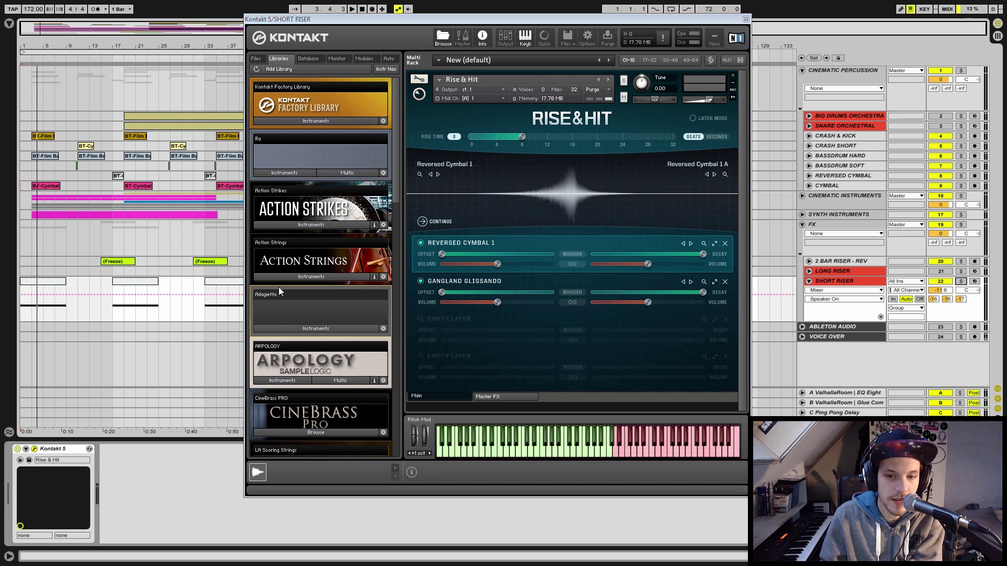
key("space")
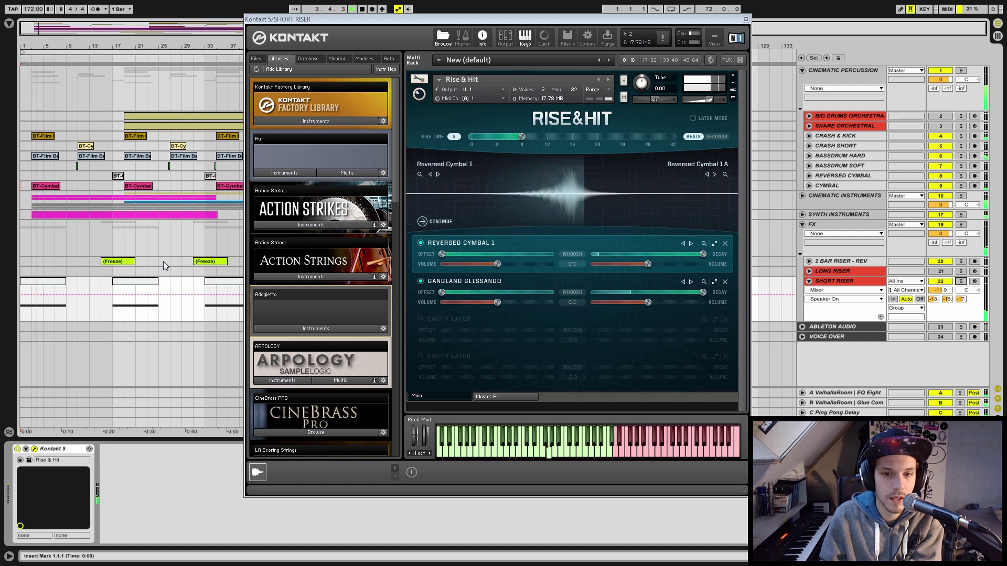
key("space")
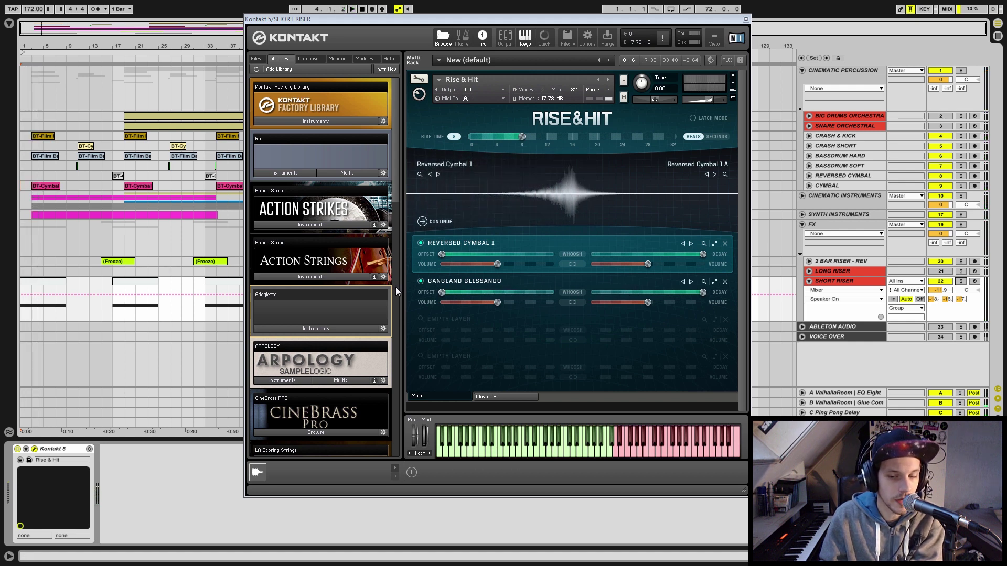
Switch the SHORT RISER's second layer from Gangland Glissando to Gliss Meets Perc 2 and audition the riser with its track soloed
left_click(691, 282)
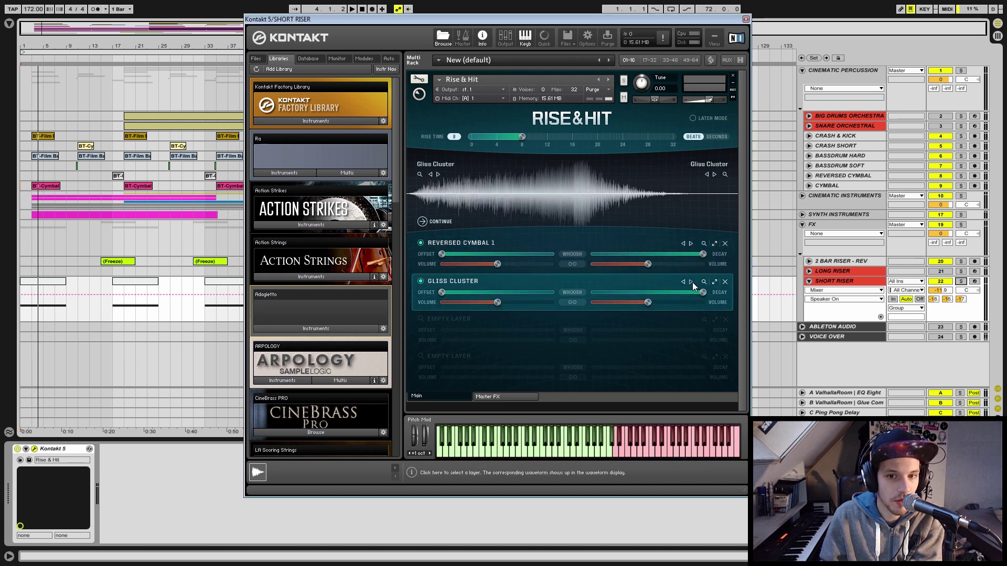
left_click(691, 282)
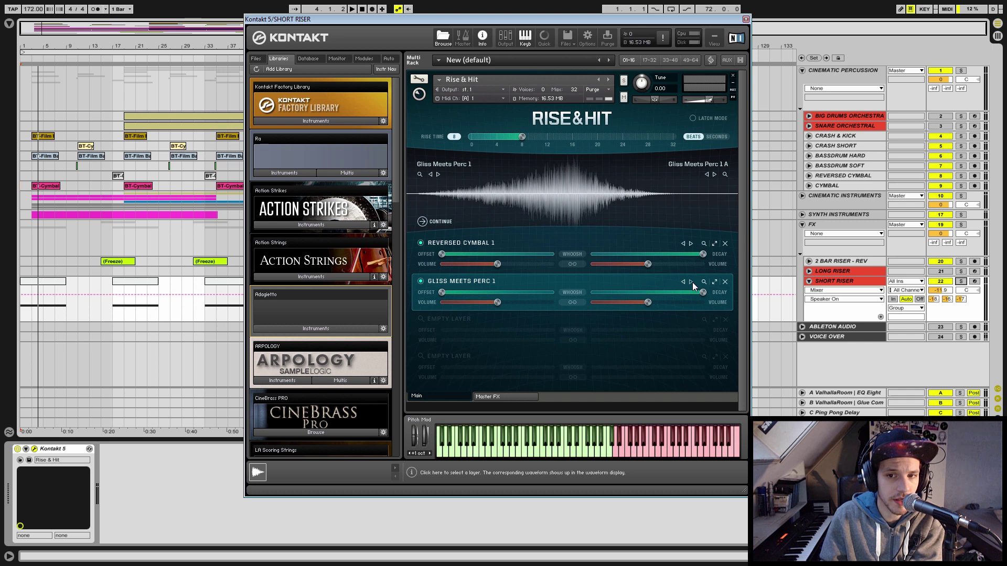
left_click(691, 282)
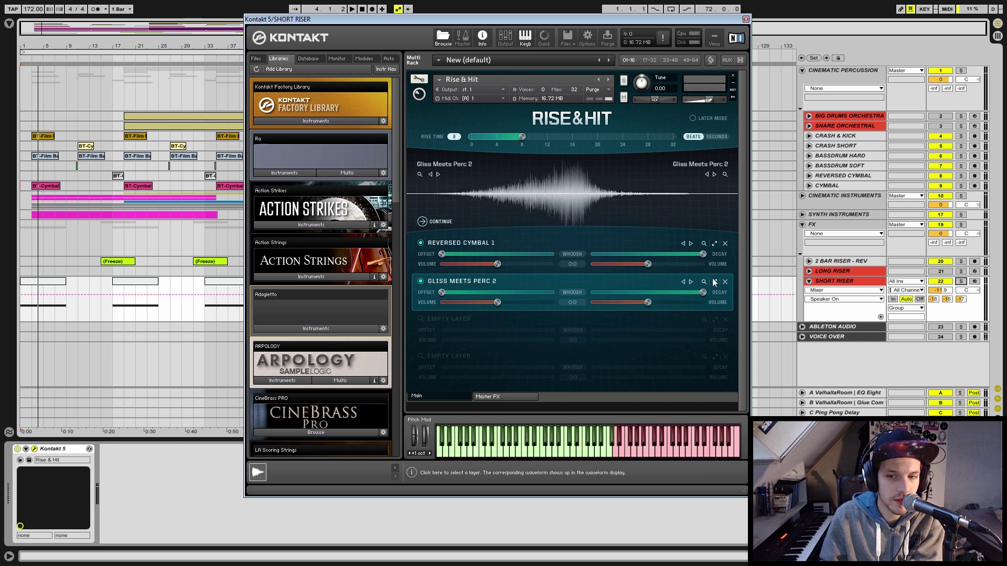
left_click(960, 281)
key("space")
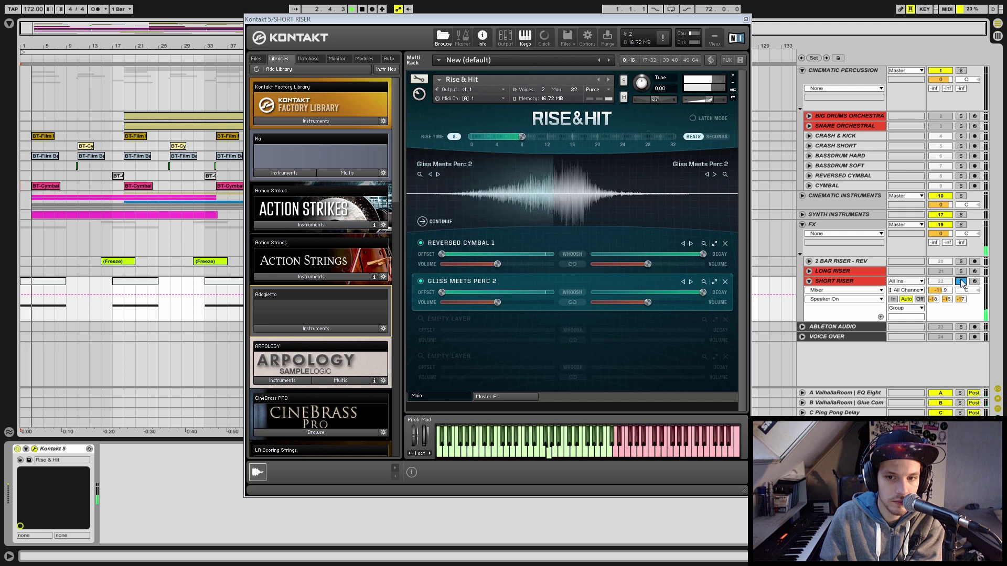
key("space")
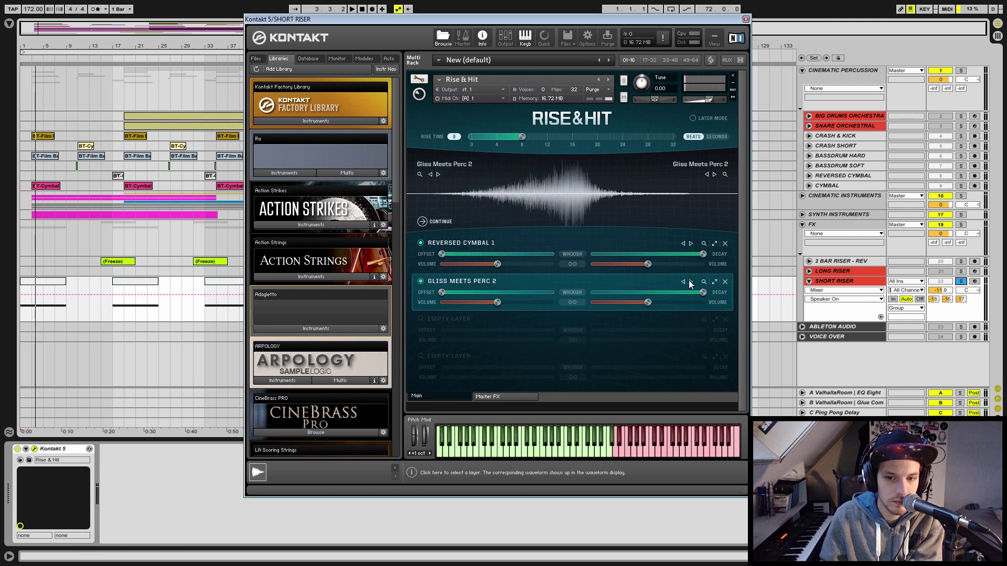
Step the second layer onward through the Grand Percussion sources to Lots Of Violins
left_click(691, 282)
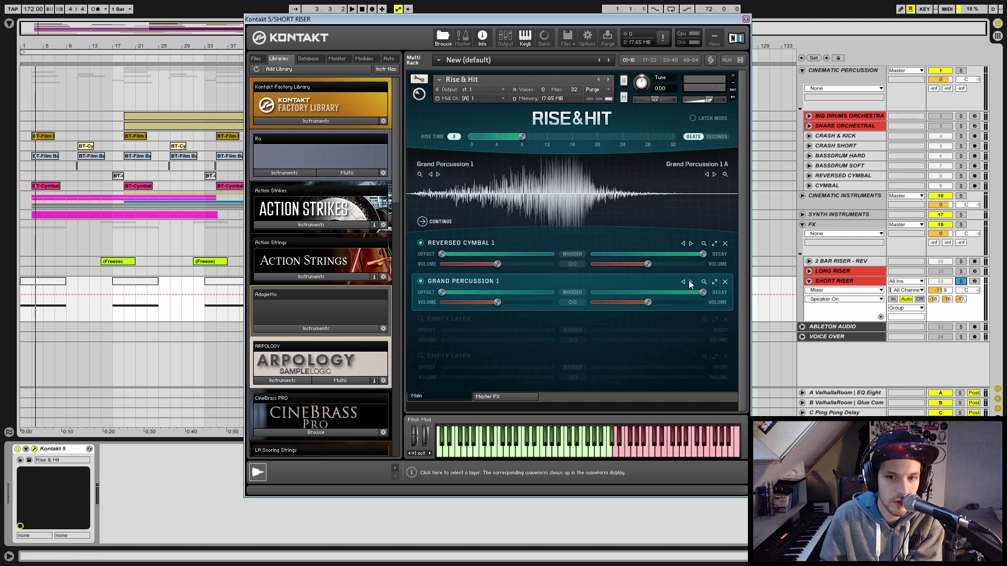
left_click(690, 281)
left_click(690, 282)
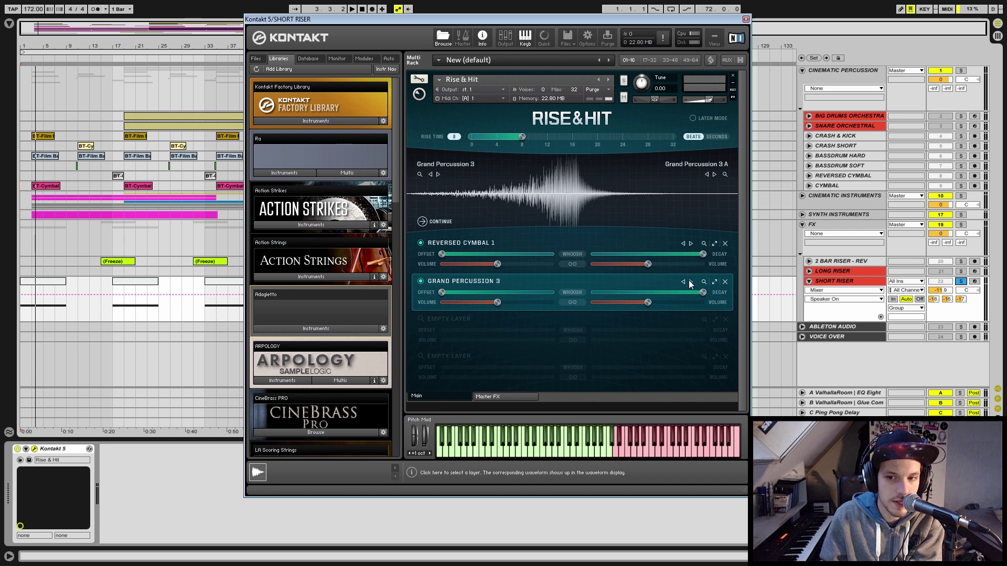
left_click(690, 281)
left_click(691, 281)
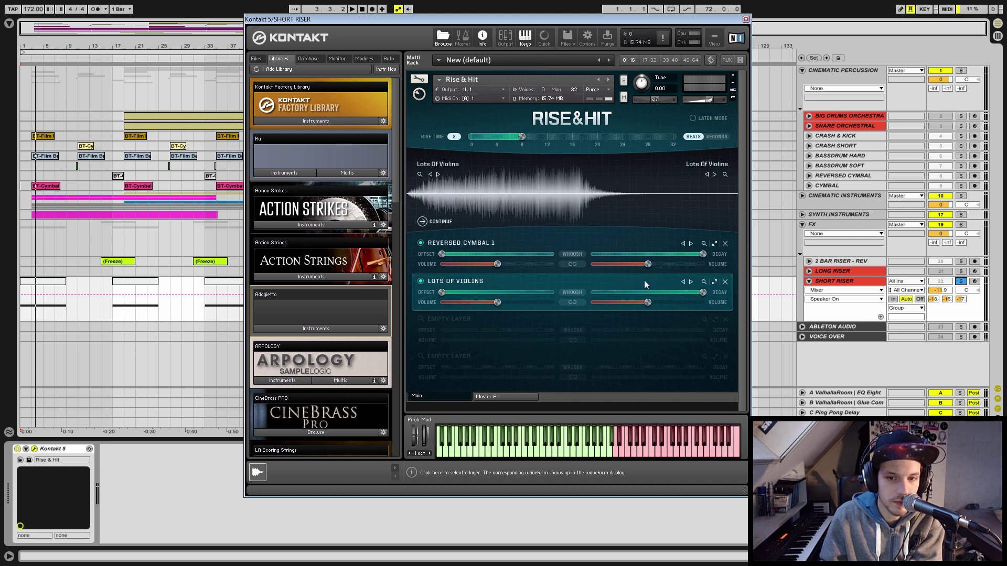
Load Cream Sweep from the Hybrid category into the second layer, advance it to Cricket Gong and audition the soloed riser
left_click(703, 281)
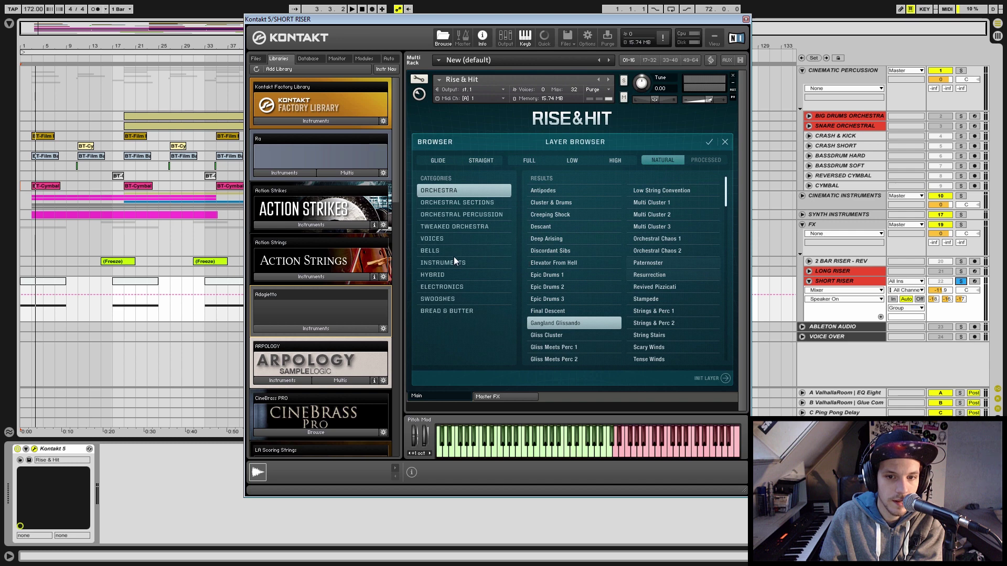
left_click(433, 276)
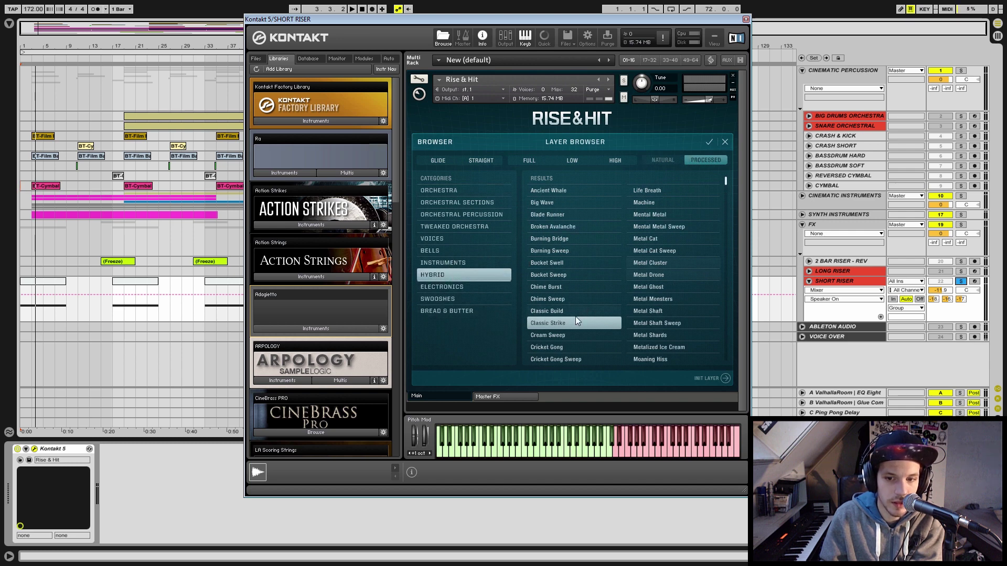
double_click(559, 335)
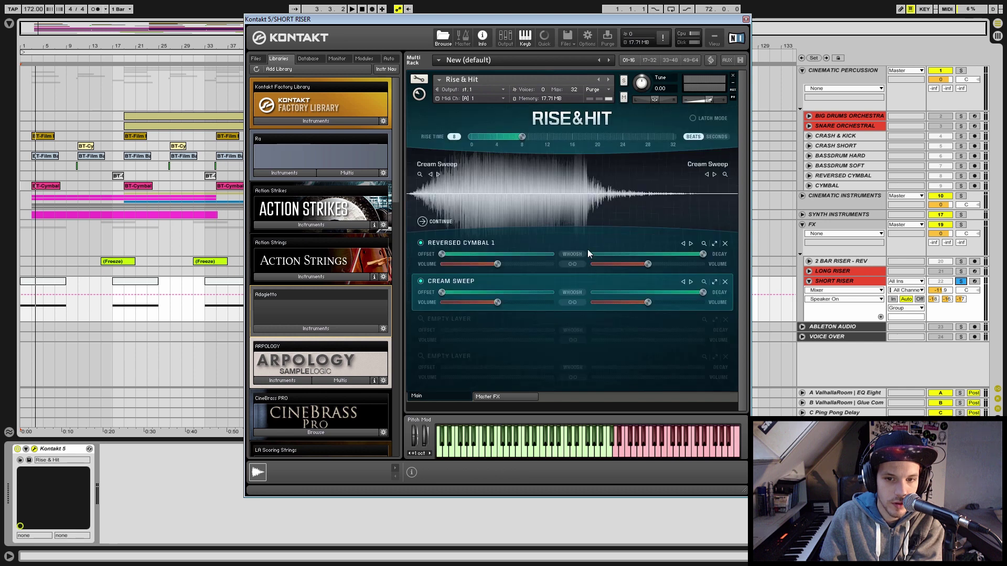
left_click(691, 282)
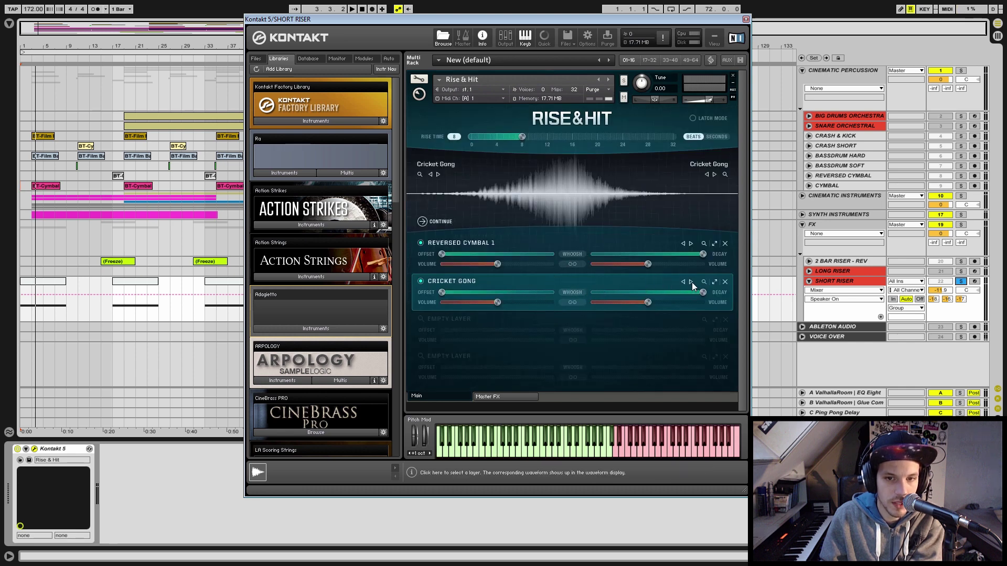
key("space")
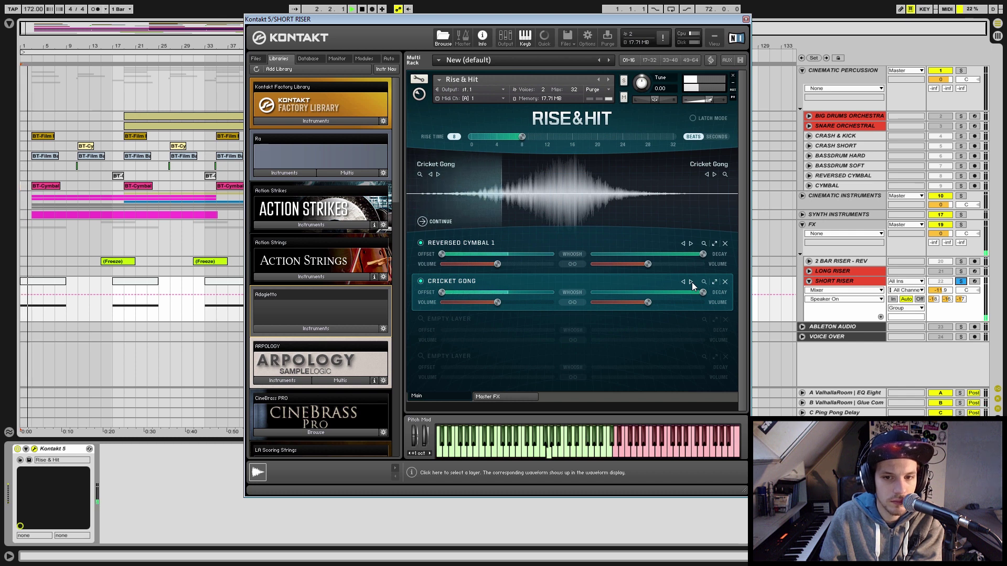
key("space")
Turn the Cricket Gong layer's hit volume all the way down and set its rise volume to about -8.3 dB
left_click_drag(648, 303, 586, 303)
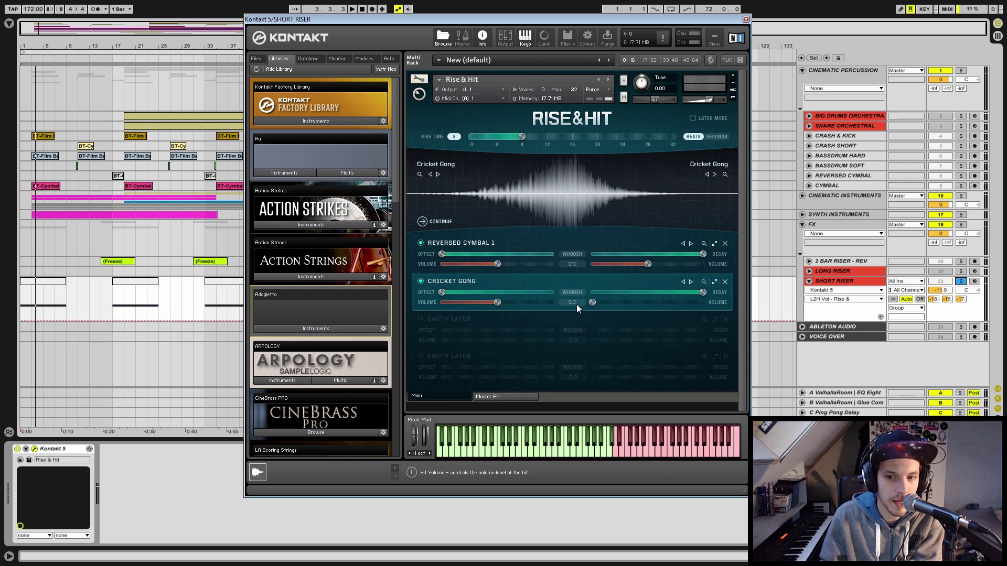
key("space")
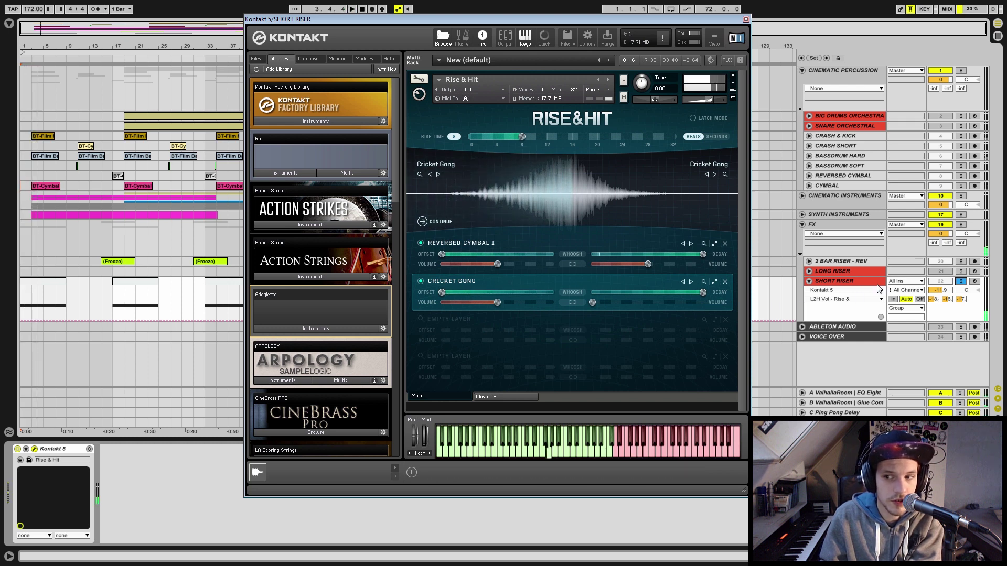
key("space")
left_click_drag(496, 303, 489, 304)
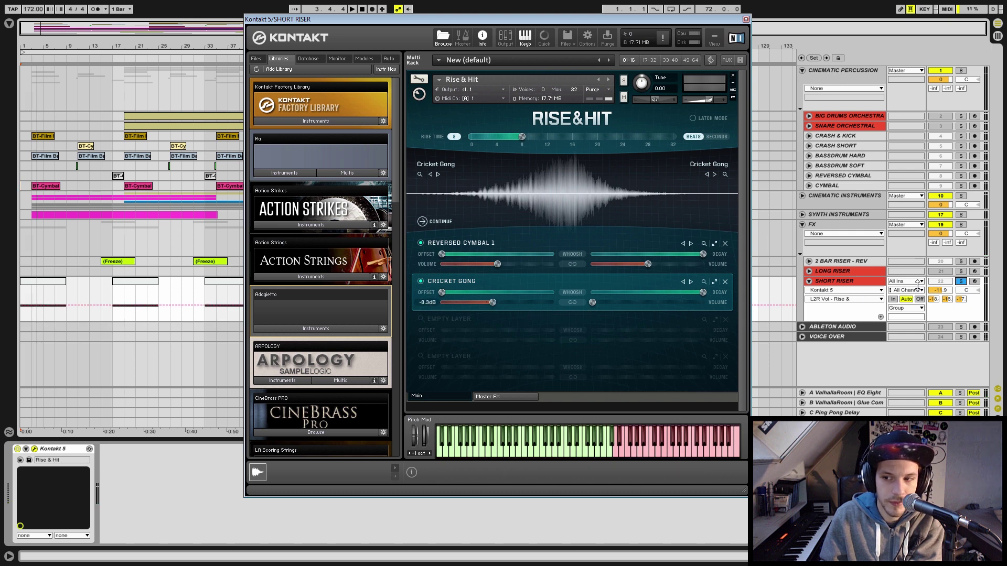
Turn off solo on SHORT RISER, play the riser with the full arrangement and close its Kontakt window
key("space")
left_click(962, 283)
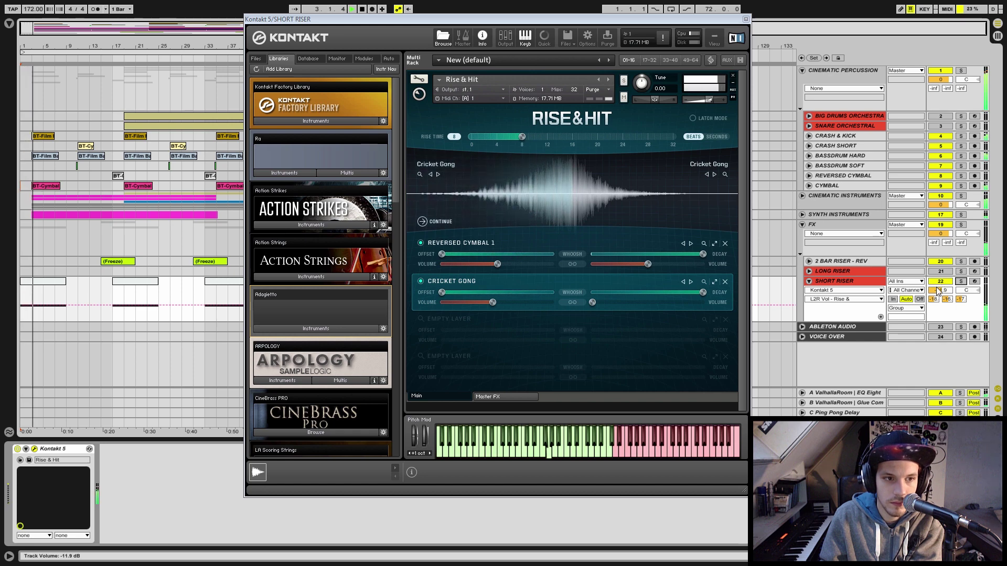
left_click(746, 19)
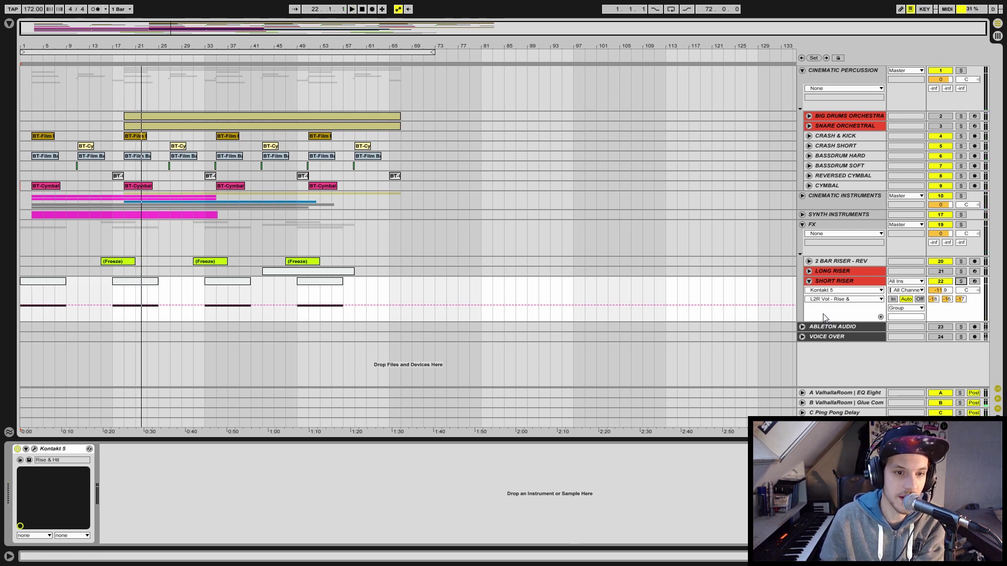
Fold the SHORT RISER track and reset its colour to No Color
left_click(843, 285)
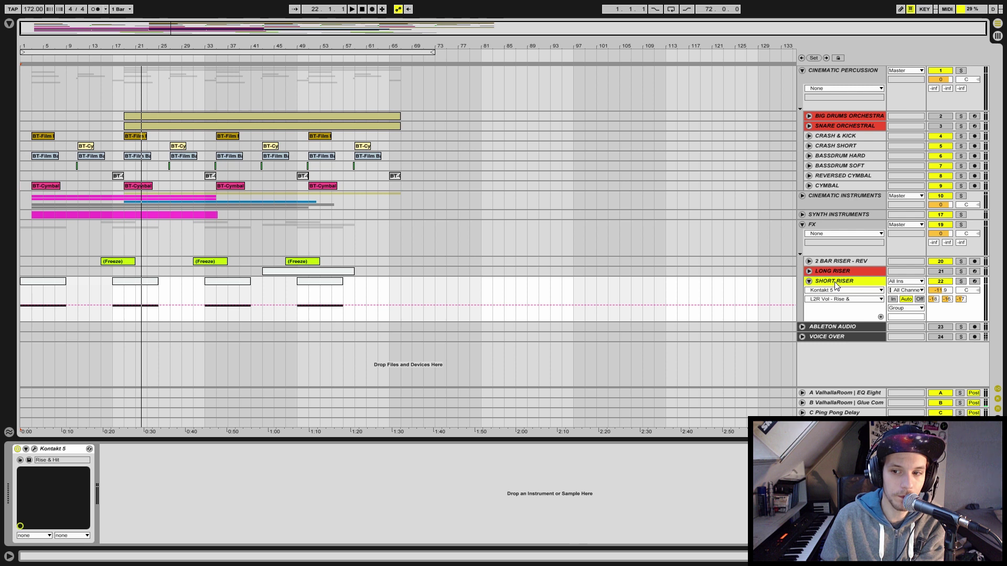
left_click(809, 282)
right_click(817, 283)
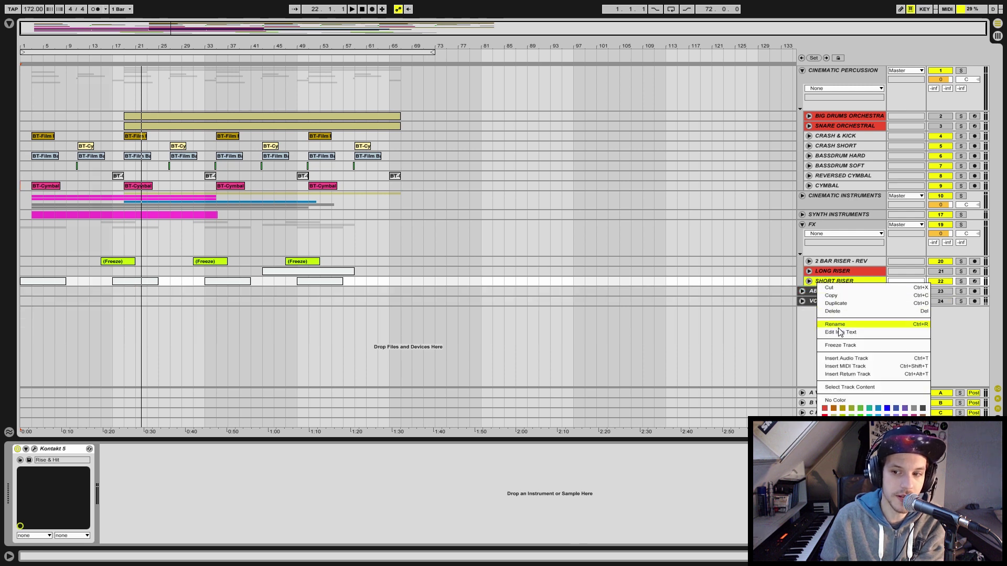
left_click(842, 399)
Solo and unfold the LONG RISER track, and play its clip from bar 43
left_click(834, 271)
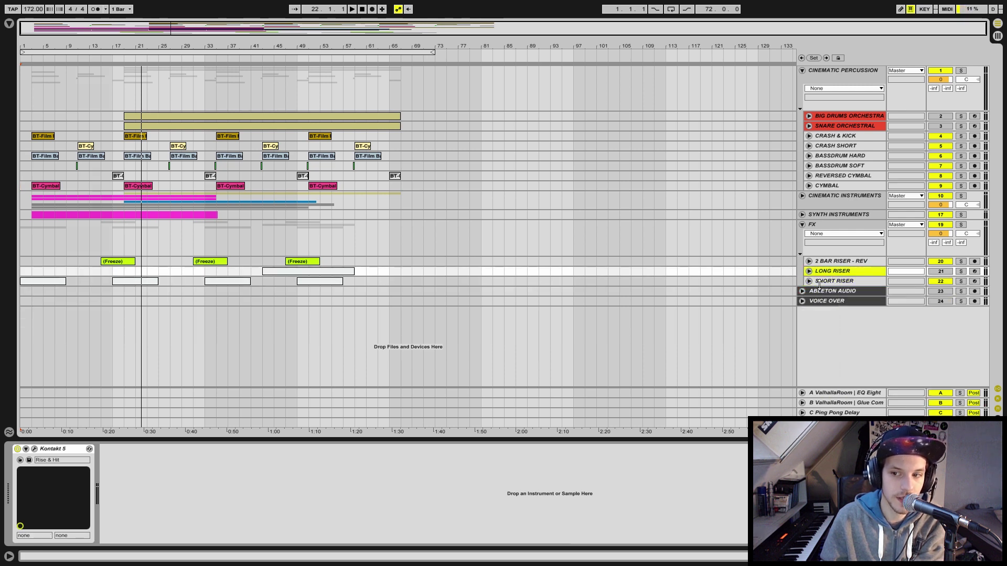
left_click(950, 274)
left_click(960, 271)
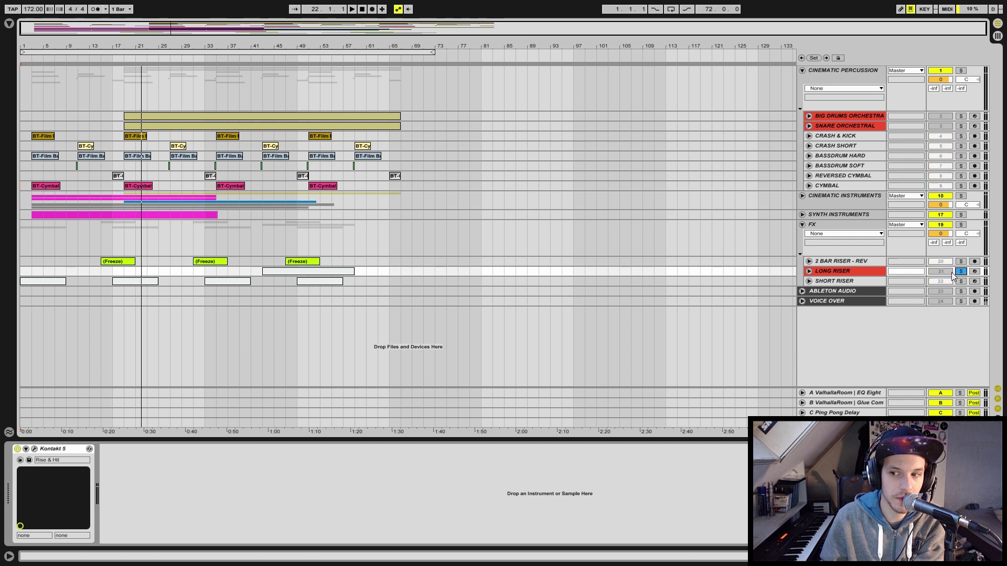
left_click(348, 271)
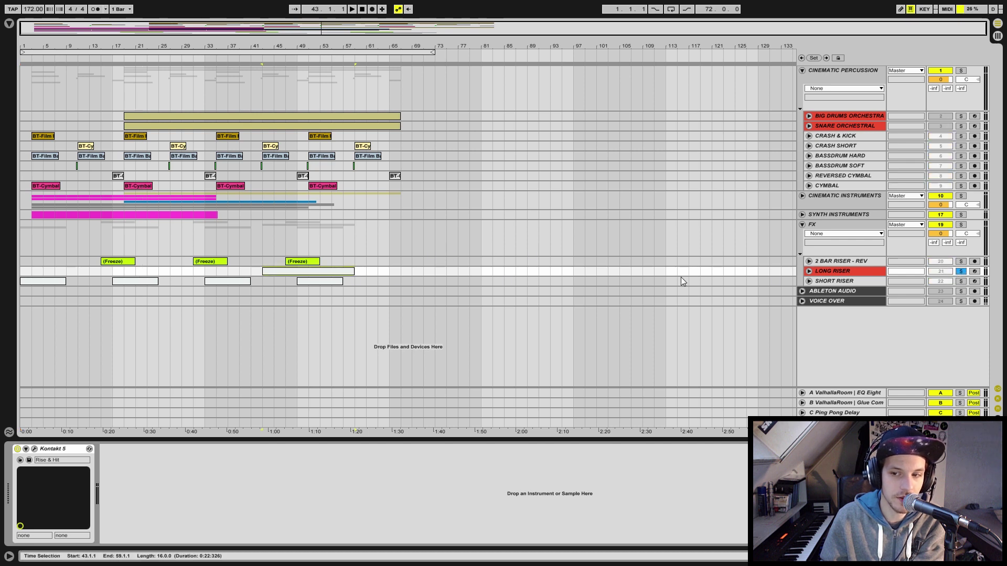
left_click(809, 271)
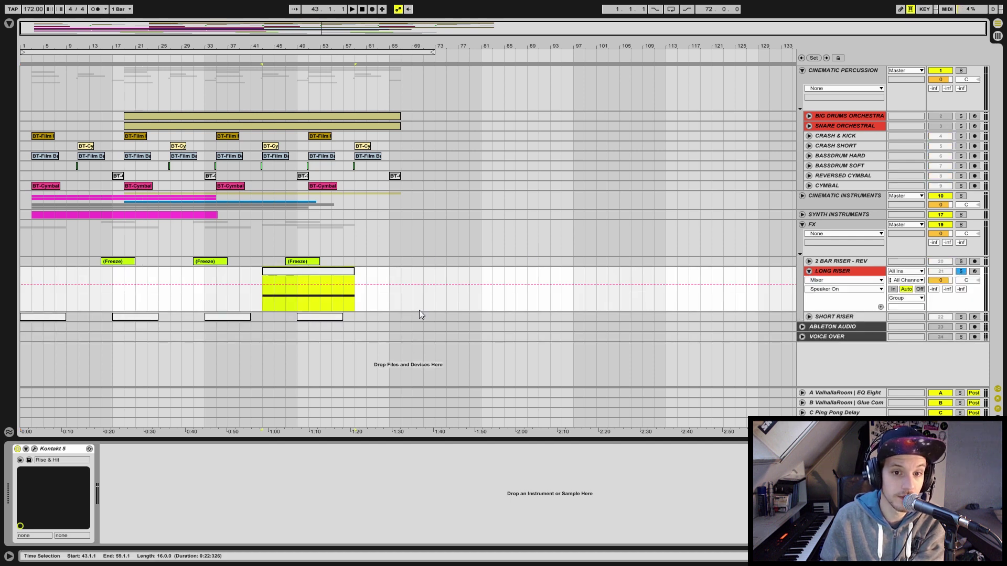
left_click(265, 296)
left_click(338, 280)
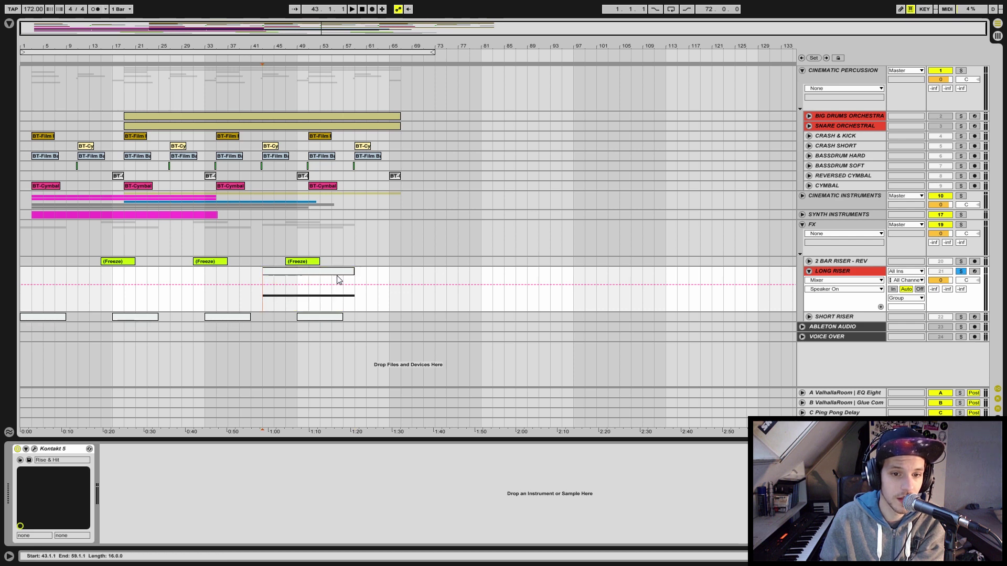
left_click(293, 308)
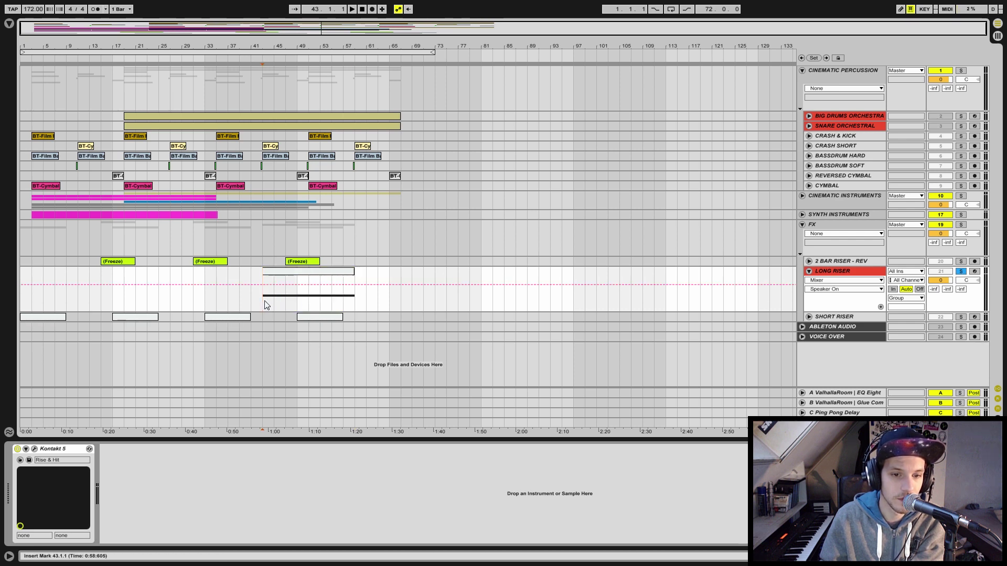
key("space")
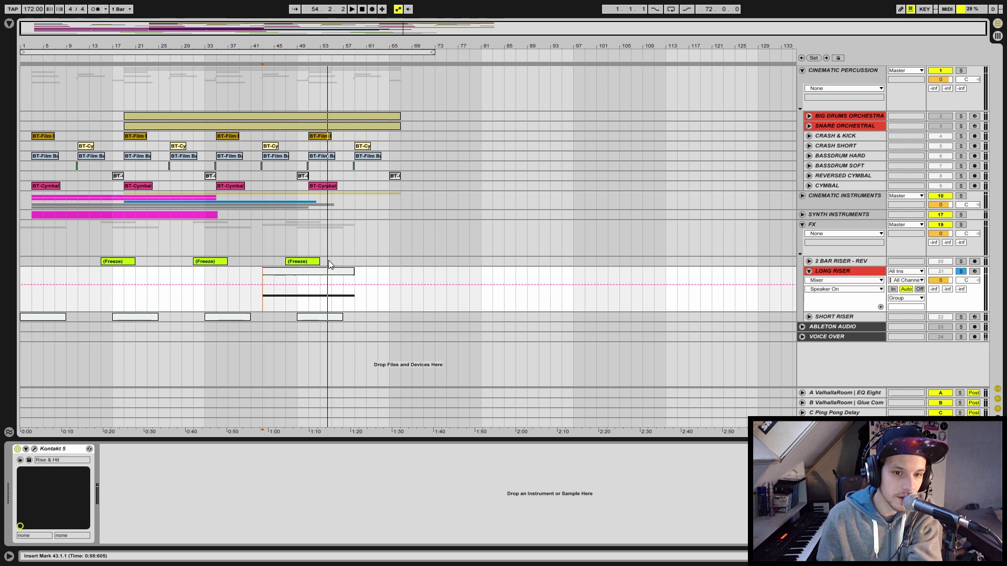
Copy the LONG RISER clip to bar 59 and play the track unsoloed with the full arrangement from bar 43
left_click_drag(322, 284, 417, 275)
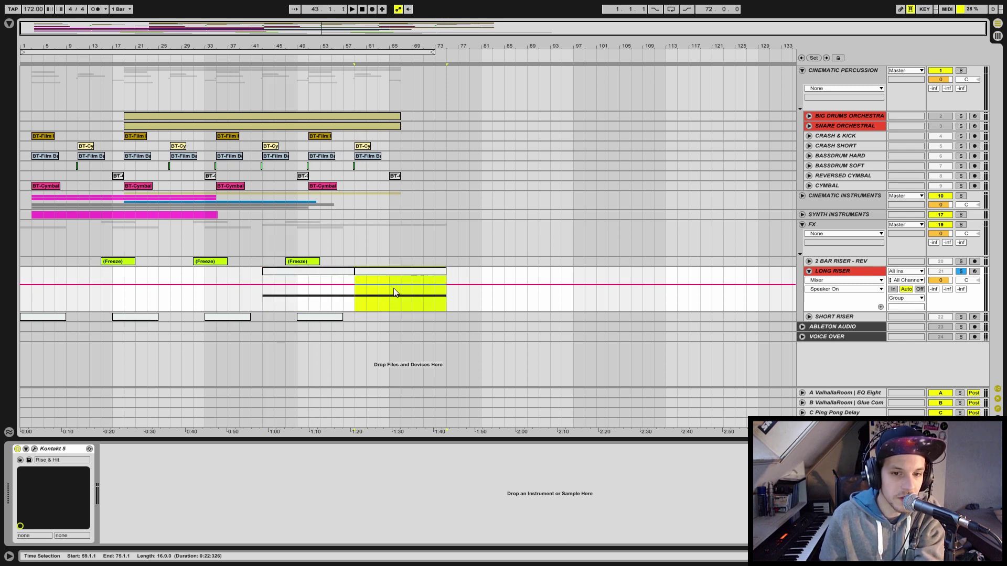
left_click(257, 301)
left_click(961, 271)
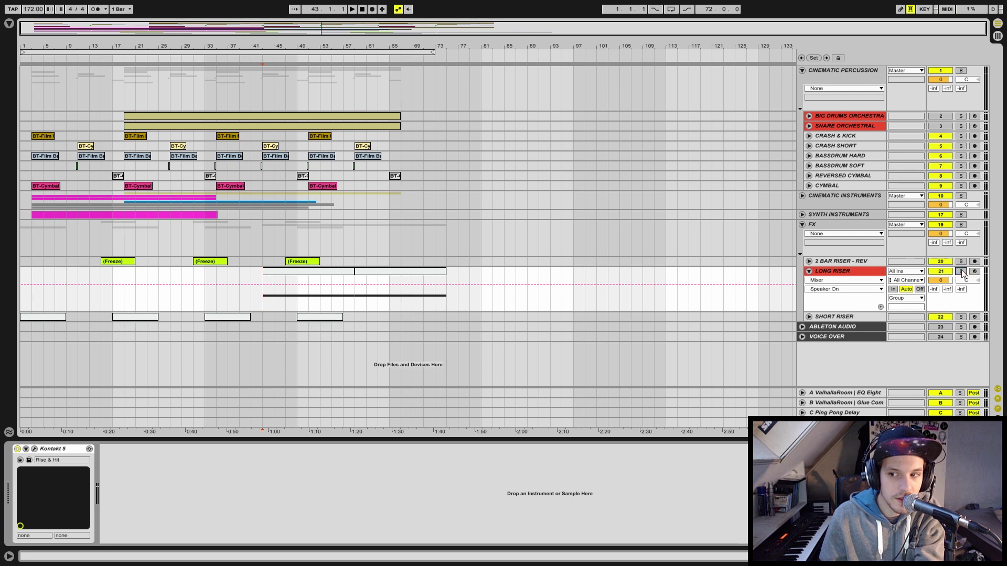
key("space")
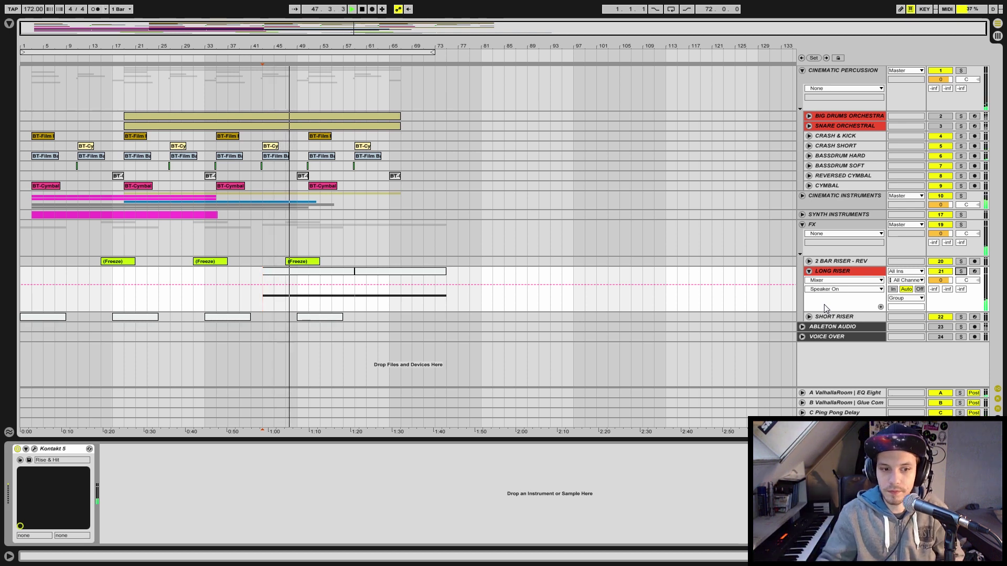
Inspect the LONG RISER's Rise & Hit layers during playback, close the instrument window and stop playback
left_click(34, 449)
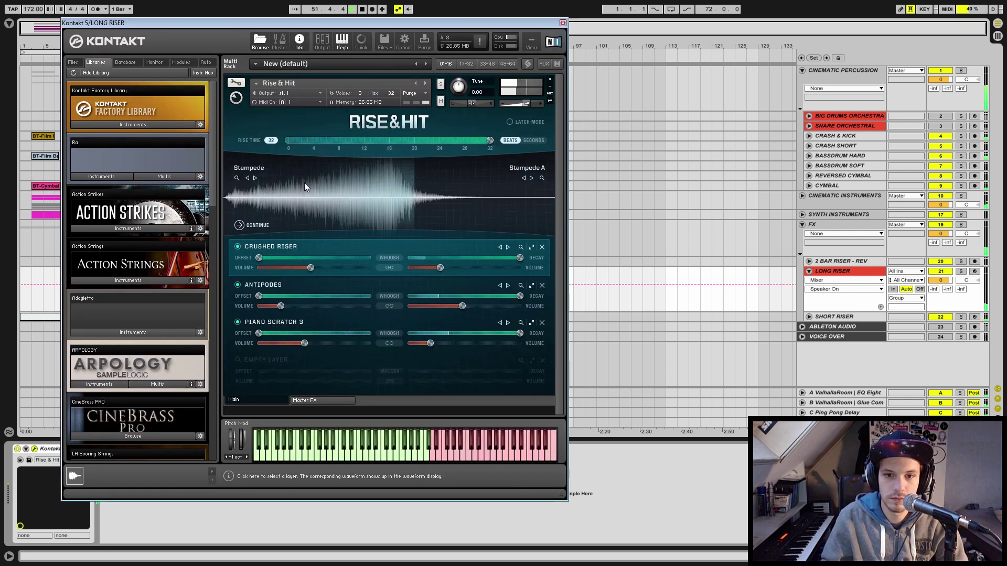
left_click(563, 23)
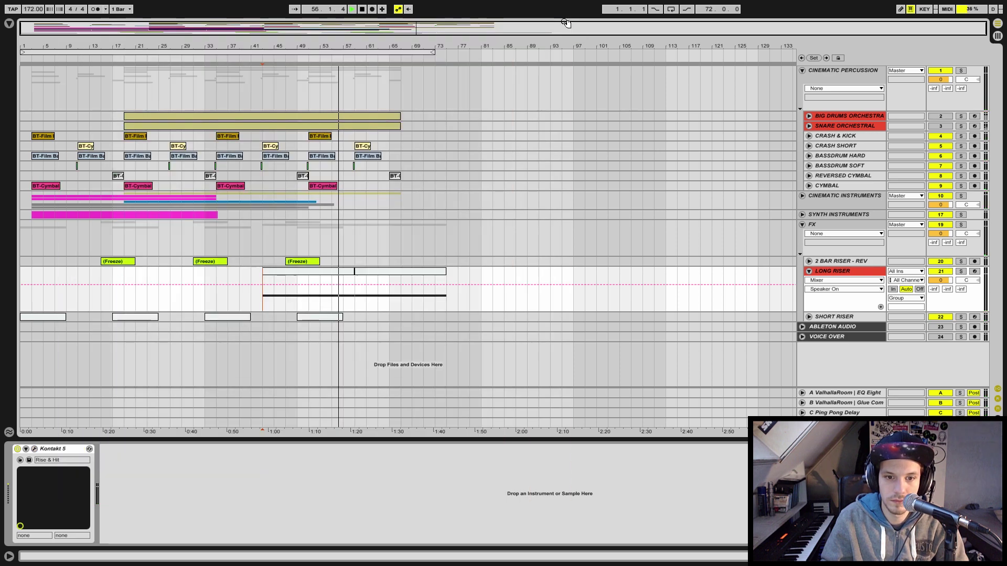
key("space")
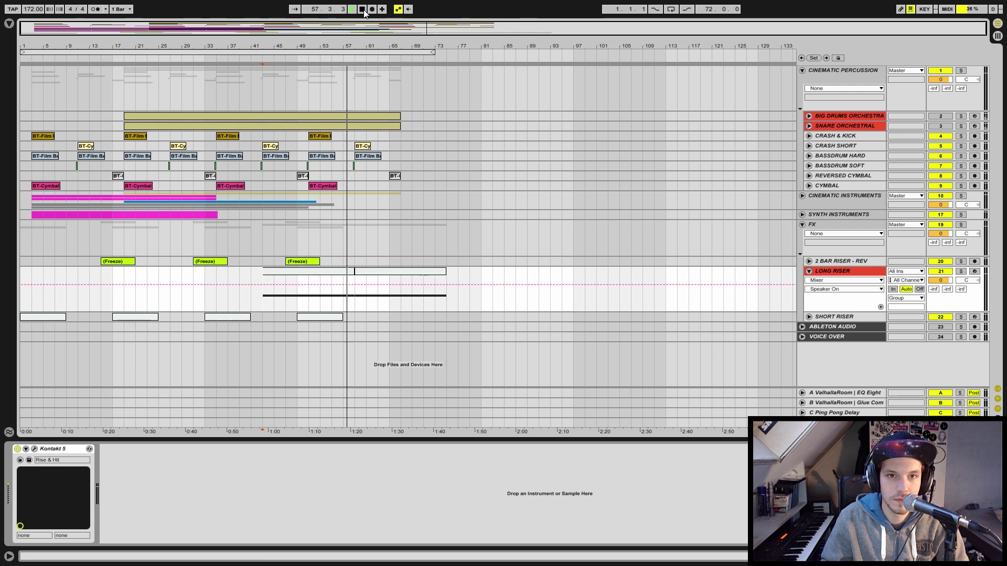
Reset the LONG RISER track's colour to No Color
left_click(816, 272)
right_click(820, 273)
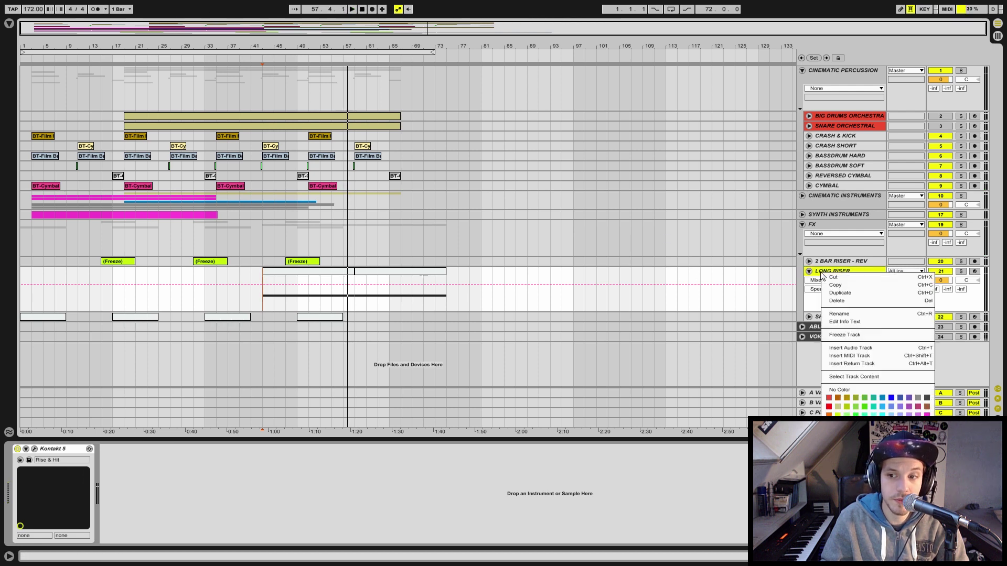
left_click(845, 392)
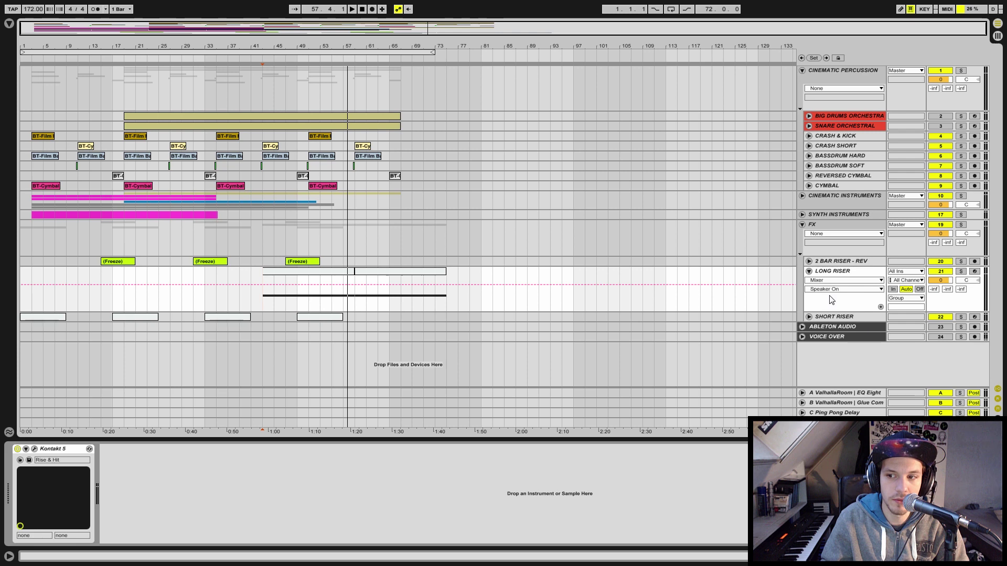
Fold the LONG RISER track, unfold 2 BAR RISER - REV, and mark bars 51 to 67 across the percussion tracks
left_click(809, 272)
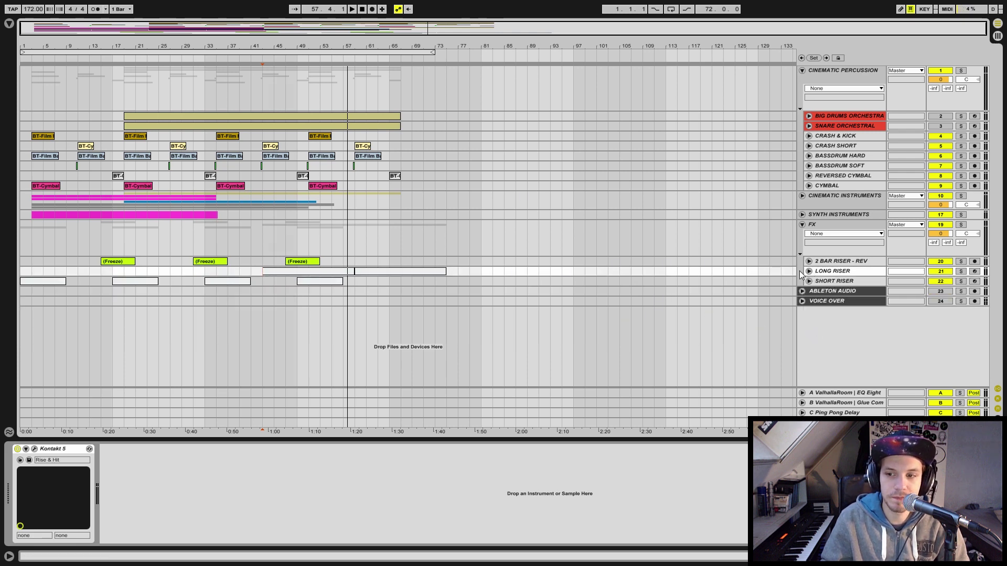
left_click(809, 262)
left_click(315, 261)
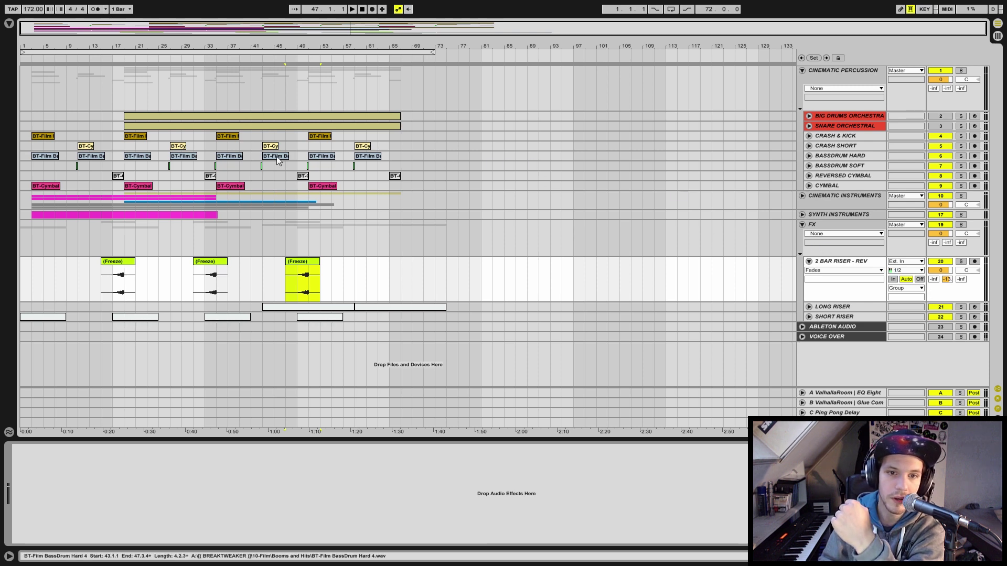
left_click(307, 137)
left_click_drag(308, 137, 398, 188)
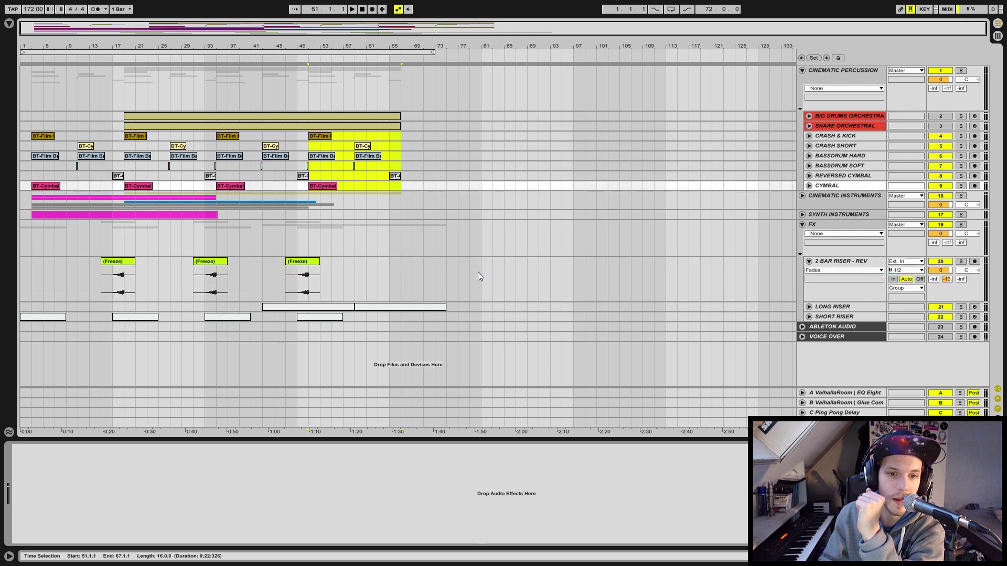
Copy the 2 BAR RISER - REV clip from bar 47 to bar 63, and play the transition from bar 65
left_click(304, 262)
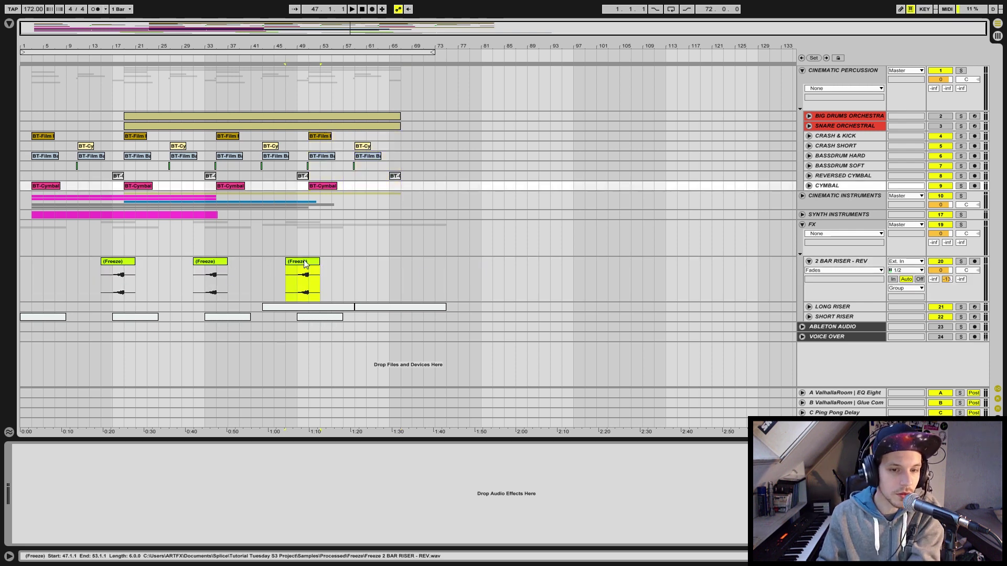
left_click_drag(306, 263, 396, 271)
left_click(384, 283)
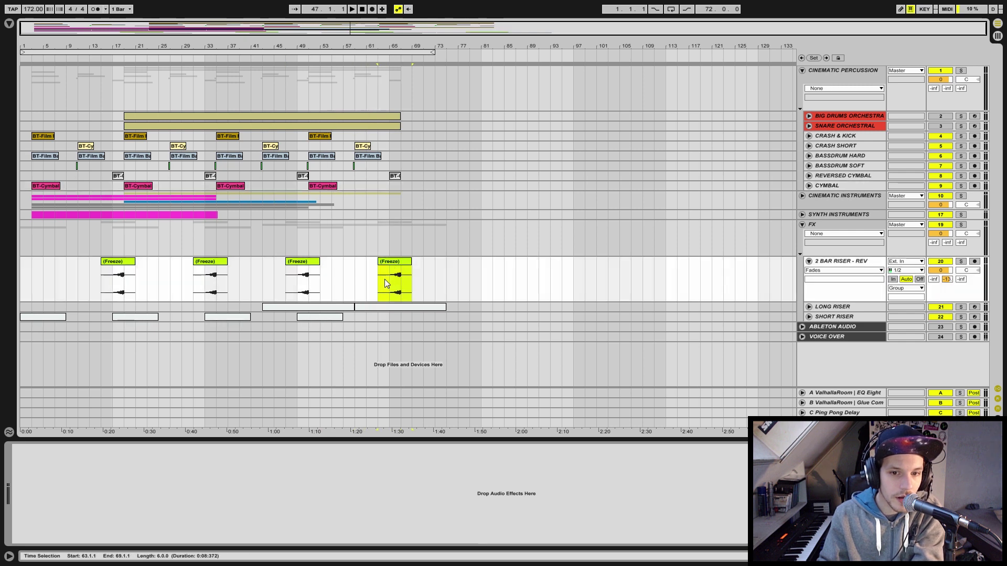
left_click(396, 282)
key("space")
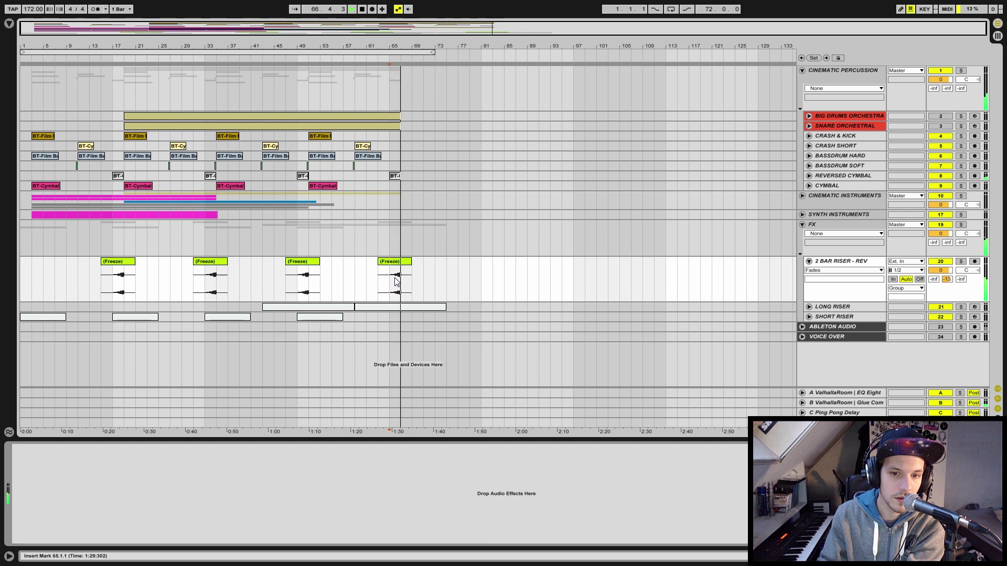
key("space")
Copy the reversed riser clip from bar 63 to the arrangement's start, spanning bars 1 to 5, and lower the copy's clip gain
left_click(398, 263)
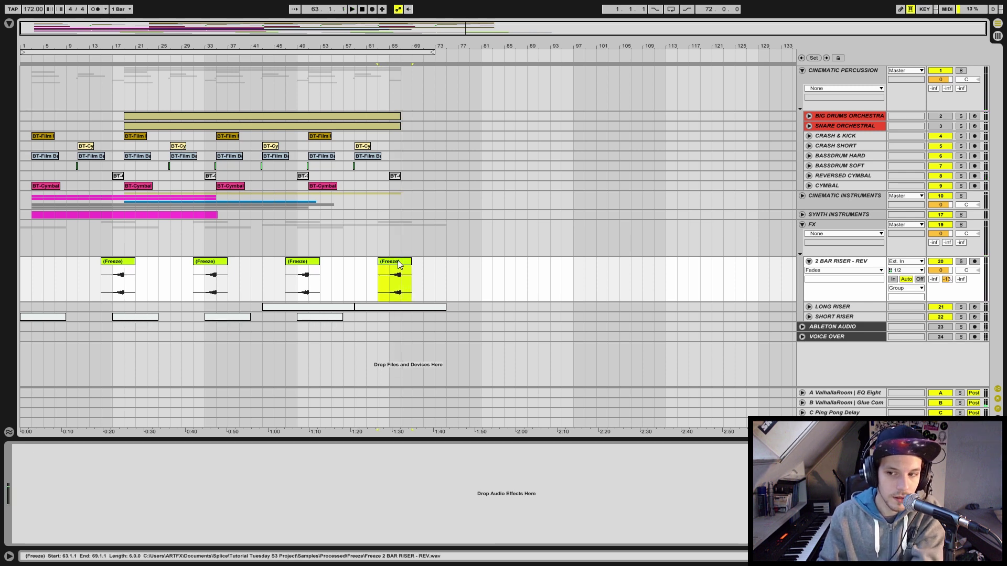
left_click_drag(399, 263, 31, 265)
double_click(31, 262)
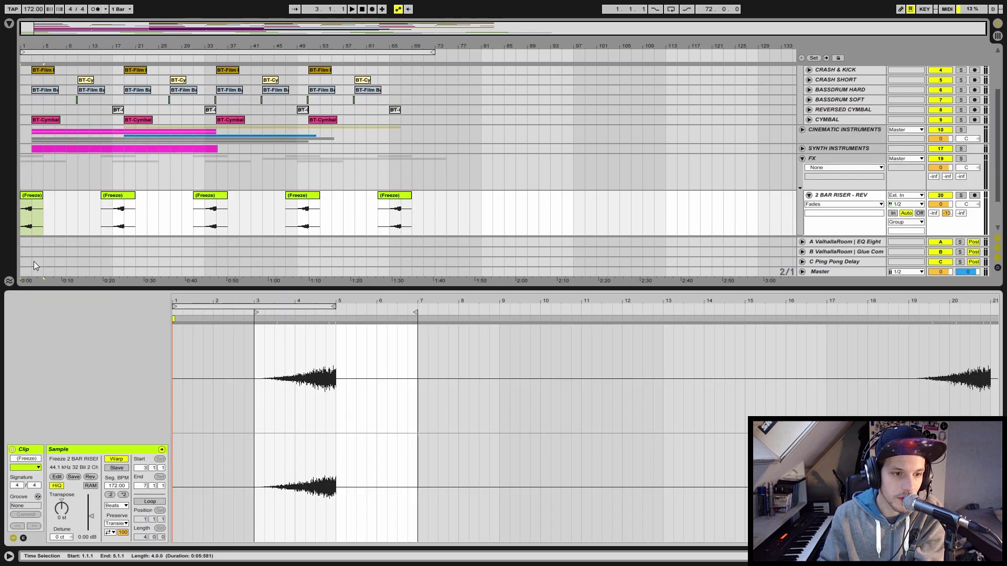
left_click_drag(91, 517, 90, 529)
Play the opening from bar 1 with the reversed riser, and fold the FX group
key("space")
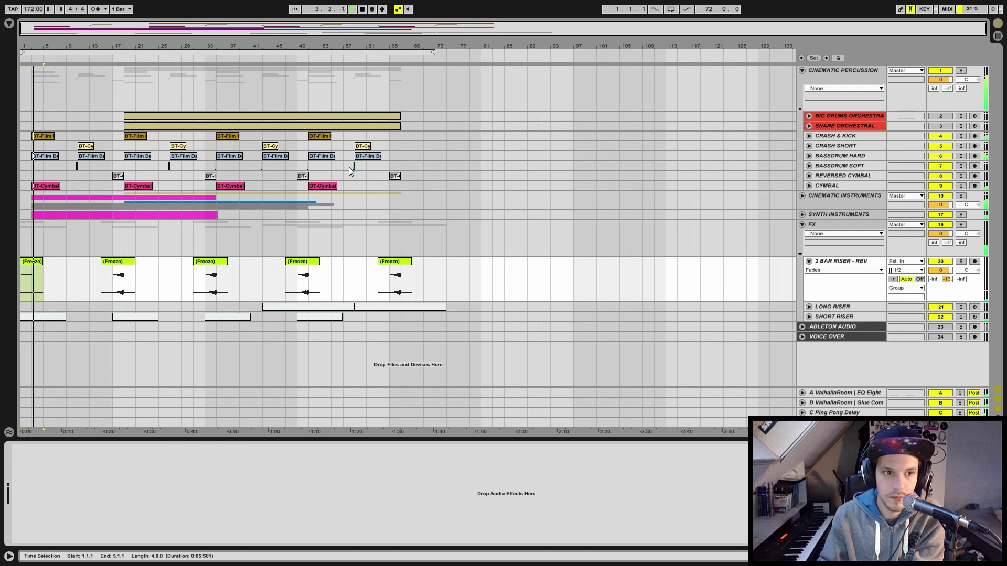
key("space")
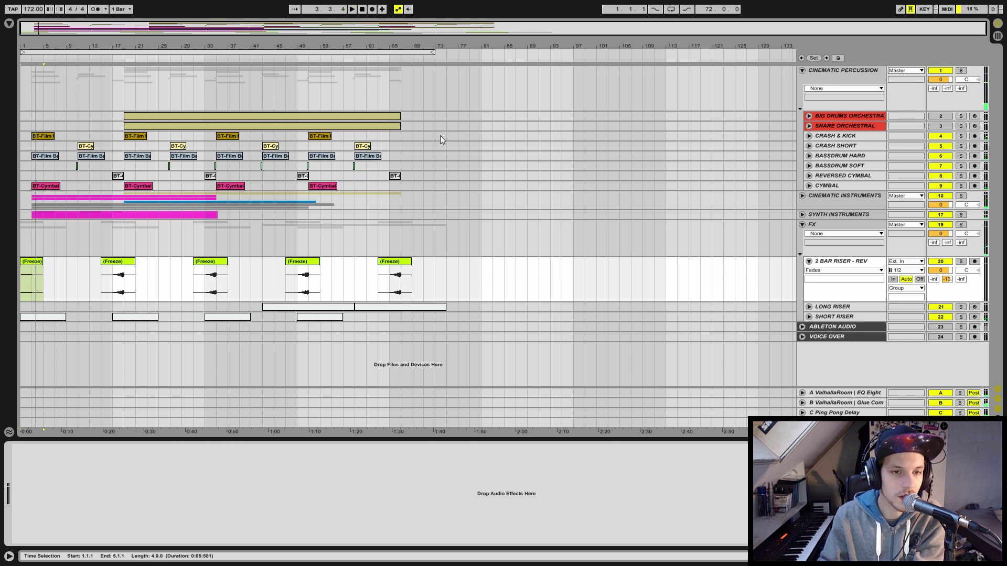
left_click(801, 225)
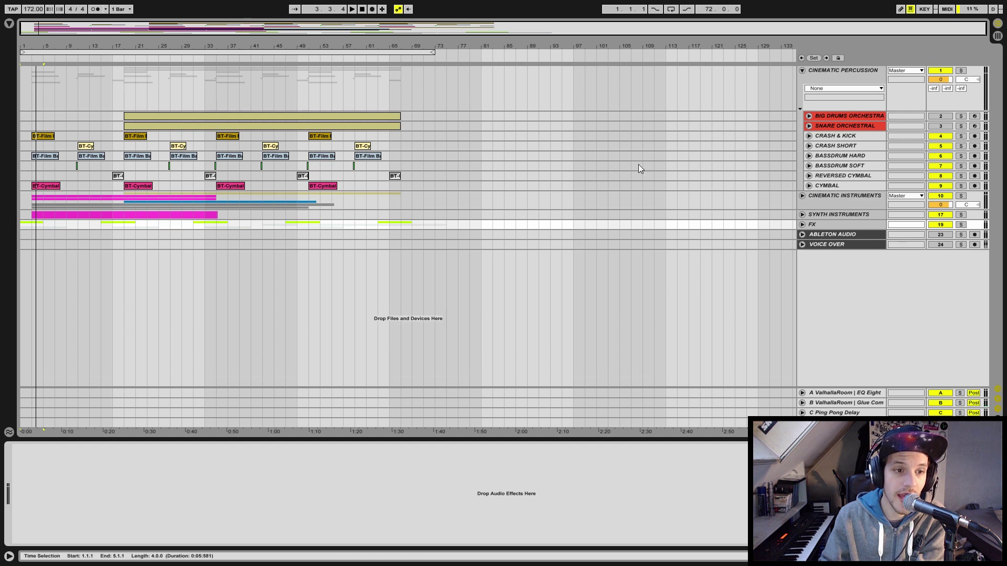
Activate and unfold the BIG DRUMS ORCHESTRAL track, and place the insert mark at bar 19
left_click(826, 125)
left_click(829, 115)
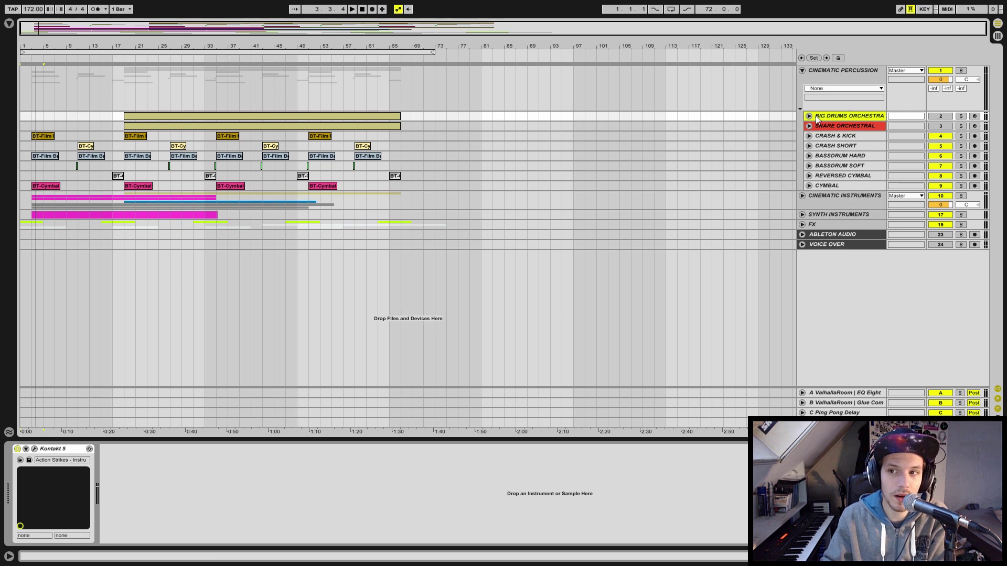
left_click(940, 117)
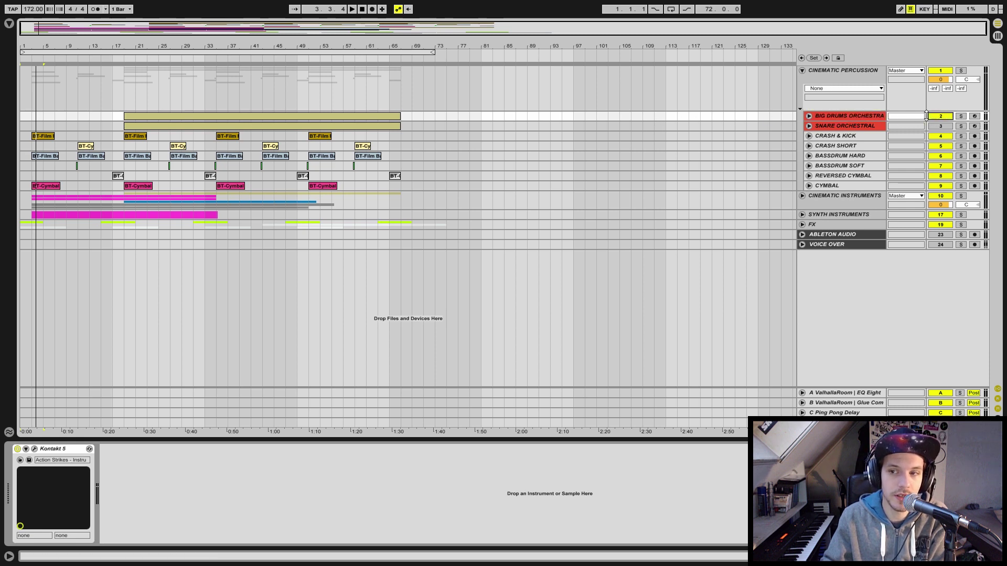
left_click(809, 116)
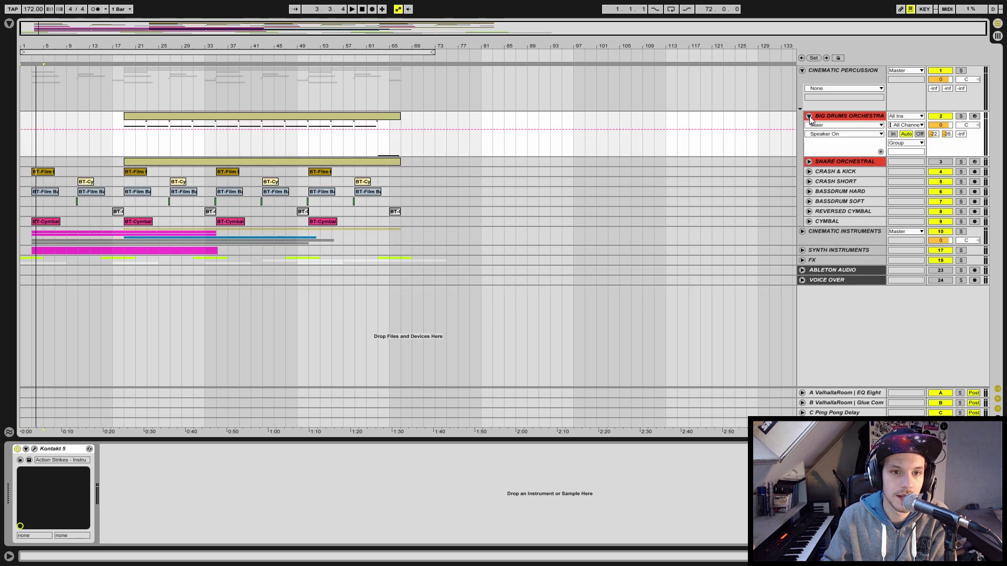
left_click(121, 131)
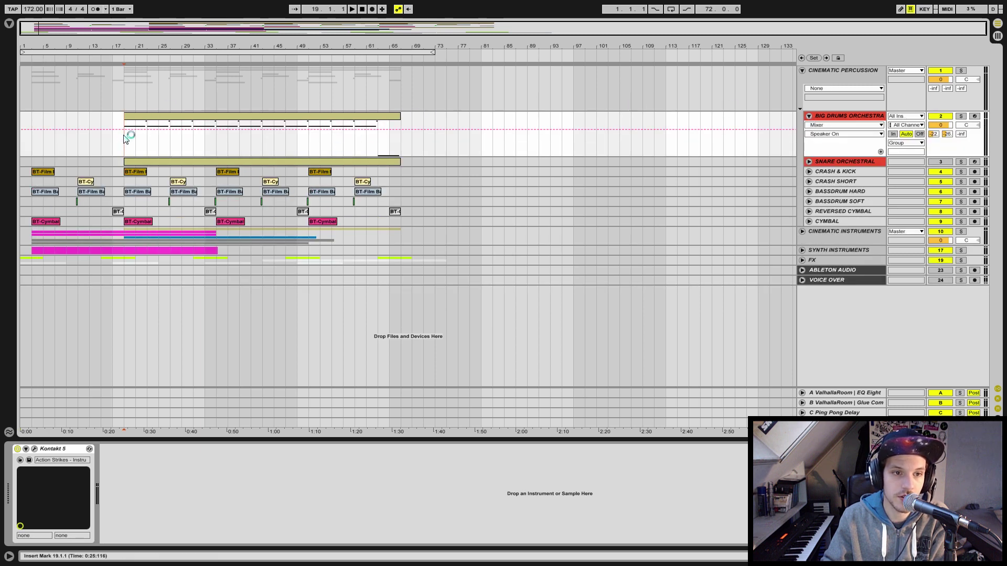
Open the track's Action Strikes instrument and audition Taiko Mid Ensemble across its differently coloured key zones
left_click(35, 448)
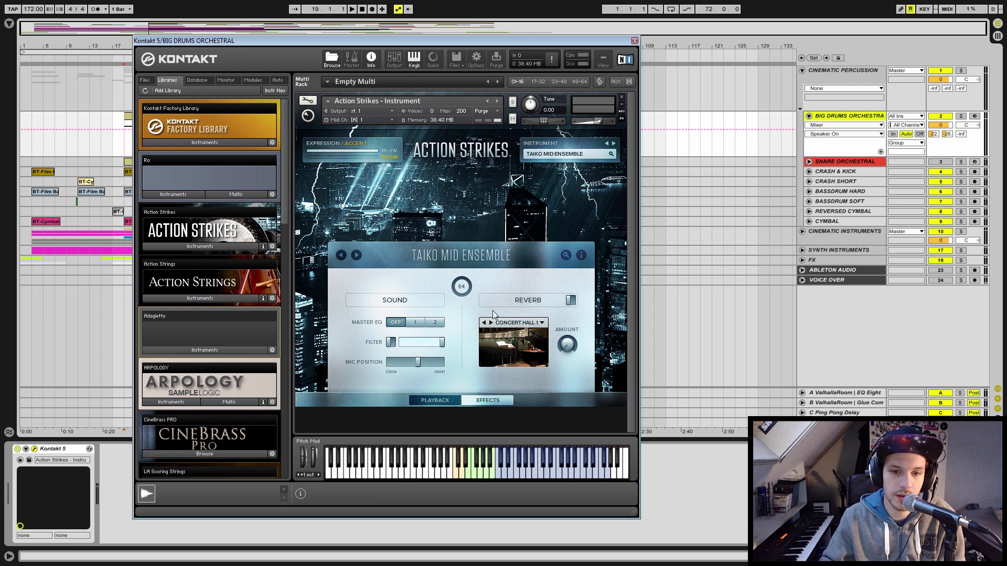
left_click(456, 478)
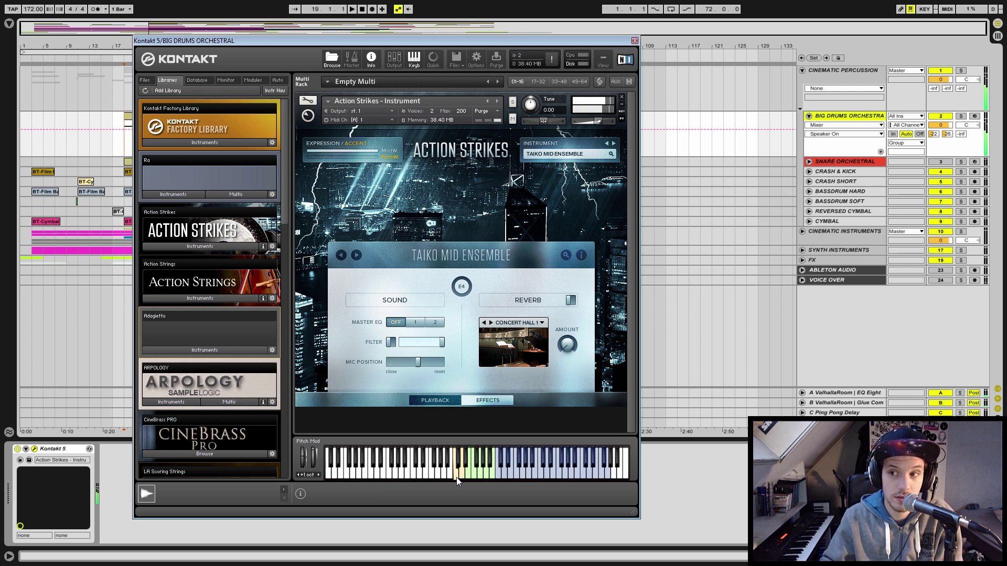
left_click(461, 478)
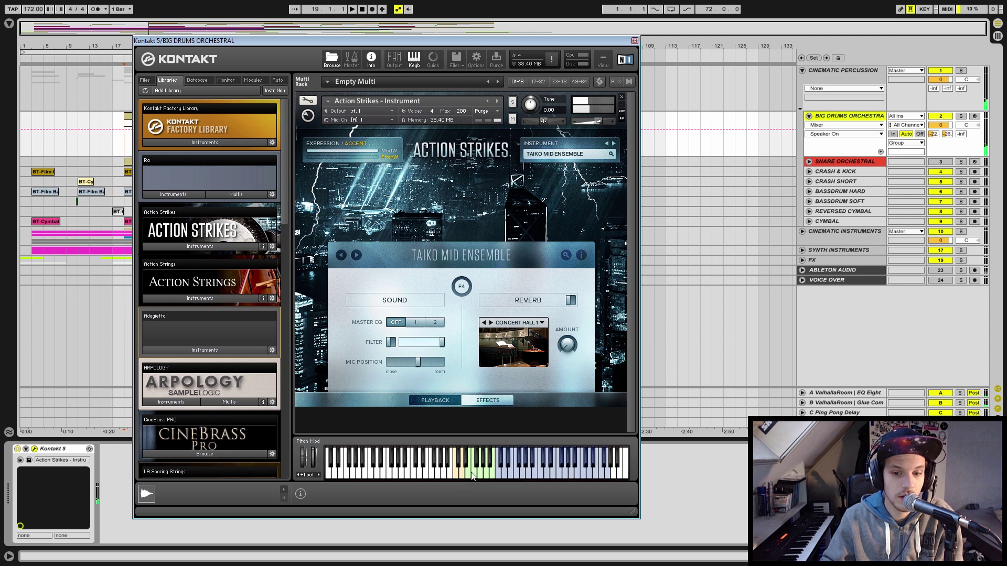
left_click(467, 476)
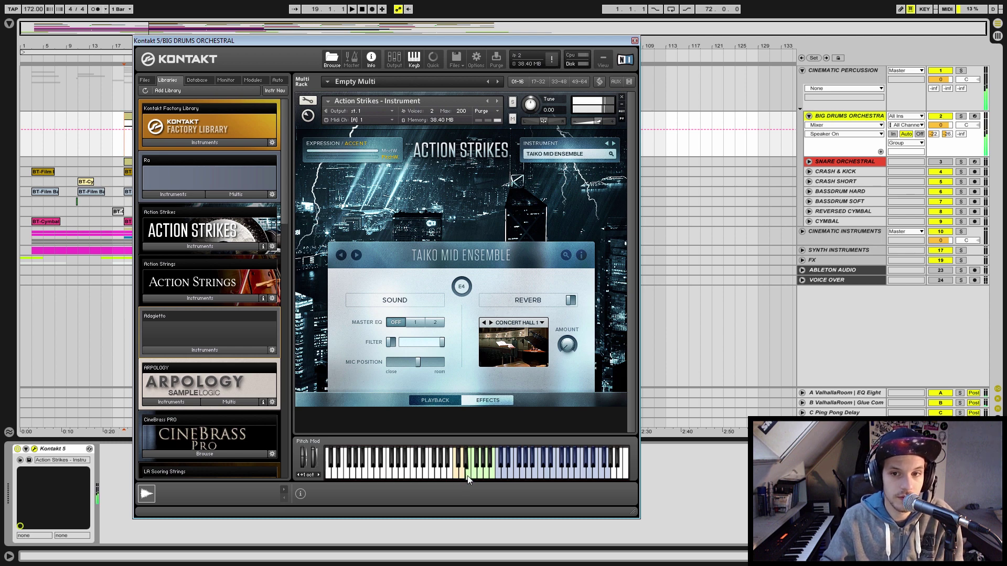
left_click(473, 477)
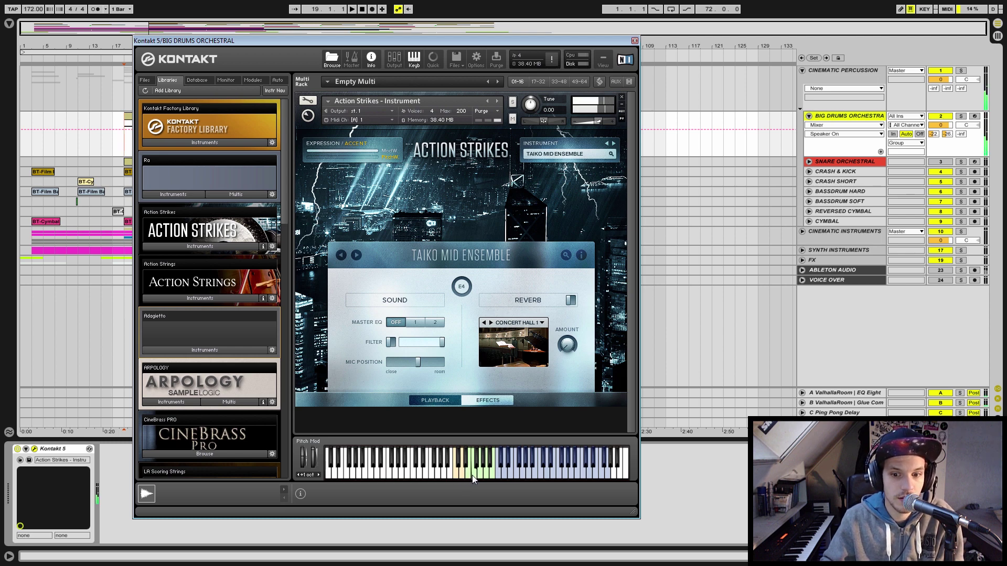
left_click(483, 474)
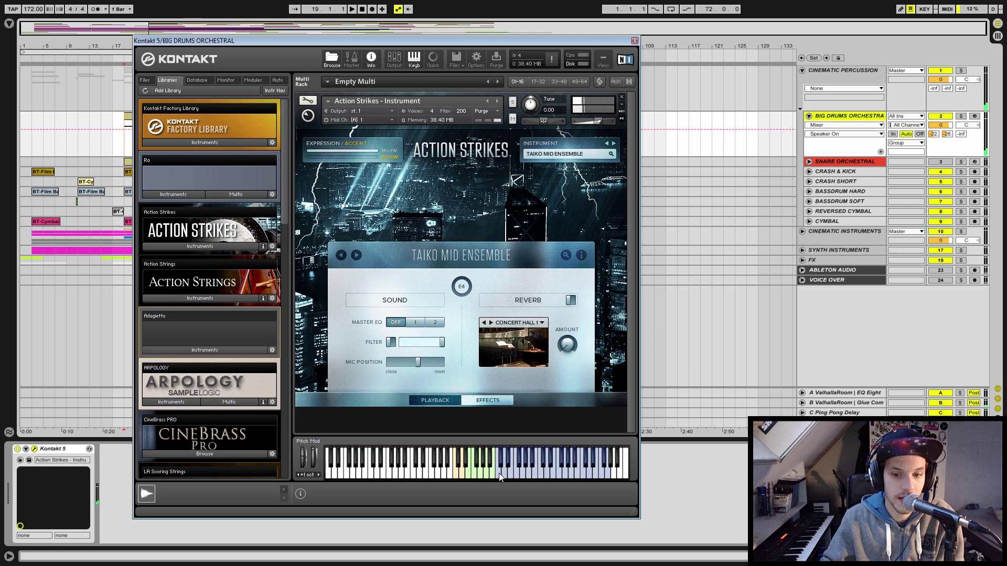
left_click(499, 476)
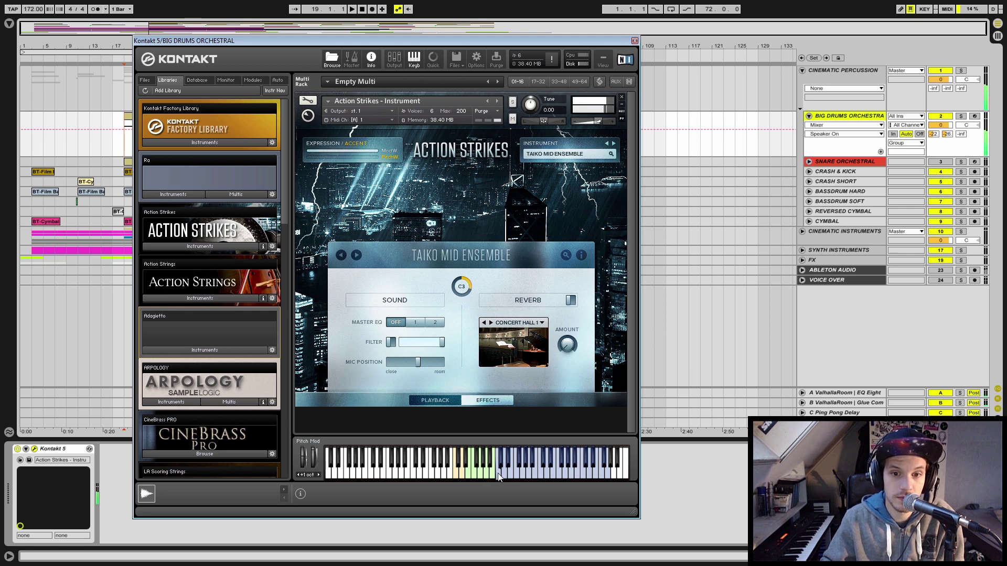
left_click(533, 474)
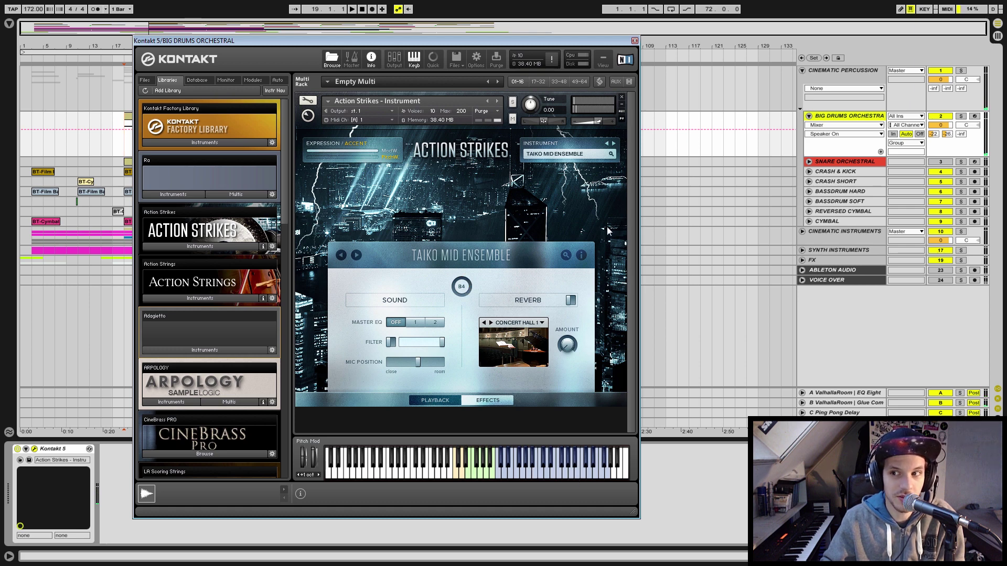
Audition Big Boom, Taiko Full and Taiko Massive Ensembles and Giant Drums in Action Strikes, then return to Taiko Mid Ensemble
left_click(610, 155)
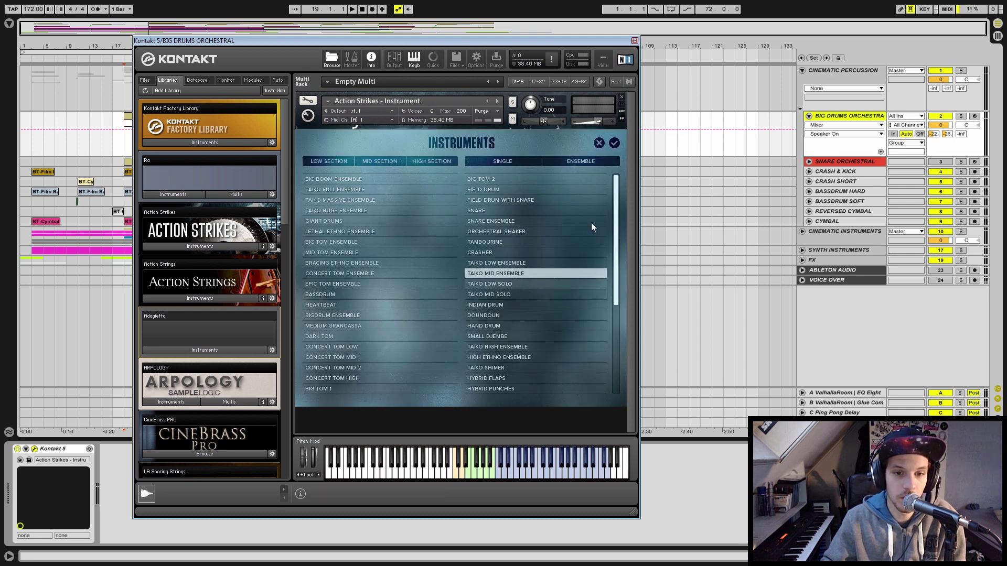
left_click(361, 177)
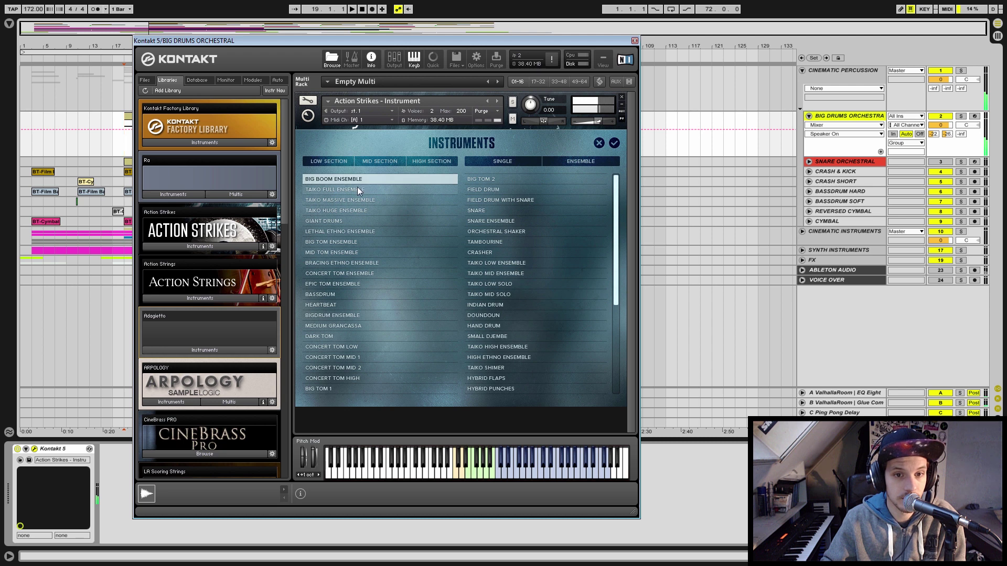
left_click(357, 189)
left_click(357, 201)
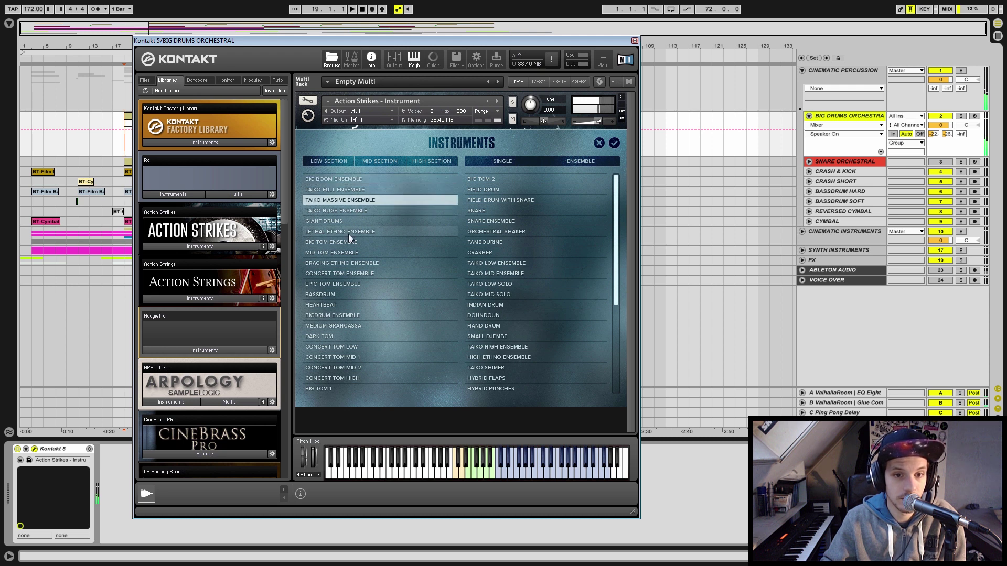
left_click(347, 221)
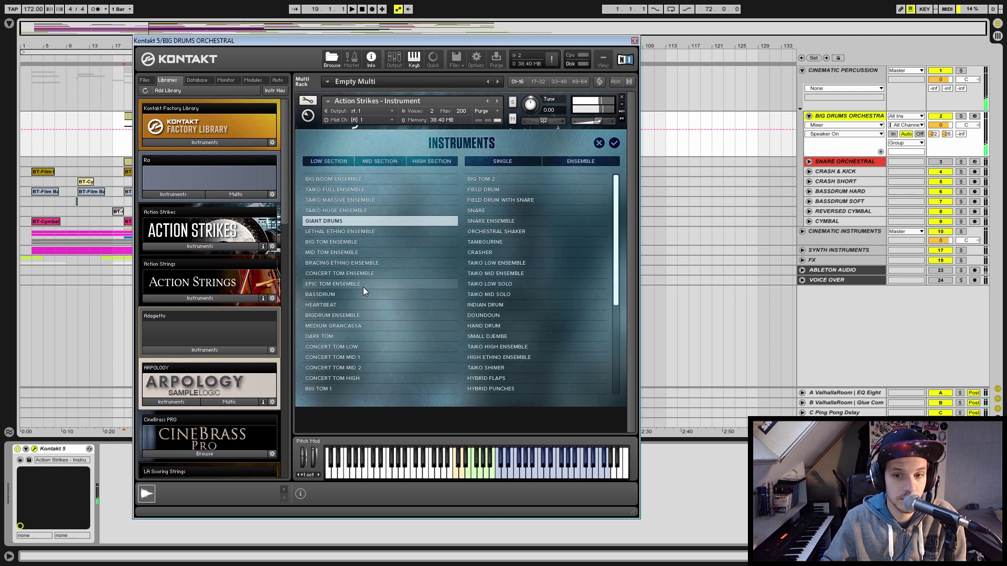
left_click(514, 272)
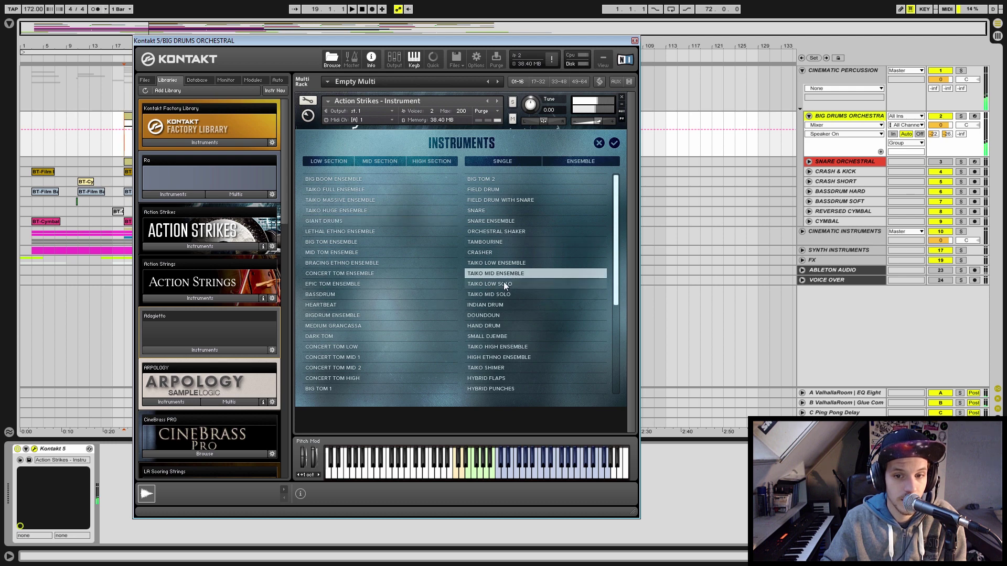
left_click(613, 144)
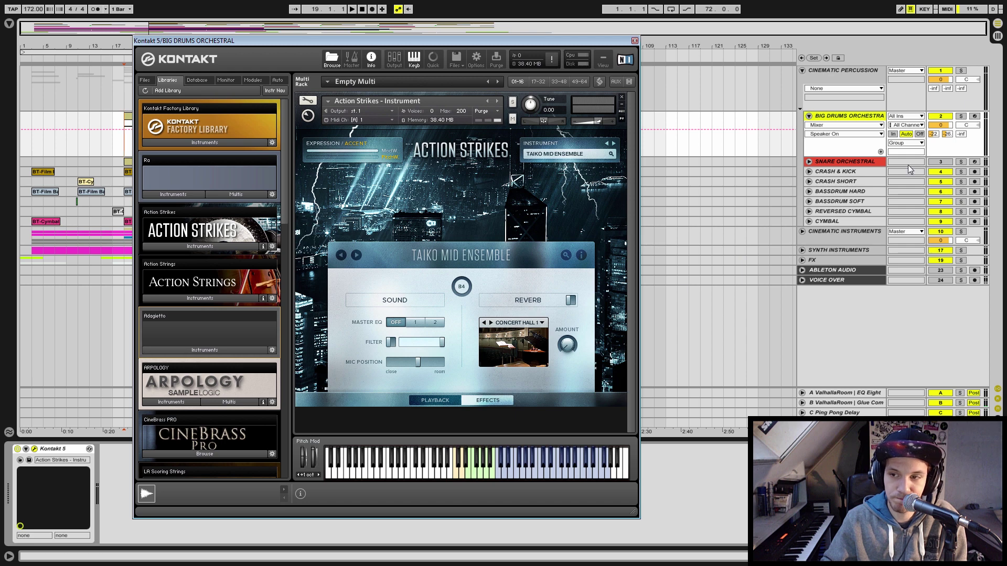
Close the instrument window, open the BIG DRUMS ORCHESTRAL MIDI clip and select all its E4 notes
left_click(634, 41)
double_click(389, 116)
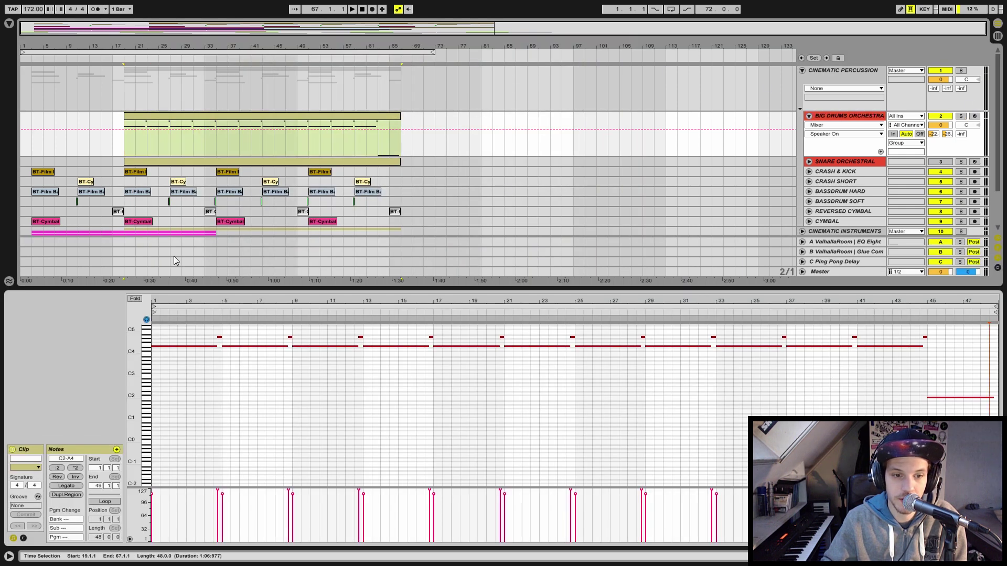
left_click(149, 349)
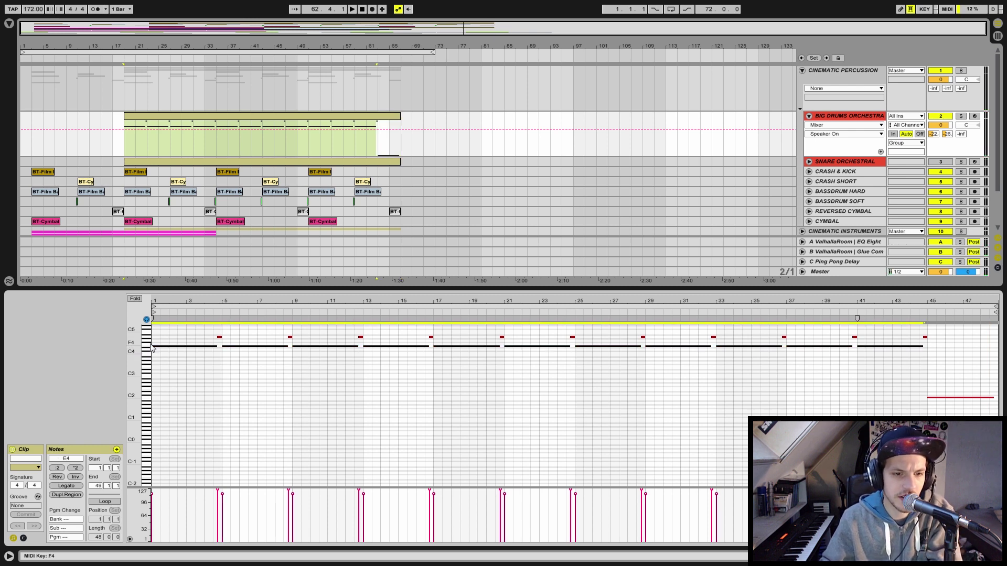
Solo the BIG DRUMS ORCHESTRAL track, play its pattern from bar 19 and select the first short A4 note
key("space")
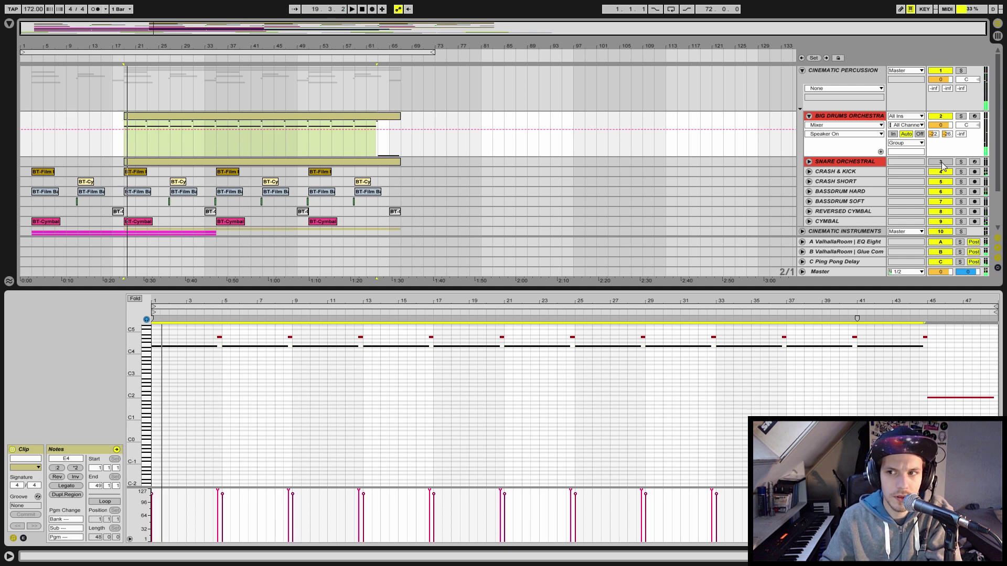
left_click(961, 116)
left_click(961, 117)
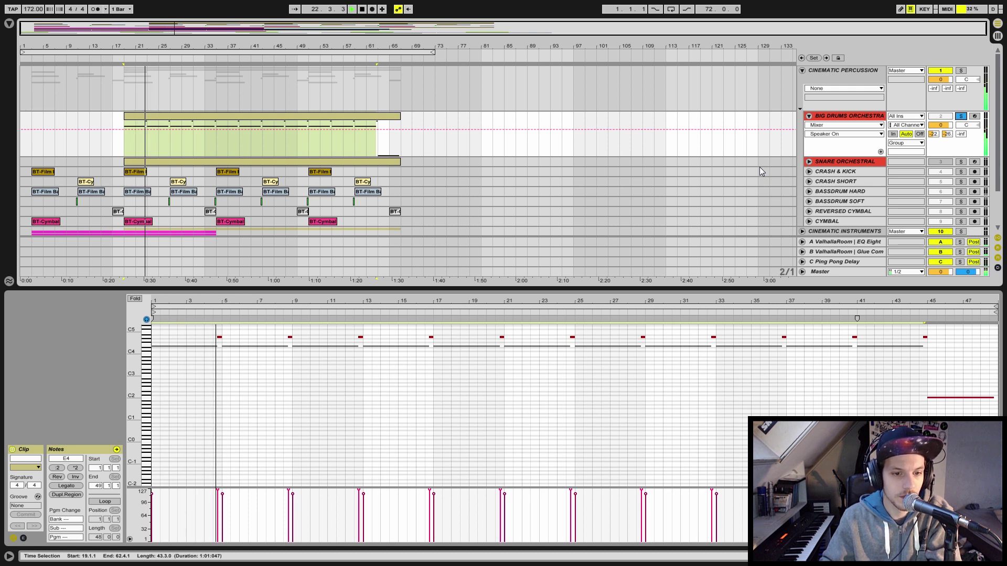
key("space")
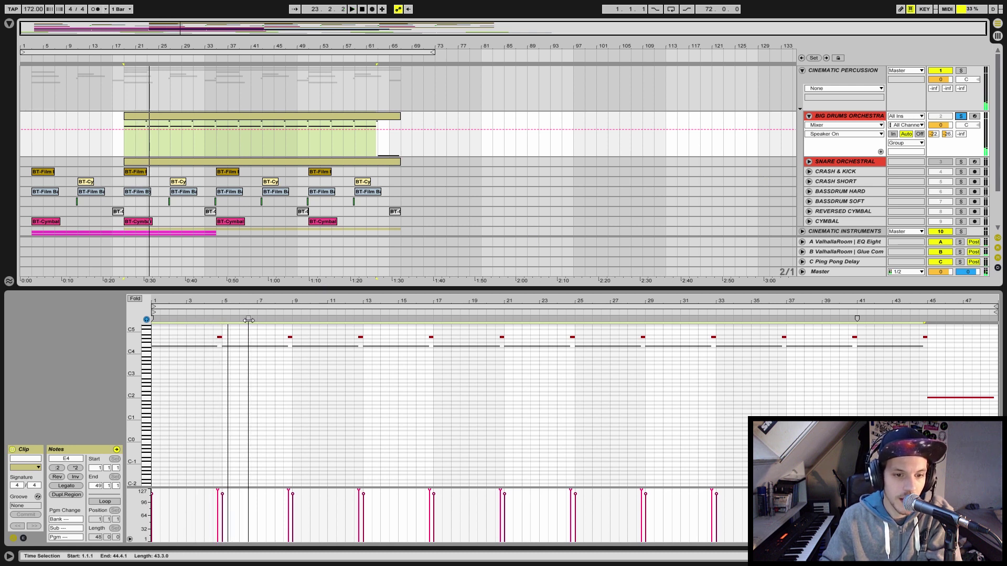
left_click(219, 337)
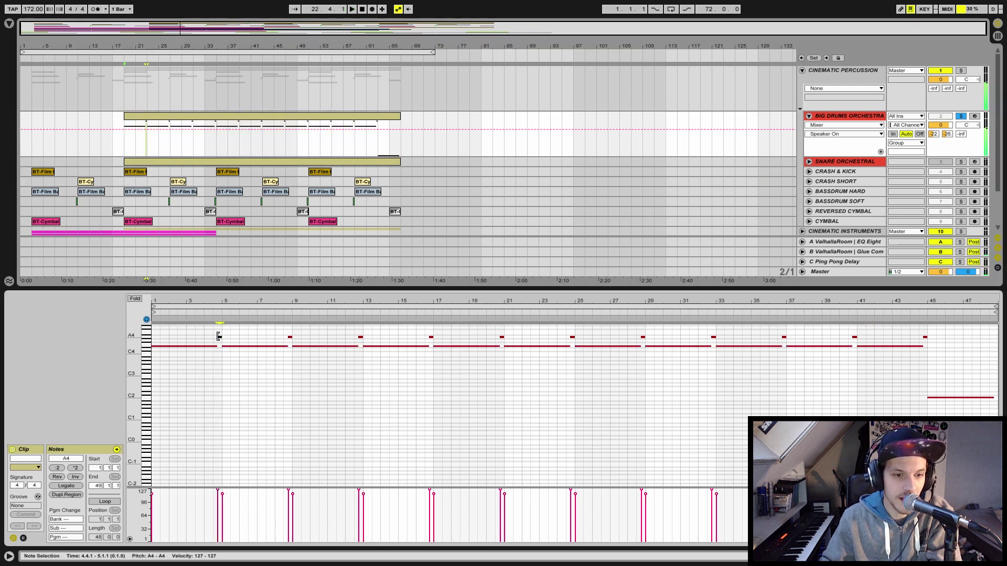
Select all A4 notes in the BIG DRUMS ORCHESTRAL clip, play them and the ending from bar 63, and return to bar 19
left_click(149, 338)
key("space")
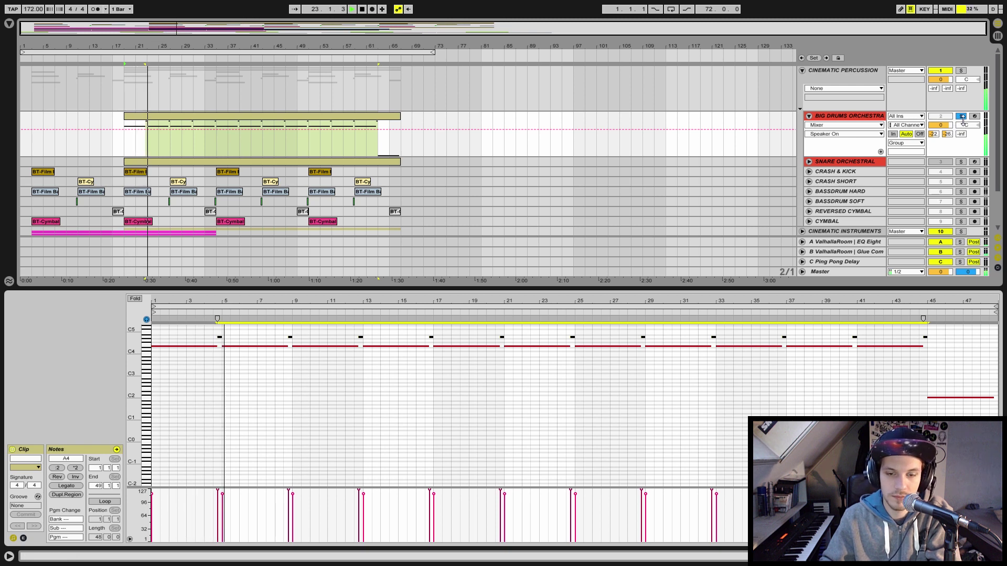
left_click(370, 142)
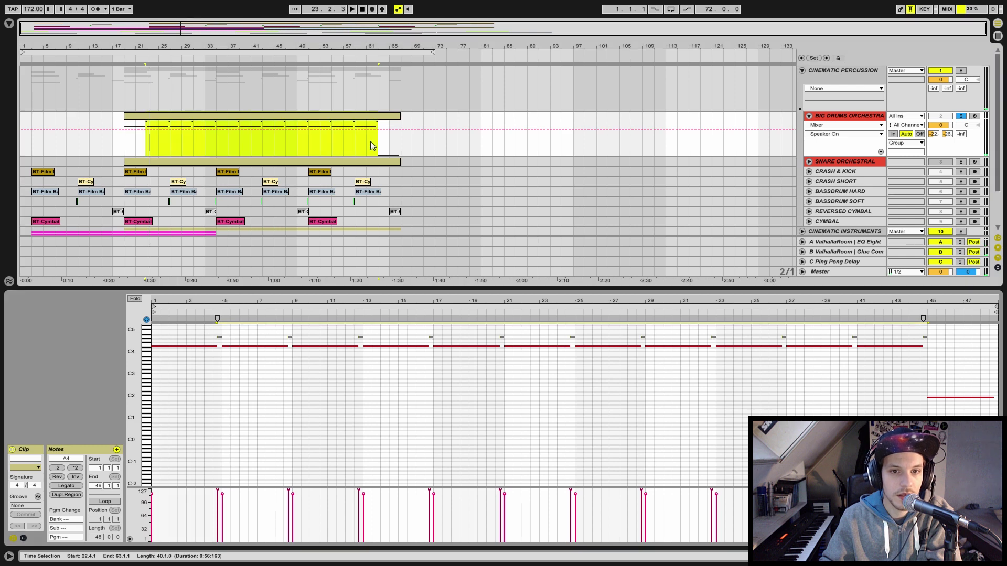
left_click(384, 146)
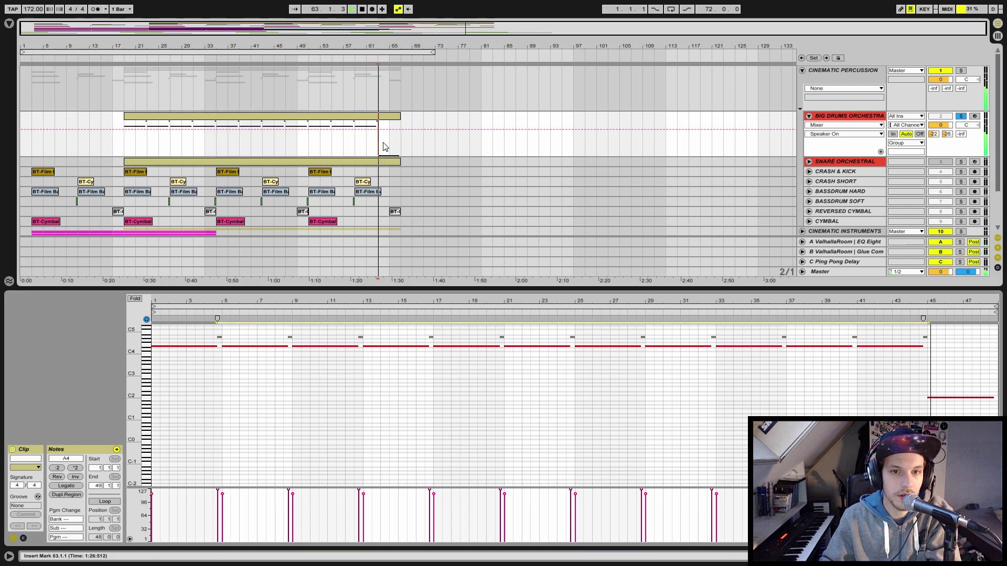
left_click(120, 145)
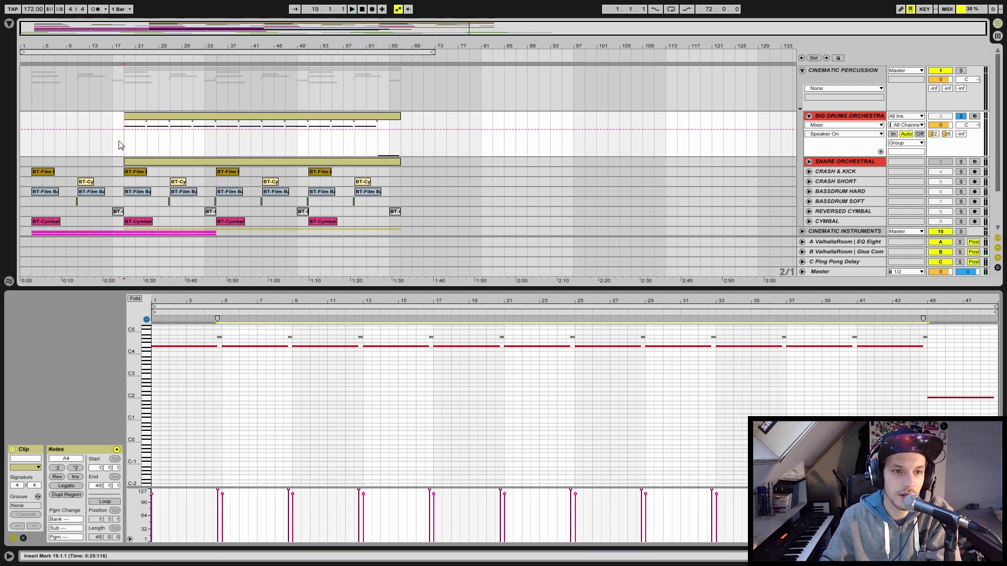
Fold the BIG DRUMS ORCHESTRAL track and reset its colour to No Color
left_click(808, 120)
left_click(809, 116)
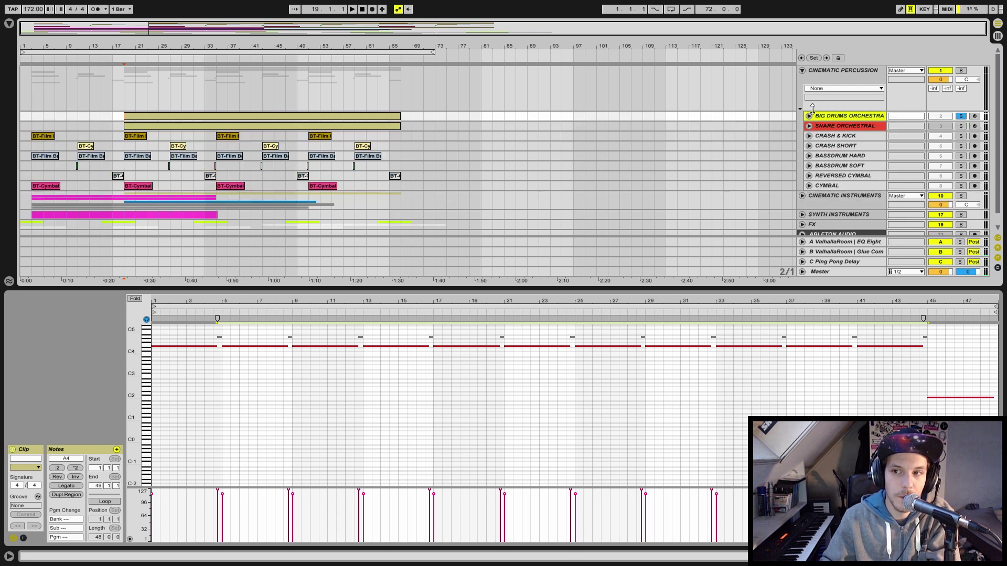
right_click(816, 119)
left_click(848, 224)
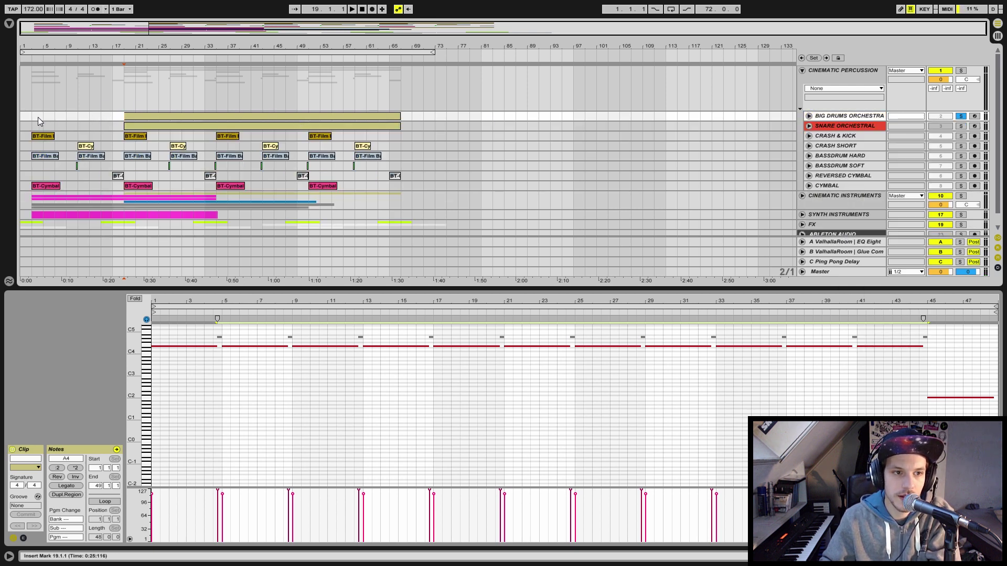
Unsolo the BIG DRUMS ORCHESTRAL track and play the full arrangement from bar 11
left_click(105, 117)
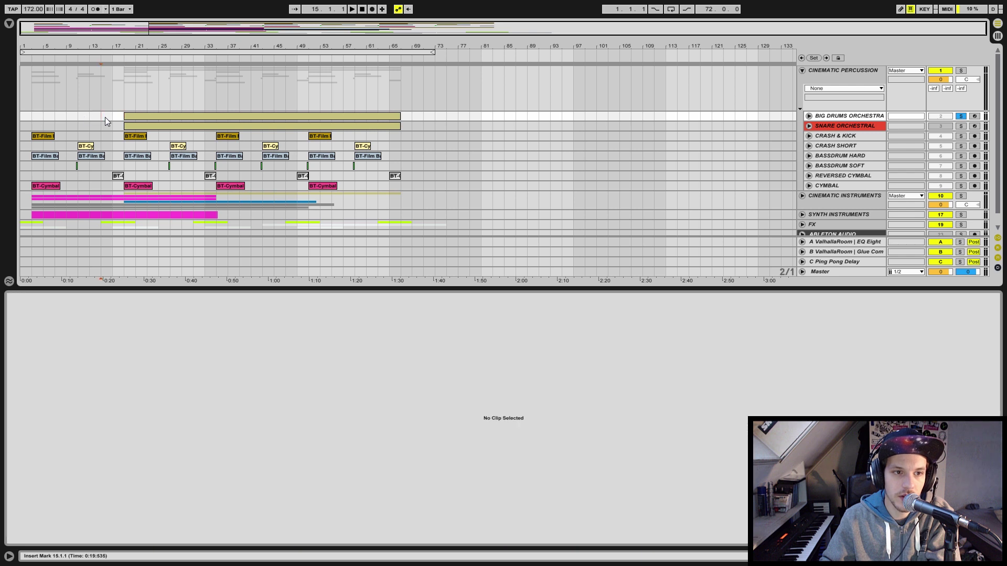
left_click(78, 119)
left_click(962, 117)
key("space")
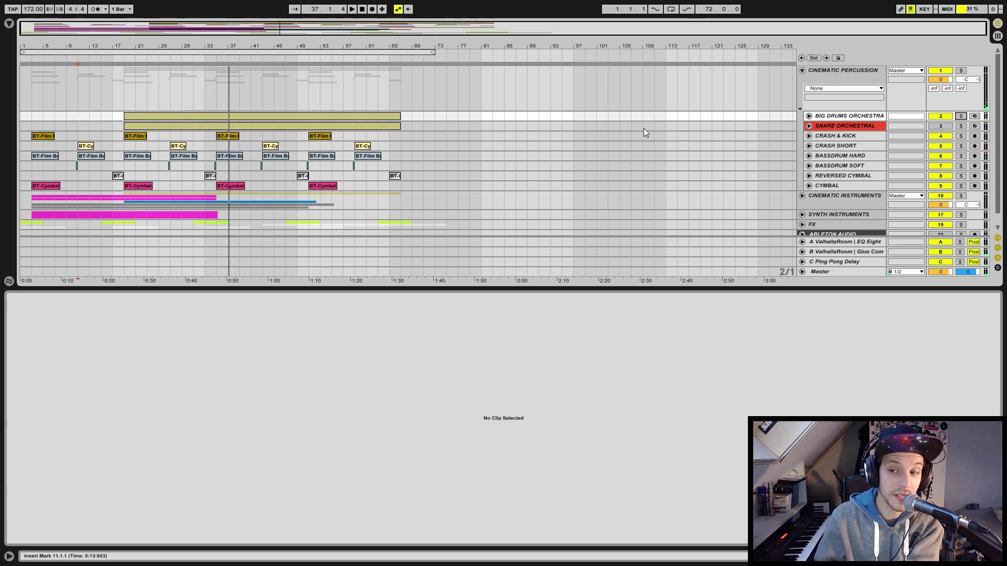
Unfold the SNARE ORCHESTRAL track and reset its colour to No Color
left_click(849, 129)
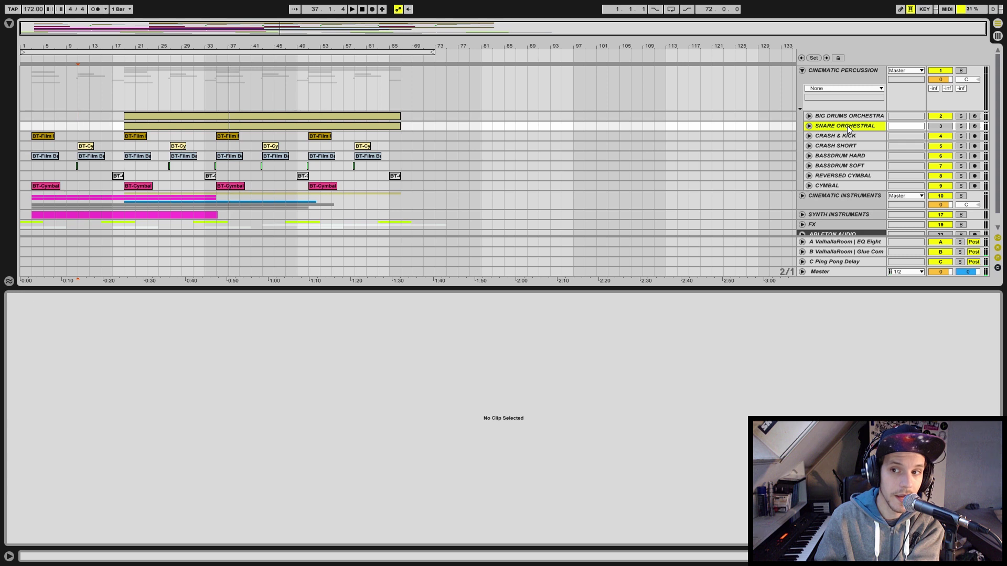
left_click(809, 126)
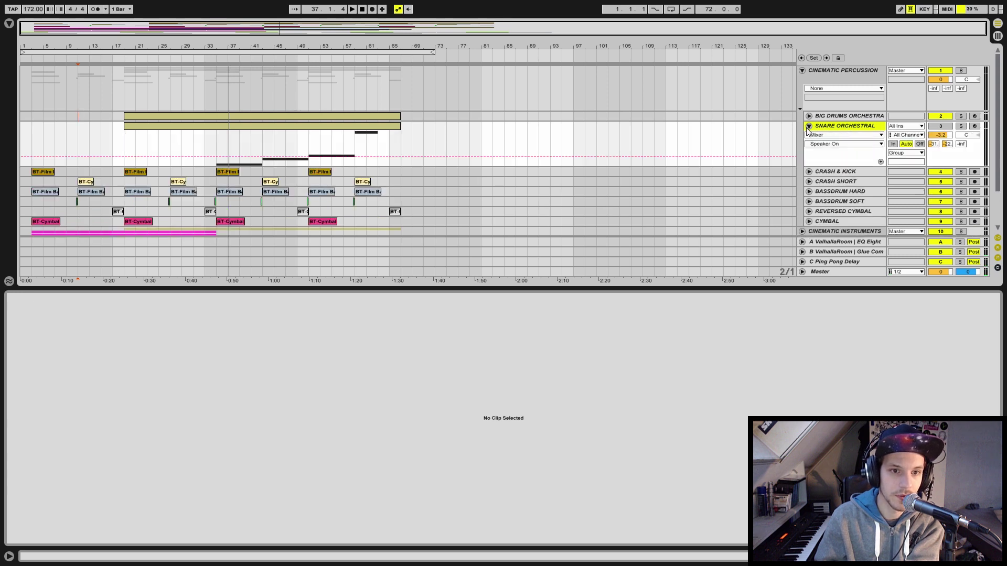
right_click(843, 131)
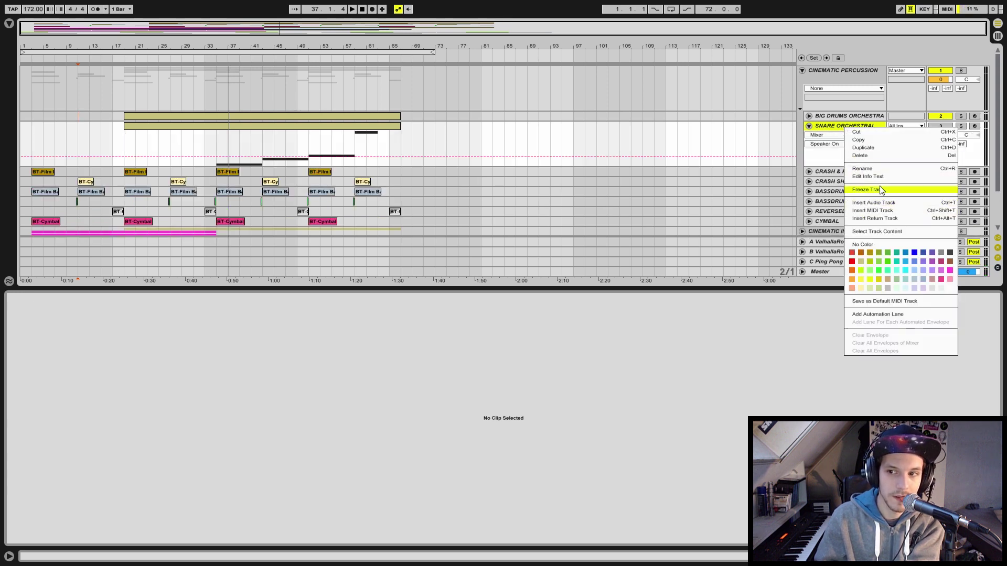
left_click(863, 245)
Solo the SNARE ORCHESTRAL track with the insert mark at bar 35 and inspect its Action Strikes Field Drum with Snare instrument
left_click(961, 126)
left_click(215, 156)
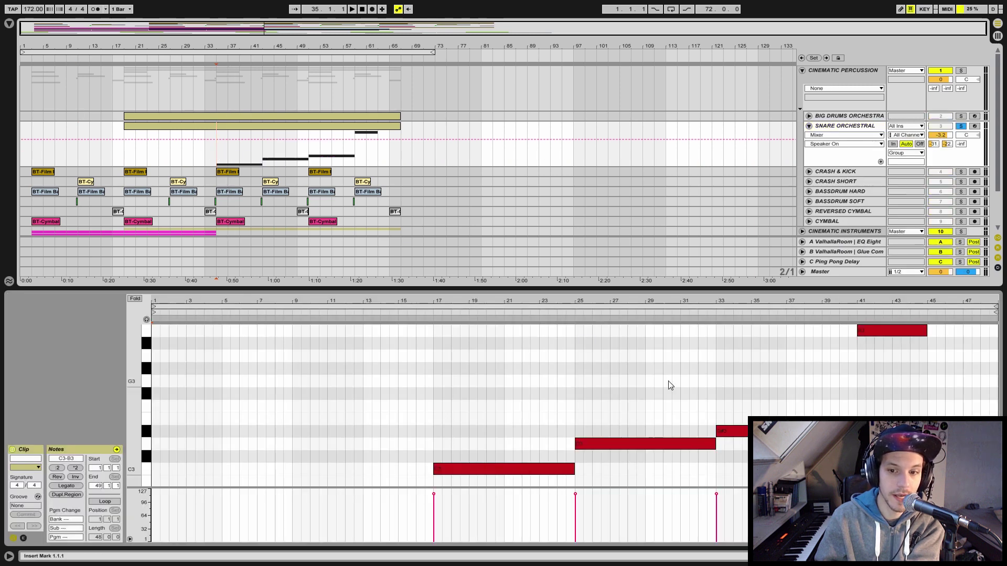
key("shift+Tab")
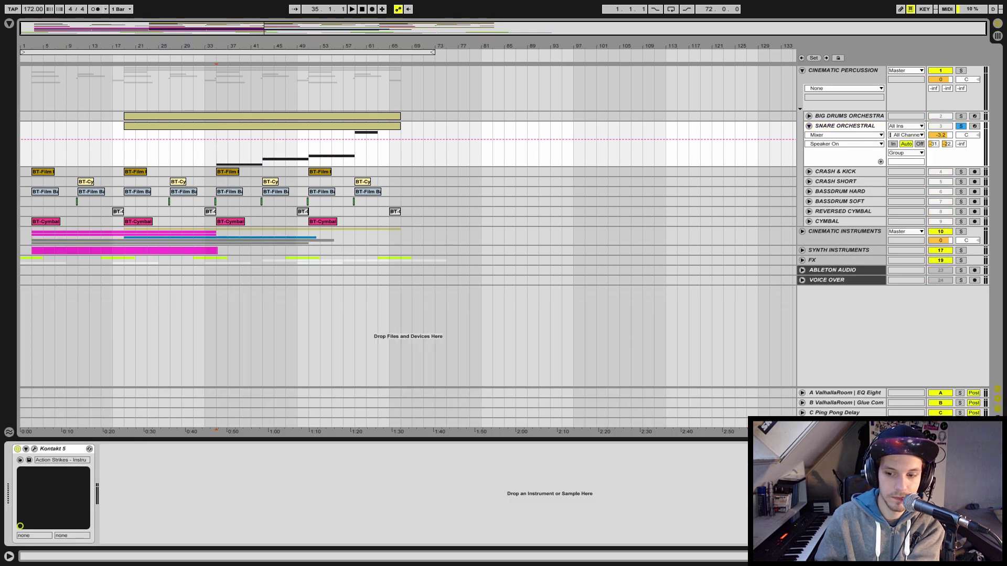
left_click(34, 449)
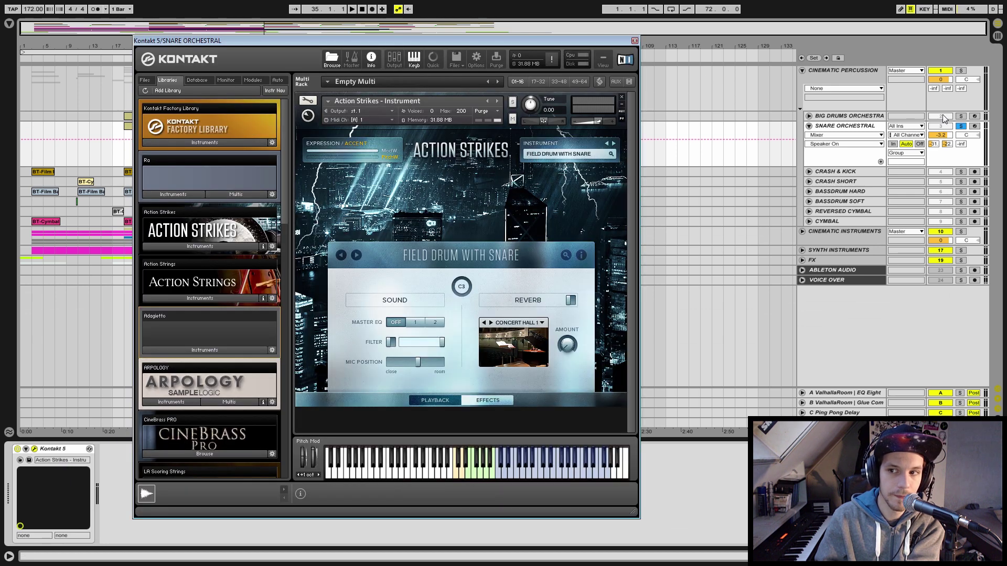
left_click(635, 41)
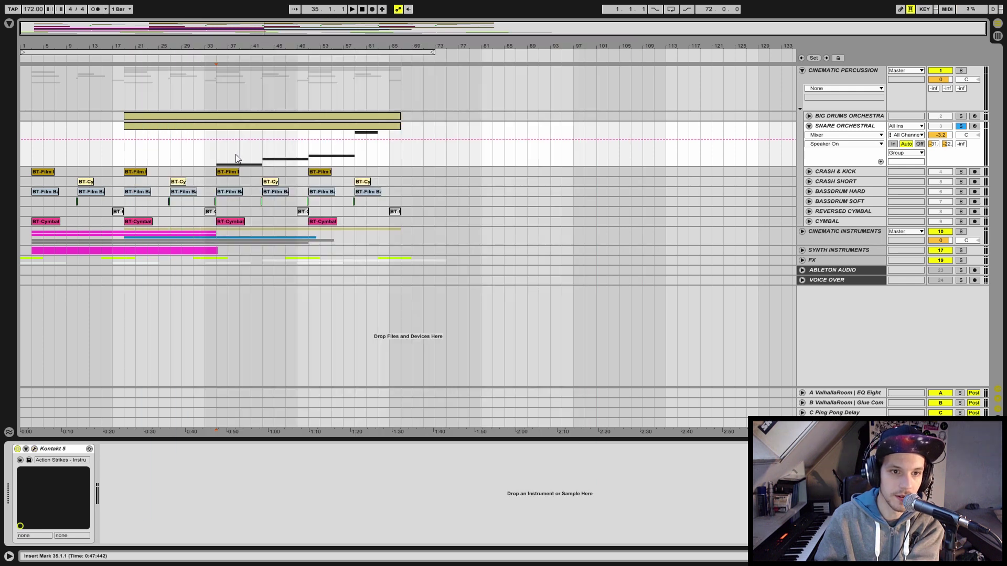
Open the SNARE ORCHESTRAL MIDI clip, select its C3 note and play the soloed snare pattern from bar 35
double_click(232, 125)
left_click_drag(437, 479, 405, 445)
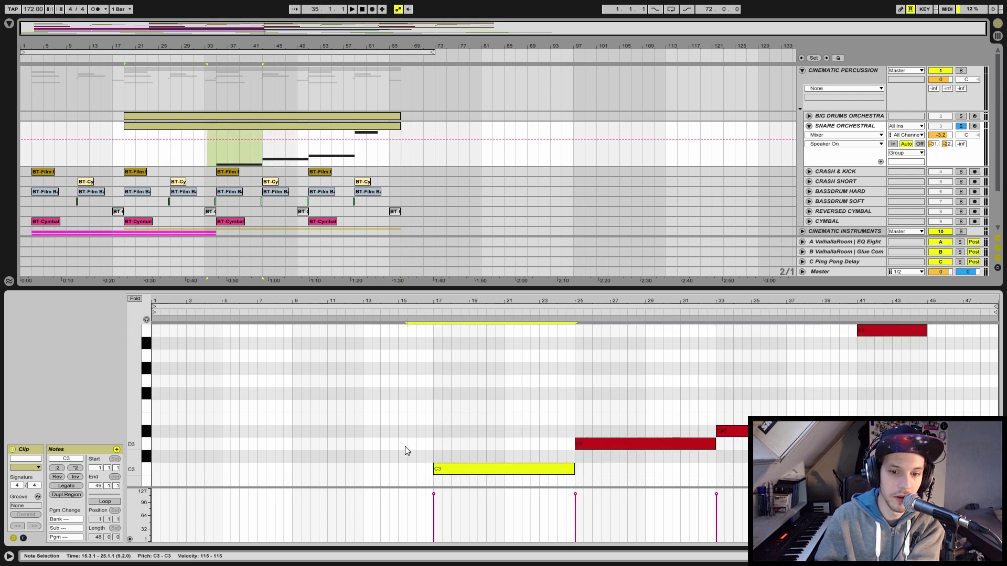
left_click(405, 445)
left_click(216, 158)
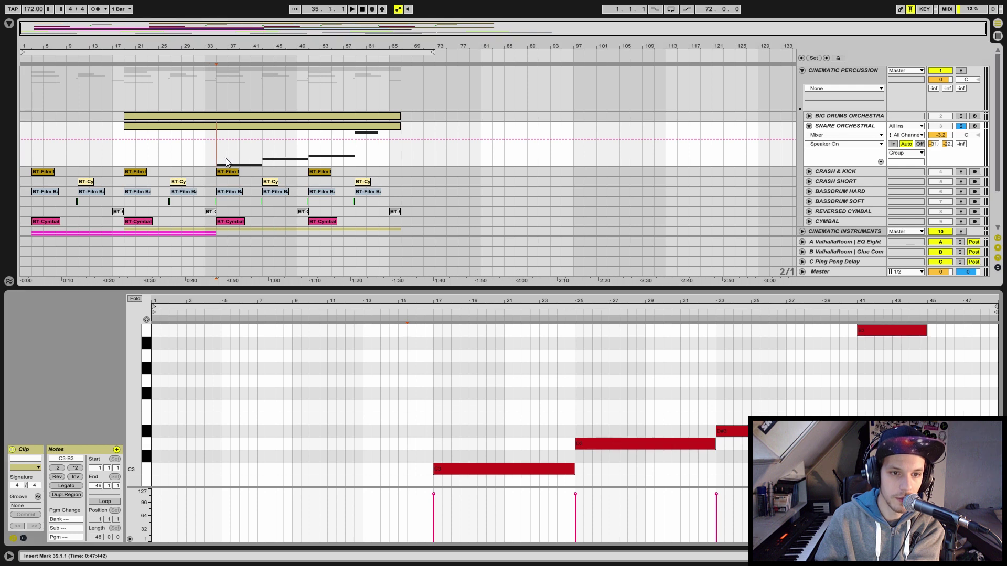
key("space")
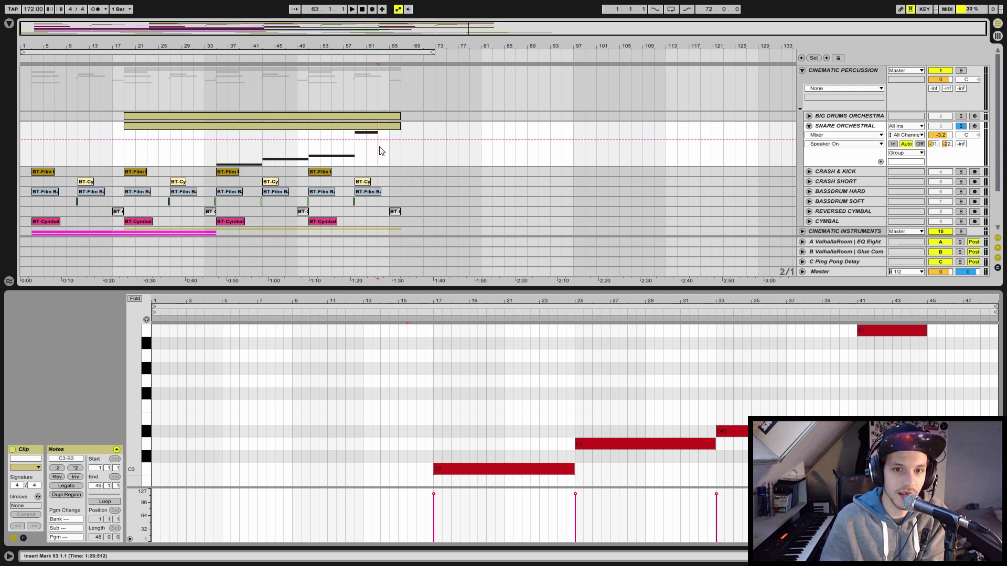
Solo BIG DRUMS ORCHESTRAL together with SNARE ORCHESTRAL and play both from bar 35
left_click(961, 127)
left_click(963, 117)
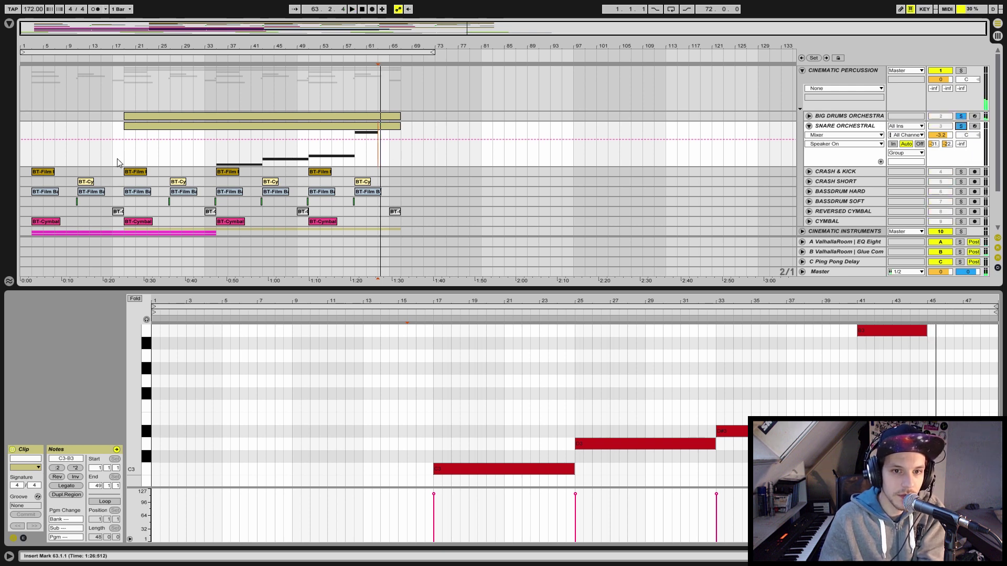
left_click(214, 165)
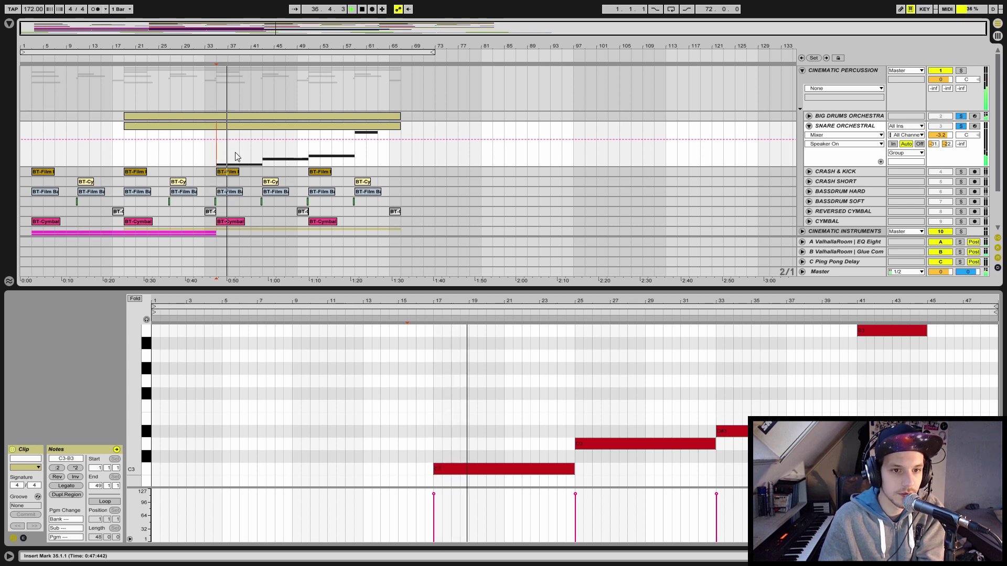
Solo the whole CINEMATIC PERCUSSION group and play it from bar 35
key("space")
left_click(960, 71)
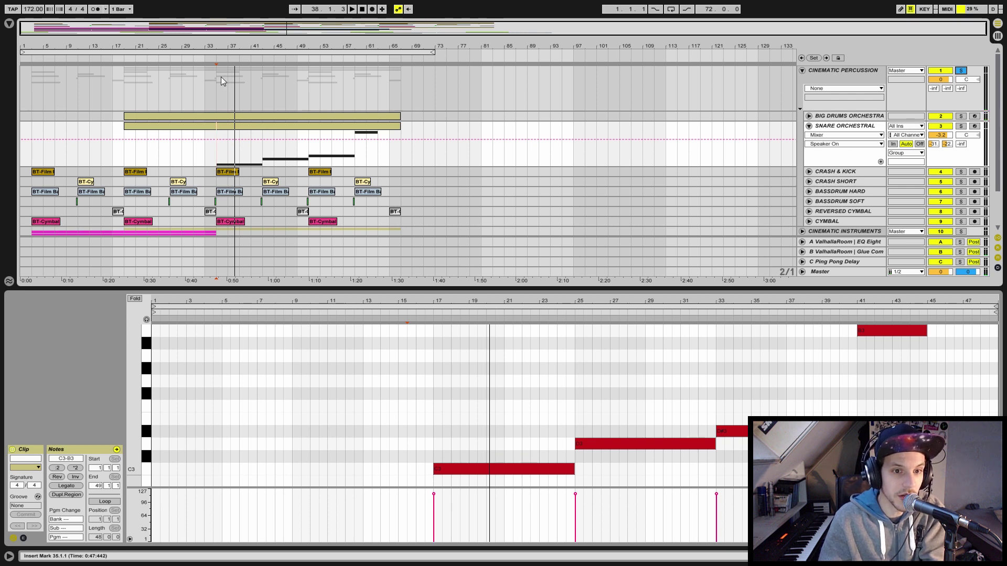
key("space")
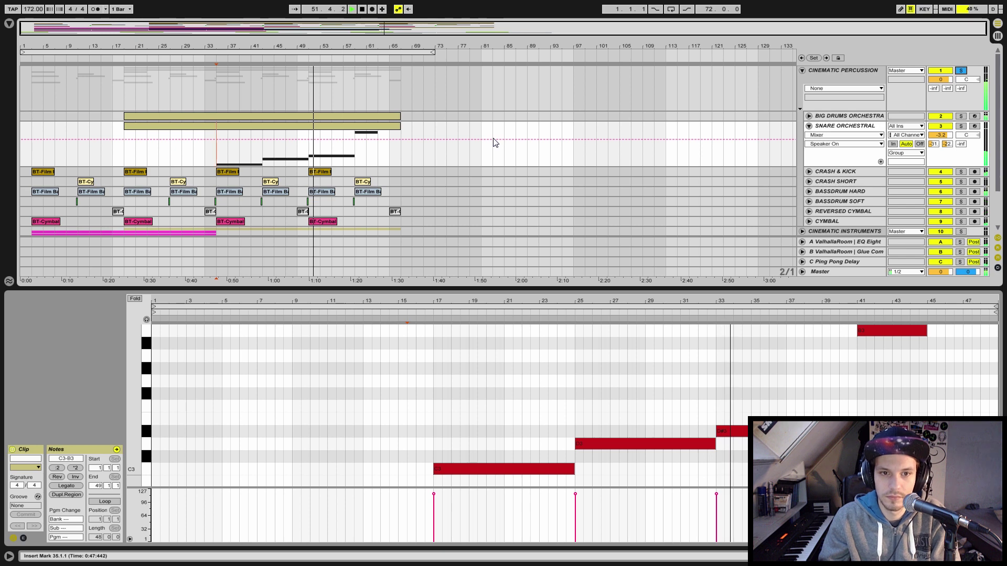
Fold the SNARE ORCHESTRAL track and CINEMATIC PERCUSSION group, and unfold the CINEMATIC INSTRUMENTS group with the device view showing
left_click(809, 127)
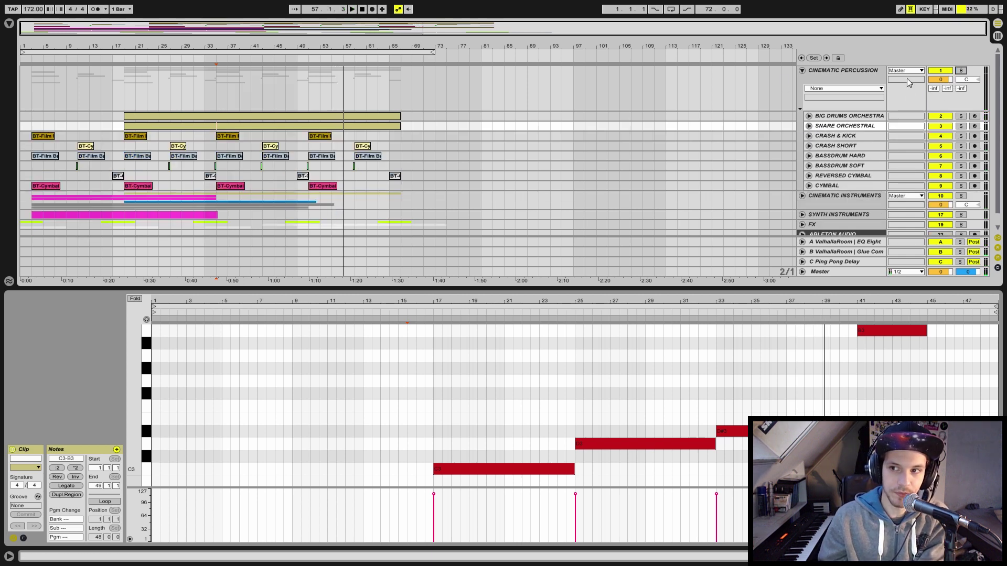
left_click(801, 70)
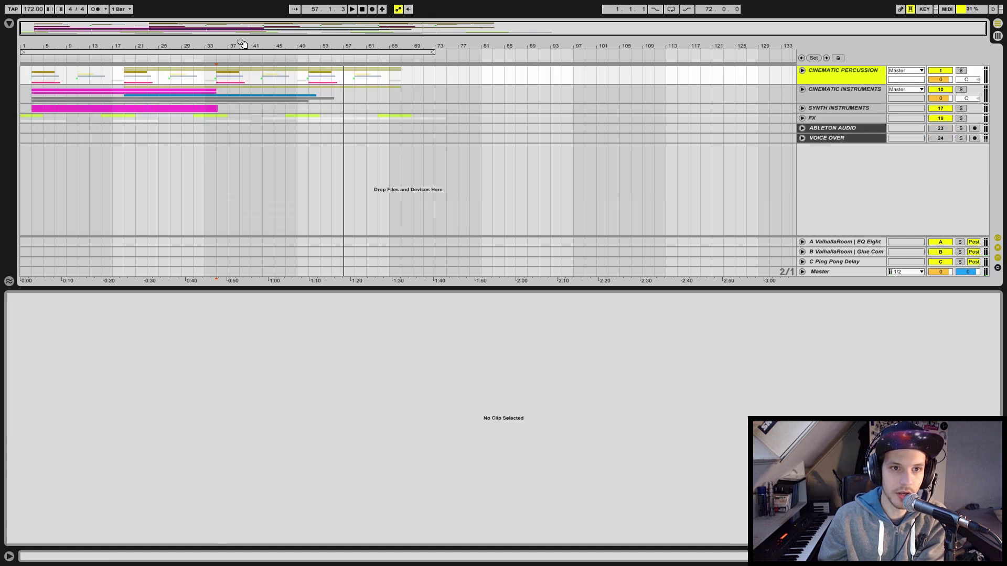
left_click(938, 556)
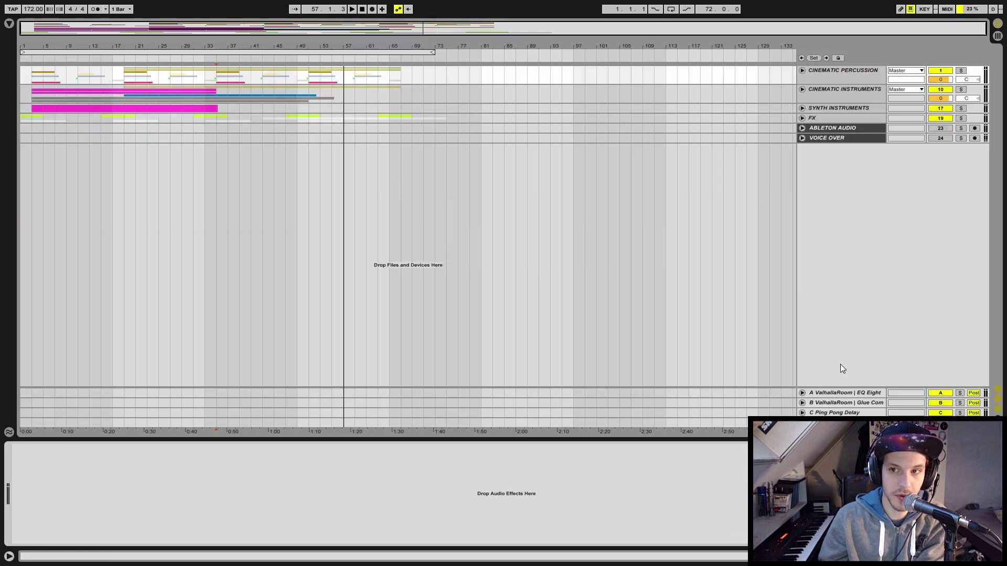
left_click(829, 92)
left_click(800, 91)
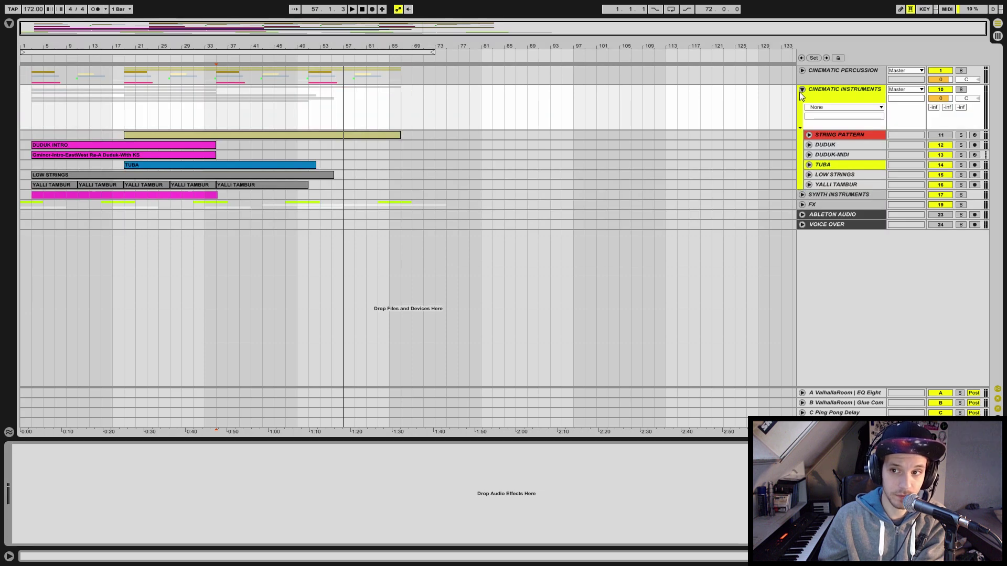
Solo and unfold the STRING PATTERN track and place the insert mark at bar 19
left_click(845, 135)
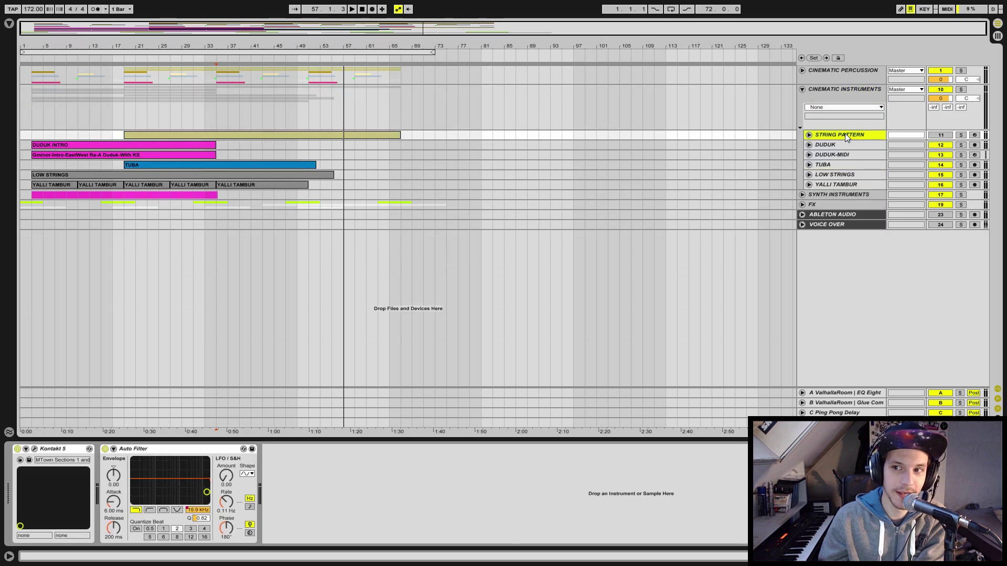
left_click(961, 135)
left_click(809, 135)
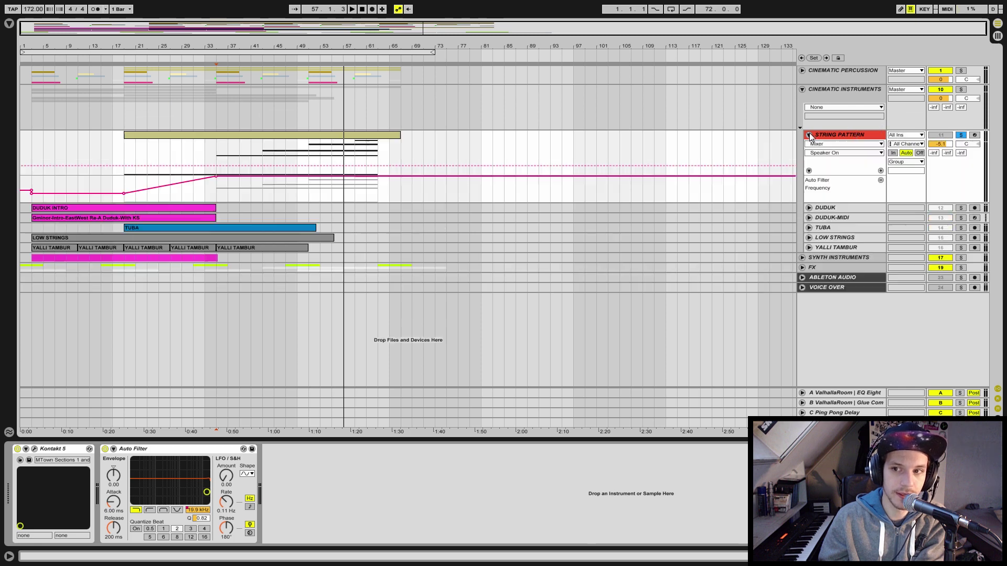
left_click(125, 153)
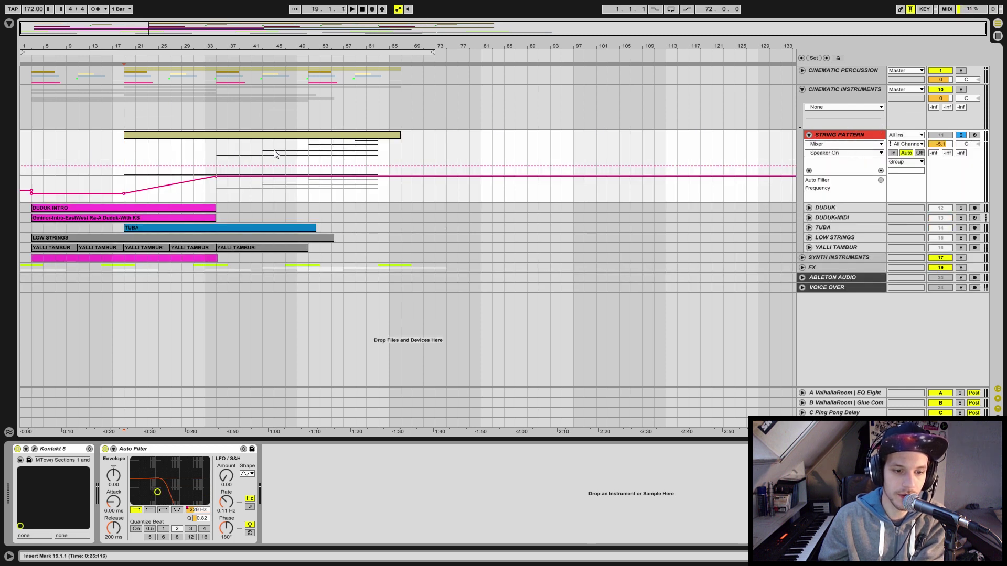
Open the STRING PATTERN track's Session Strings Pro instrument, check its Main page and switch the Animator off
left_click(34, 450)
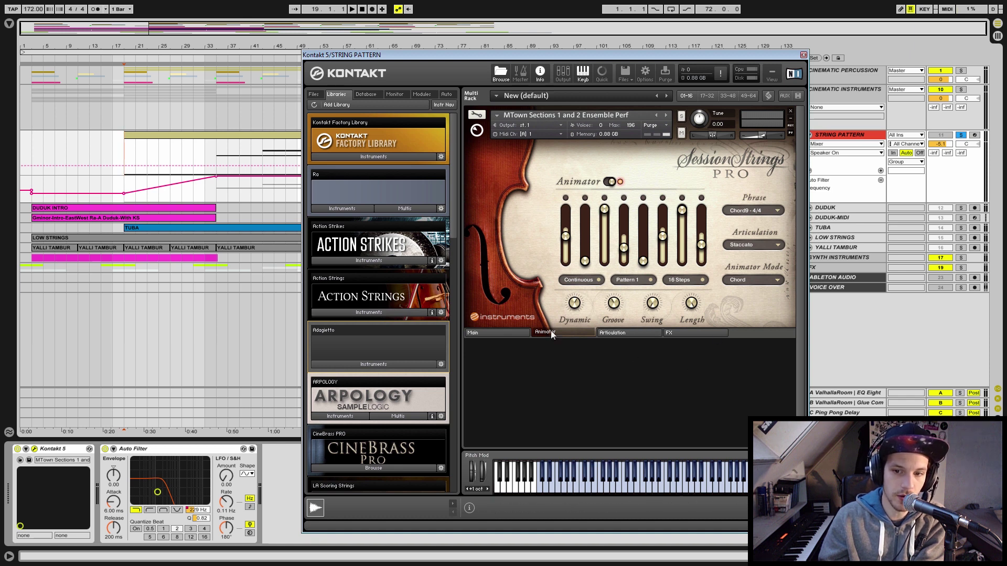
left_click(492, 333)
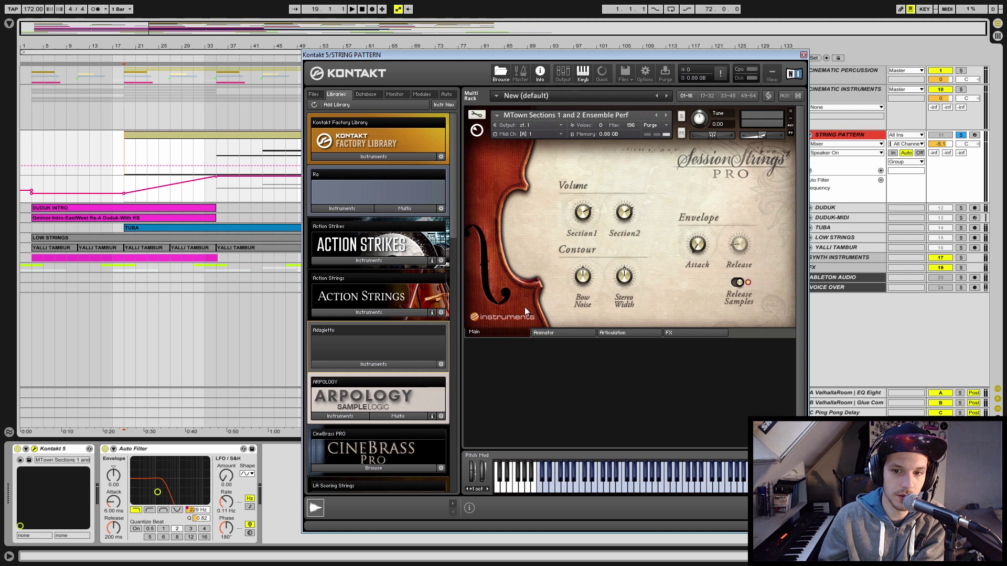
left_click(549, 332)
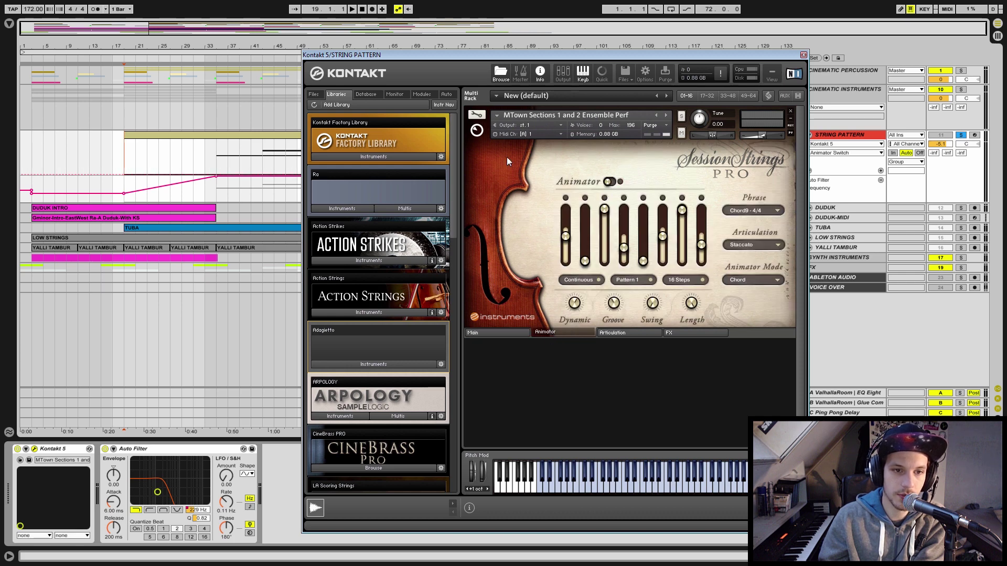
Disable the Auto Filter, play the strings from bar 19 and move the instrument window clear of the arrangement clips
left_click(105, 449)
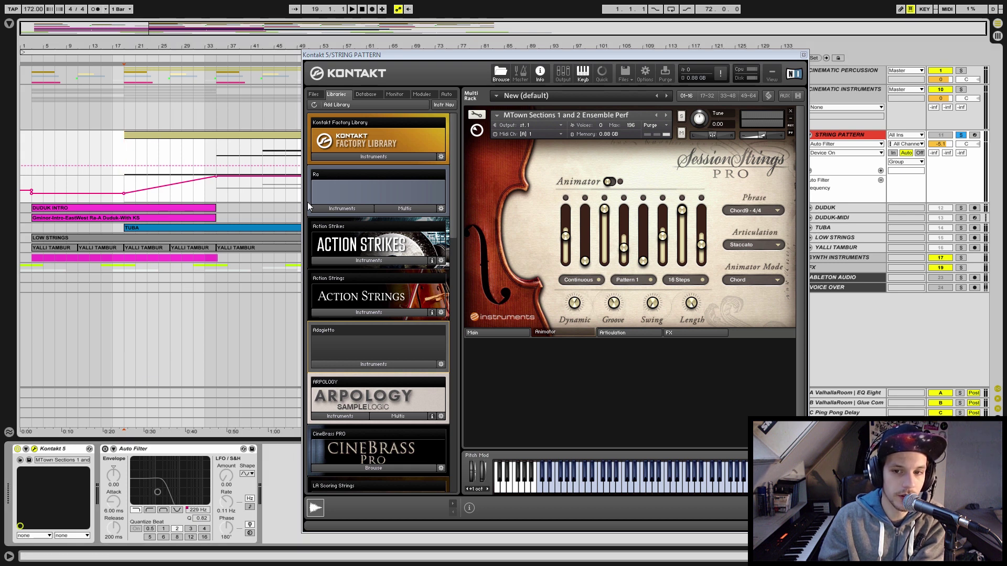
key("space")
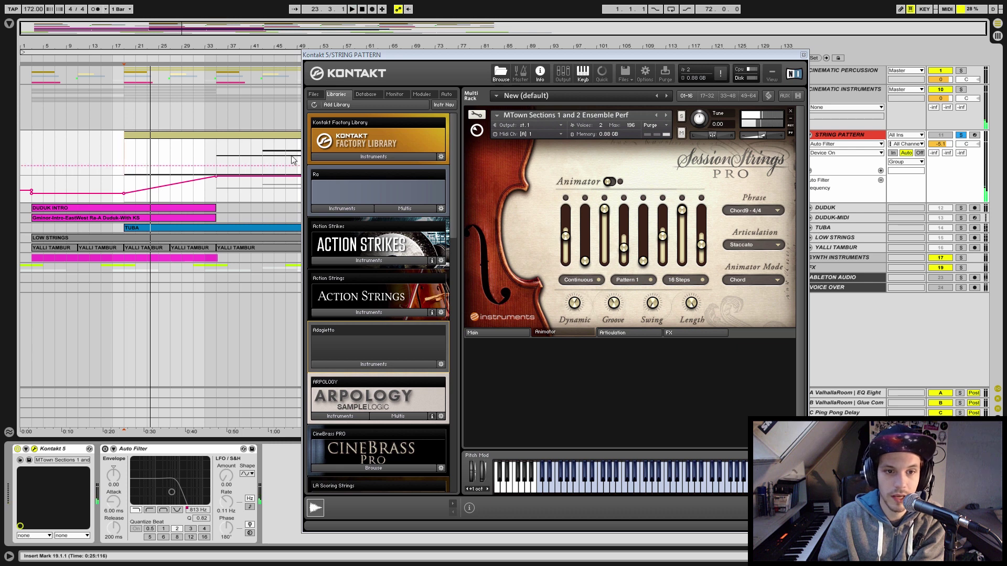
left_click_drag(410, 55, 577, 35)
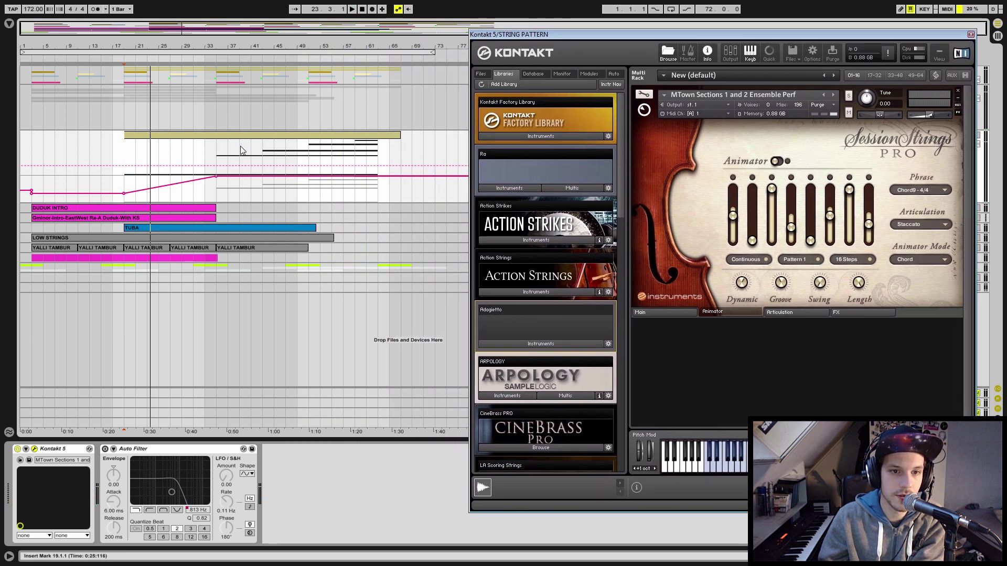
Audition the string pattern where further notes enter, playing from bars 43, 51 and 59
left_click(214, 149)
left_click(267, 151)
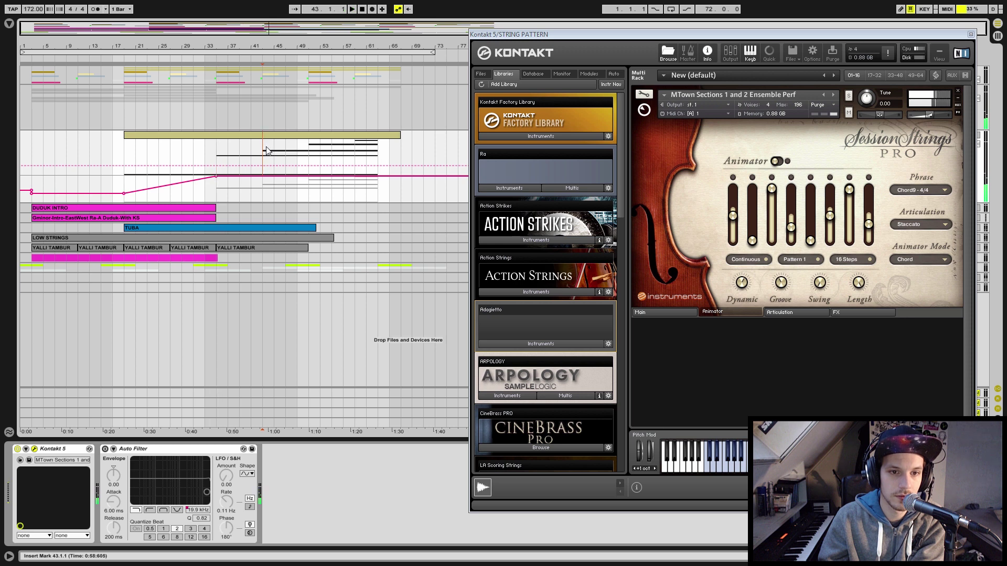
left_click(310, 146)
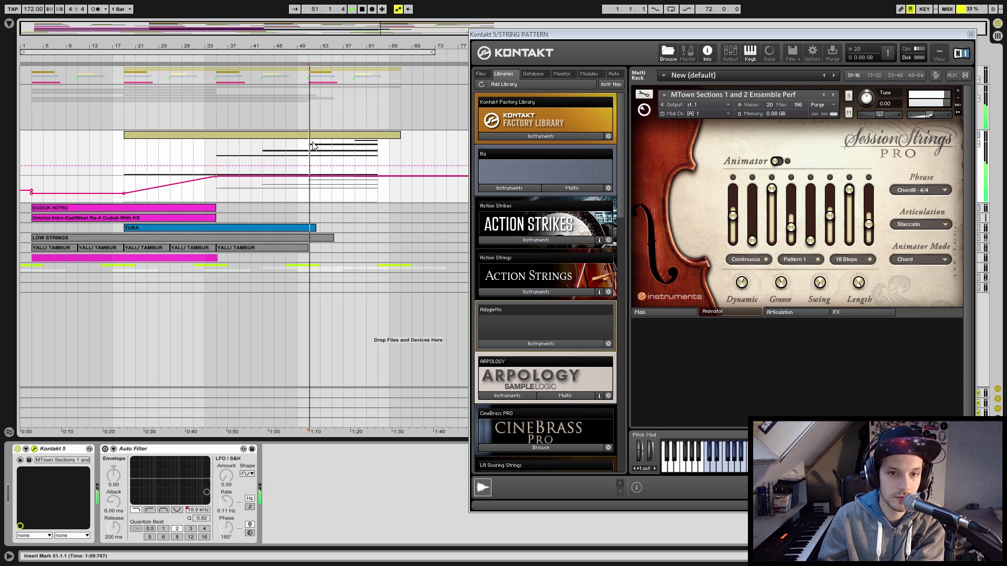
left_click(357, 152)
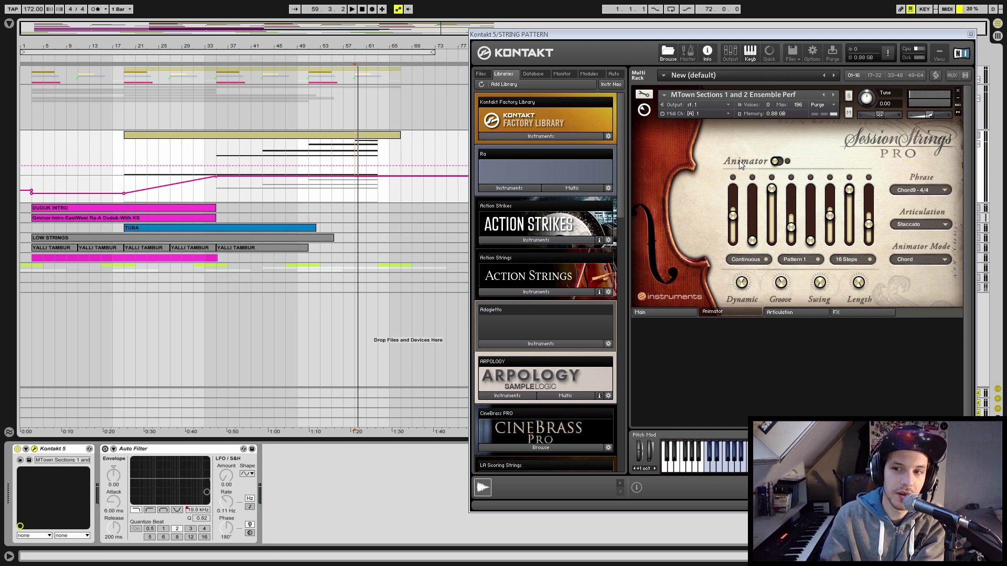
Switch the Animator on, with the insert mark back at bar 19, and browse its Phrase presets without changing the selection
left_click(787, 162)
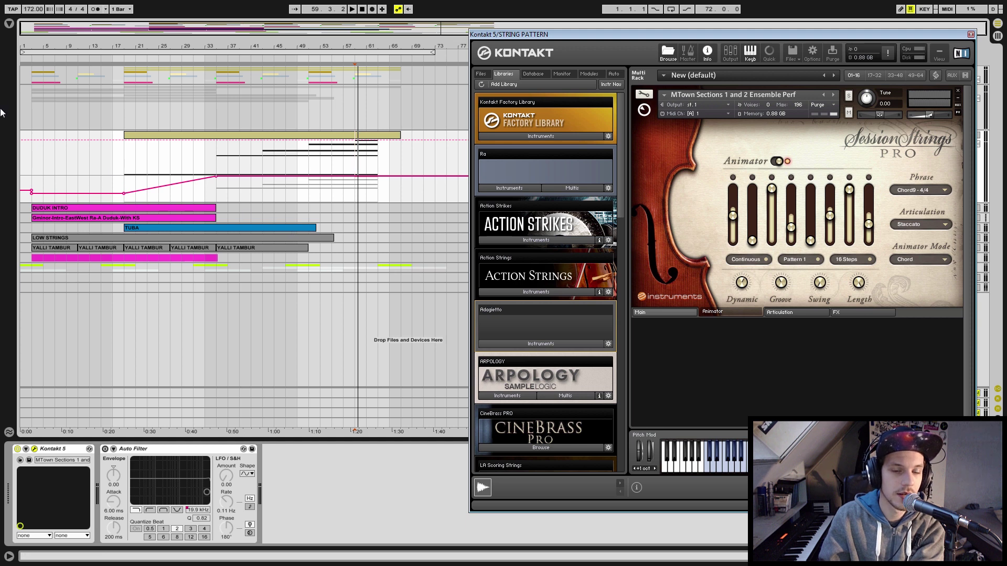
left_click(129, 161)
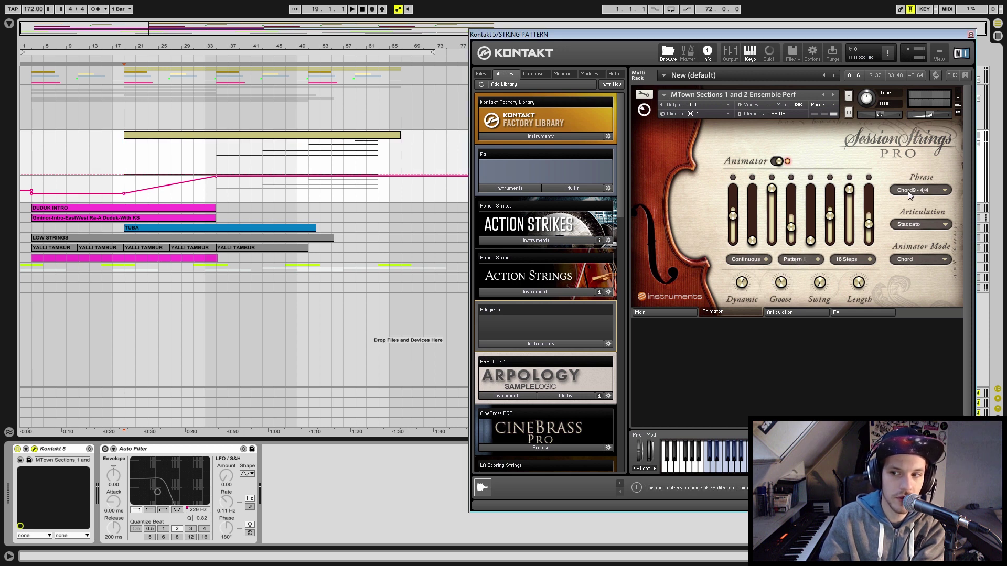
left_click(938, 192)
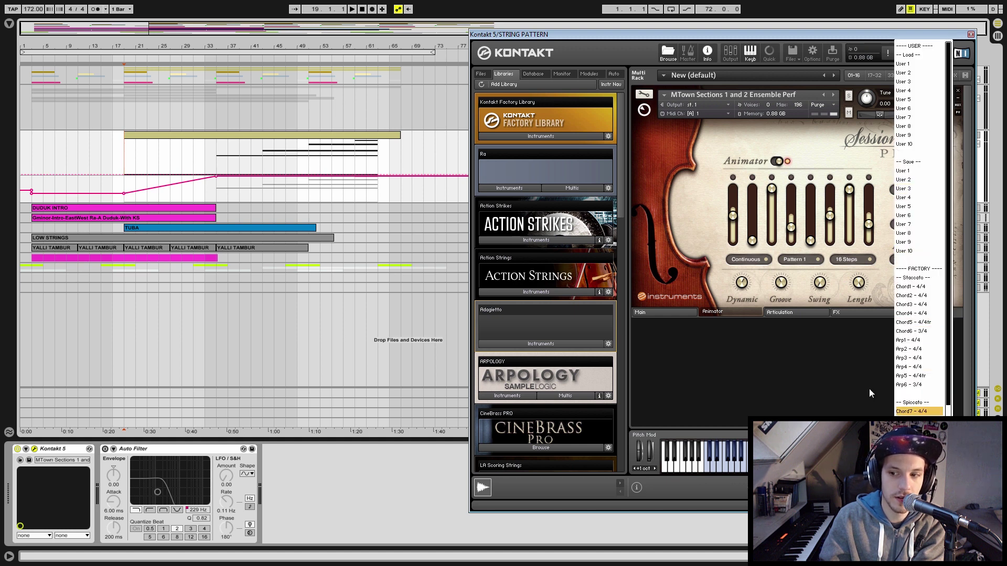
left_click(860, 375)
Move the instrument window over the arrangement and choose Staccato as the Animator's articulation
left_click_drag(790, 36, 567, 35)
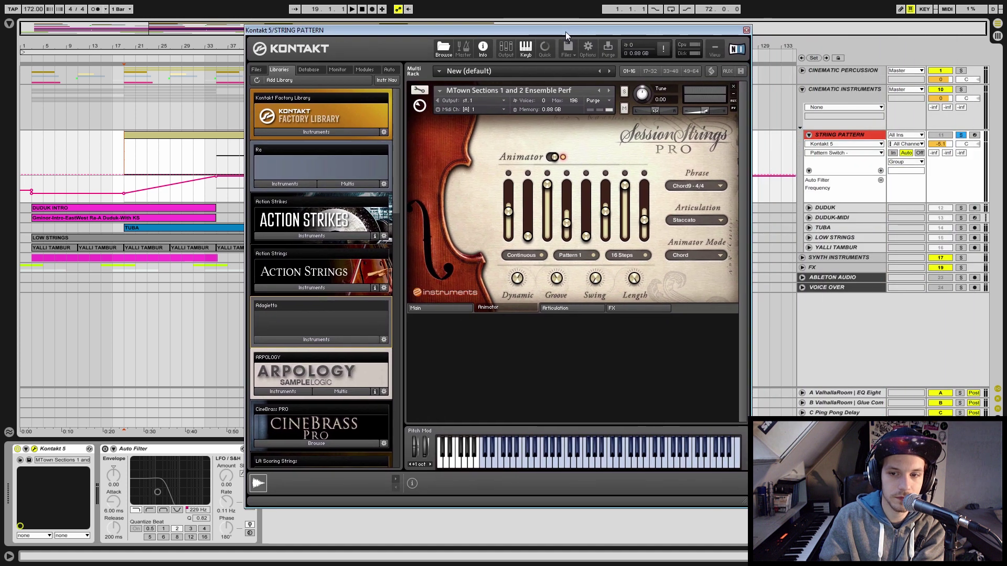
left_click(684, 220)
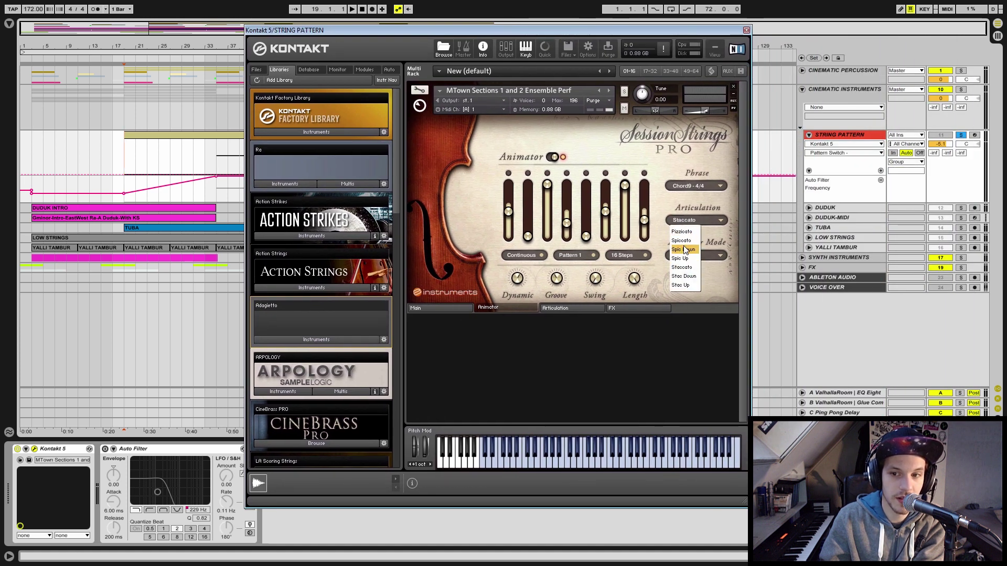
left_click(683, 268)
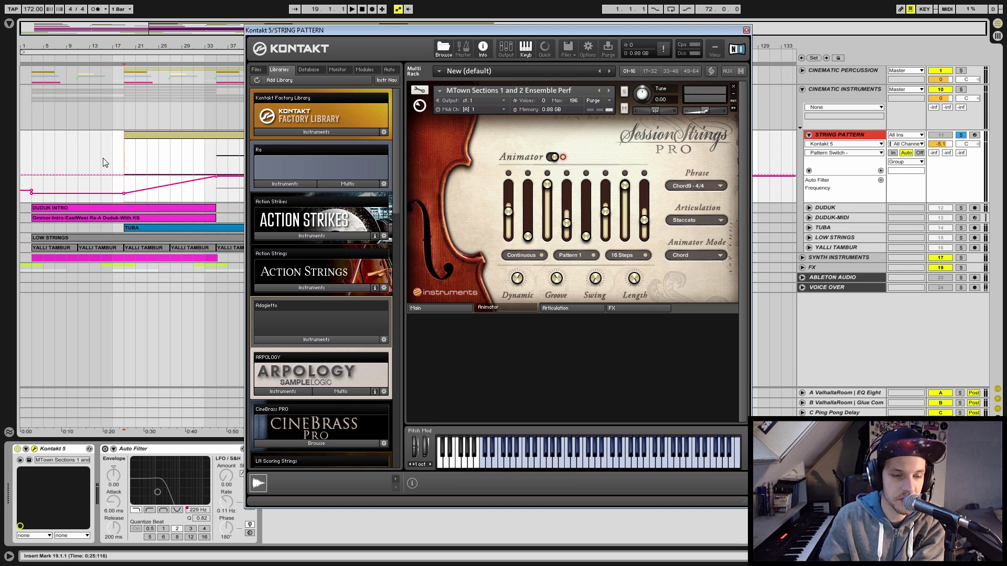
Play the animated strings from bar 19 and again from bar 17, stopping after each pass
key("space")
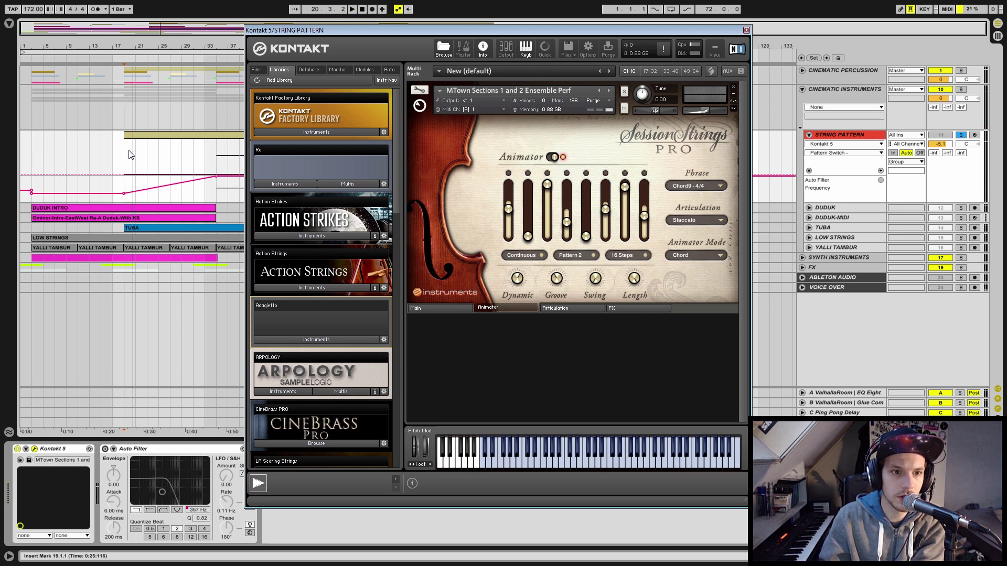
key("space")
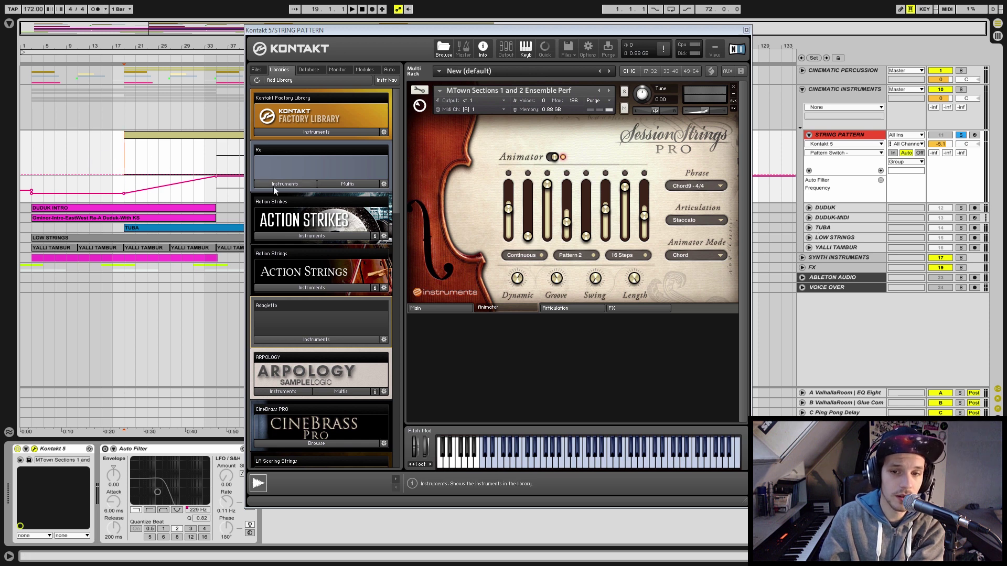
key("space")
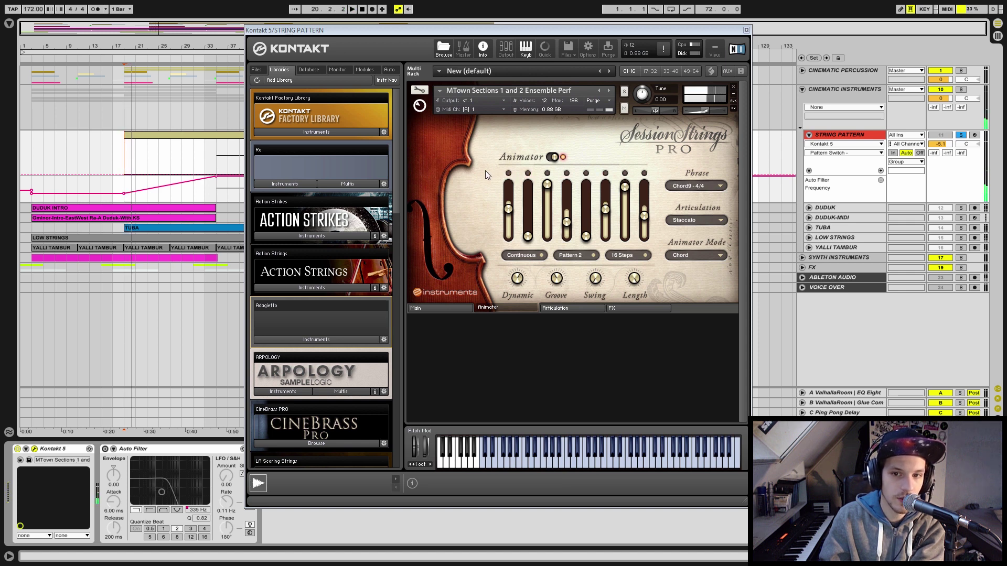
key("space")
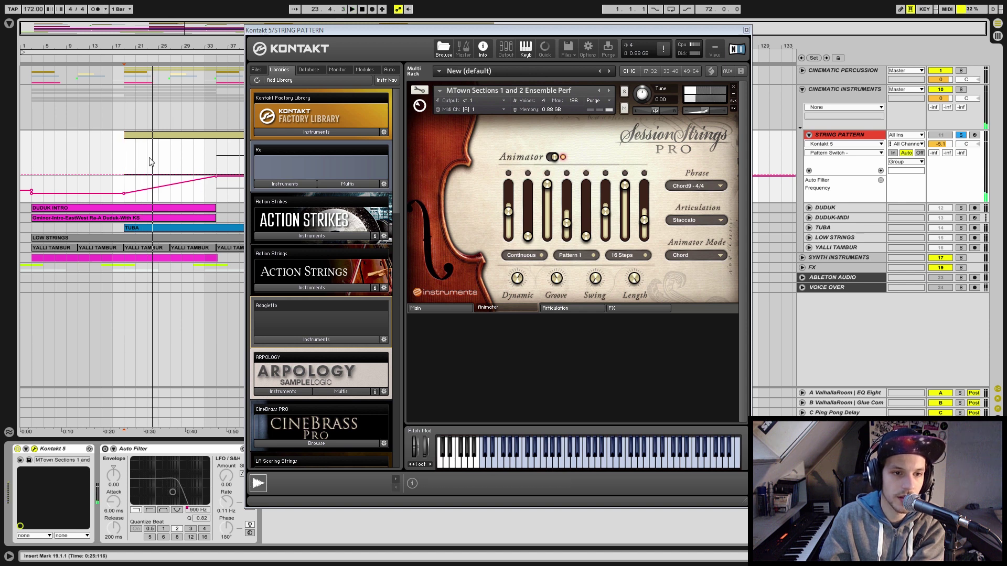
left_click(140, 165)
left_click(120, 164)
key("space")
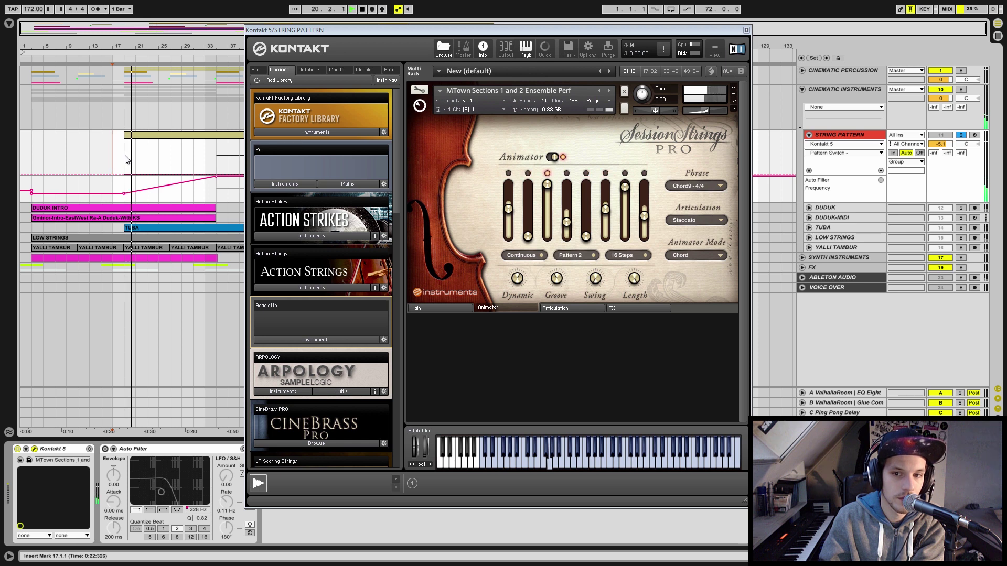
key("space")
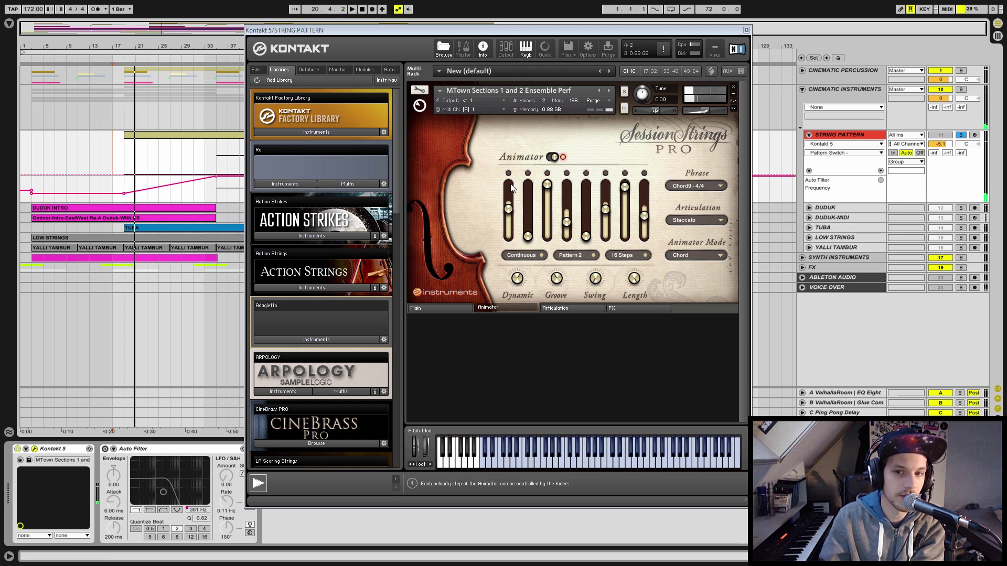
Close the instrument window and play the string pattern from bar 33
left_click(746, 30)
left_click(216, 173)
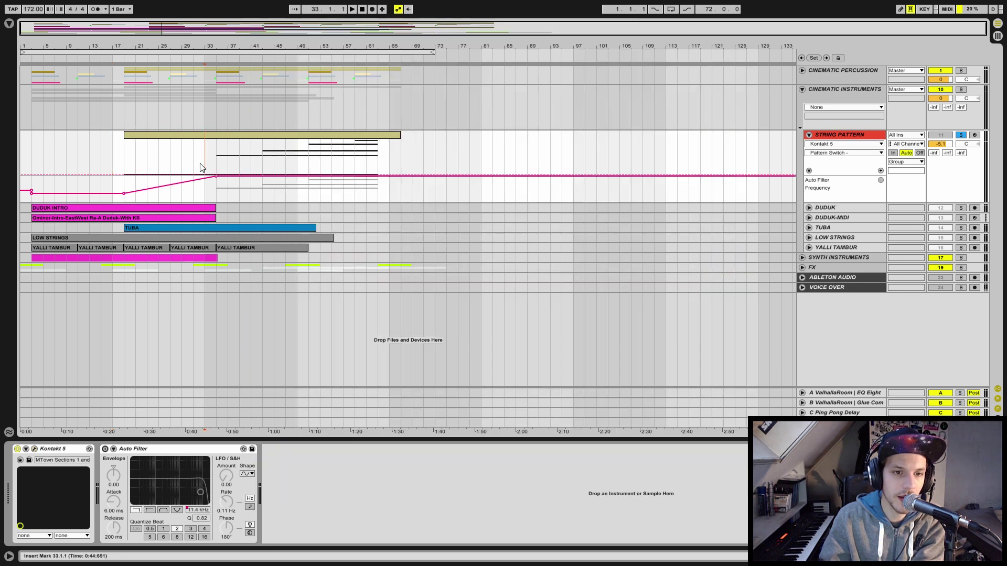
key("space")
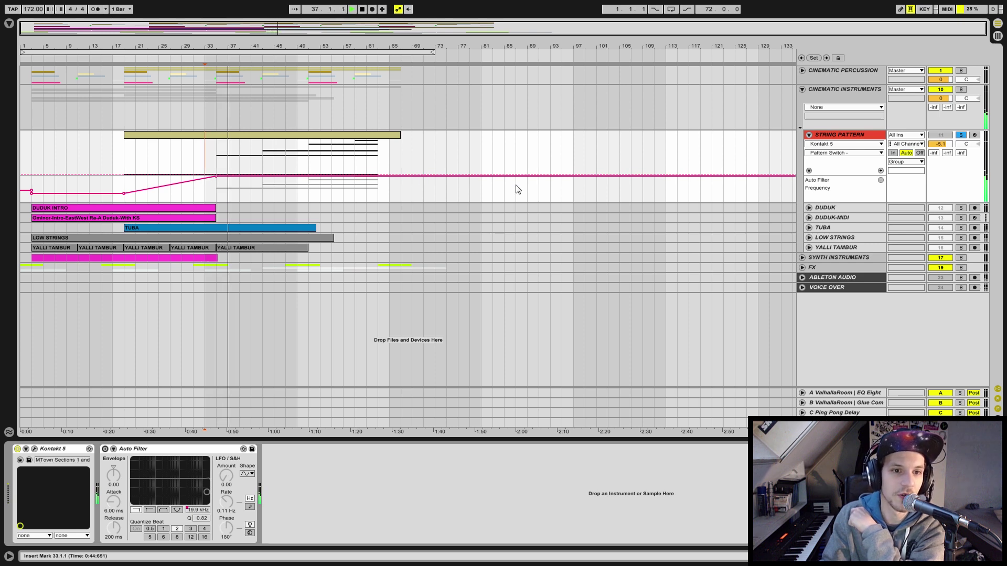
Raise the STRING PATTERN track's sends to both ValhallaRoom reverb returns, setting send B to about -30 dB
left_click_drag(933, 157, 947, 149)
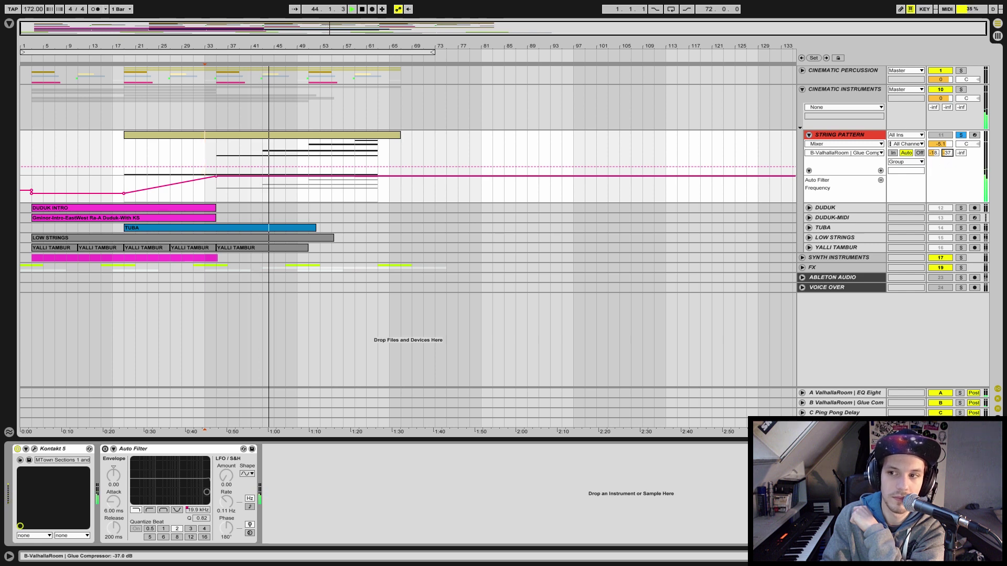
left_click(961, 153)
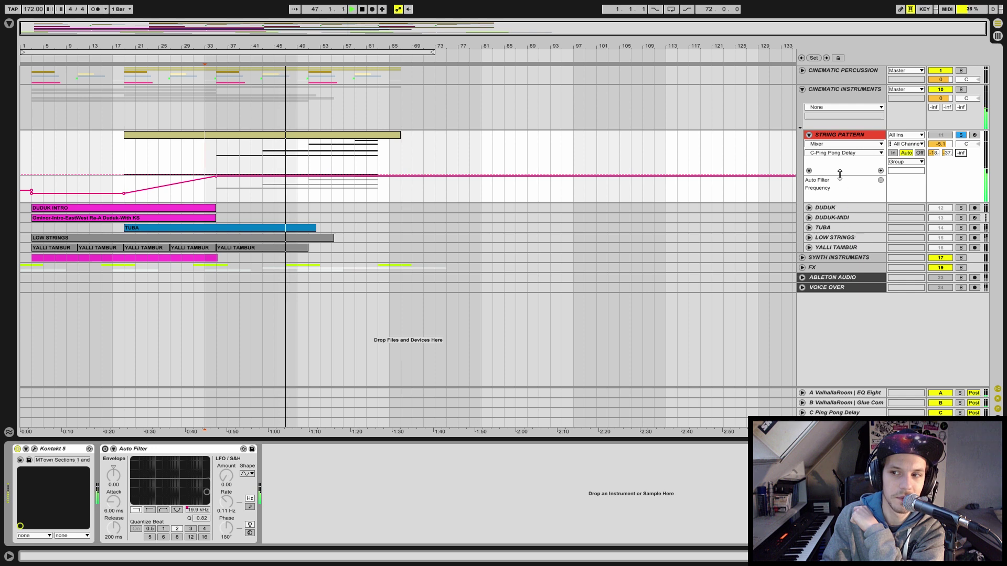
mouse_move(946, 152)
left_mouse_down()
mouse_move(947, 136)
mouse_move(947, 145)
left_mouse_up()
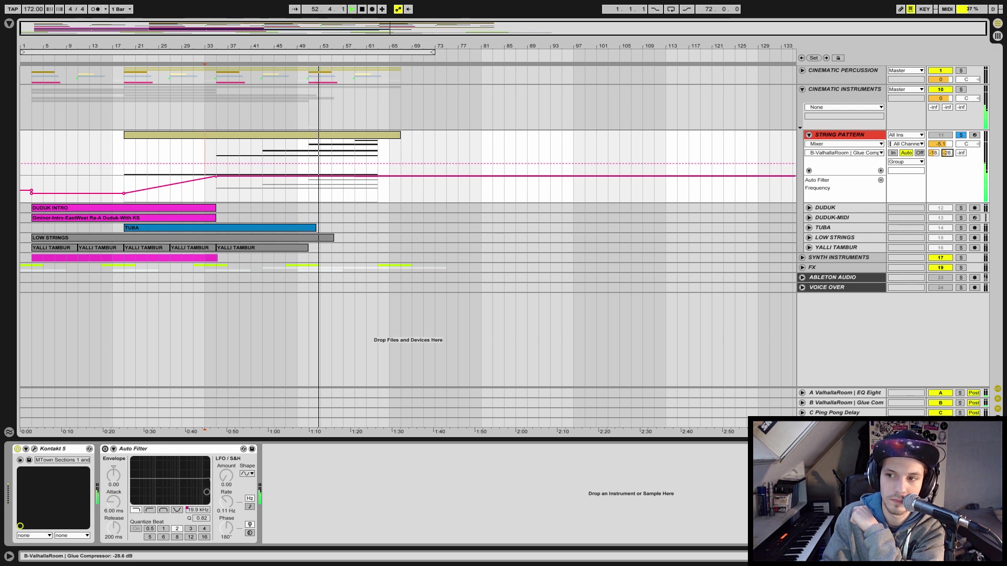
left_click_drag(946, 152, 947, 154)
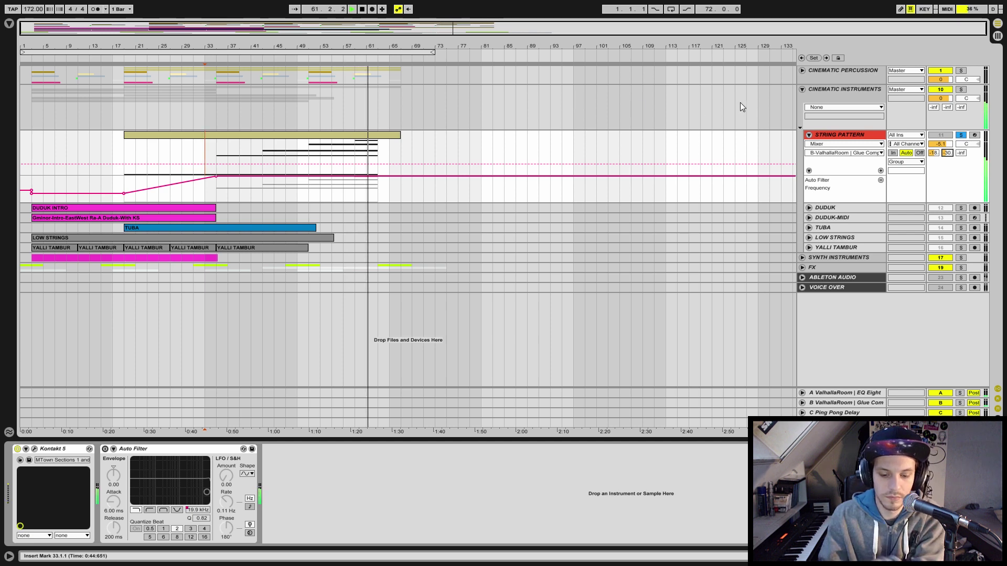
Set the STRING PATTERN track to No Color and take it out of solo
right_click(861, 136)
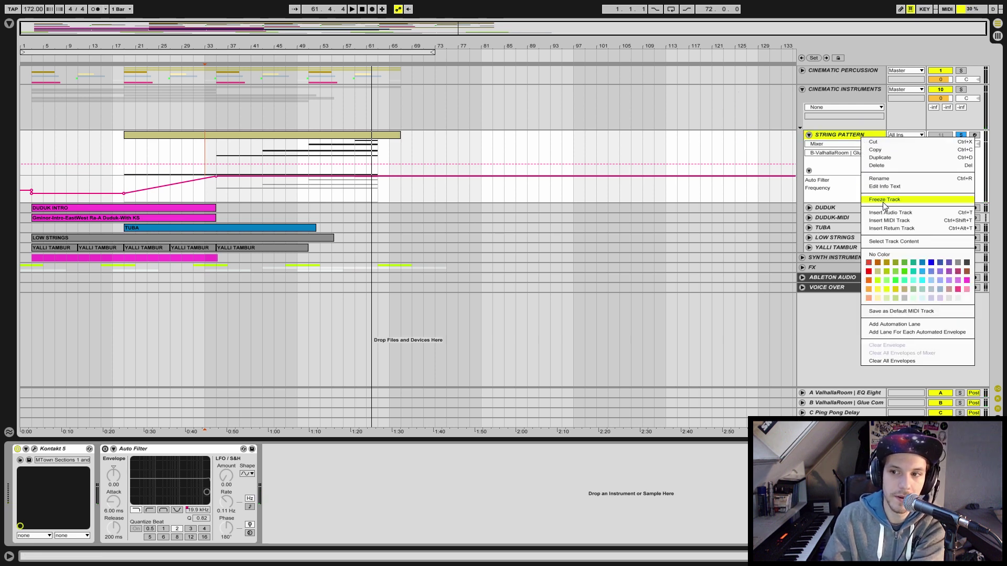
left_click(882, 257)
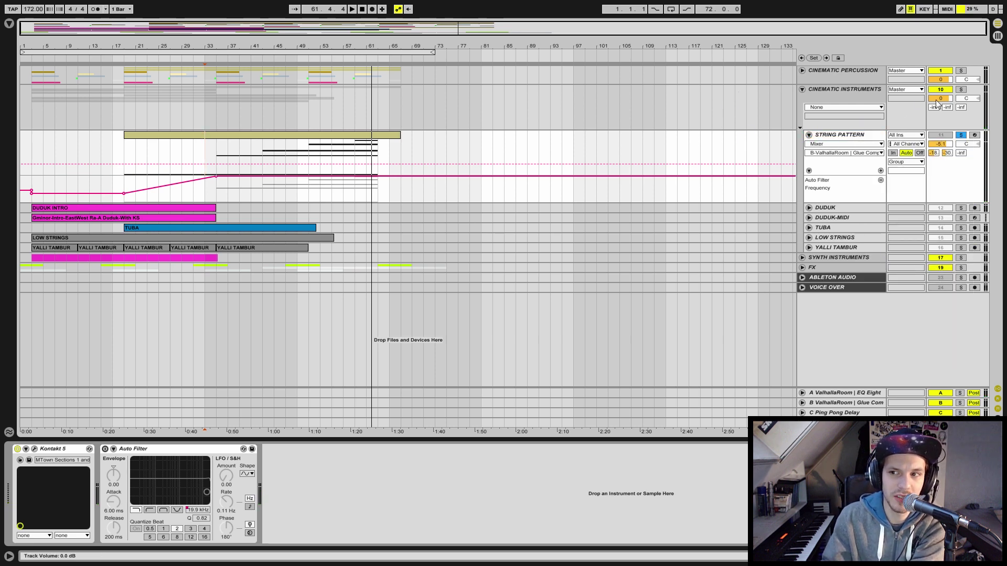
left_click(963, 136)
left_click(940, 134)
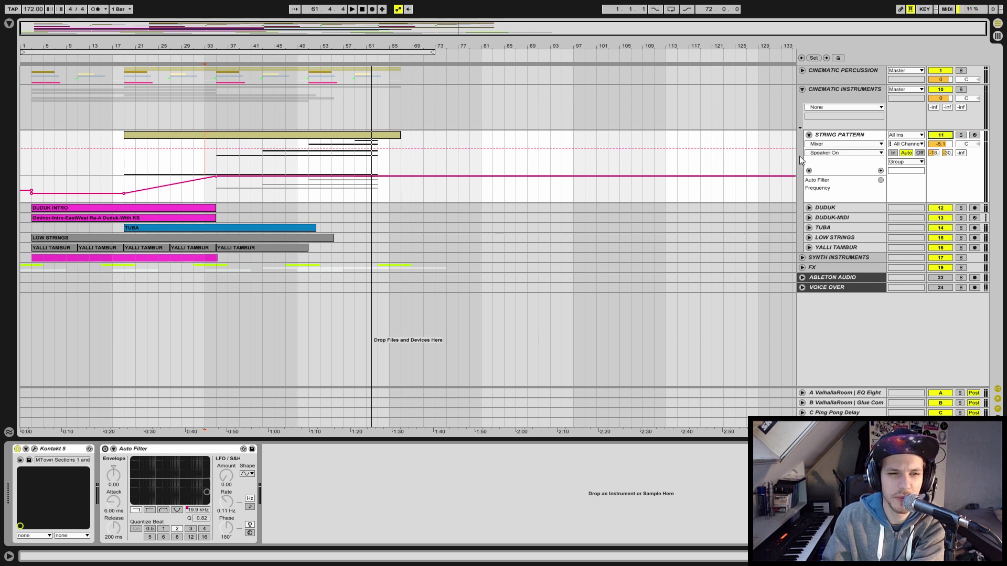
Enable the Auto Filter on the STRING PATTERN track and play the track soloed from bar 19, then unsolo it
left_click(133, 452)
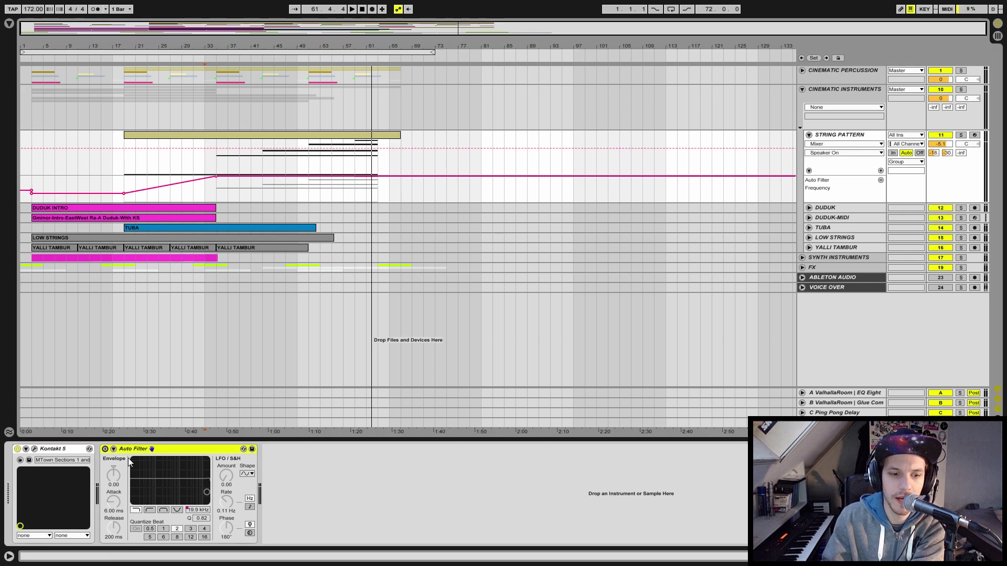
left_click(105, 449)
left_click(125, 177)
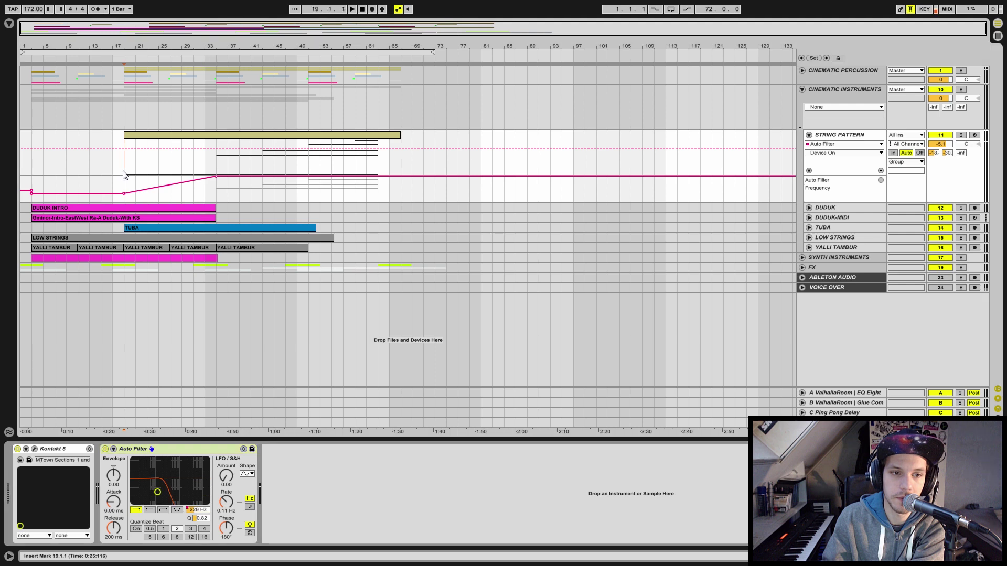
left_click(961, 135)
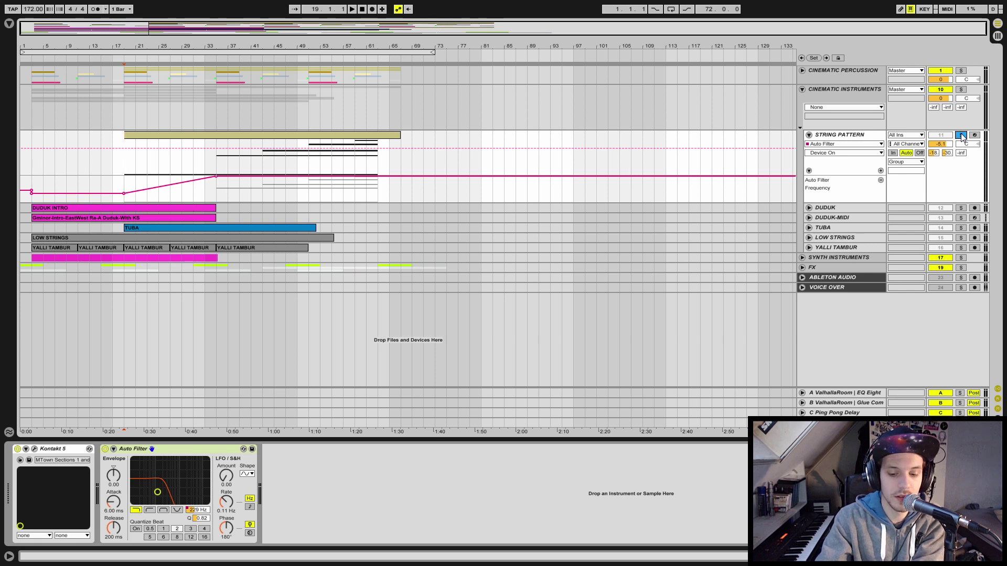
key("space")
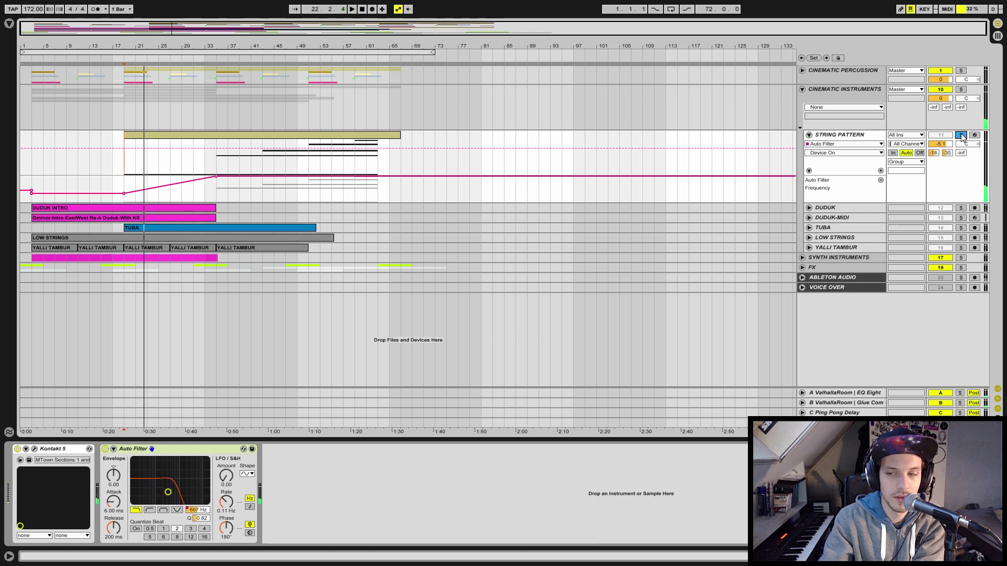
left_click(961, 135)
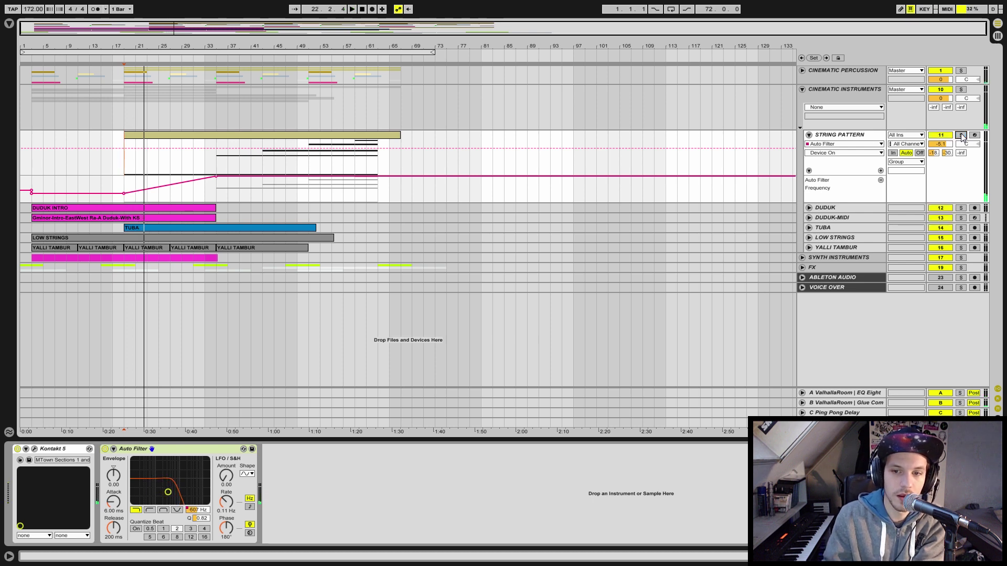
Compare the strings in the full mix from bar 19 with the Auto Filter bypassed and with it enabled
left_click(104, 449)
key("space")
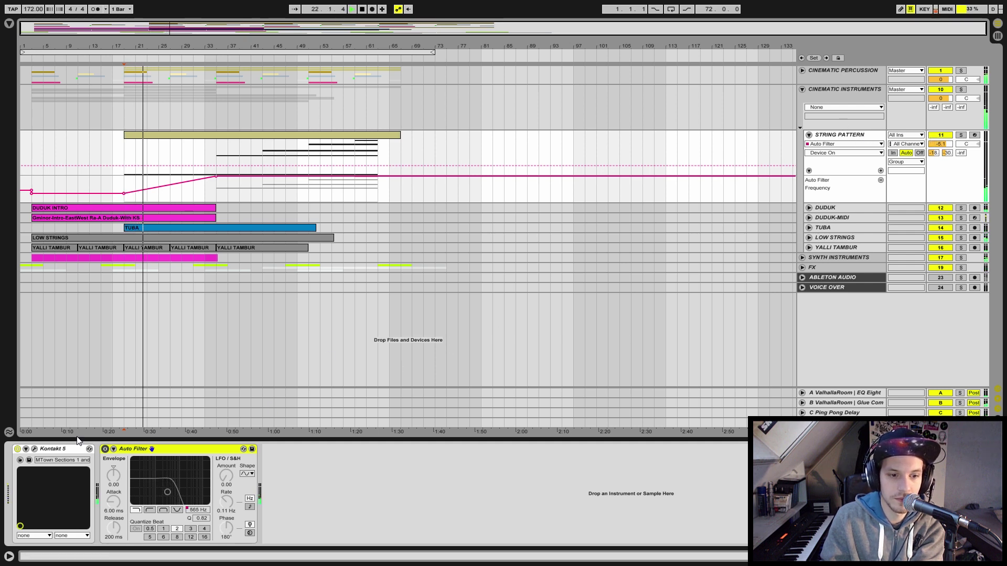
left_click(105, 449)
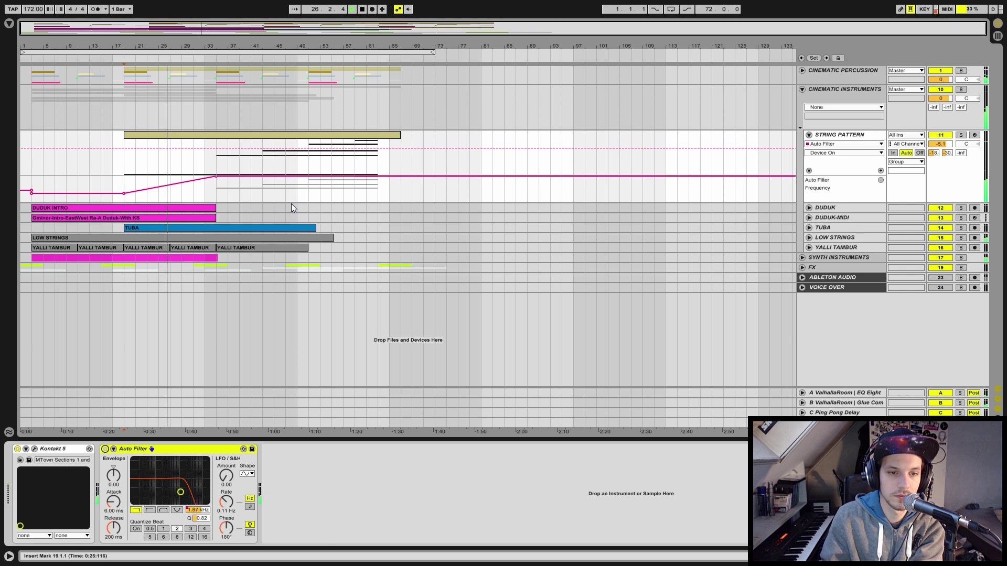
Unfold the TUBA track and duplicate its section from bar 27 to 31 directly after itself
left_click(801, 88)
left_click(803, 88)
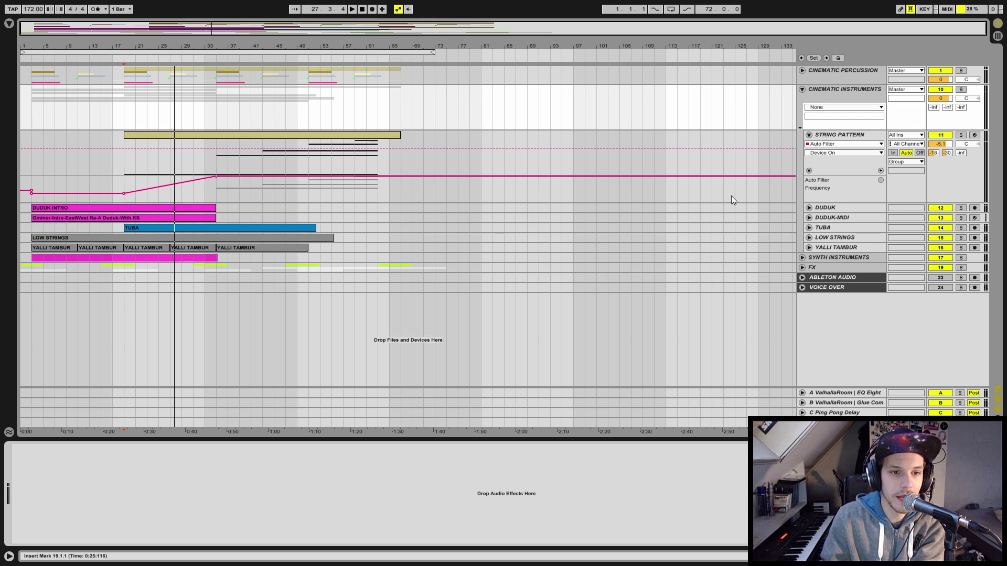
left_click(809, 228)
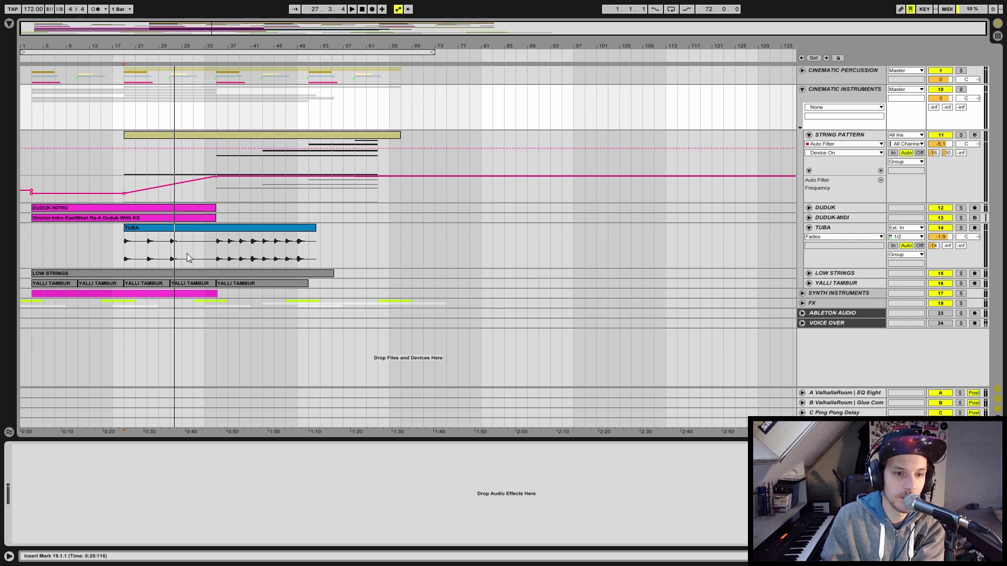
left_click_drag(196, 243, 170, 246)
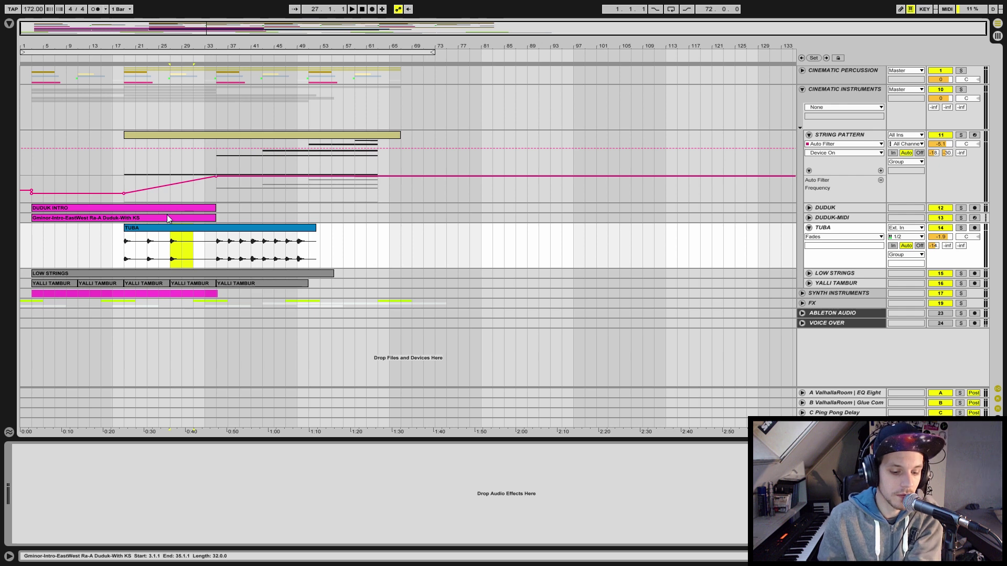
key("ctrl+d")
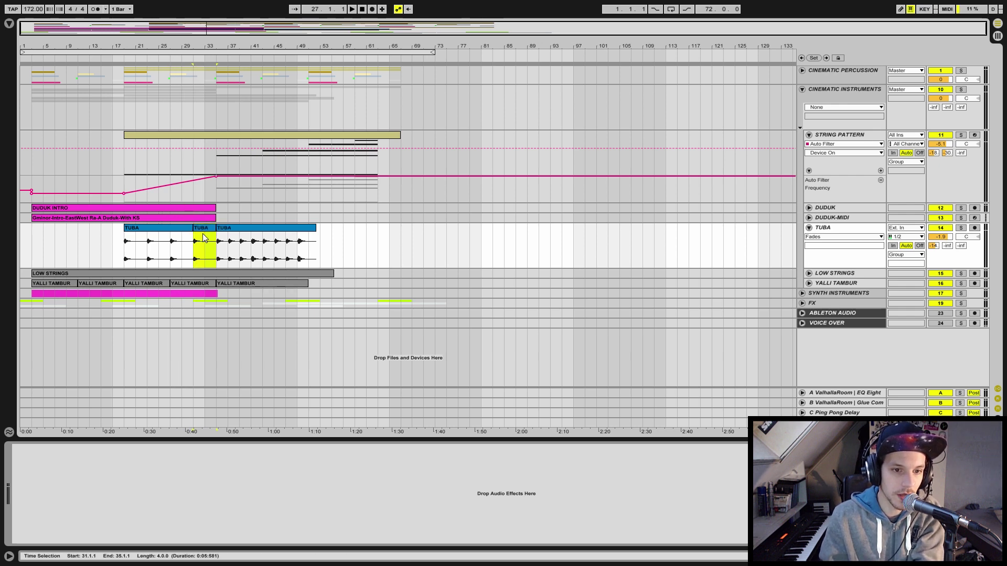
Duplicate the TUBA section from bar 35 to 51 directly after itself and shorten the copy to end at bar 63
double_click(210, 244)
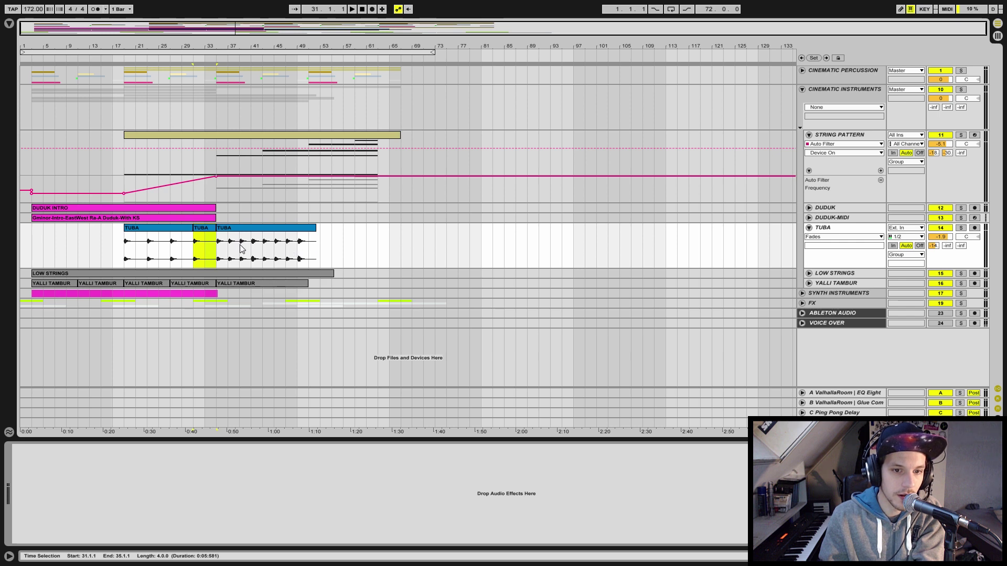
left_click(263, 257)
left_click_drag(312, 245, 219, 248)
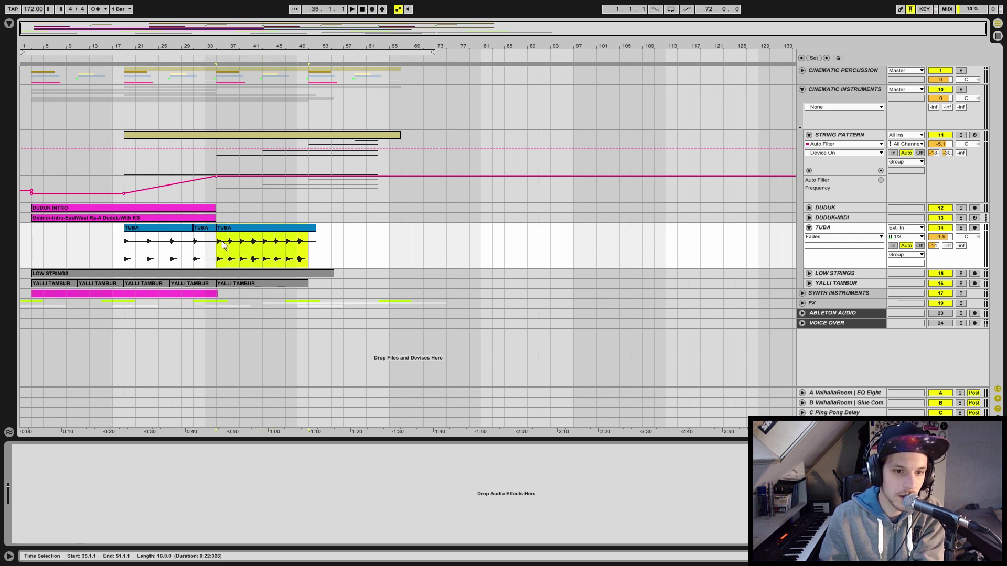
key("ctrl+d")
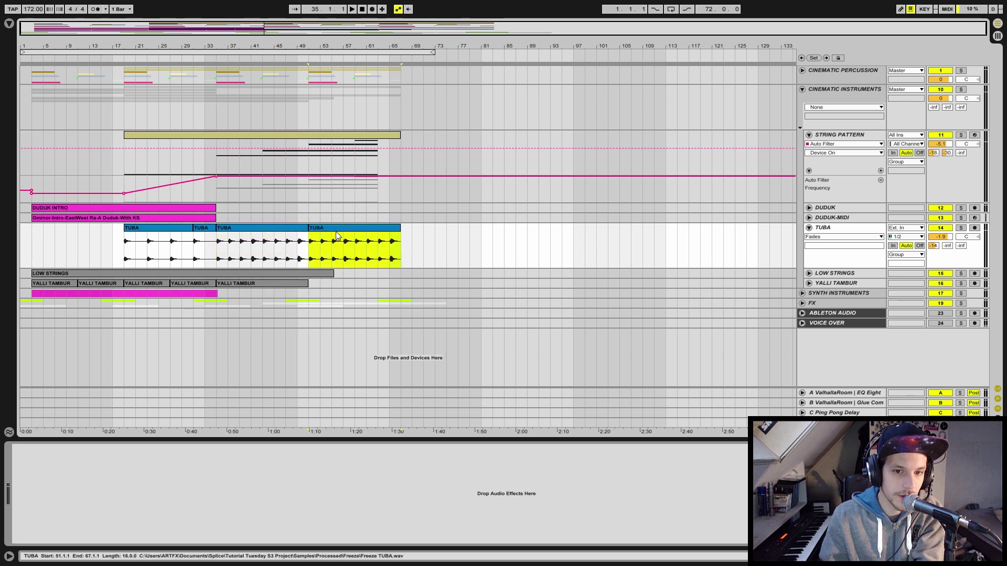
left_click_drag(394, 231, 377, 231)
Solo the TUBA track and play it from bar 51
left_click(310, 239)
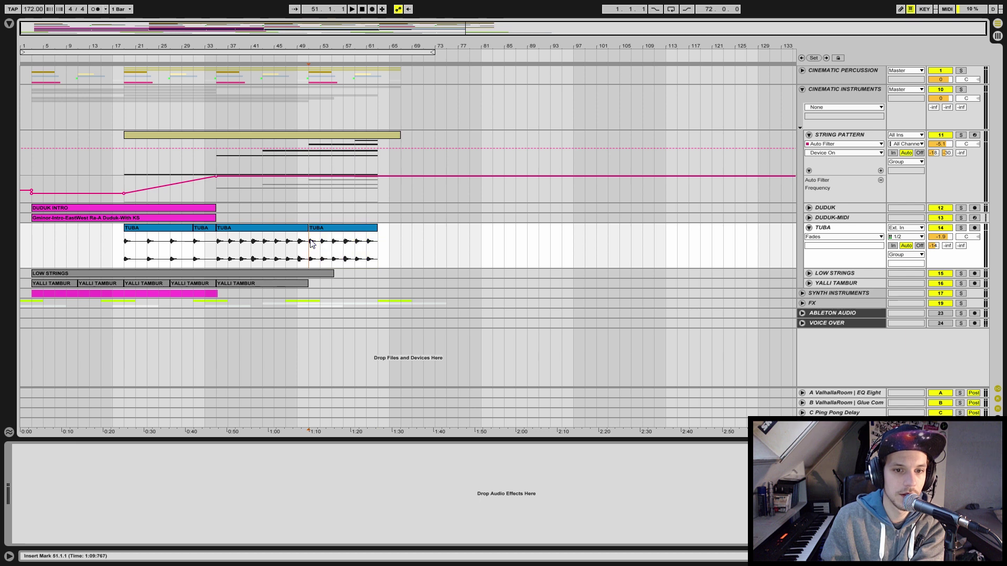
key("space")
left_click(961, 228)
key("space")
Add an EQ Eight to the TUBA track, set its low-cut band to about 173 Hz, and play the soloed result
left_click(830, 229)
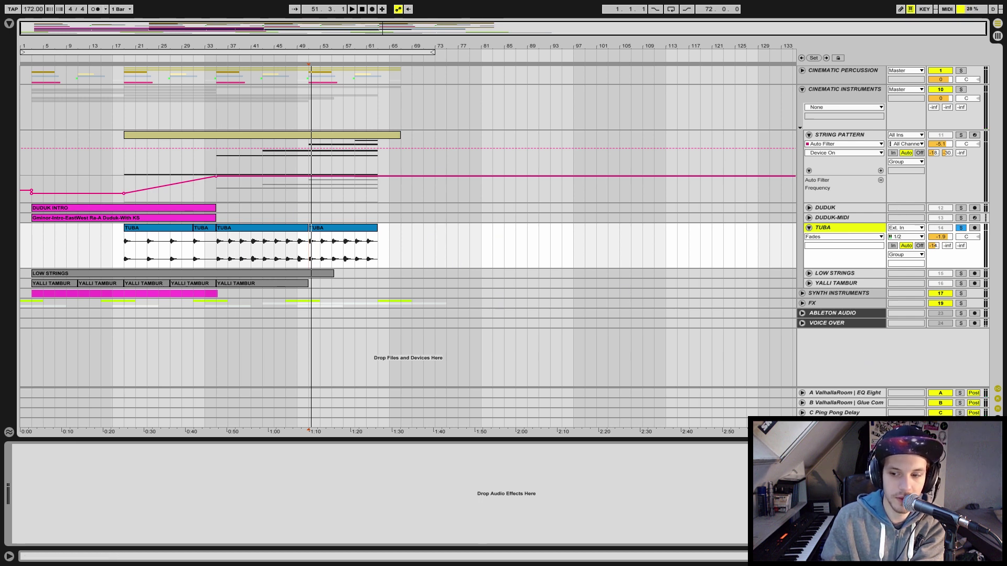
left_click(8, 23)
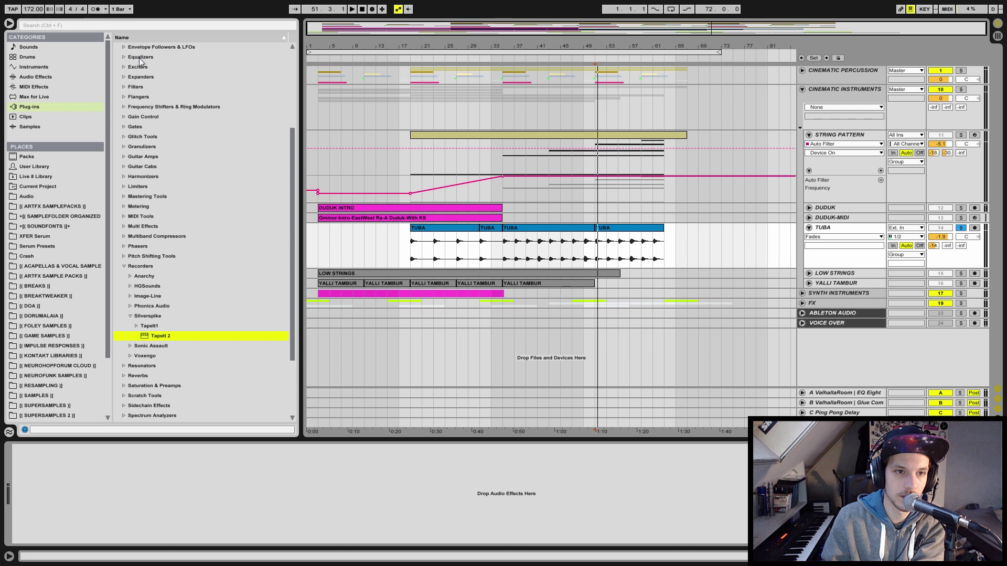
left_click(36, 76)
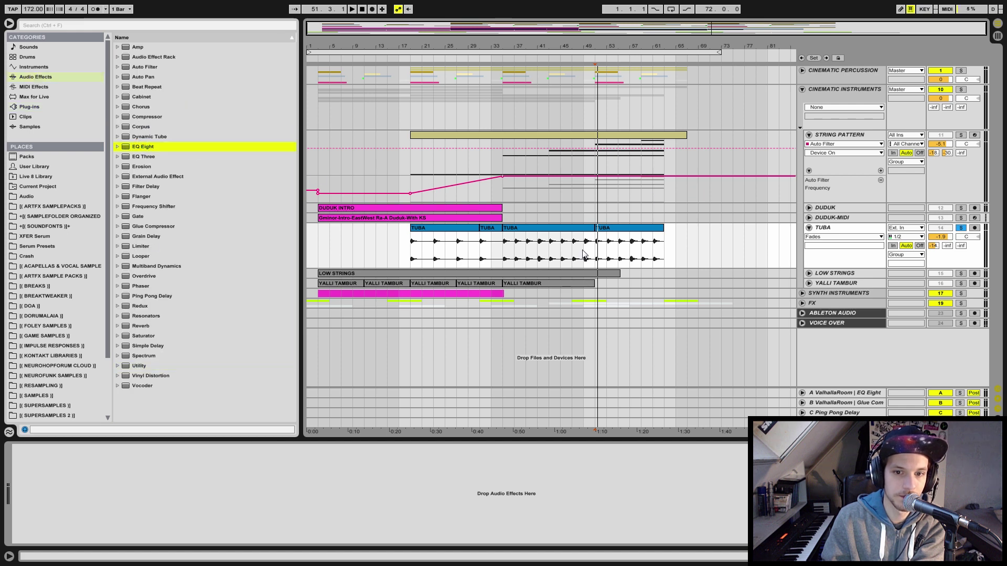
key("space")
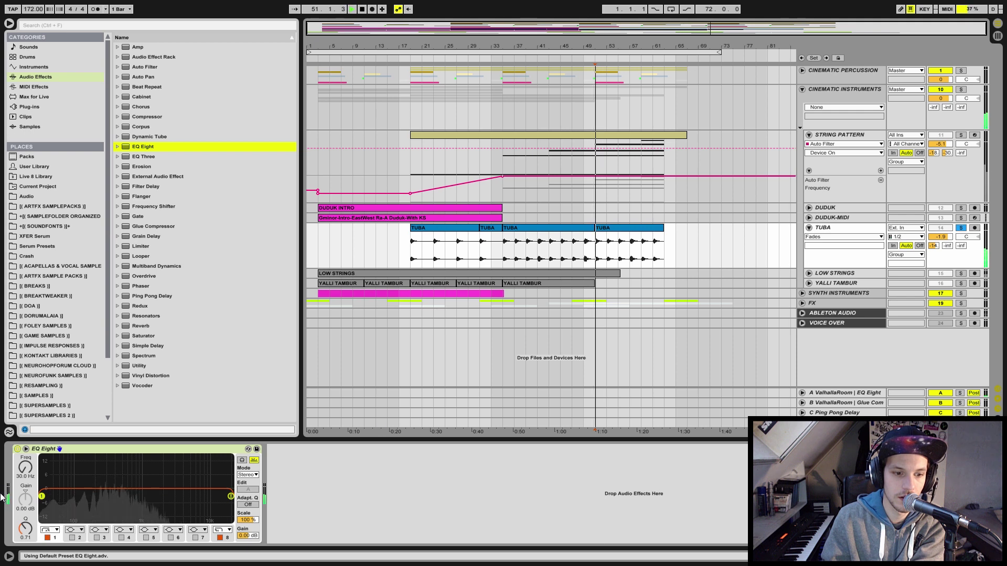
left_click_drag(41, 496, 56, 496)
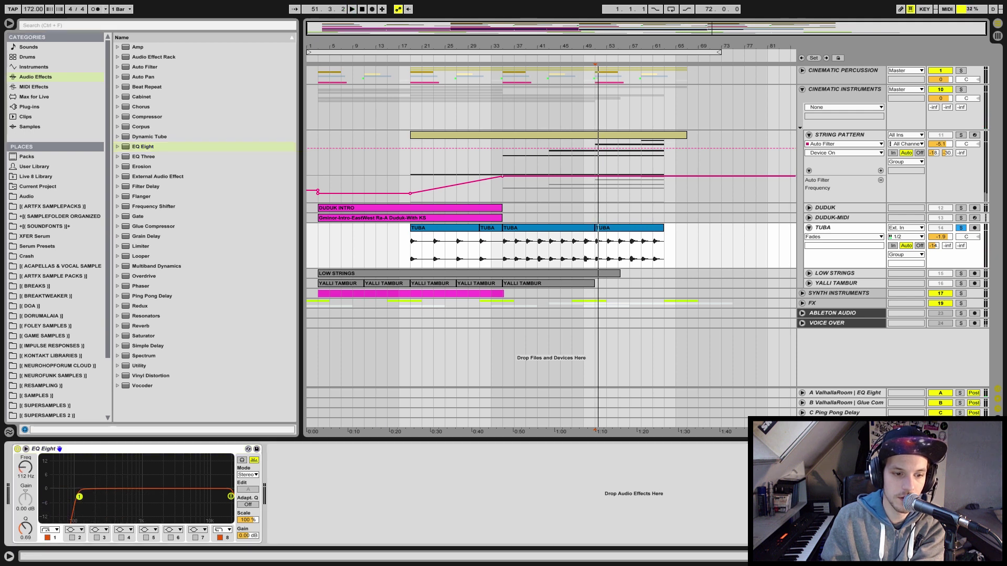
left_click_drag(81, 495, 92, 495)
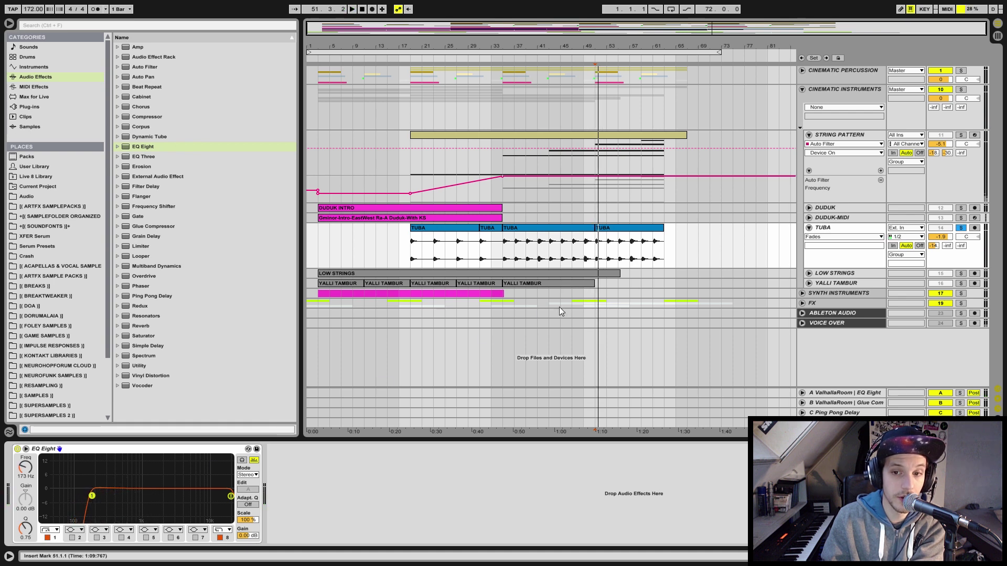
key("space")
key("space")
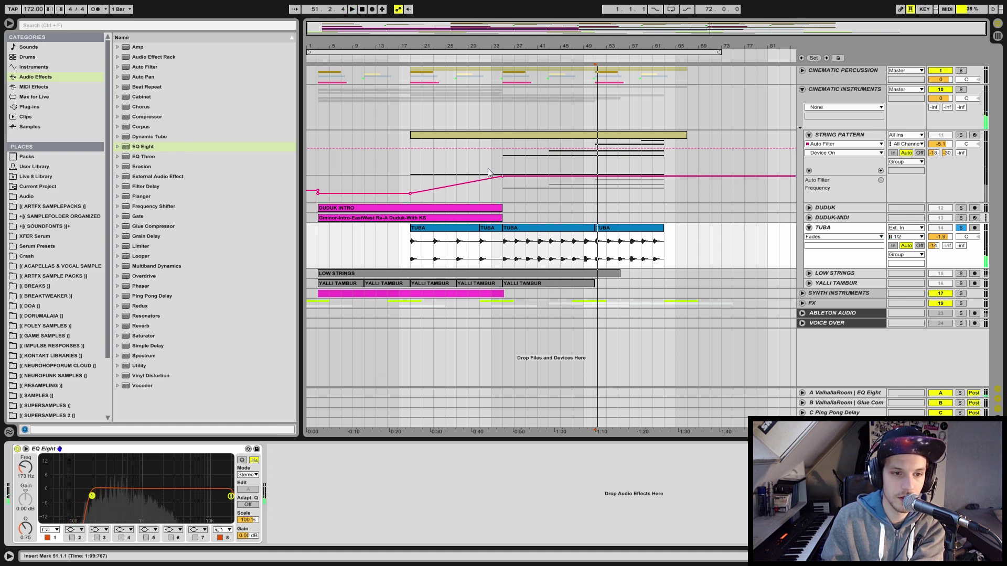
Insert the Cableguys WaveShaperCM distortion before the EQ Eight on TUBA and bend its curve into a mid dip followed by a raised upper part
left_click(29, 107)
scroll(131, 95, "up", 2)
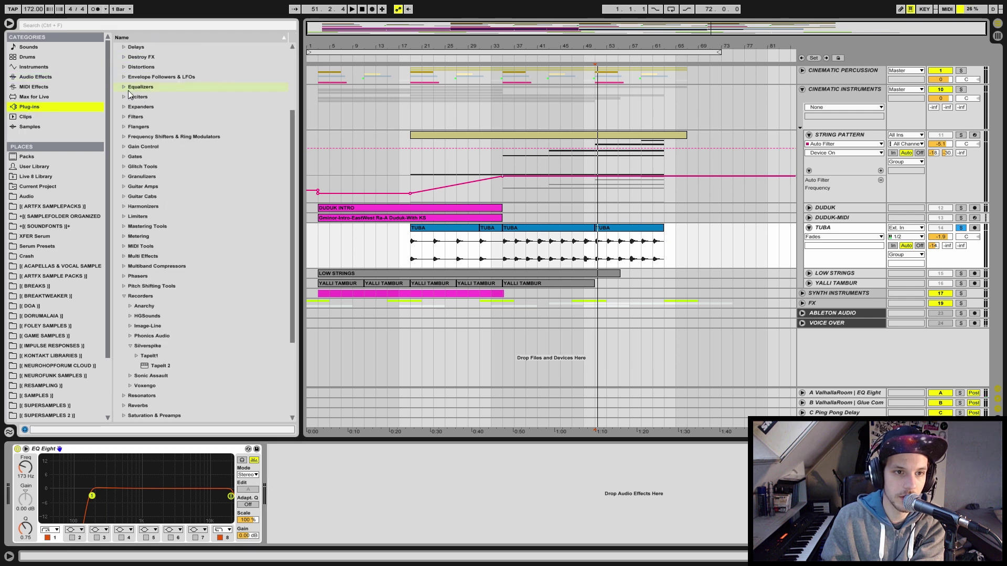
left_click(124, 67)
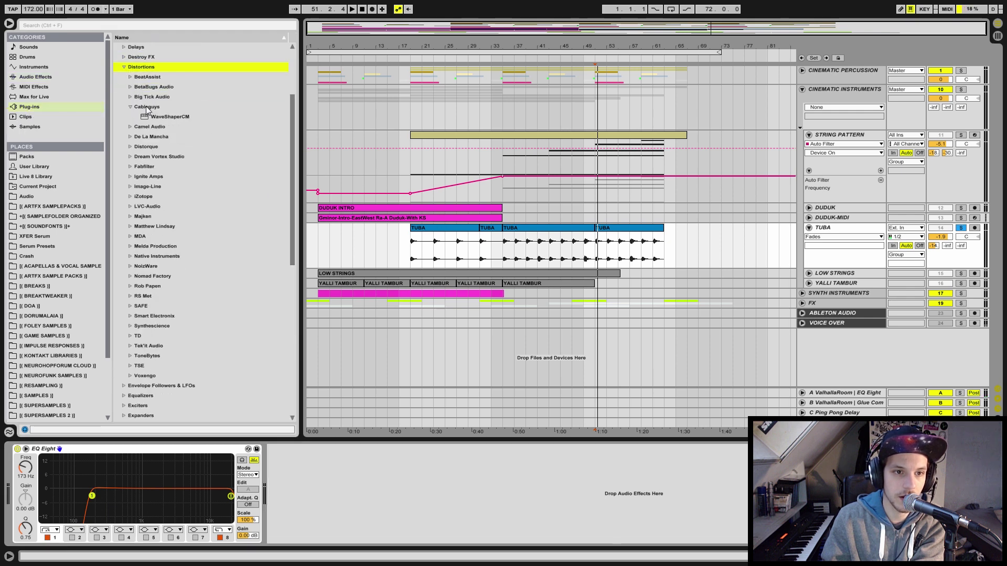
left_click_drag(173, 118, 96, 511)
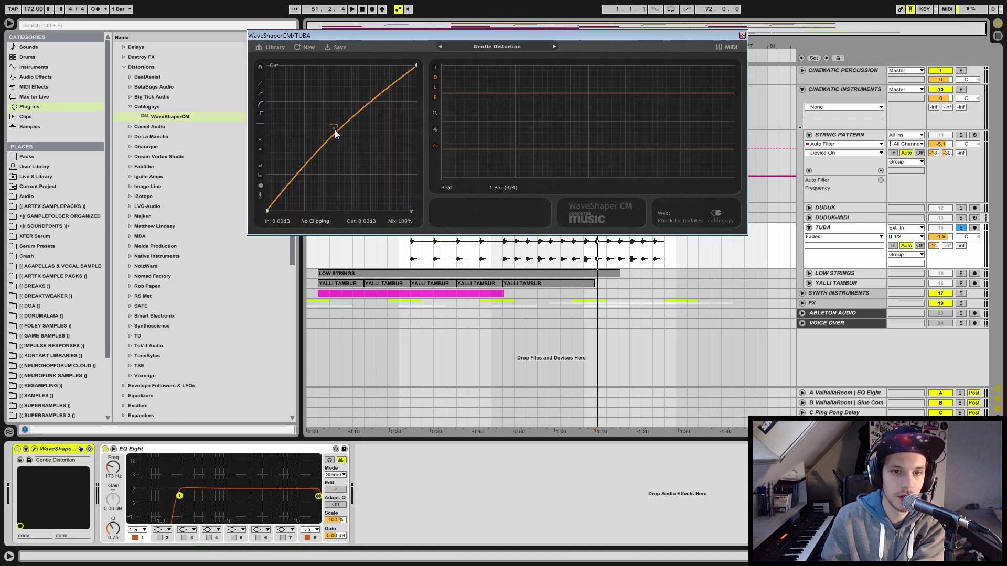
left_click_drag(334, 130, 326, 201)
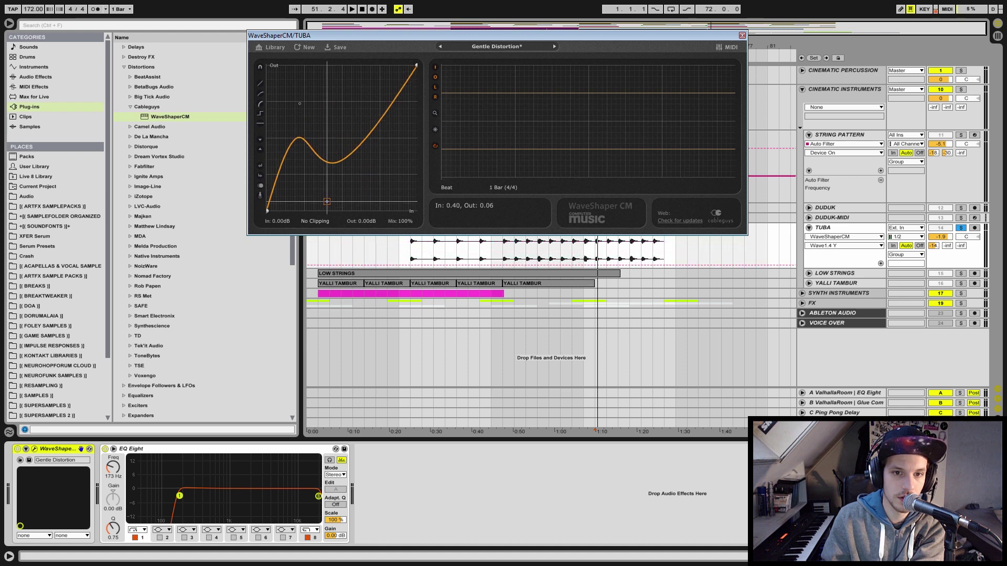
left_click_drag(361, 141, 350, 92)
Compare the soloed tuba with WaveShaperCM bypassed and enabled
key("space")
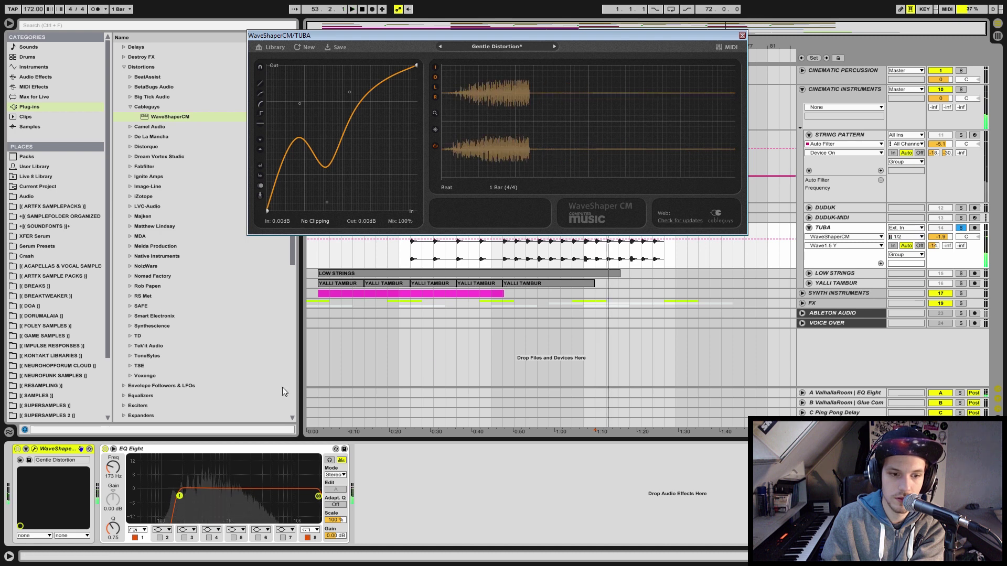
left_click(17, 450)
left_click(17, 449)
Cut EQ Eight band 4 by about 6.57 dB at 510 Hz, then unsolo TUBA and lower its volume to about -3.6 dB
left_click(209, 537)
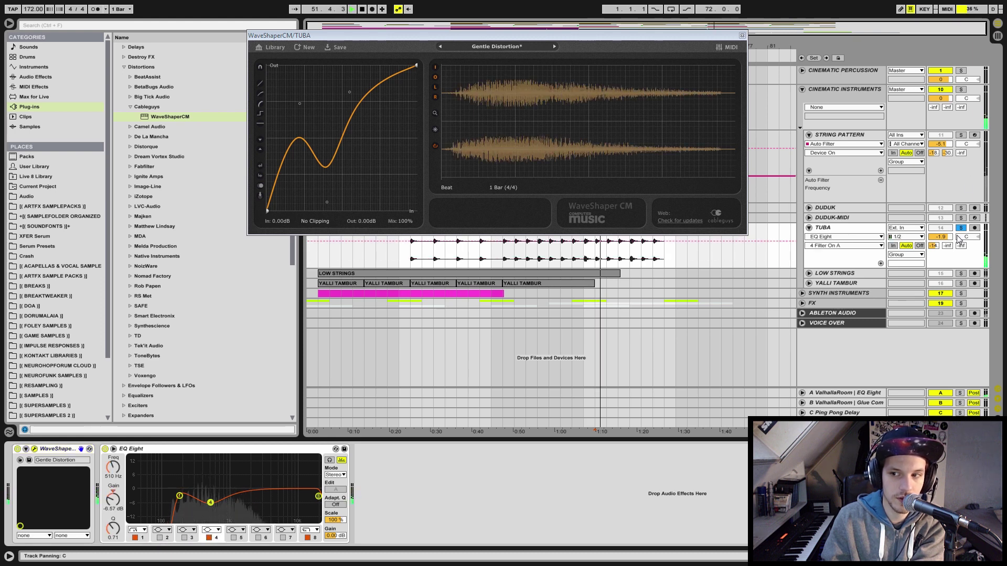
left_click_drag(949, 233, 949, 242)
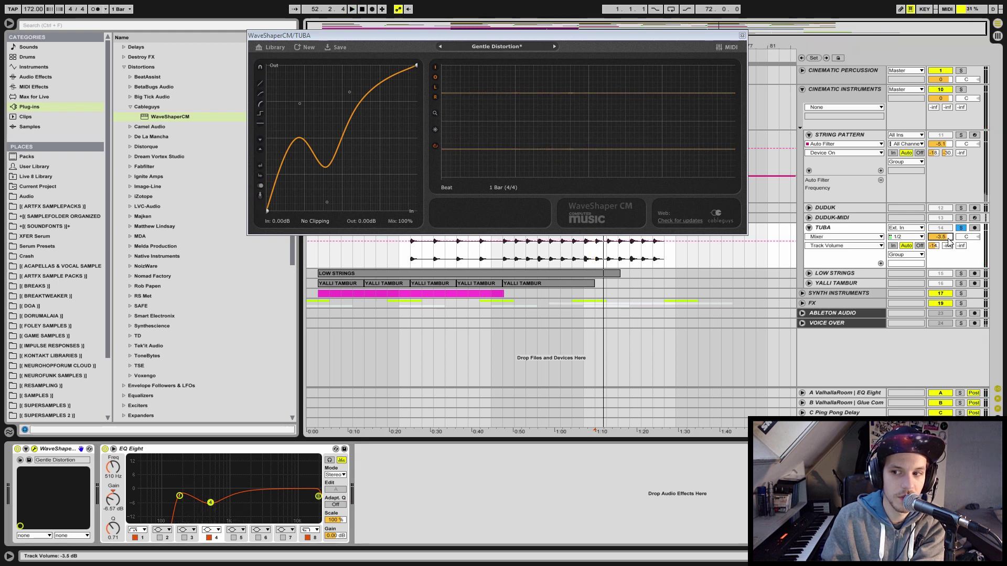
key("space")
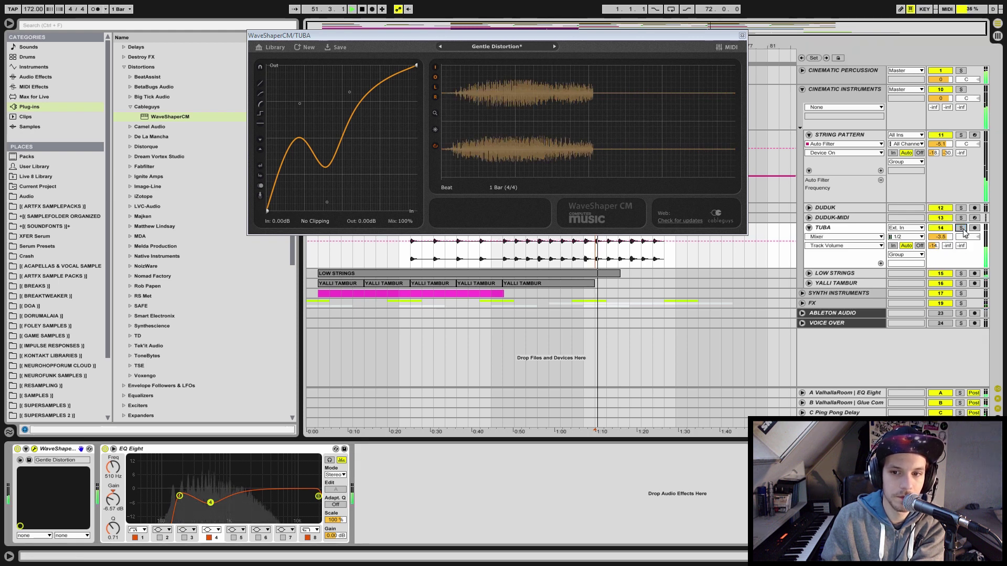
left_click_drag(940, 237, 940, 244)
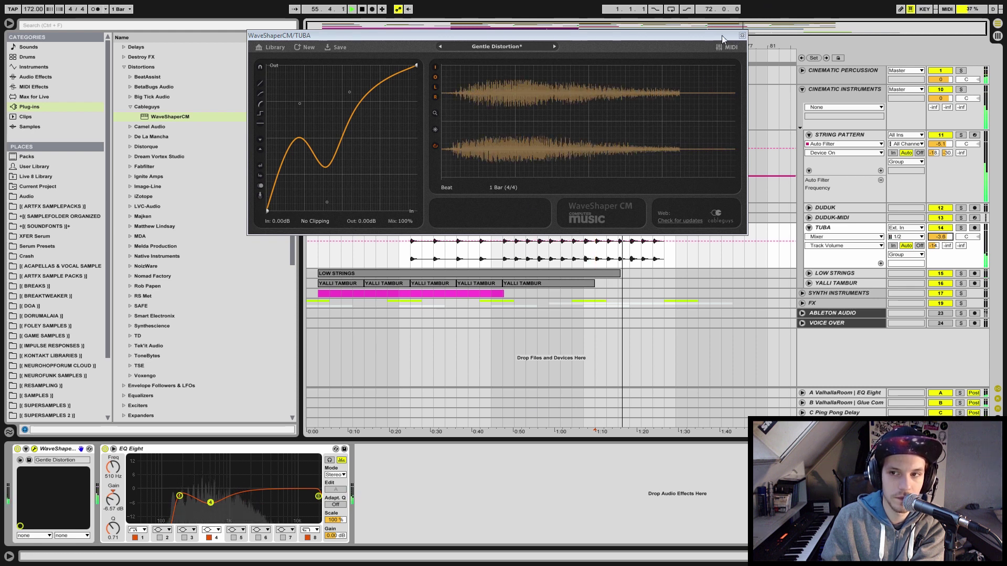
Enable band 6 of the tuba's EQ Eight at about 2.28 kHz and -0.12 dB, and close the WaveShaperCM window
left_click(258, 538)
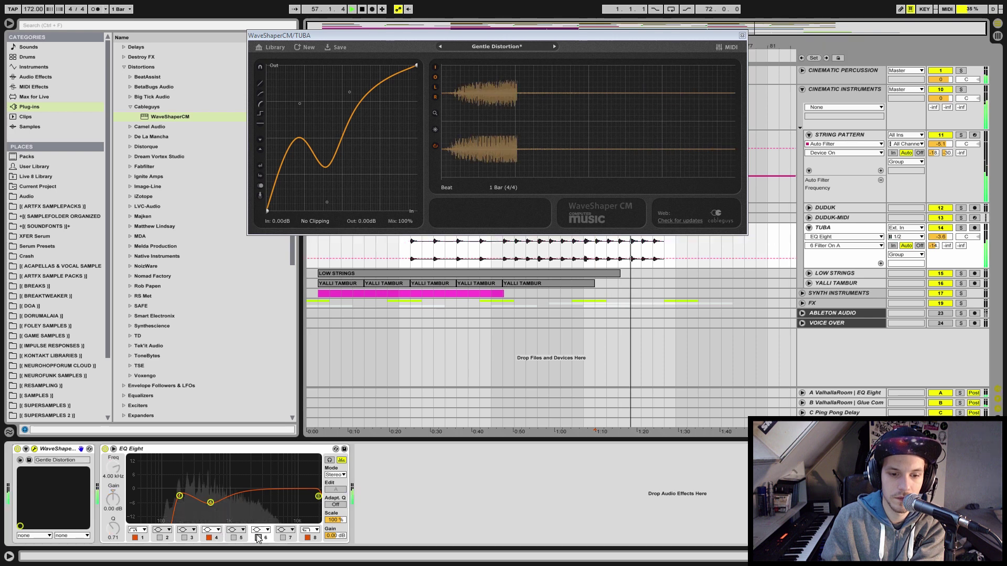
left_click_drag(271, 499, 254, 489)
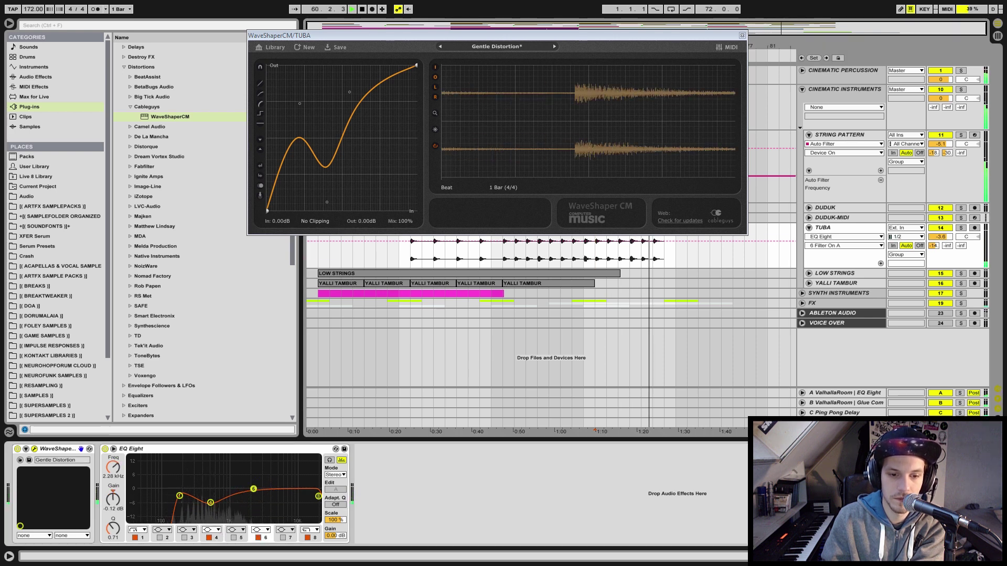
left_click(742, 35)
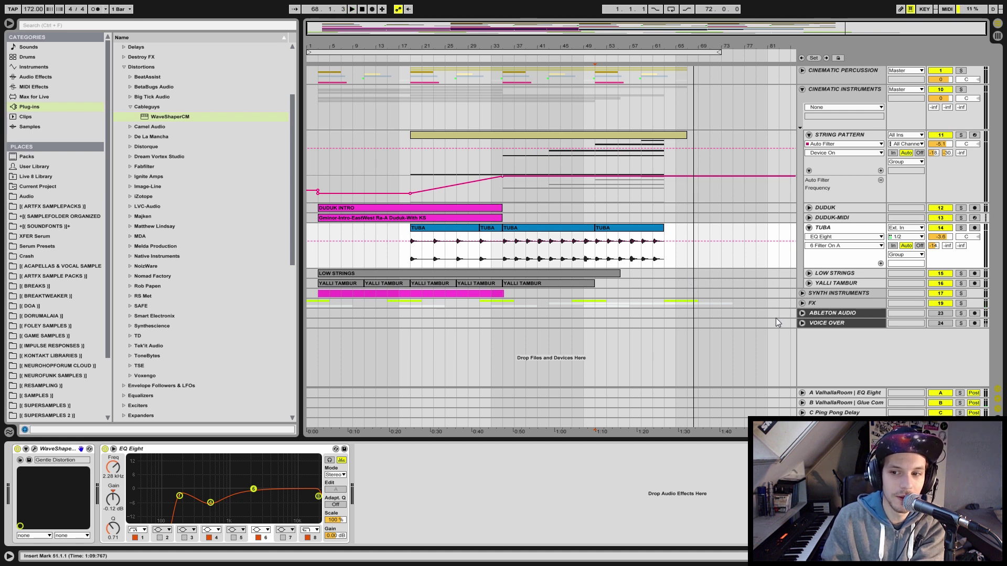
Look over the riser tracks inside the FX group and fold the group again
left_click(802, 304)
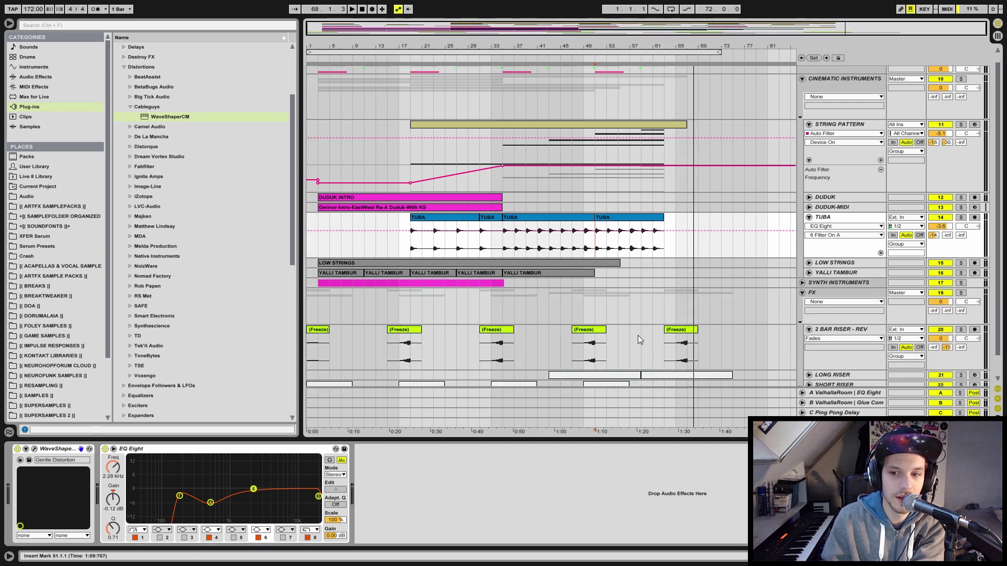
scroll(641, 337, "down", 2)
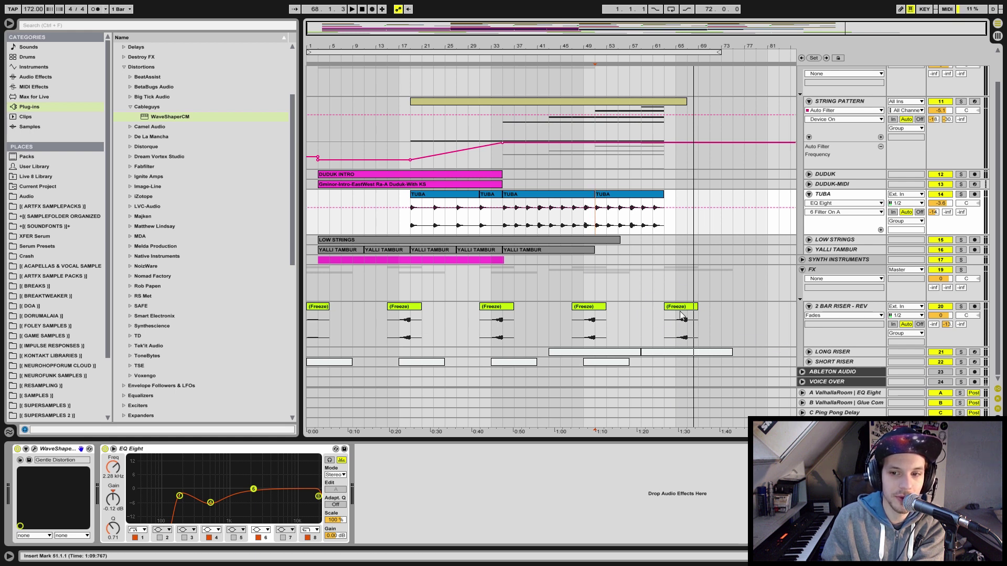
left_click(802, 270)
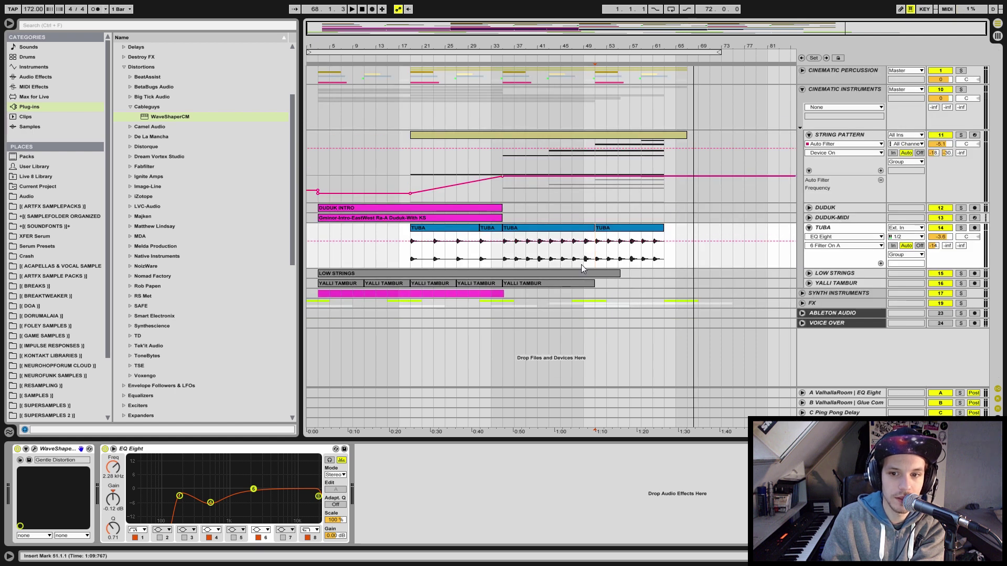
Unfold the LOW STRINGS track, duplicate its part starting at bar 35 to bar 51, and shorten the copy to end at bar 63
left_click(807, 275)
left_click(809, 273)
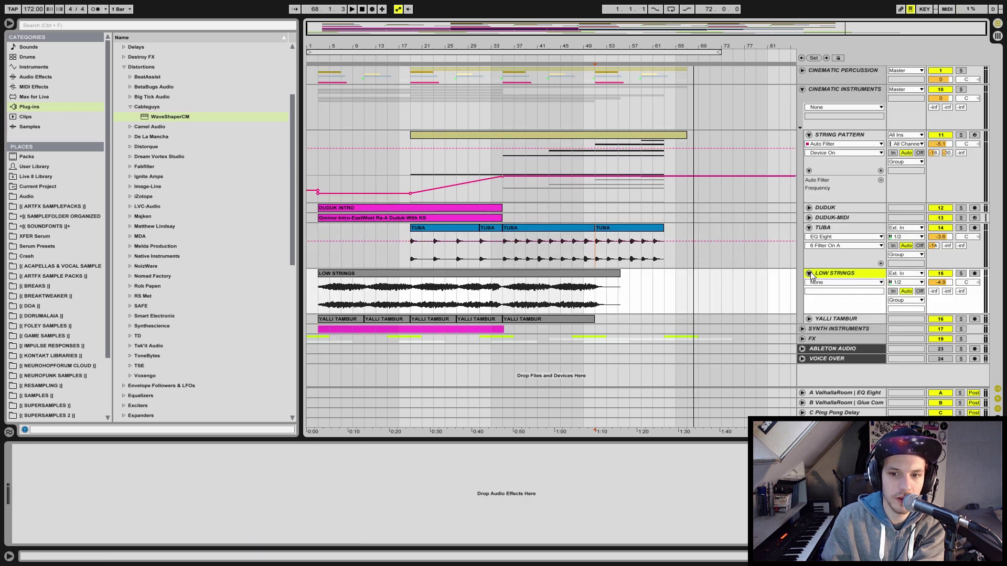
left_click_drag(498, 293, 636, 294)
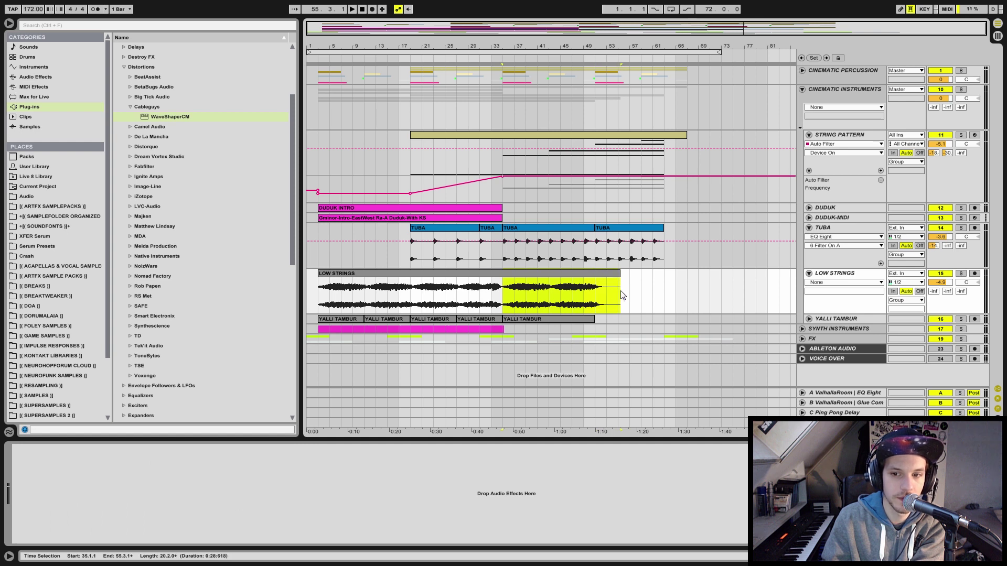
left_click_drag(523, 276, 616, 273)
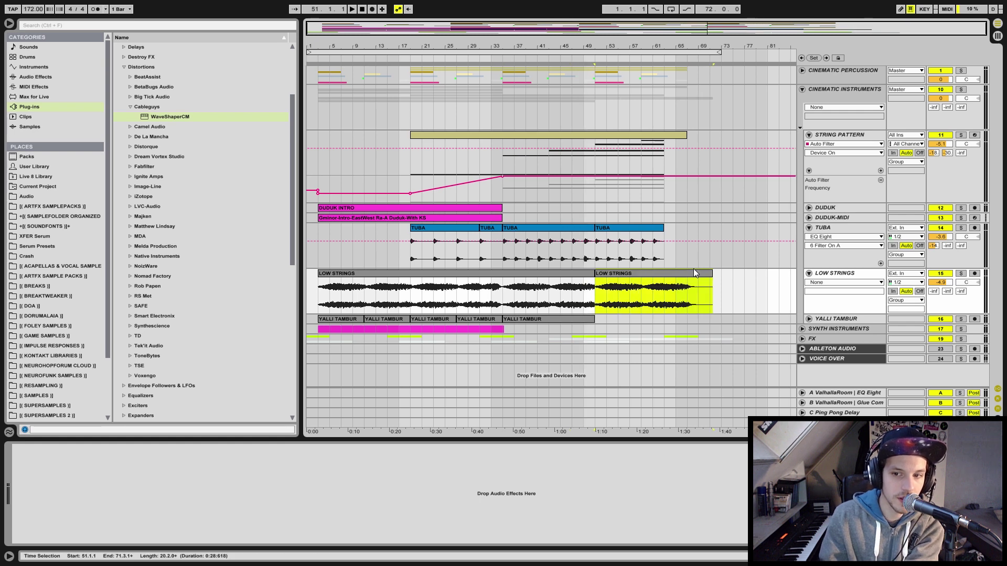
left_click_drag(711, 285, 666, 286)
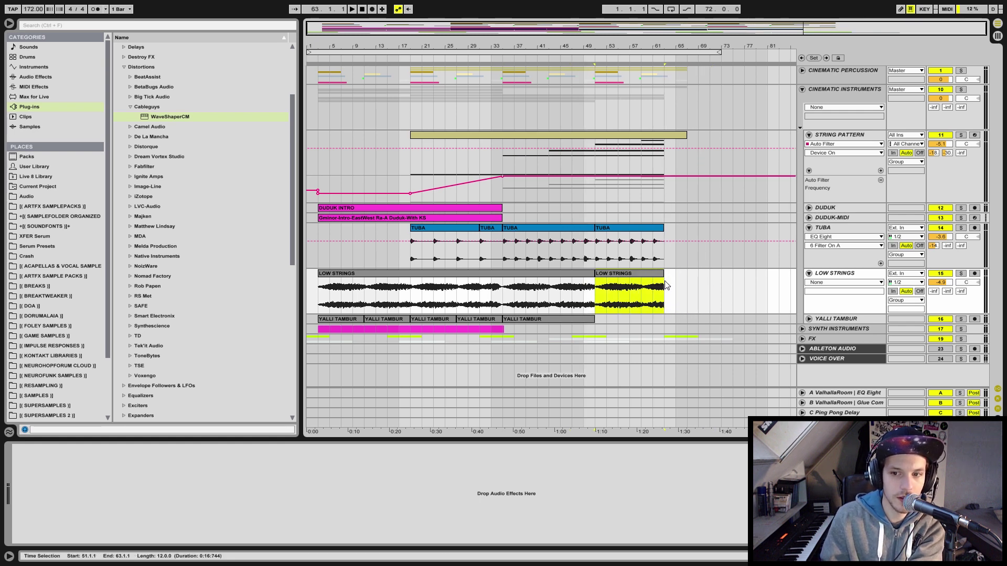
Show the fades on the LOW STRINGS track and create a crossfade between its two clips just after bar 51
left_click(825, 283)
left_click(826, 291)
left_click(593, 281)
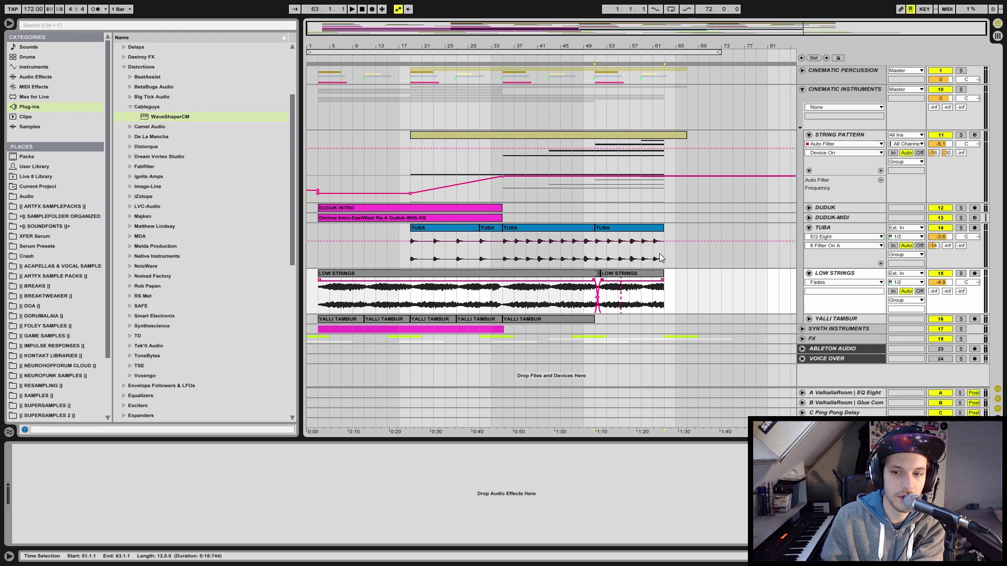
Extend the second LOW STRINGS clip to bar 63.3, add a short fade-out at its end, and play the ending from bar 62.3
left_click_drag(657, 46, 578, 95)
mouse_move(603, 274)
left_mouse_down()
mouse_move(627, 276)
mouse_move(618, 277)
left_mouse_up()
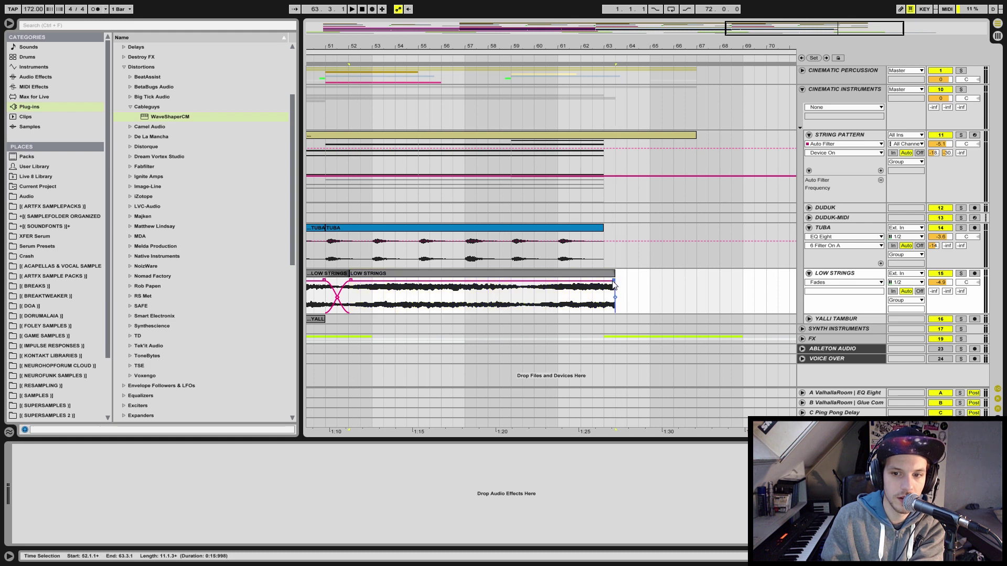
left_click(596, 298)
key("space")
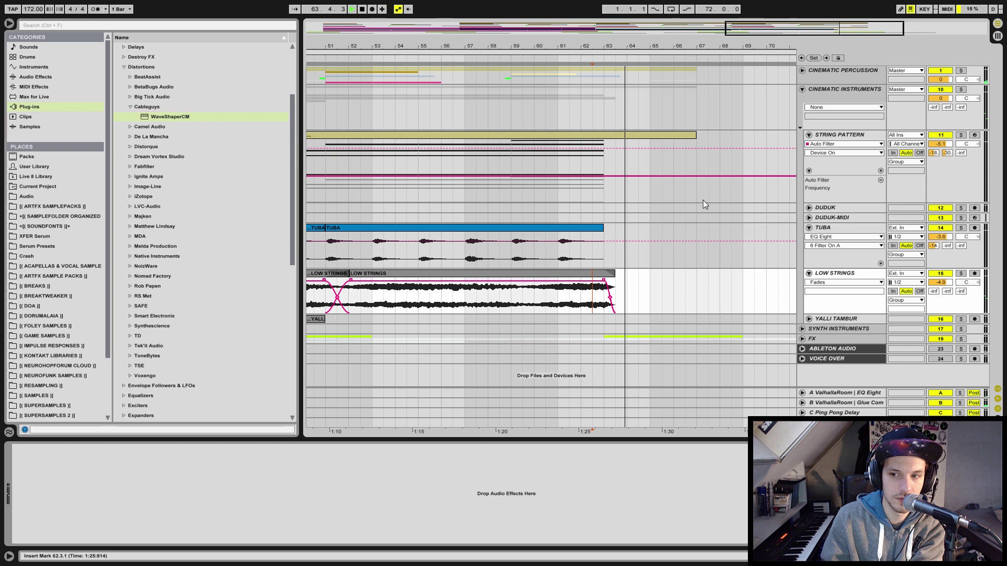
Unfold the YALLI TAMBUR track, duplicate its clip from bar 35 to 51 directly after itself, and play the mix from bar 51
left_click(809, 319)
left_click_drag(597, 48, 685, 46)
left_click(557, 324)
key("space")
left_click(558, 321)
key("ctrl+d")
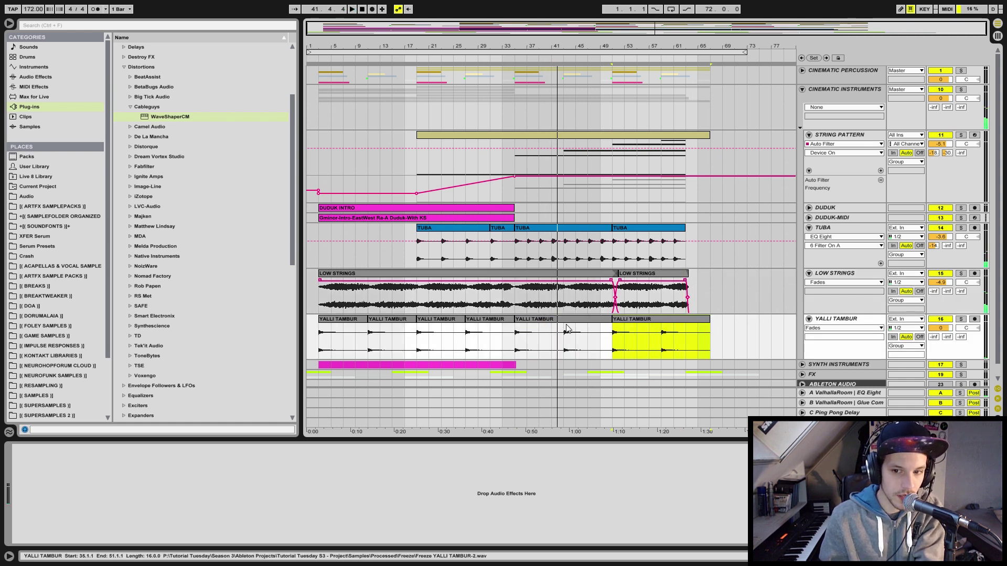
left_click(614, 338)
key("space")
key("space")
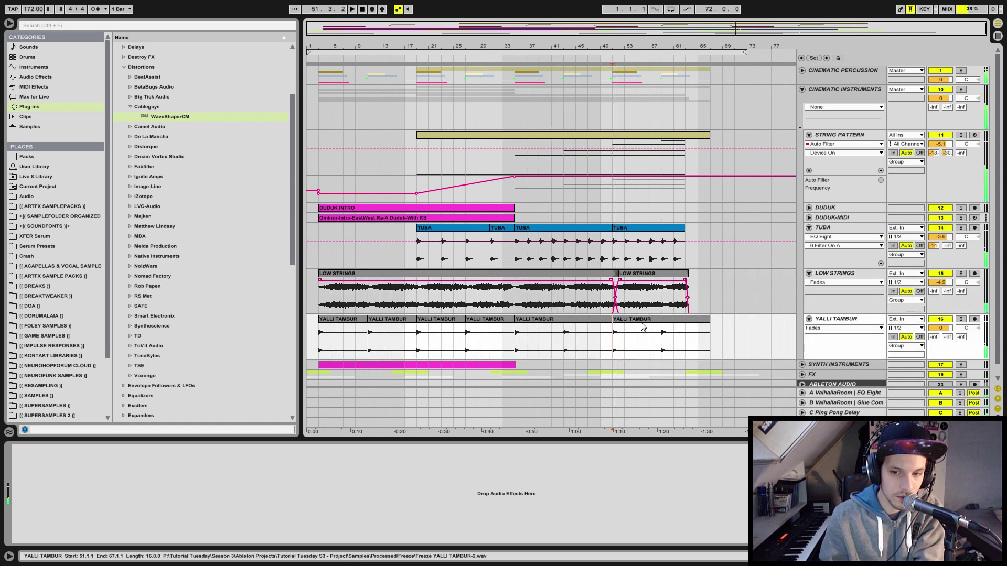
Fold the YALLI TAMBUR, LOW STRINGS and TUBA tracks and collapse the CINEMATIC INSTRUMENTS group
left_click(808, 319)
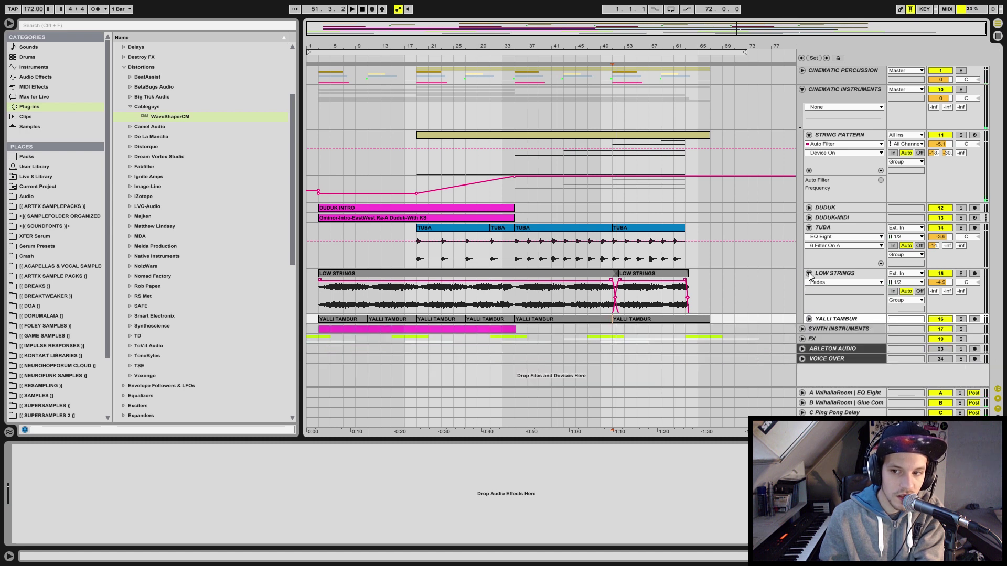
left_click(809, 274)
left_click(809, 228)
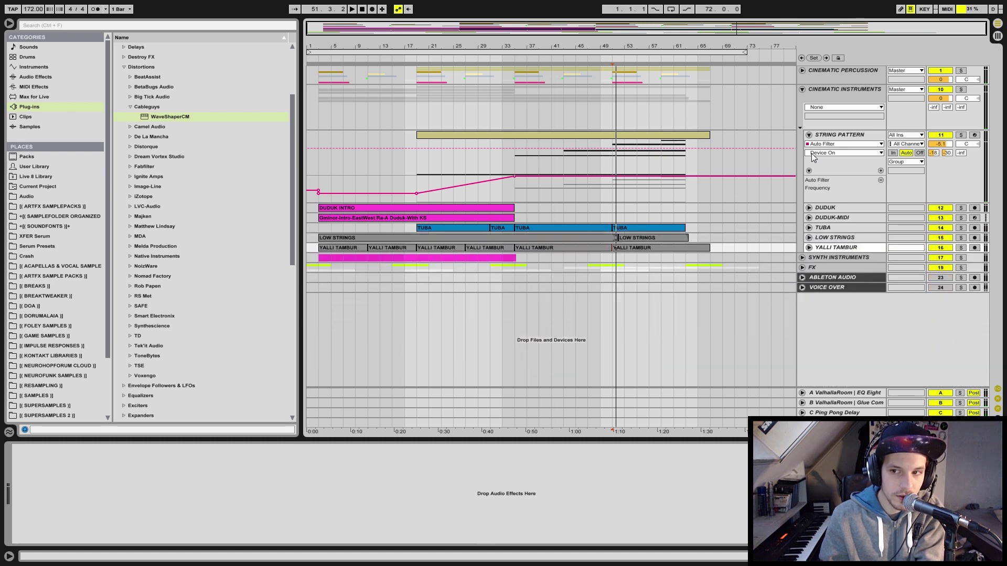
left_click(802, 90)
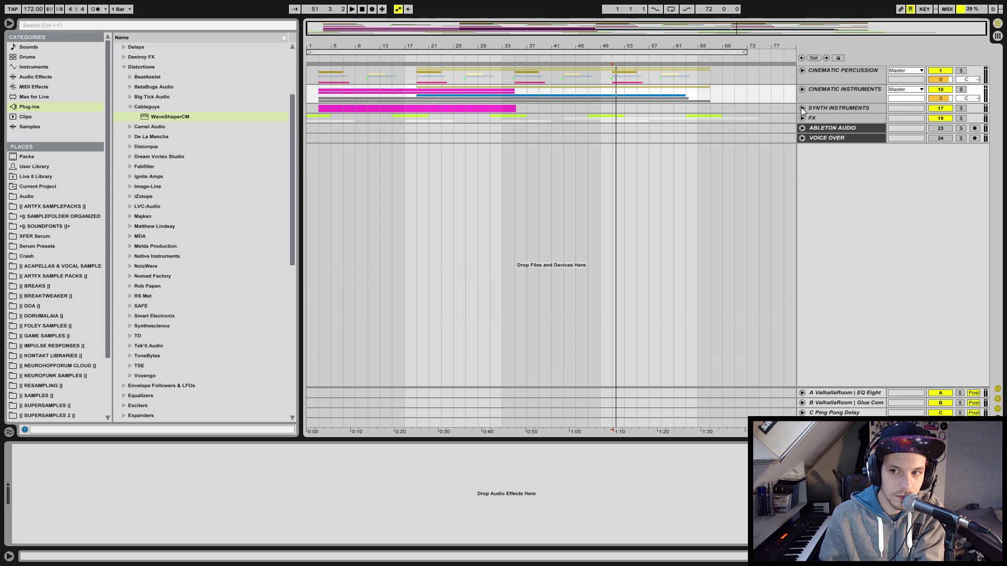
Unfold the SYNTH INSTRUMENTS group and play the LOW PULSE PAD track soloed from bar 31
left_click(801, 107)
left_click(496, 170)
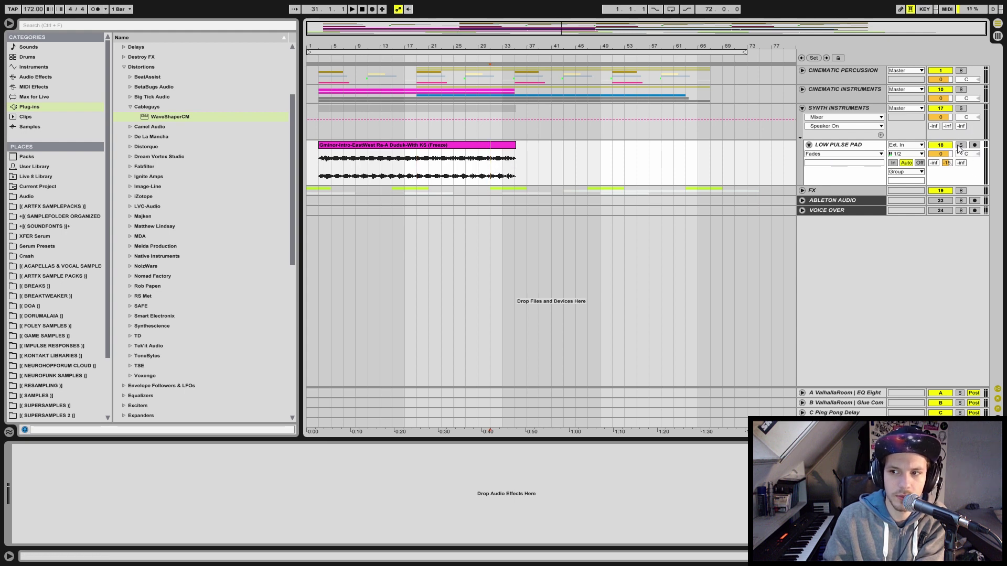
key("space")
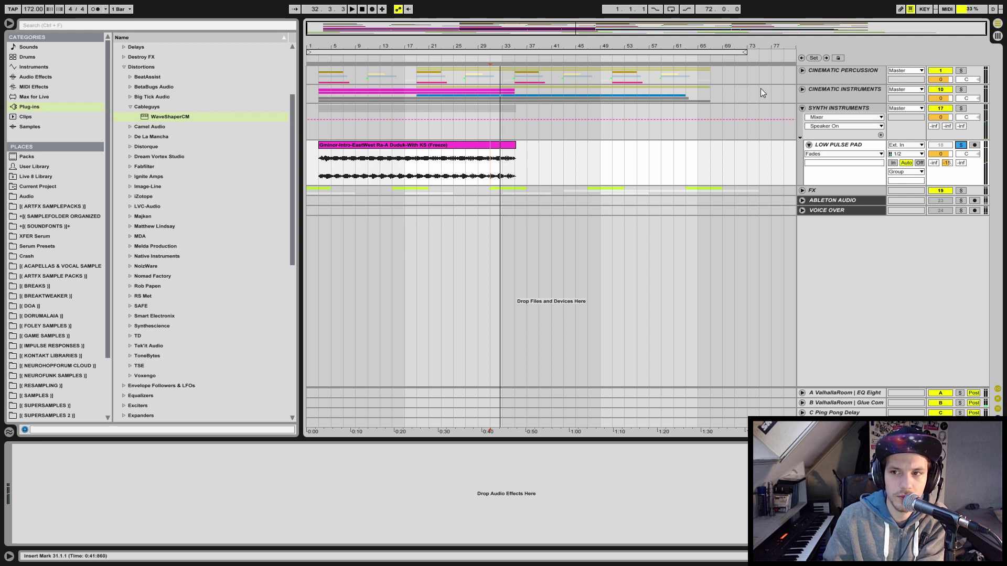
Unfold LOW STRINGS in the CINEMATIC INSTRUMENTS group, audition it soloed from bar 31, and play the same passage with the full mix
left_click(802, 90)
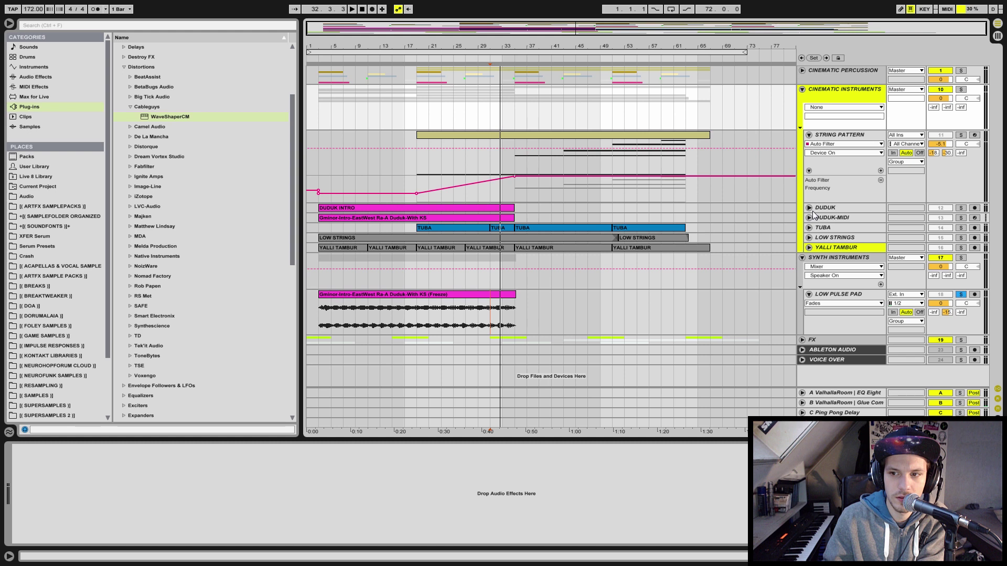
left_click(809, 238)
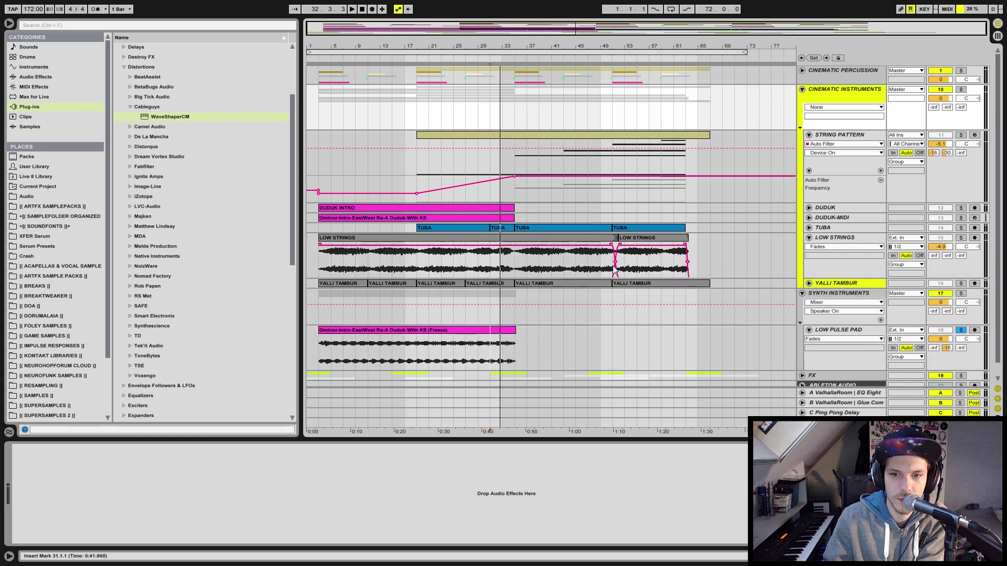
left_click(488, 259)
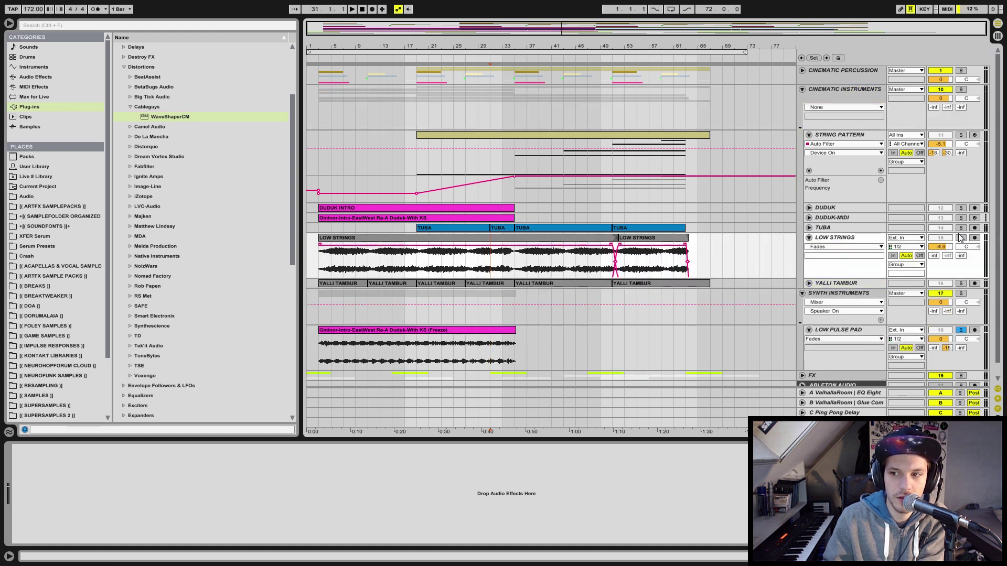
key("space")
left_click(960, 238)
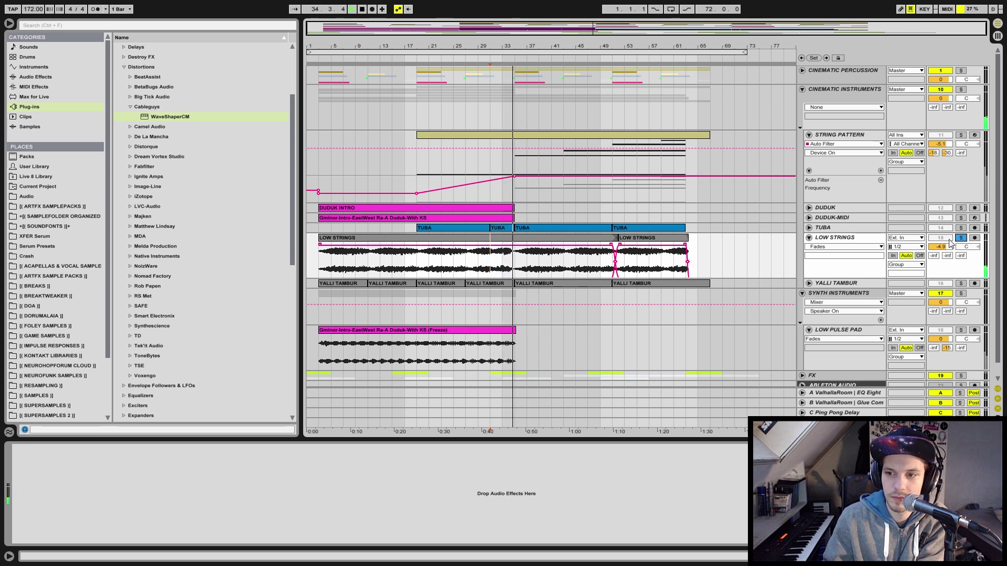
left_click(961, 238)
key("space")
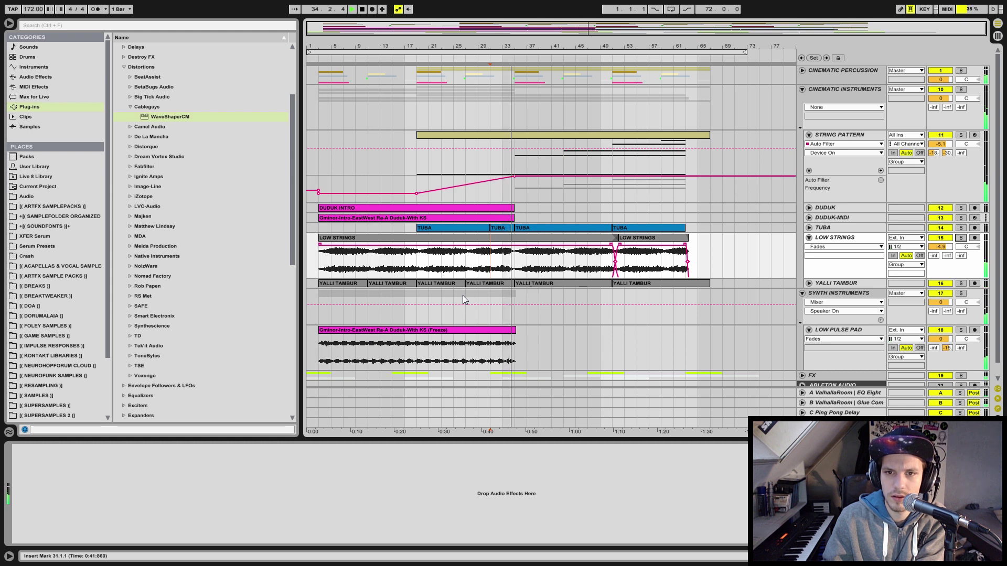
Fold the LOW STRINGS and STRING PATTERN tracks, collapse the CINEMATIC INSTRUMENTS and SYNTH INSTRUMENTS groups, and select the FX group
left_click(809, 237)
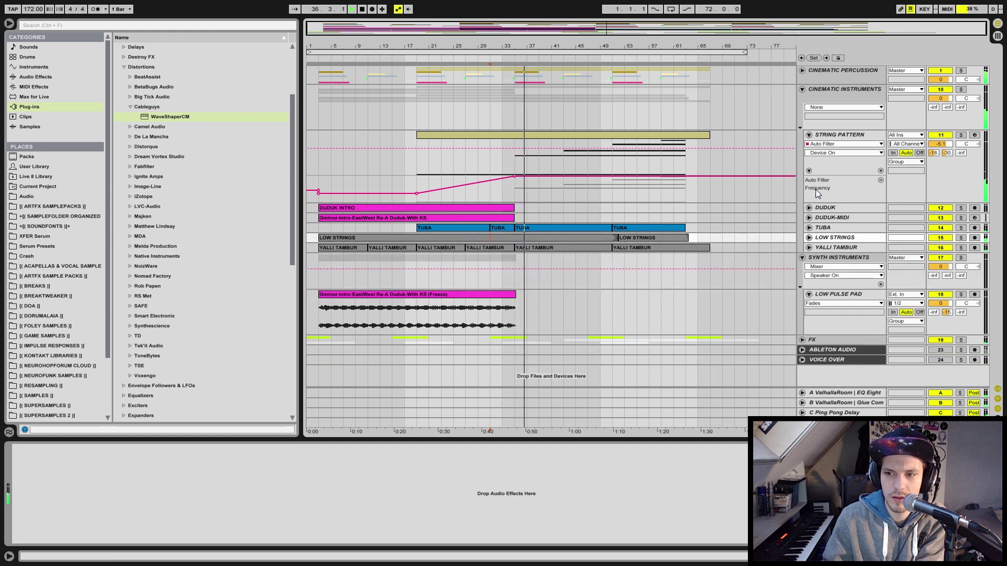
left_click(809, 134)
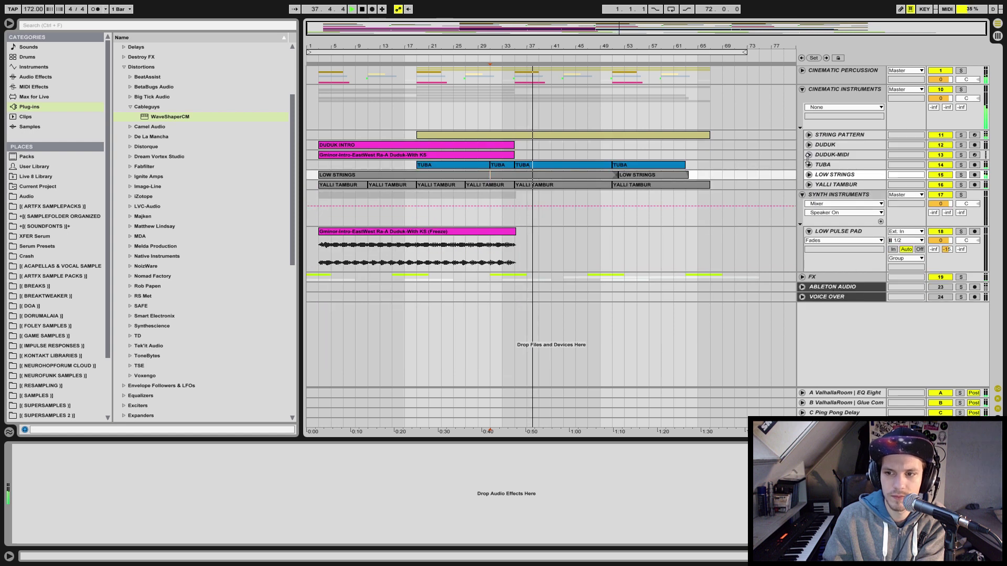
left_click(802, 90)
left_click(811, 106)
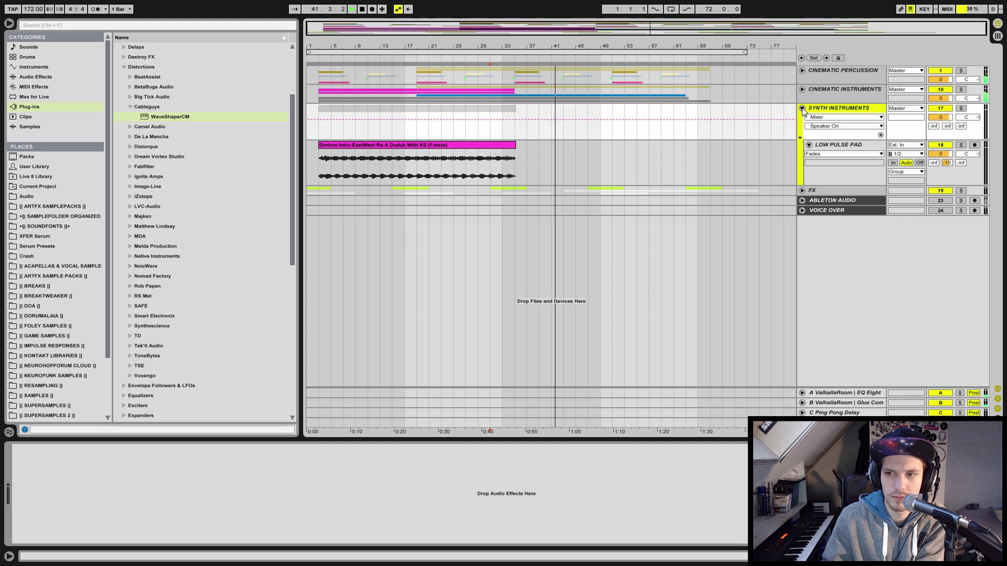
left_click(802, 108)
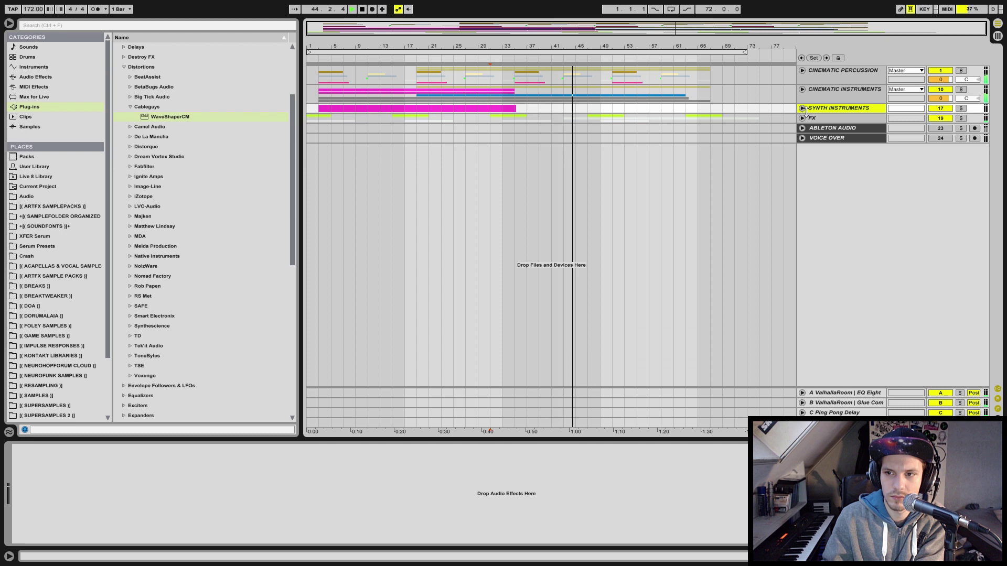
left_click(813, 118)
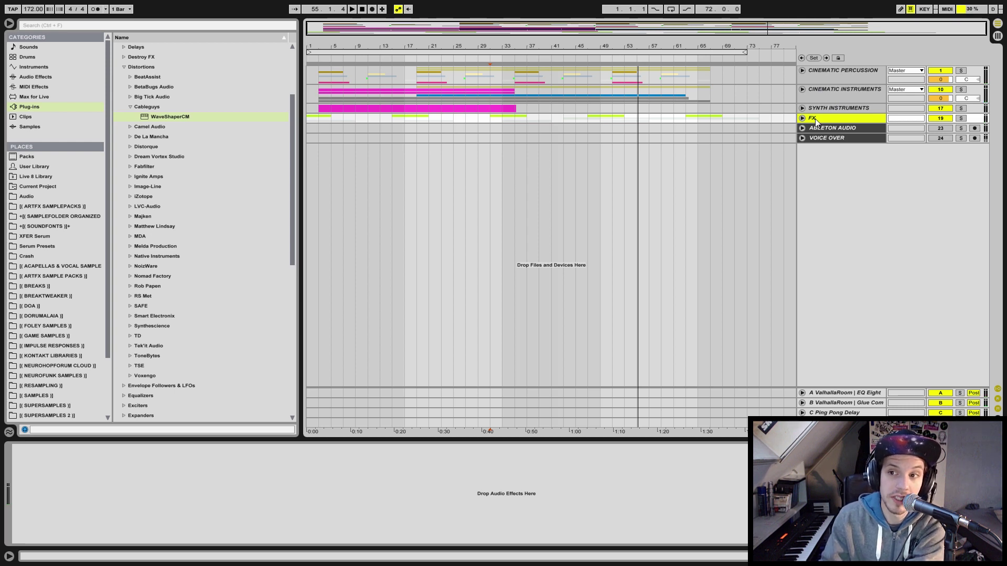
Unfold the CINEMATIC PERCUSSION group and insert a new MIDI track after the CYMBAL track
left_click(818, 77)
left_click(801, 70)
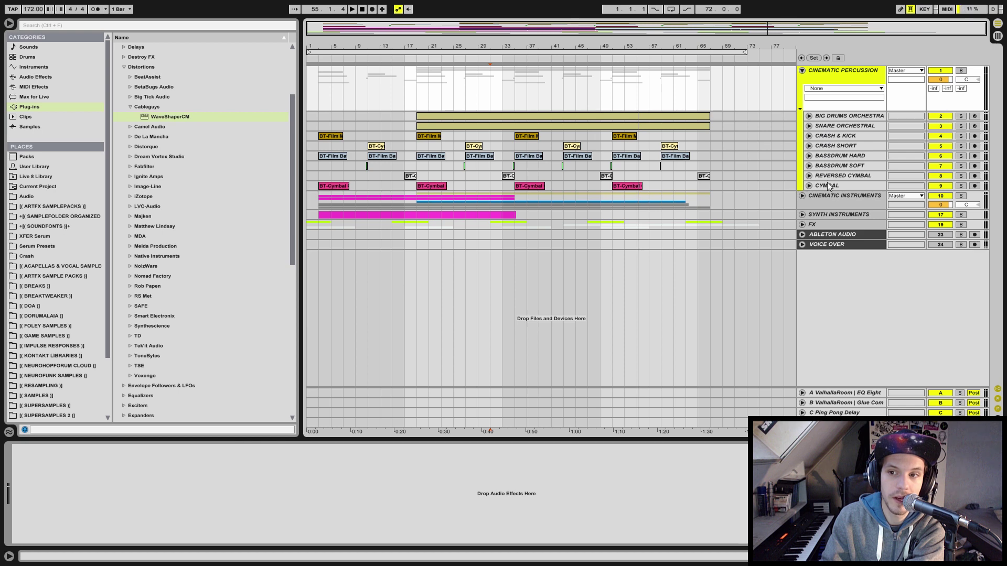
left_click(828, 185)
right_click(828, 185)
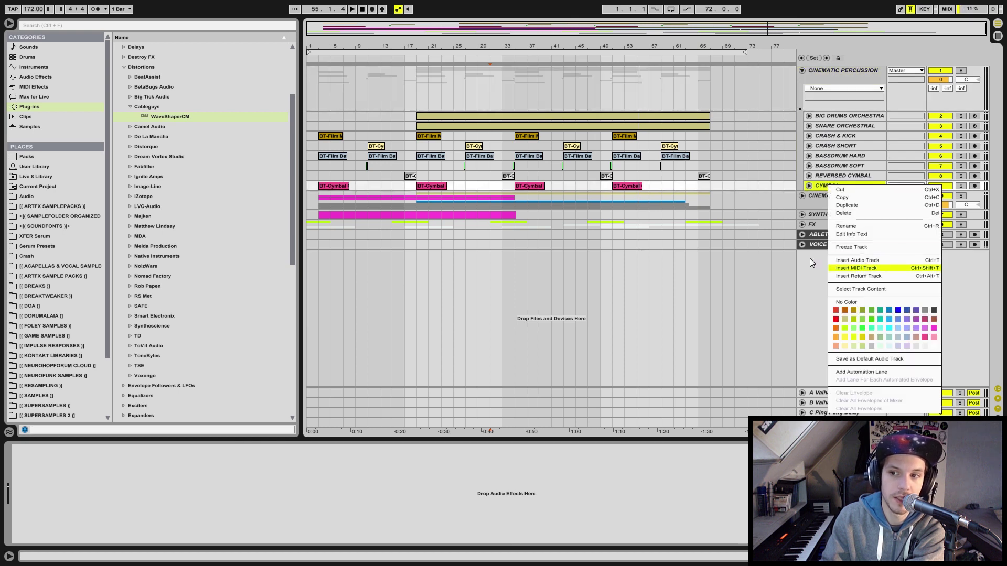
key("Return")
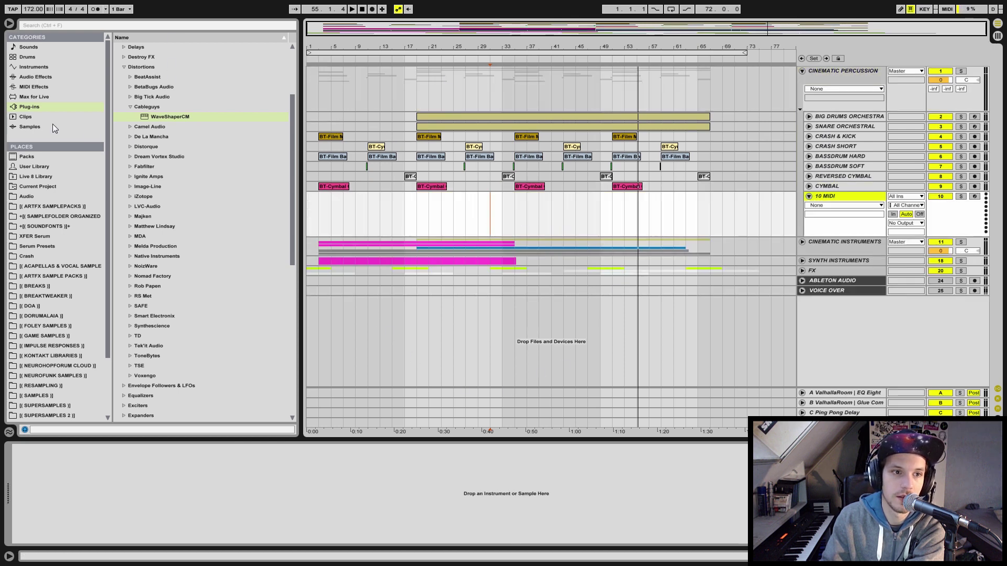
Load a Drum Rack on the new track, put BT-Cymbal Ride Super Clean Stereo.wav on pad C1, and rename the track RIDE
left_click(34, 67)
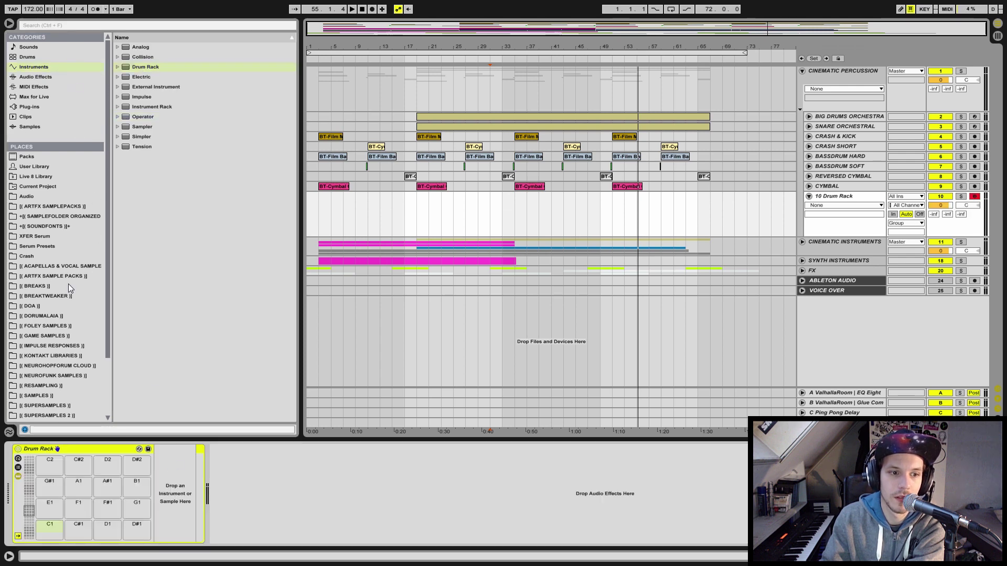
left_click(47, 296)
scroll(254, 329, "down", 5)
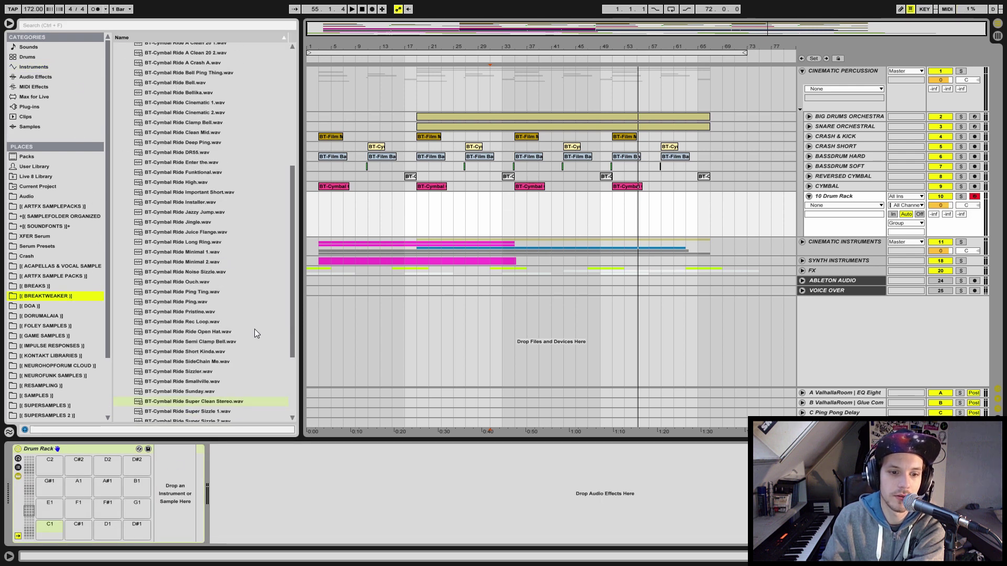
left_click(193, 353)
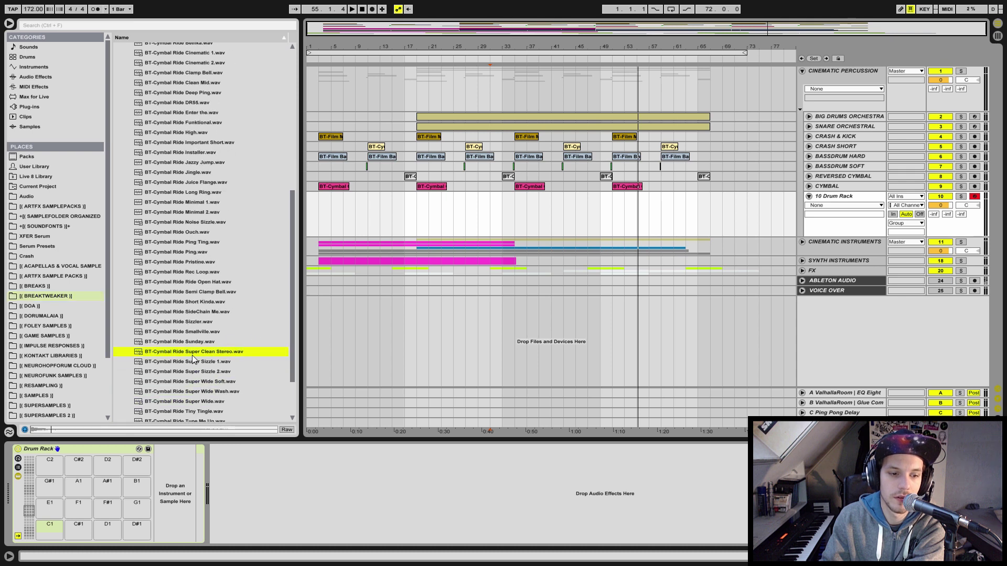
left_click(32, 532)
mouse_move(61, 514)
left_mouse_down()
mouse_move(29, 512)
mouse_move(48, 527)
left_mouse_up()
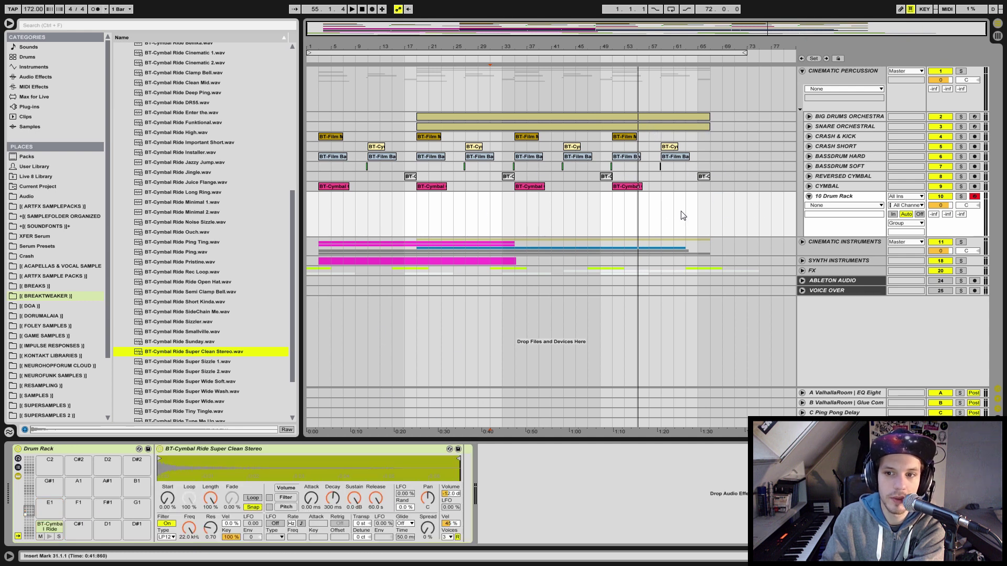
left_click(821, 200)
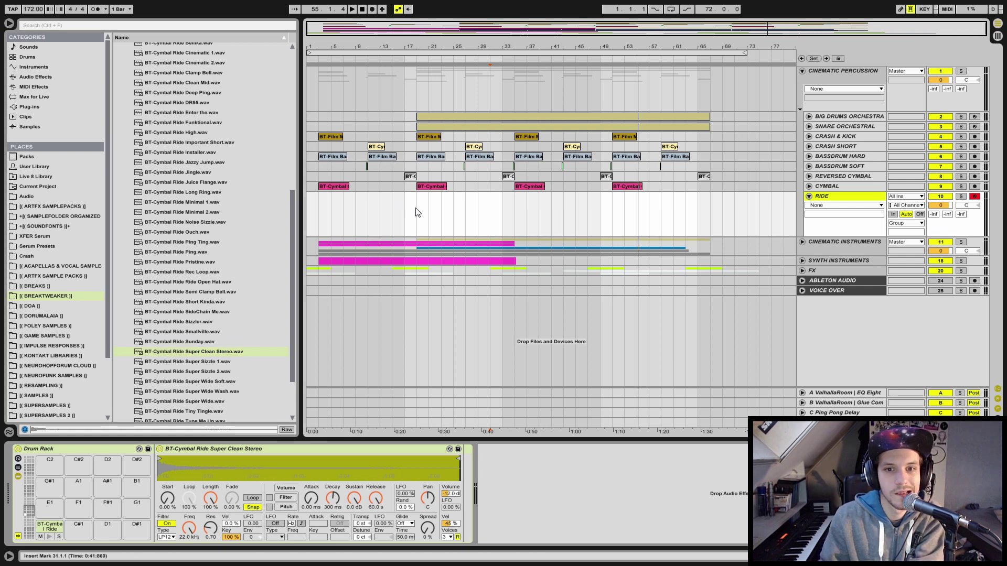
Create a four-bar MIDI clip on the RIDE track at bar 19 and fill its first two bars with four two-beat ride notes
left_click_drag(417, 212, 519, 218)
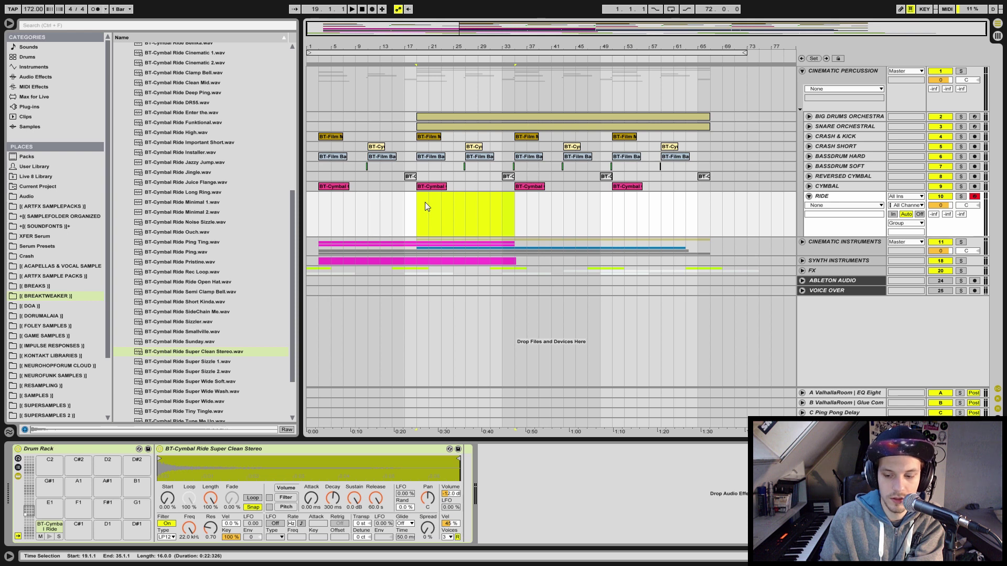
left_click_drag(425, 202, 440, 203)
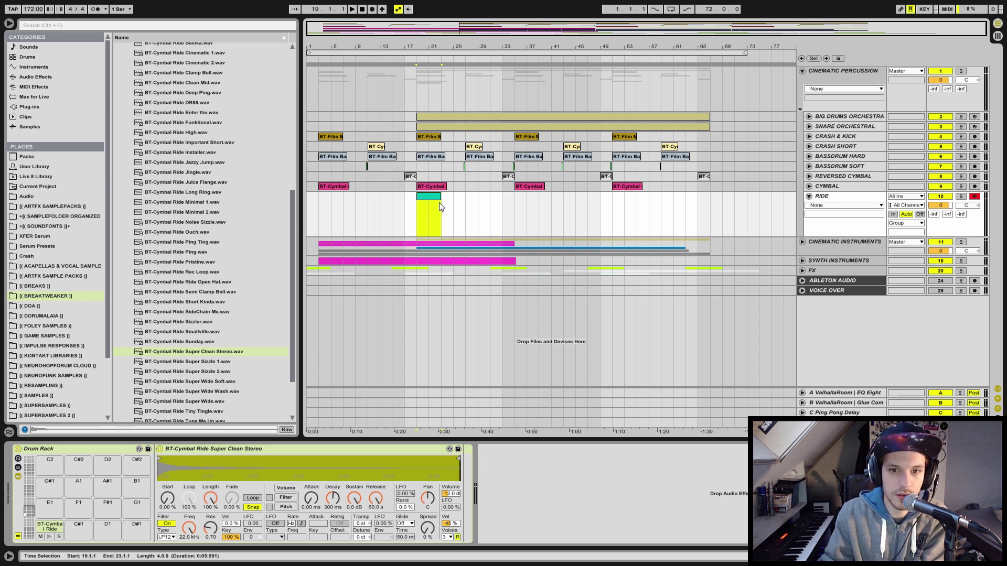
double_click(425, 200)
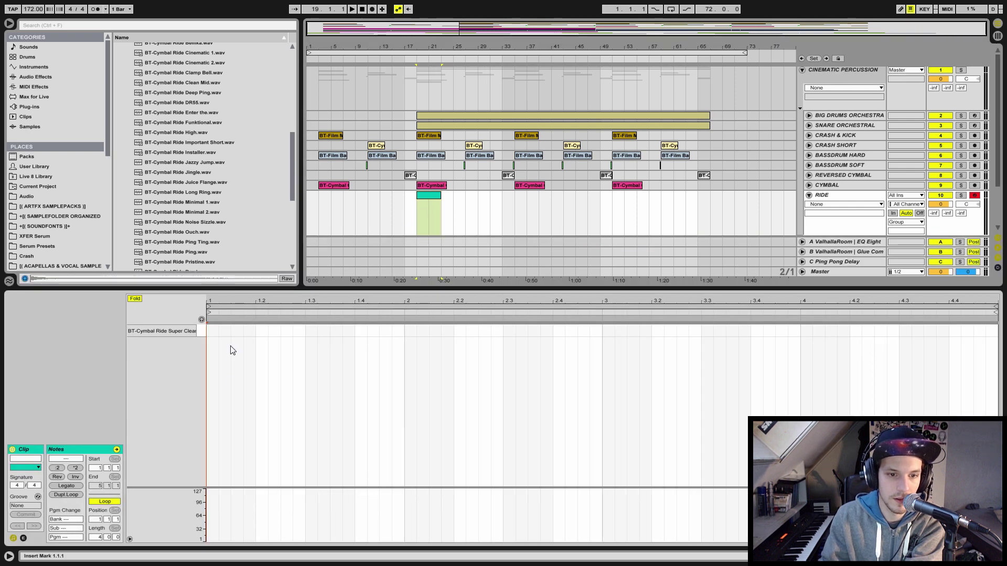
left_click_drag(209, 330, 318, 331)
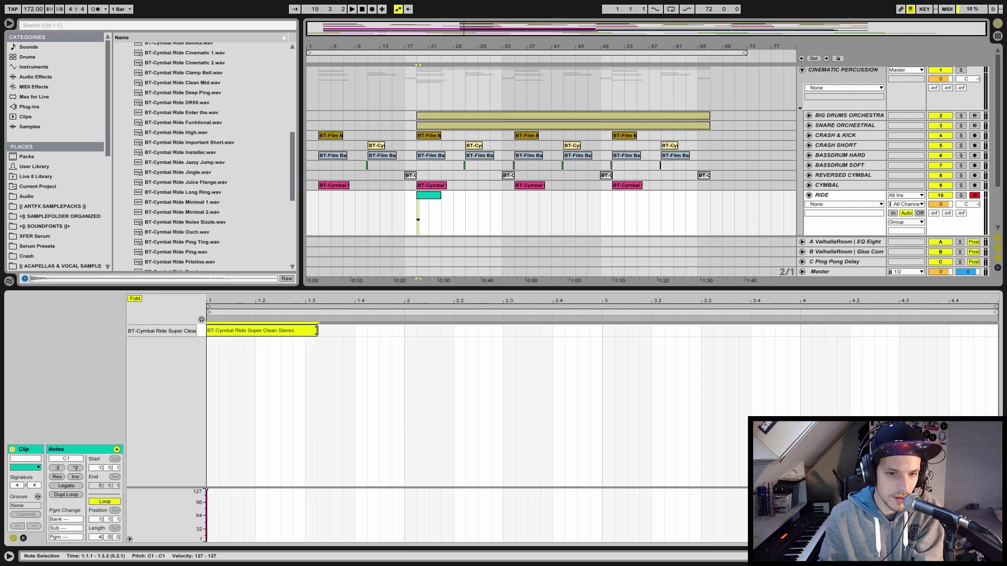
left_click_drag(286, 328, 540, 324)
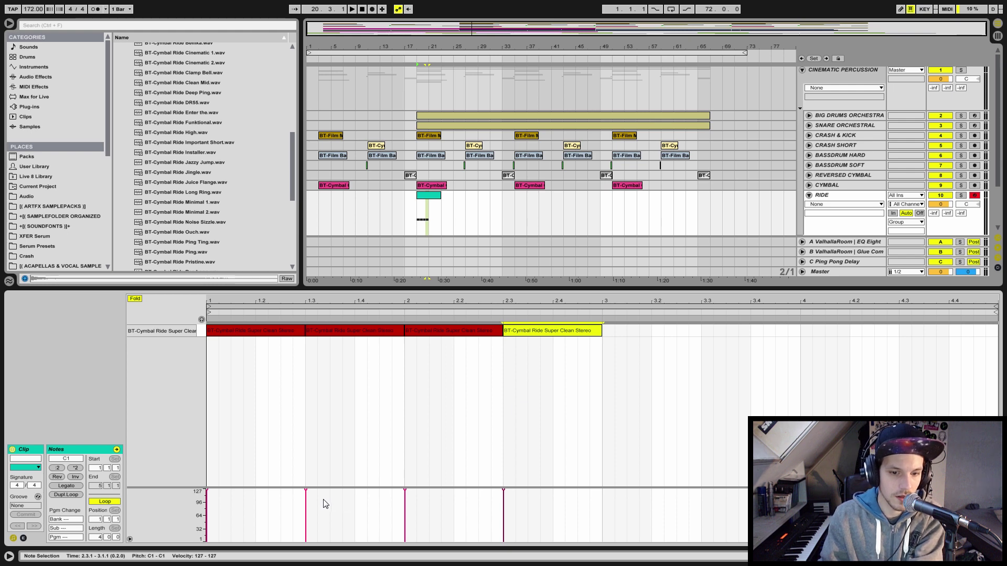
Lower the third ride note's velocity slightly and reduce the second and fourth notes' velocities further
left_click_drag(405, 491, 406, 497)
left_click(353, 334)
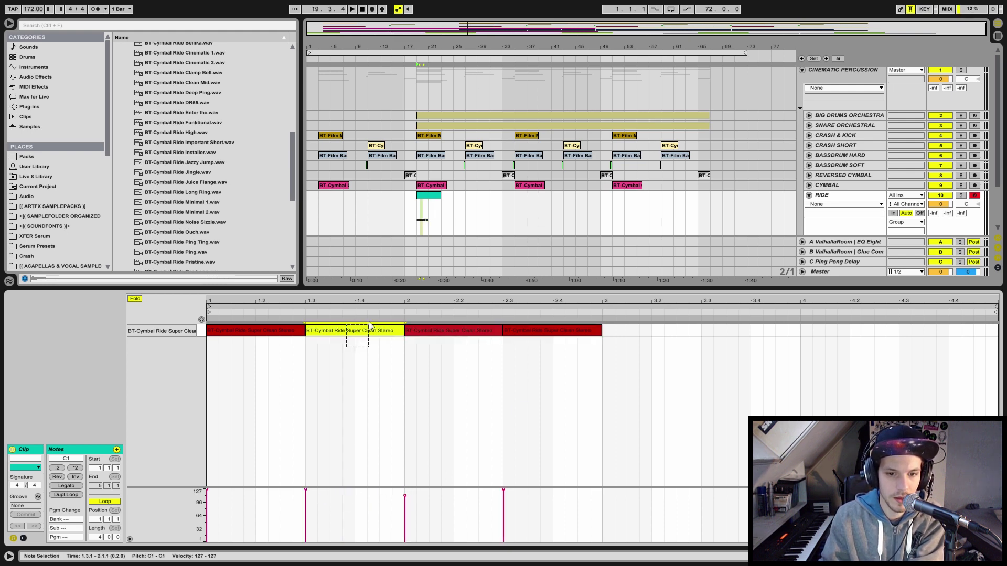
left_click(553, 330, "shift")
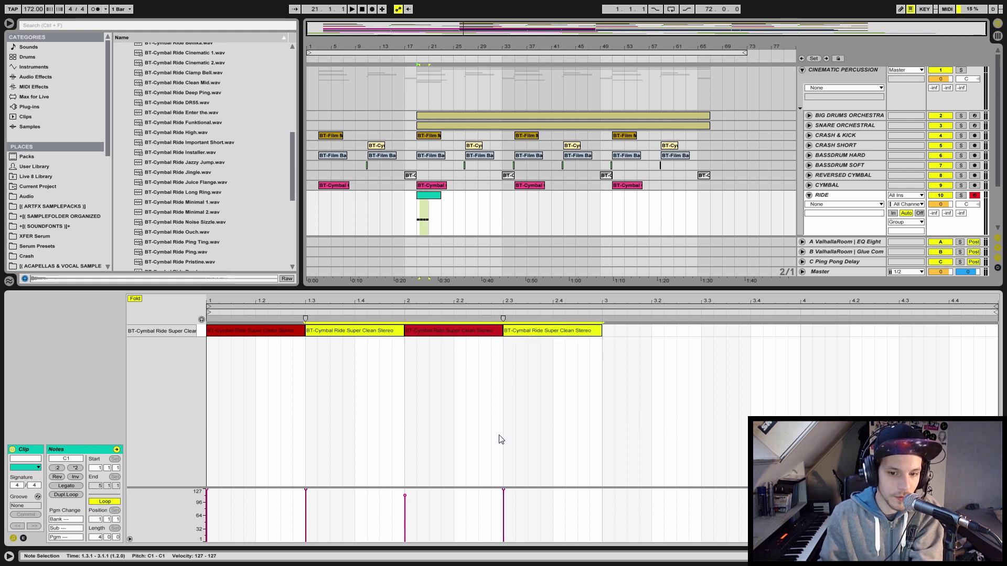
left_click_drag(504, 491, 504, 507)
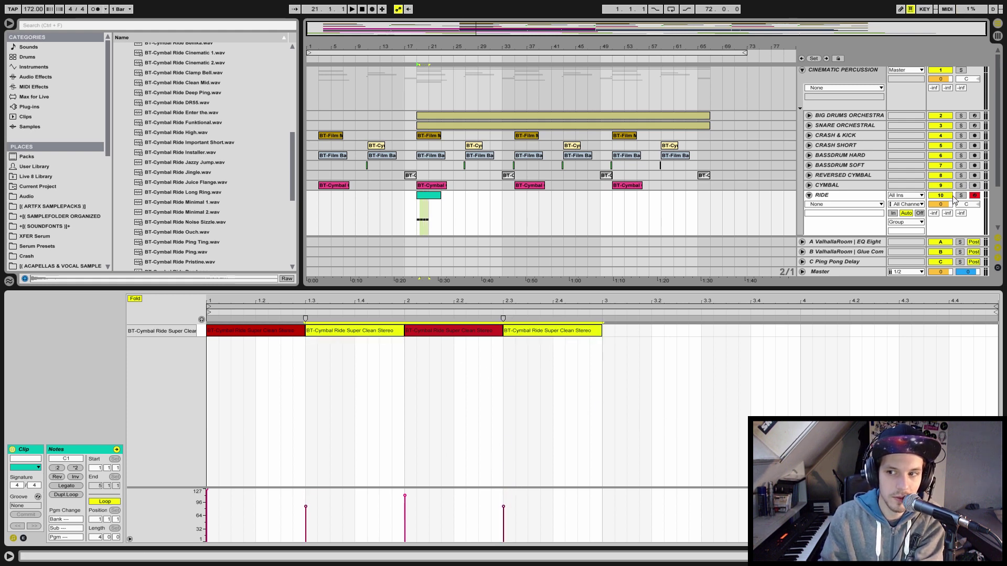
Solo the RIDE track, play it from bar 19, and set the second and fourth notes' velocity to 98
left_click(960, 196)
left_click(416, 212)
key("space")
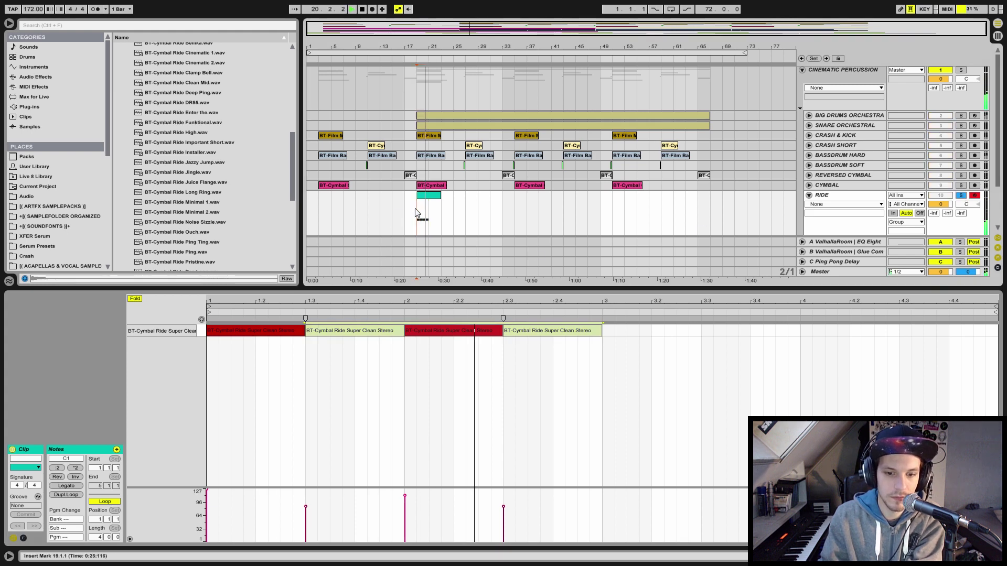
left_click(306, 510)
left_click_drag(306, 507, 306, 502)
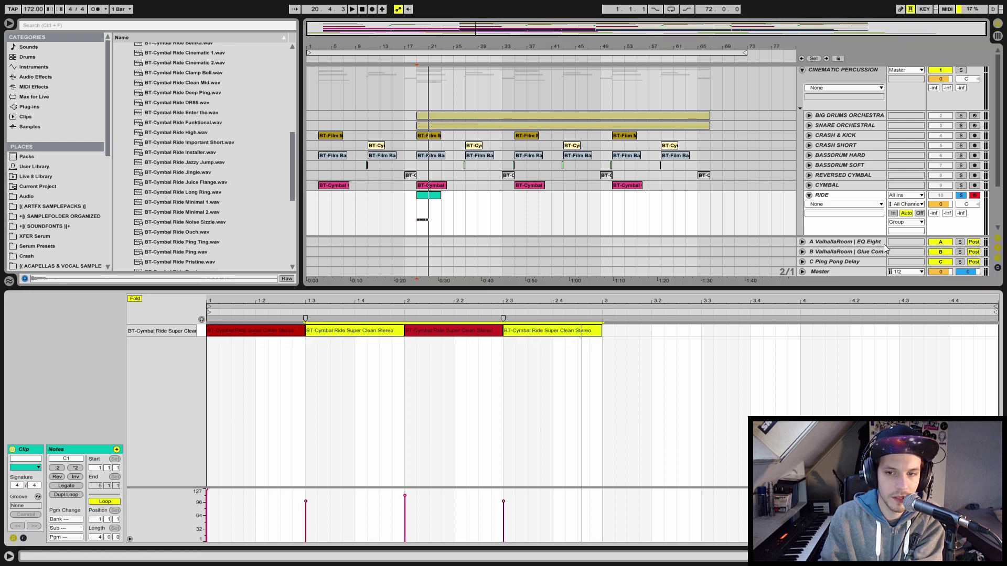
Set the RIDE track's volume to -15.7 dB and play the ride pattern again
mouse_move(940, 204)
left_mouse_down()
mouse_move(940, 215)
mouse_move(950, 205)
left_mouse_up()
key("space")
key("space")
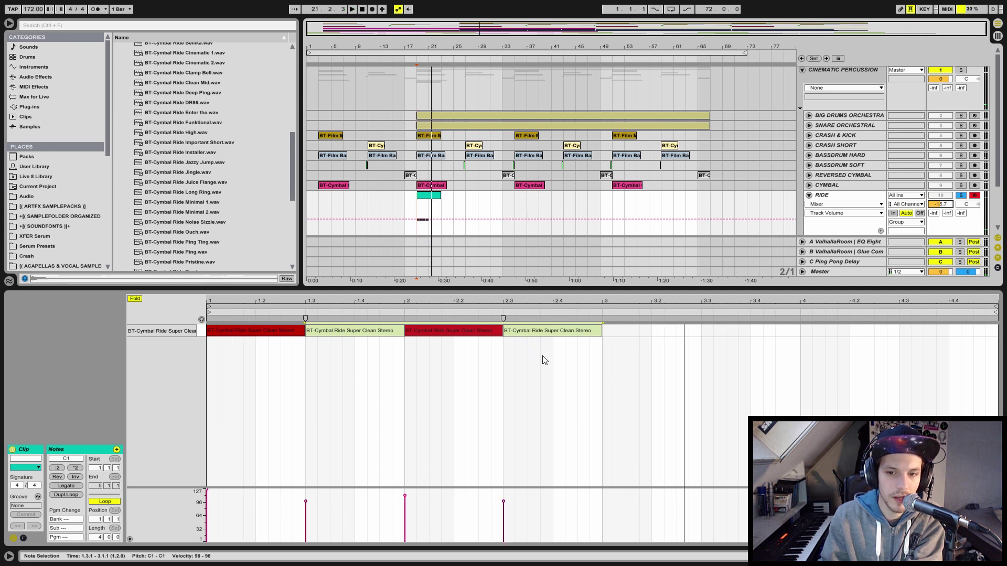
Duplicate the four ride notes into the clip's third and fourth bars and extend the RIDE clip to about bar 65
left_click_drag(545, 361, 131, 275)
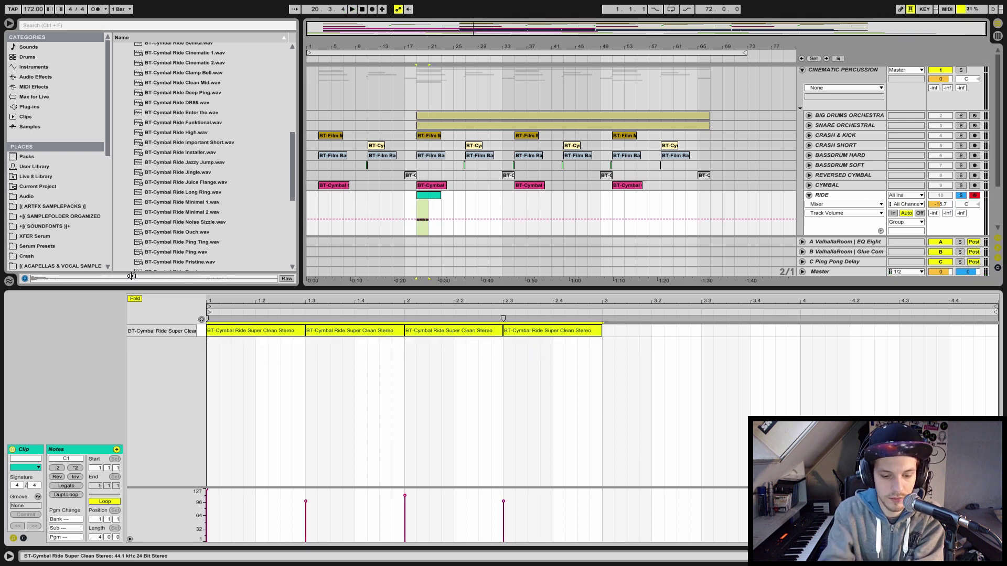
key("ctrl+d")
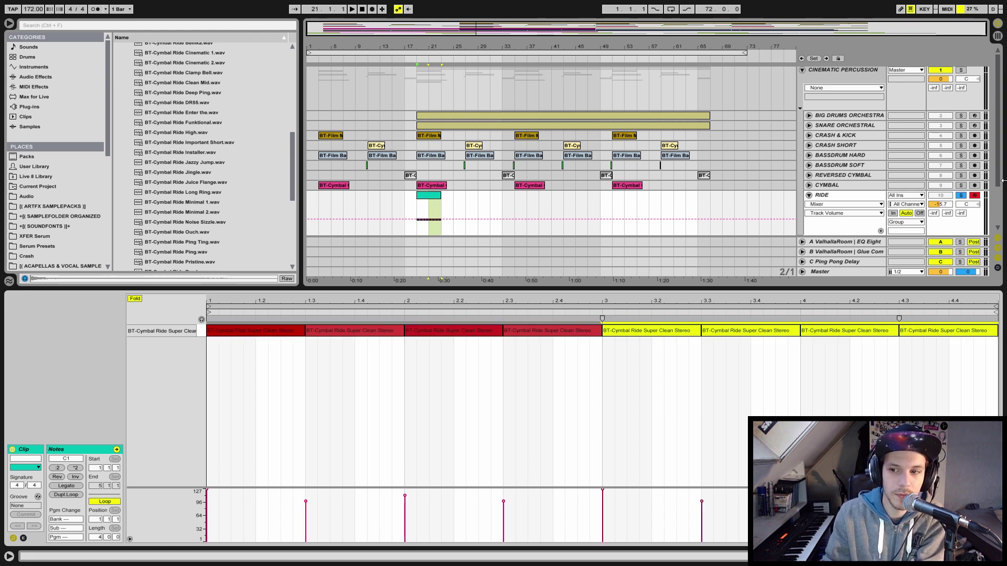
left_click_drag(441, 199, 697, 198)
Play from bar 17 with the RIDE track unsoloed and extend its clip to bar 67
left_click(404, 208)
key("space")
left_click(961, 195)
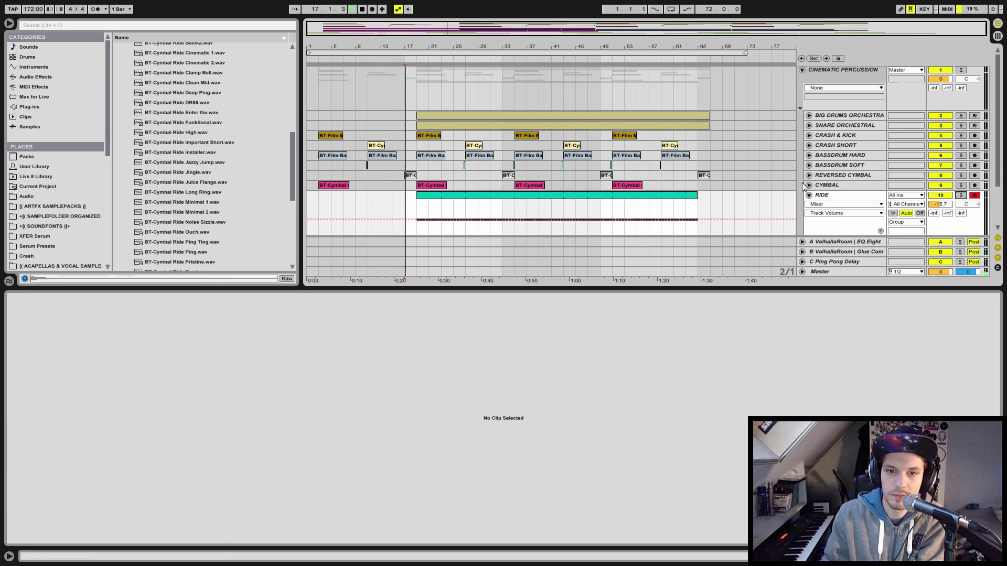
left_click_drag(697, 196, 709, 195)
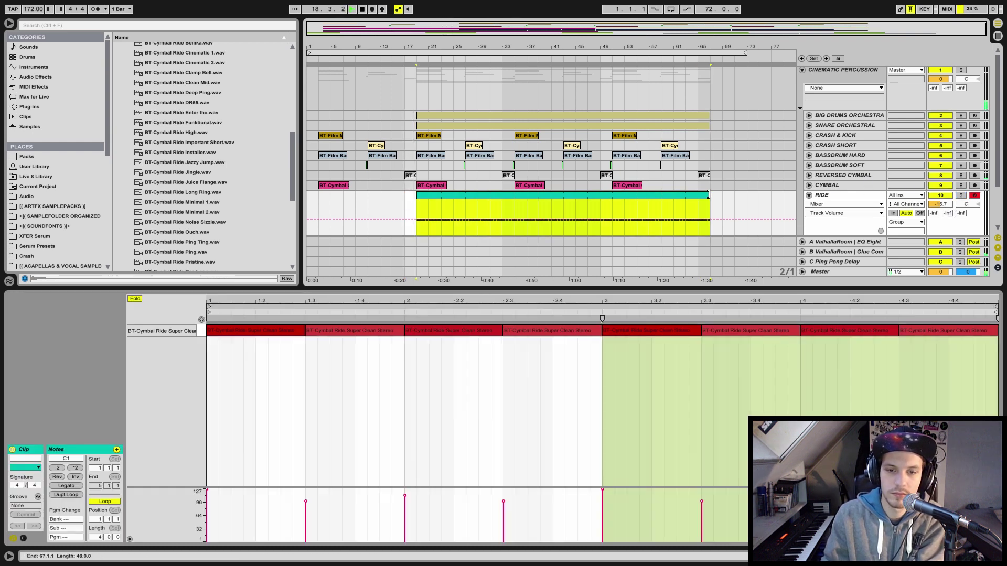
left_click_drag(937, 202, 947, 205)
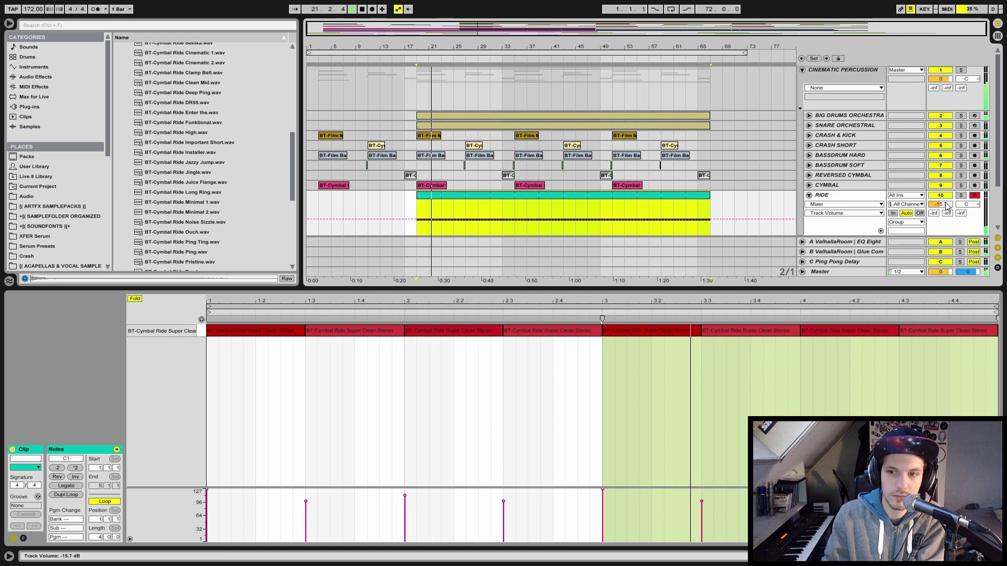
Shorten the RIDE clip so it ends at bar 63 and select the gap from bar 63 to bar 65
left_click_drag(692, 48, 570, 48)
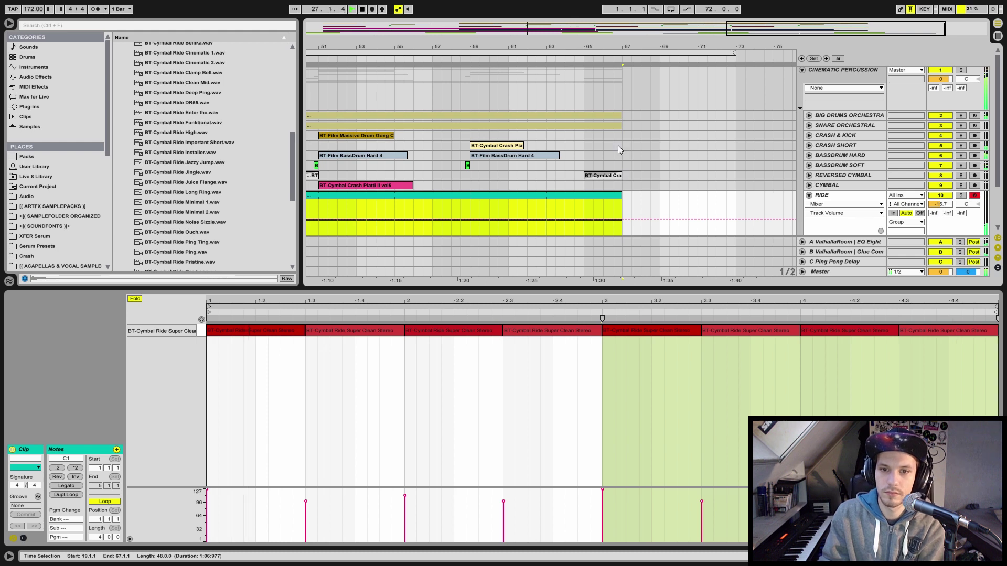
left_click_drag(494, 47, 670, 43)
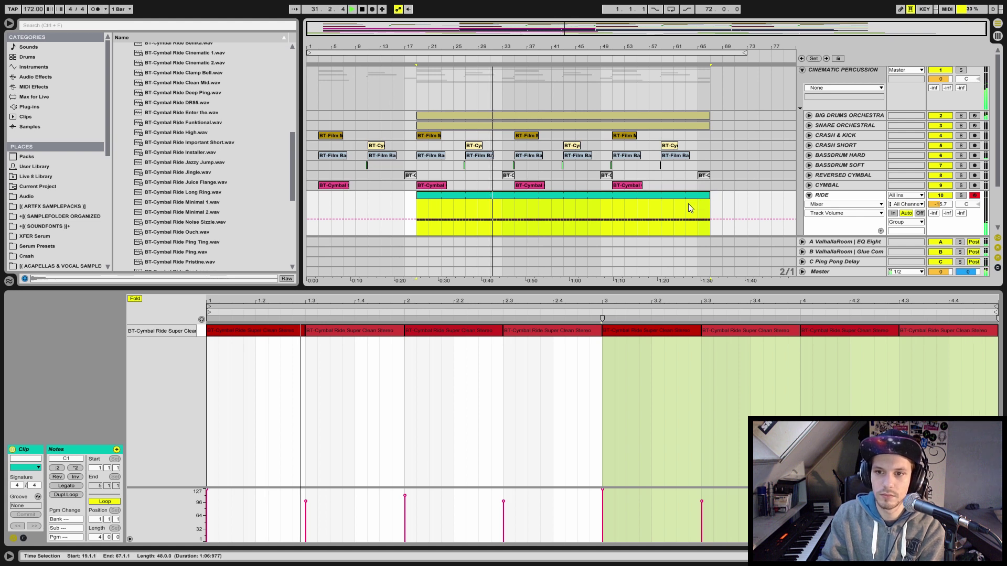
left_click(800, 69)
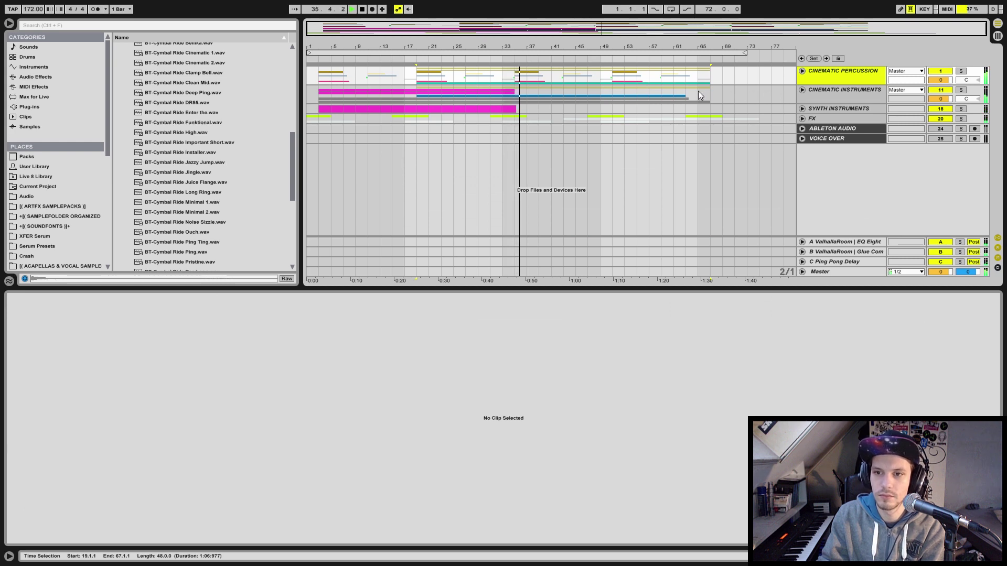
left_click(685, 73)
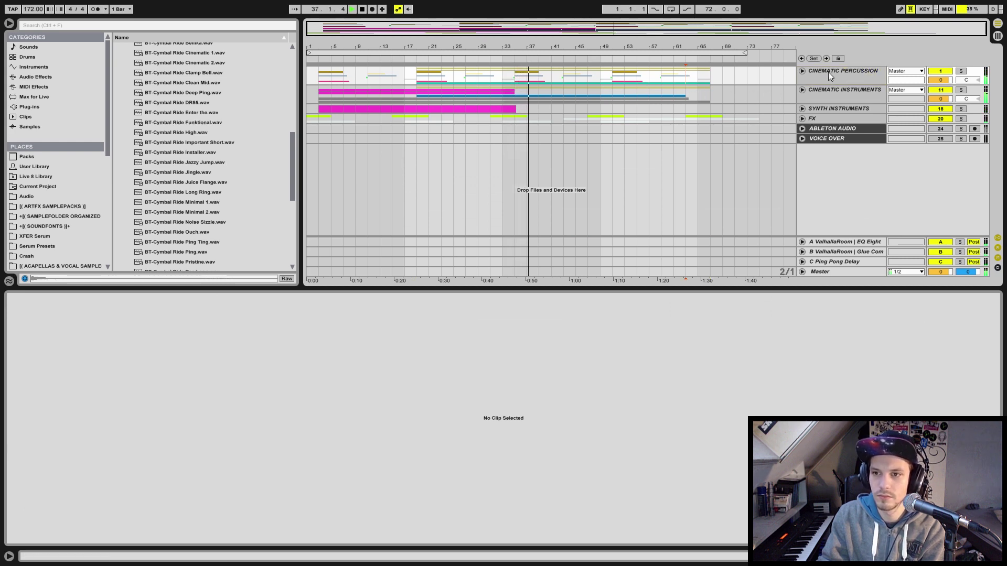
left_click(802, 71)
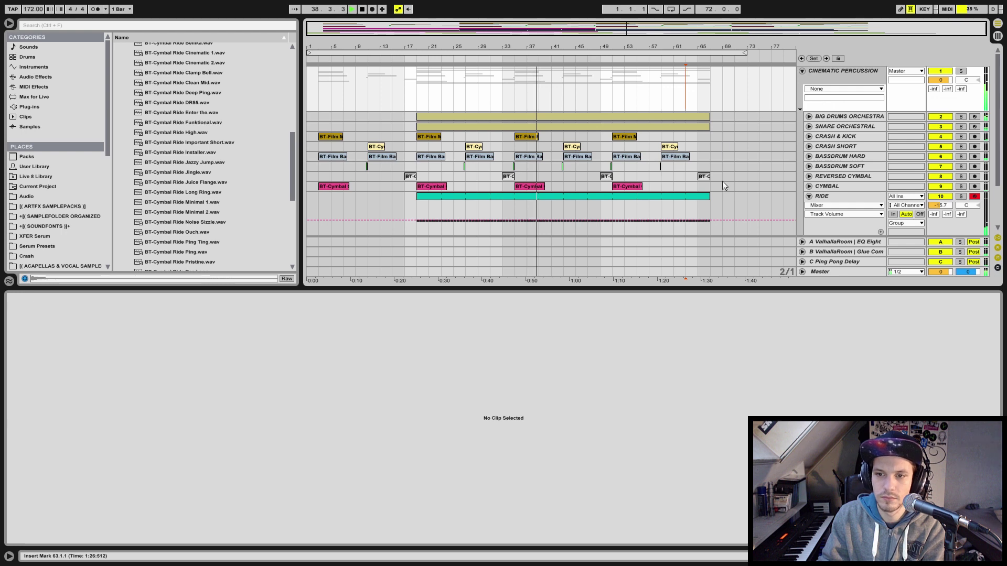
mouse_move(709, 197)
left_mouse_down()
mouse_move(687, 197)
mouse_move(700, 200)
left_mouse_up()
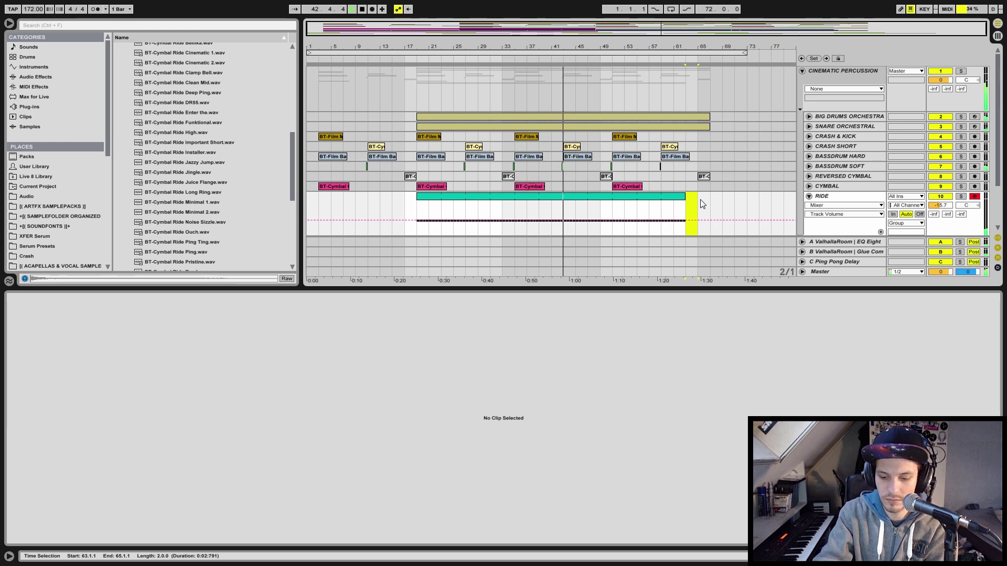
Insert a two-bar MIDI clip on the RIDE track at bar 63 and fill it with one sustained ride note
key("ctrl+shift+m")
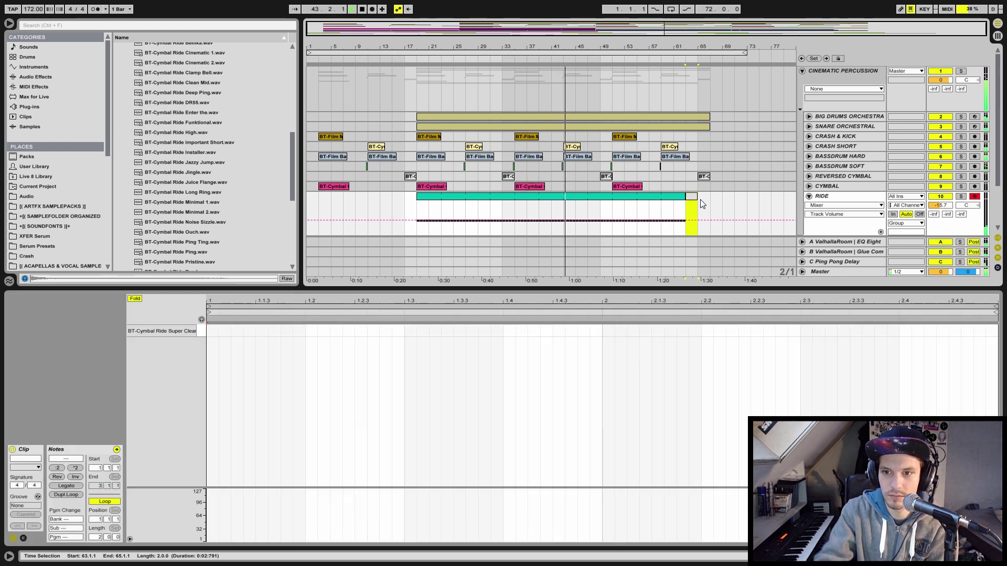
double_click(215, 331)
left_click_drag(240, 321, 306, 323)
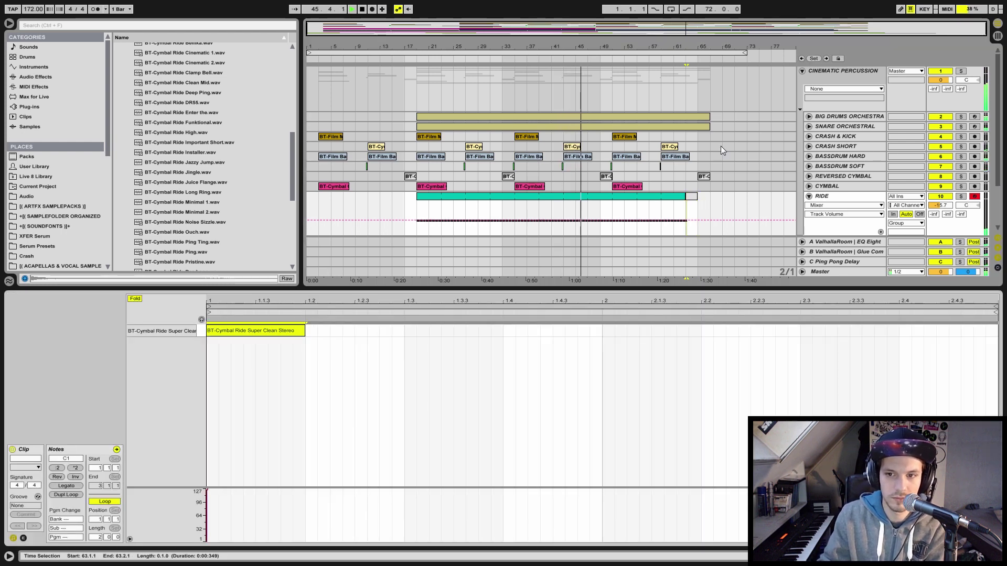
left_click_drag(305, 330, 998, 167)
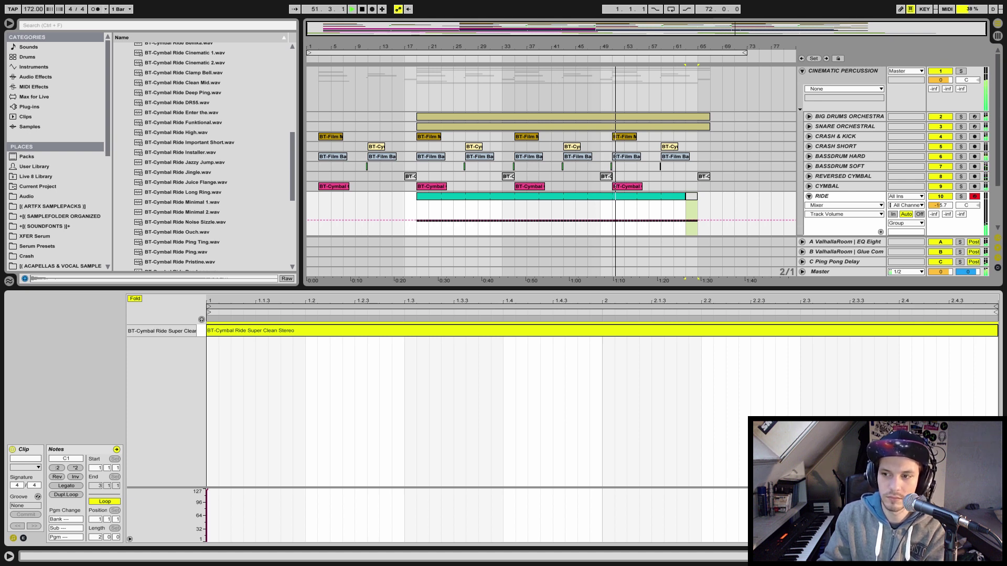
Expand the CINEMATIC INSTRUMENTS group and open the Kontakt instrument on the STRING PATTERN track
left_click(881, 225)
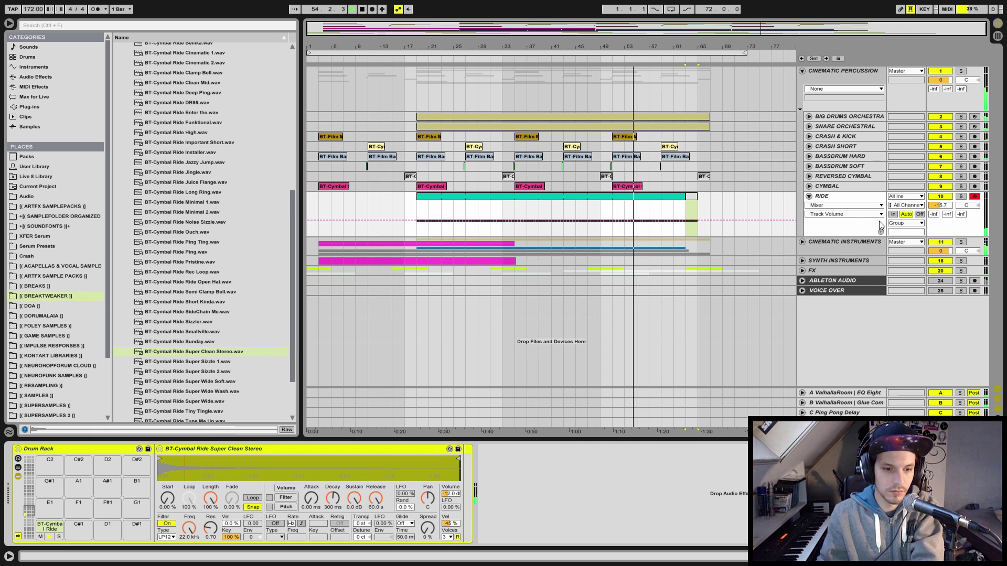
left_click(854, 239)
left_click(802, 242)
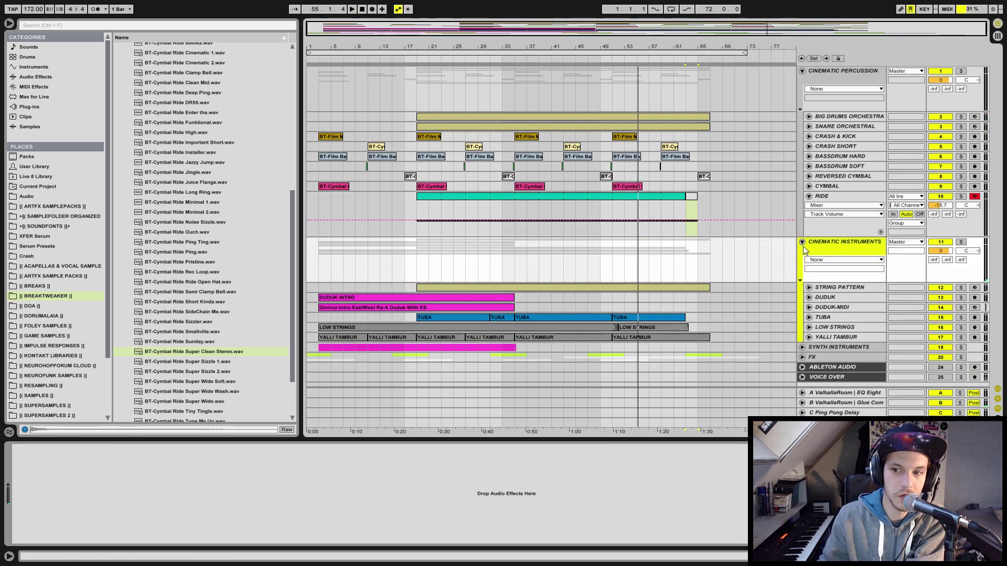
left_click(837, 288)
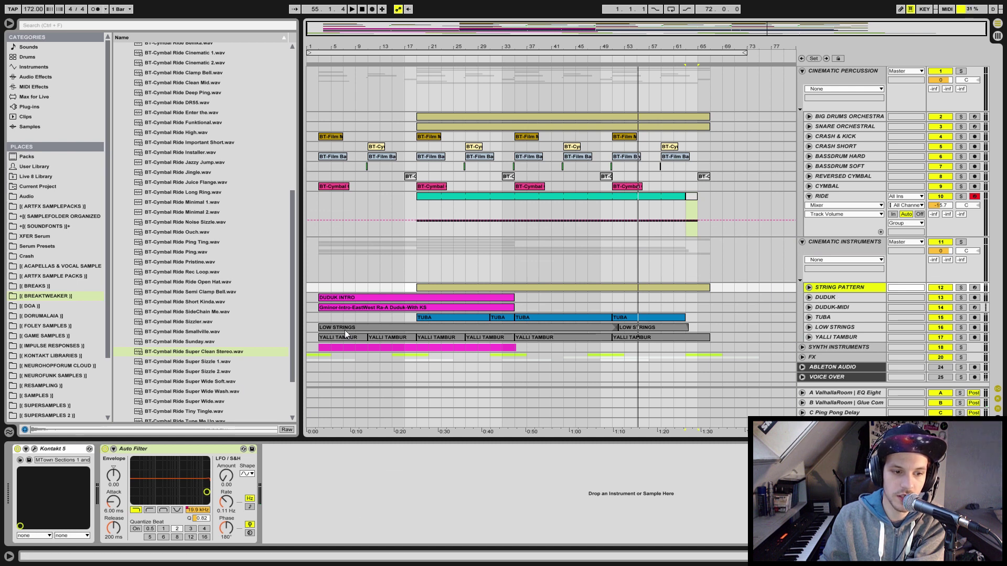
left_click(34, 449)
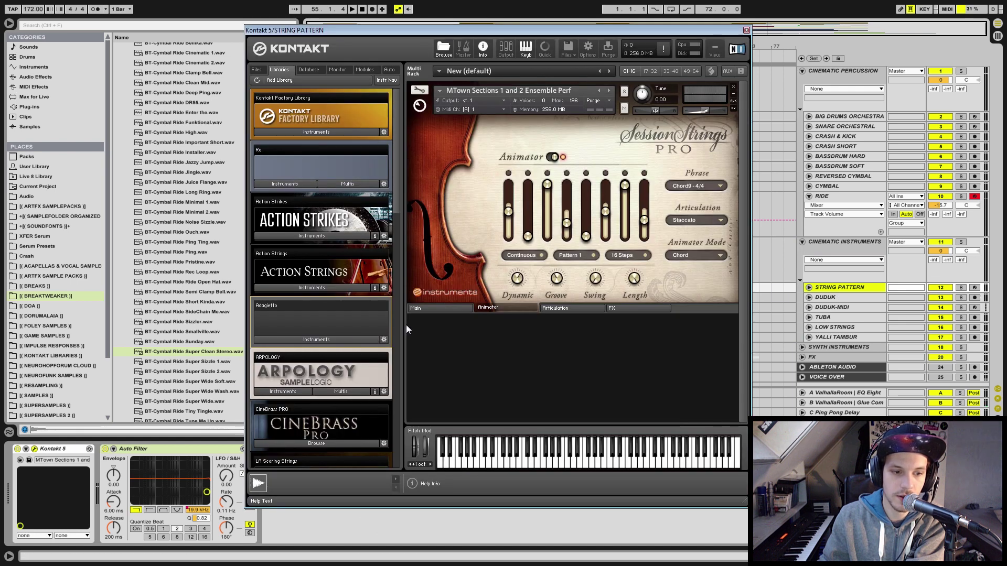
Load the Spiccato phrase Chord9 - 4/4 in Session Strings Pro, and replace it with Chord10 - 4/4
left_click(694, 184)
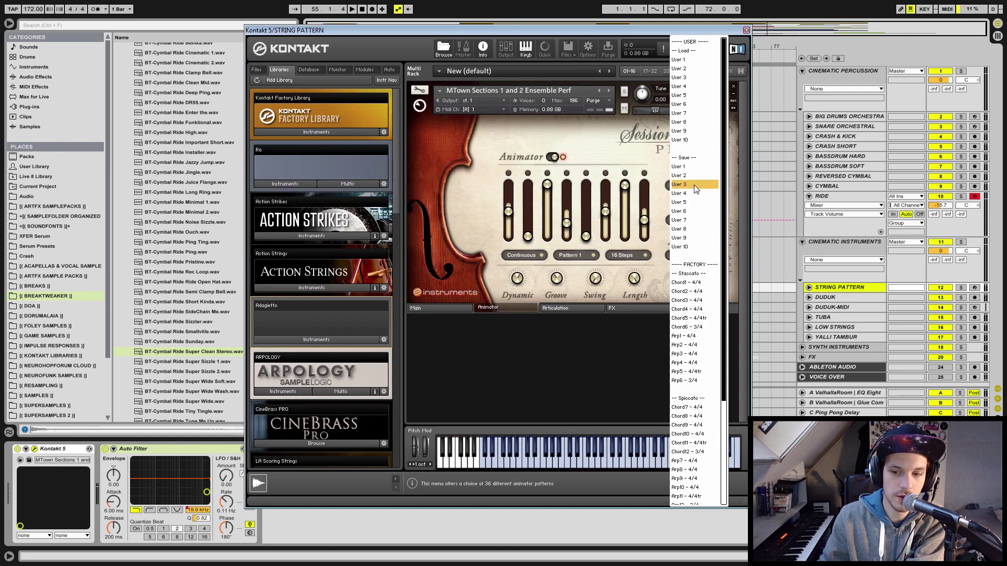
left_click(690, 425)
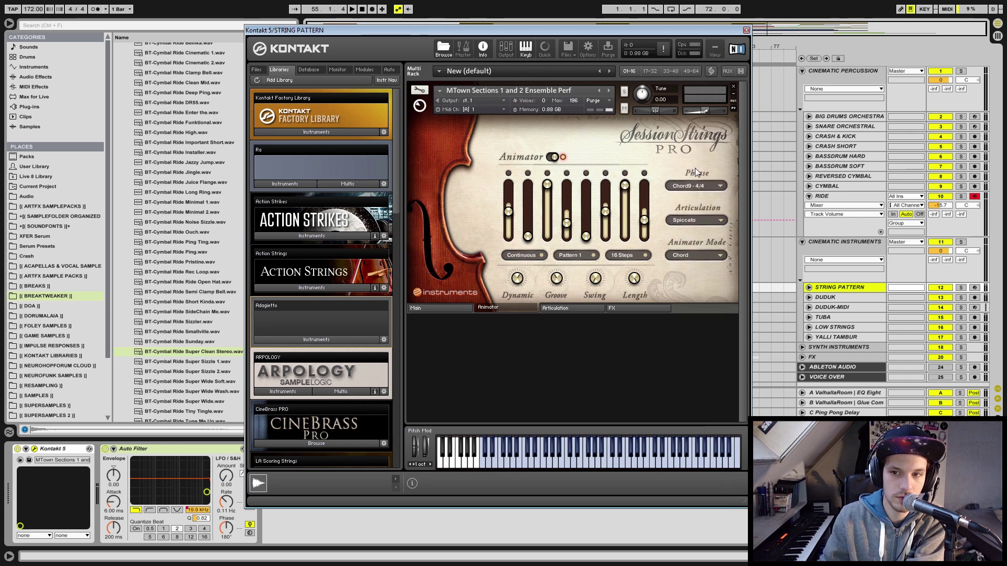
left_click(692, 191)
left_click(687, 438)
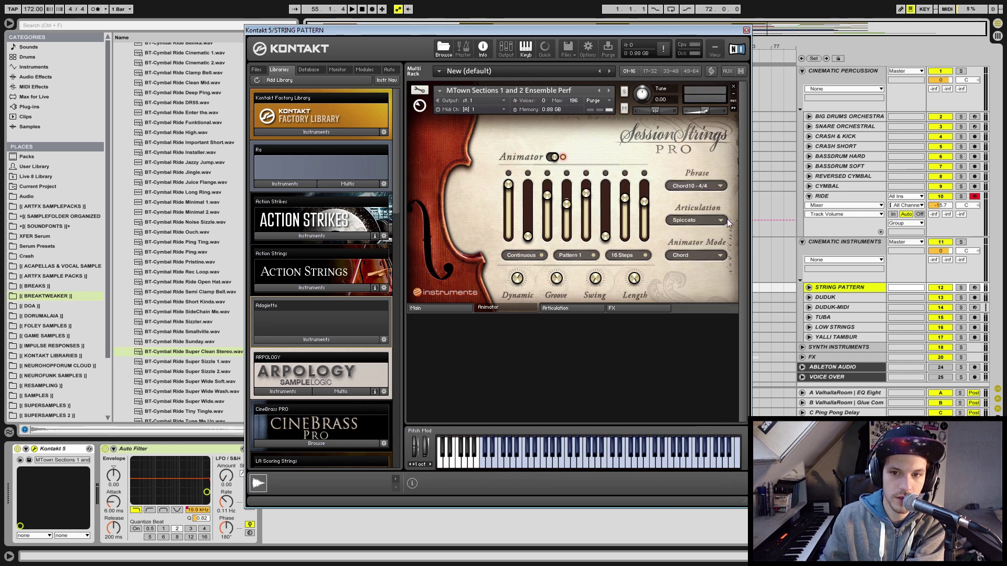
Solo the STRING PATTERN track and play the string phrase from bar 17
left_click(961, 287)
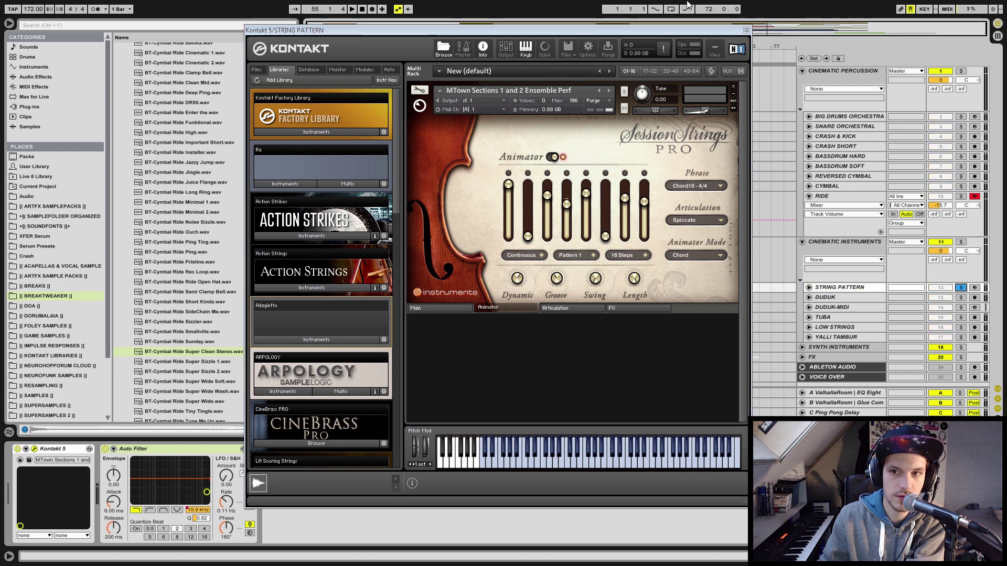
left_click_drag(740, 32, 705, 278)
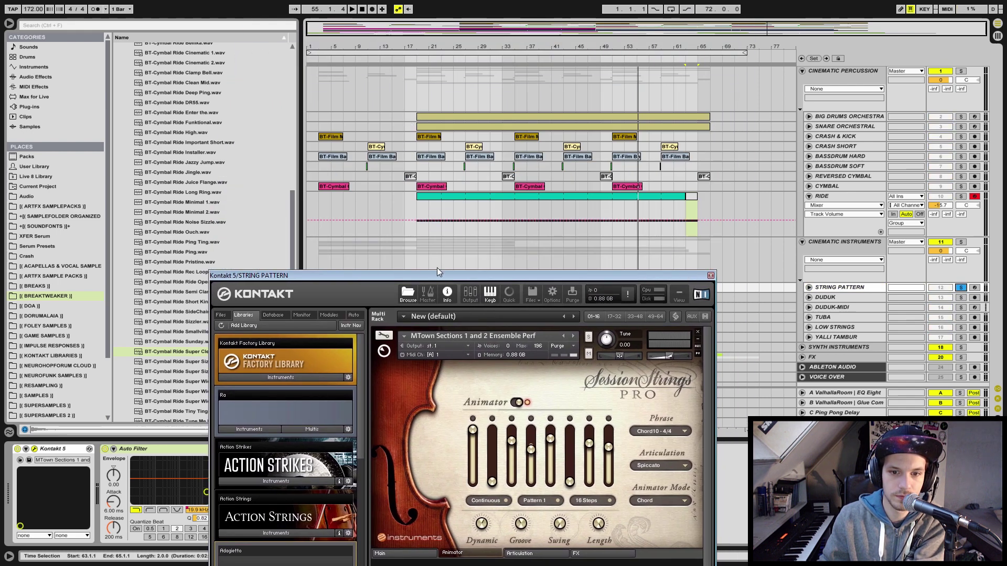
left_click_drag(423, 278, 417, 324)
left_click(424, 286)
key("space")
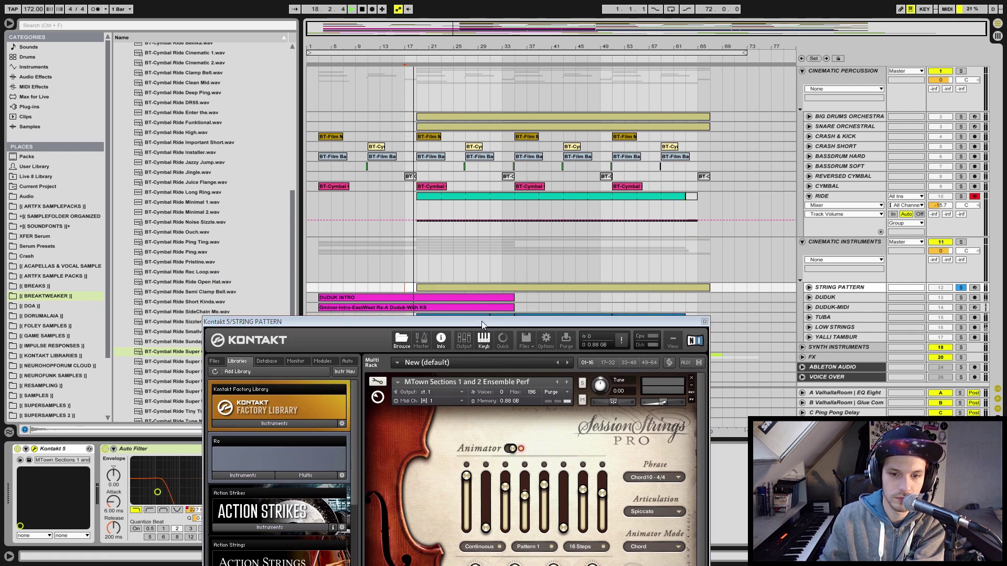
Set the string articulation to Staccato, unsolo the STRING PATTERN track and close the Kontakt window
left_click_drag(482, 321, 517, 179)
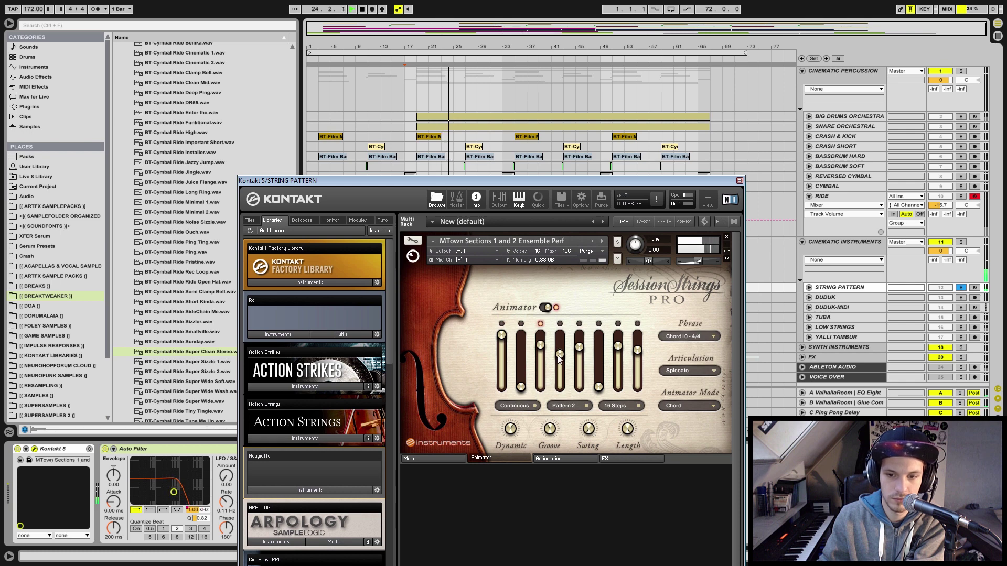
left_click(687, 373)
left_click(677, 422)
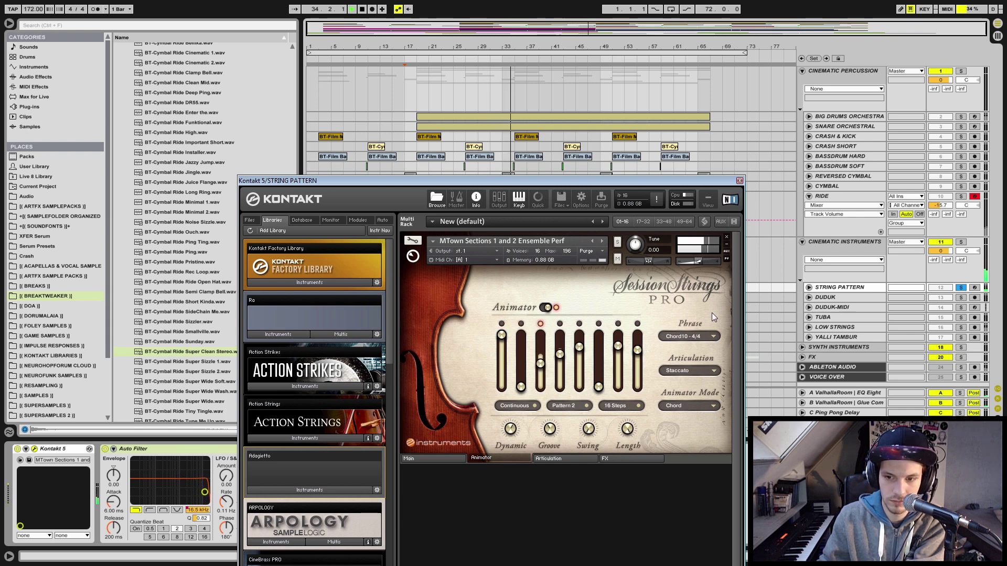
left_click(961, 287)
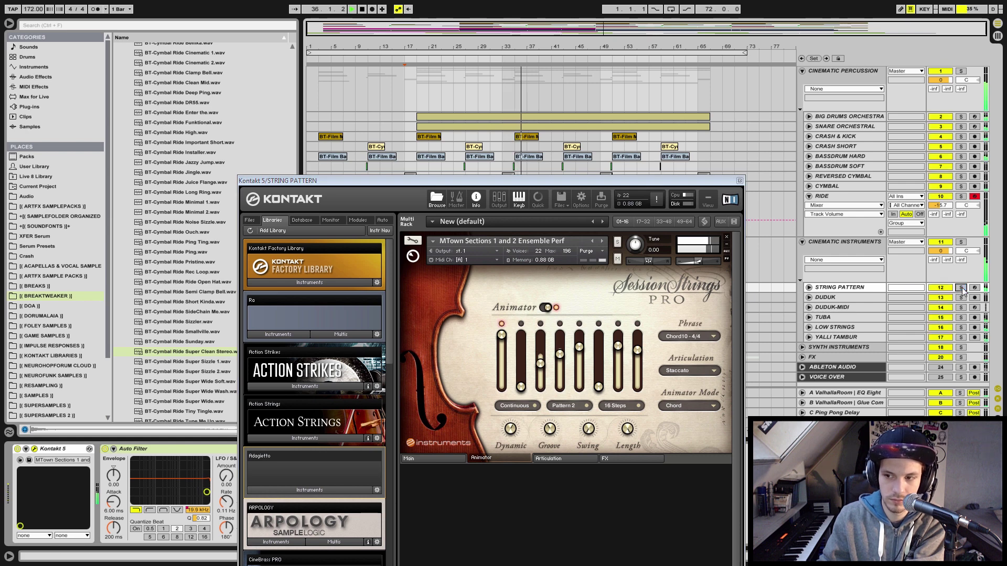
left_click(739, 181)
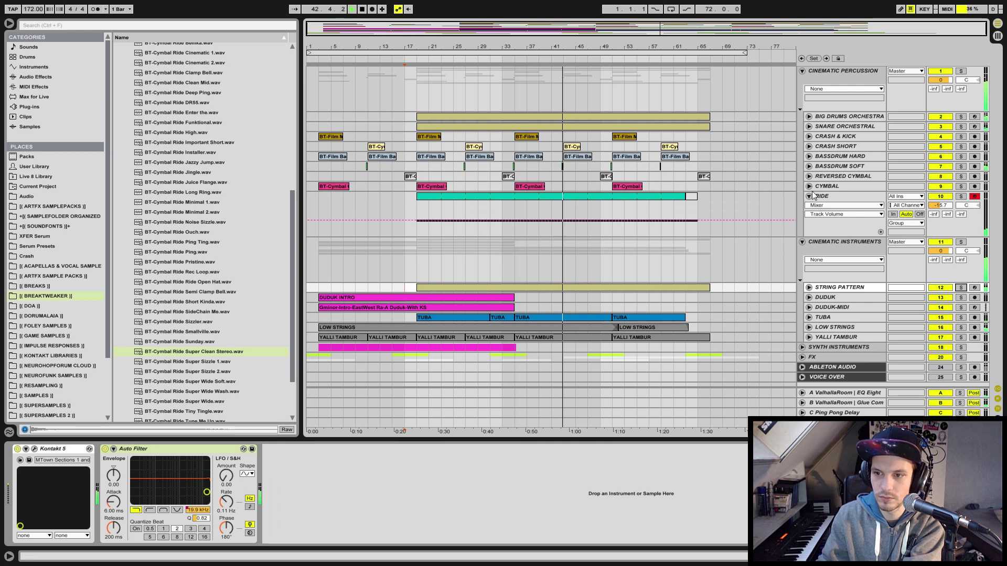
Set the TUBA track's volume to -6.0 dB and collapse the CINEMATIC INSTRUMENTS group
left_click(809, 318)
left_click_drag(941, 326, 944, 327)
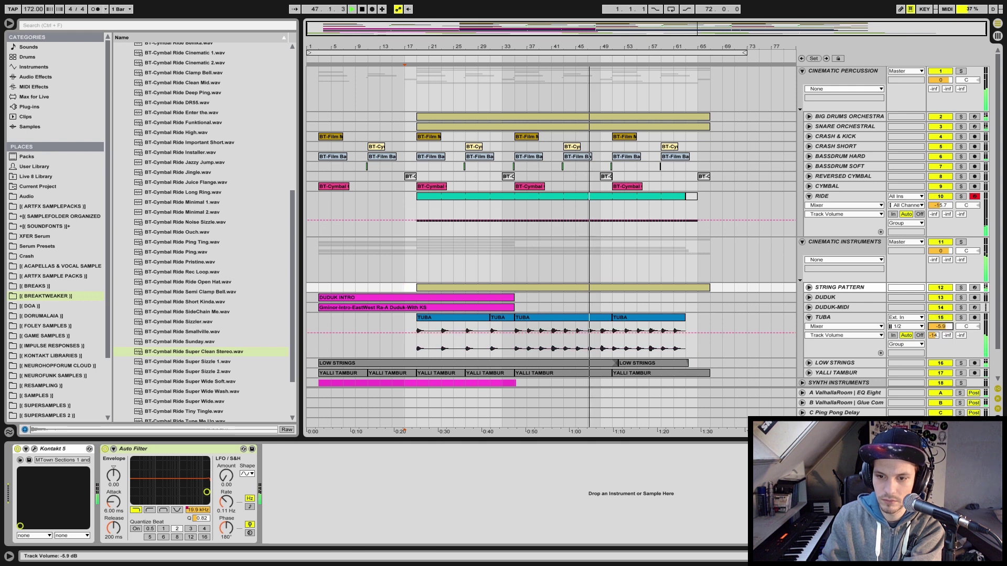
left_click_drag(943, 328, 943, 330)
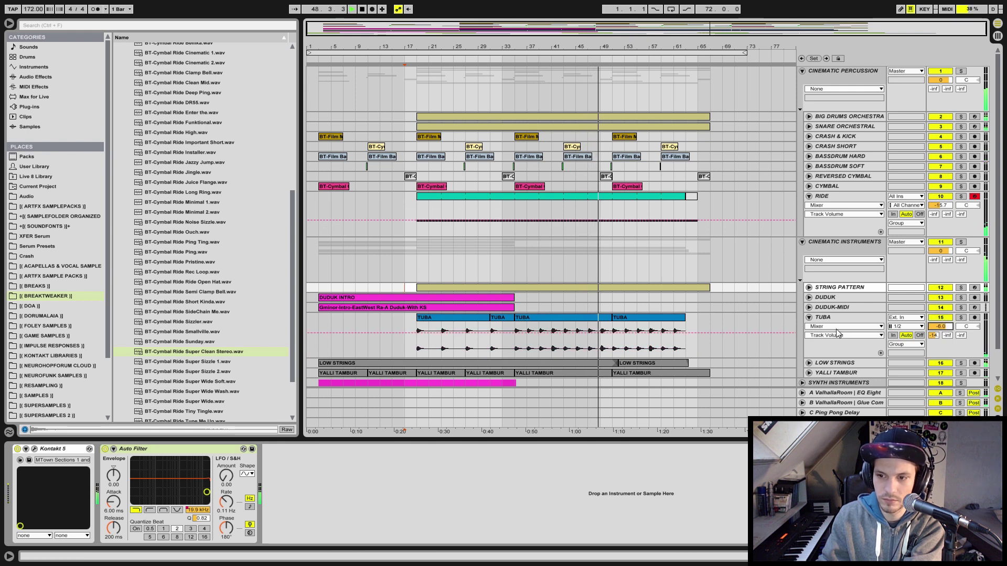
left_click(802, 242)
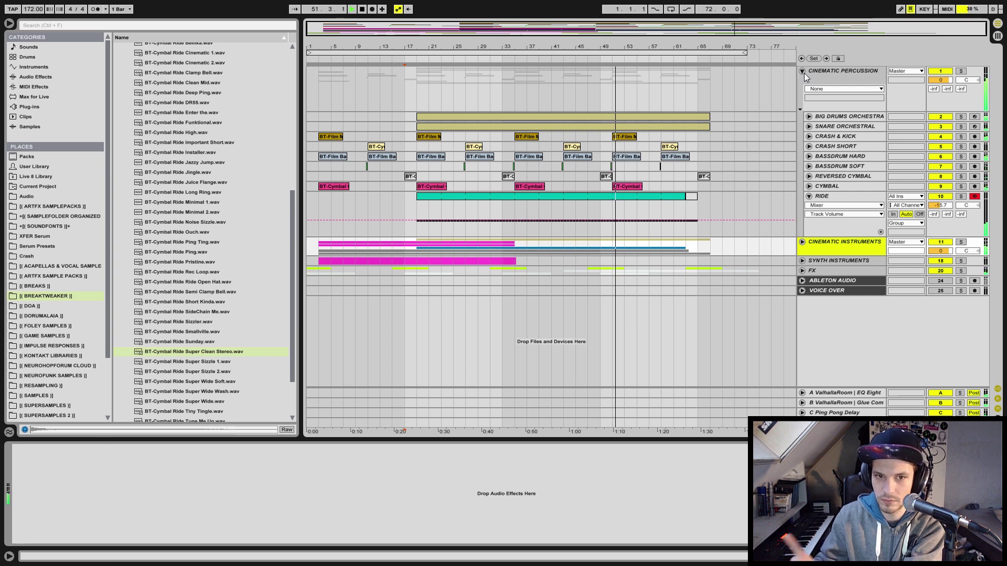
Unfold the SNARE ORCHESTRAL track and set its volume to -1.0 dB
left_click(822, 126)
left_click(809, 126)
left_click_drag(940, 135, 940, 124)
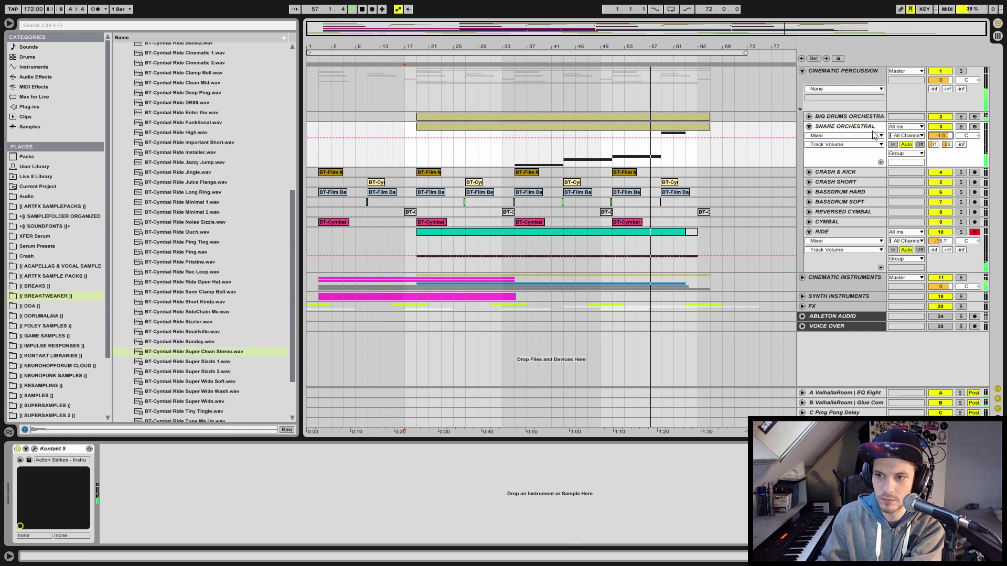
Expand the CINEMATIC INSTRUMENTS group, unfold the STRING PATTERN track and set its volume to -6.8 dB
left_click(803, 278)
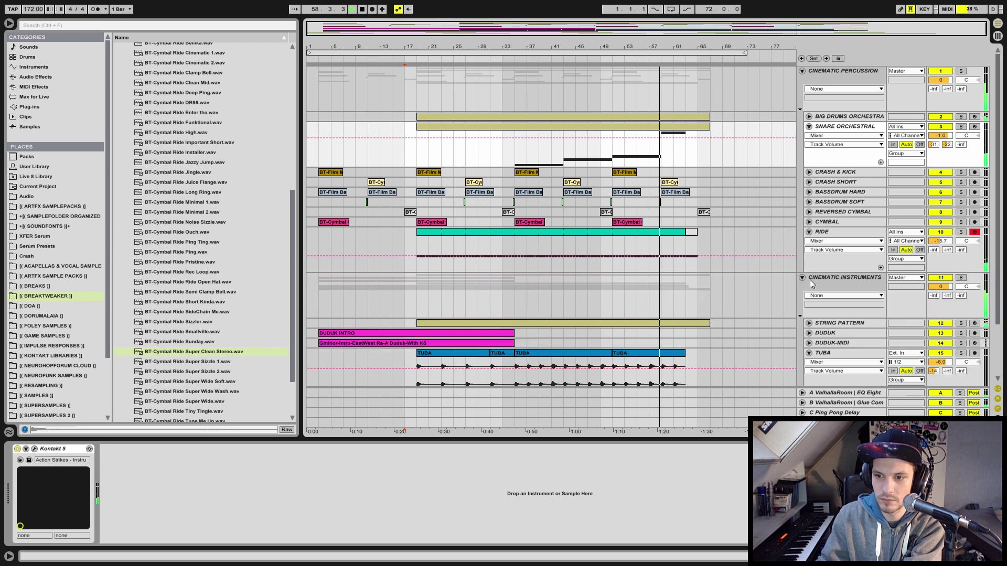
left_click(816, 324)
left_click(809, 323)
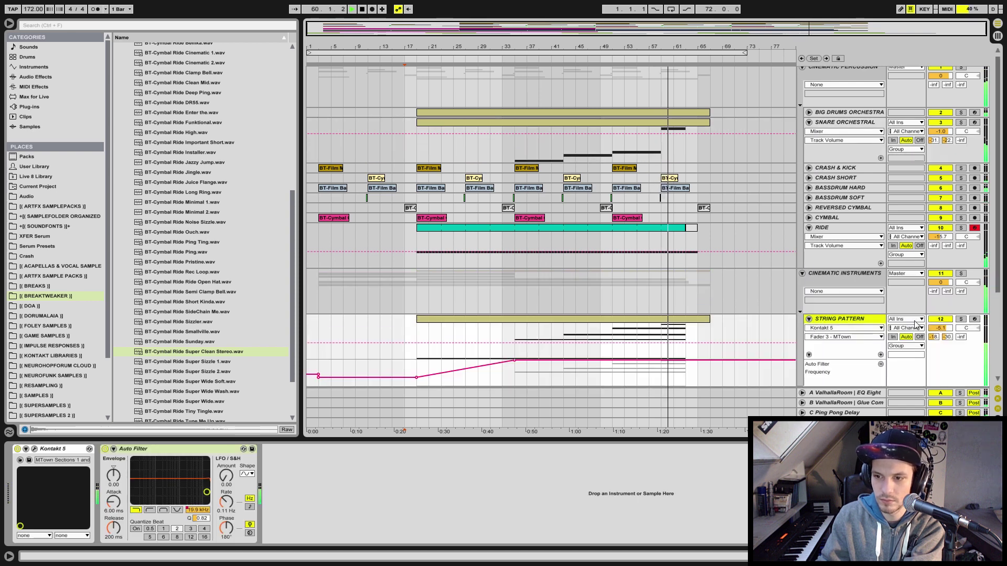
left_click_drag(941, 328, 941, 331)
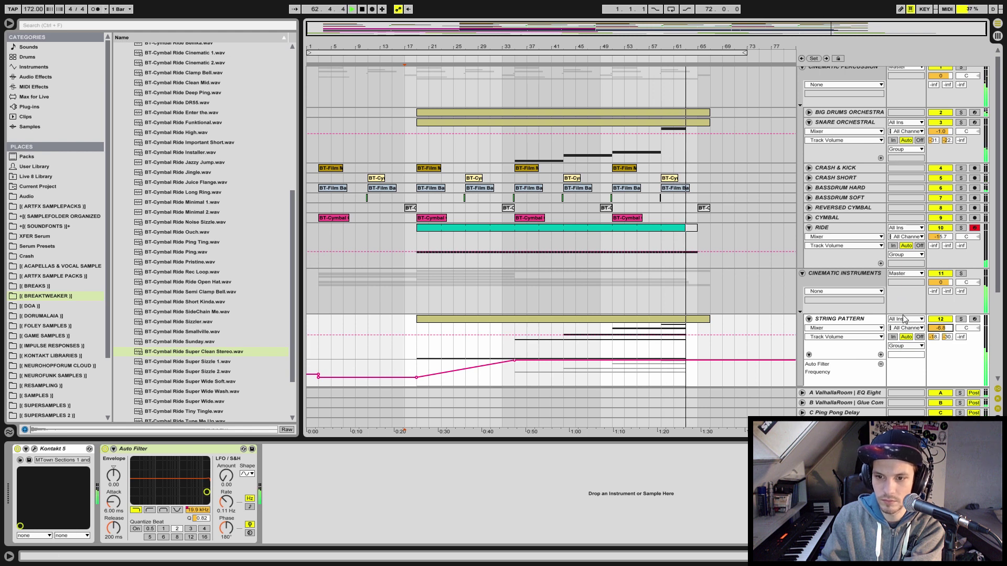
Fold the Cinematic Instruments group and unfold the Big Drums Orchestra track around bar 59
left_click(800, 273)
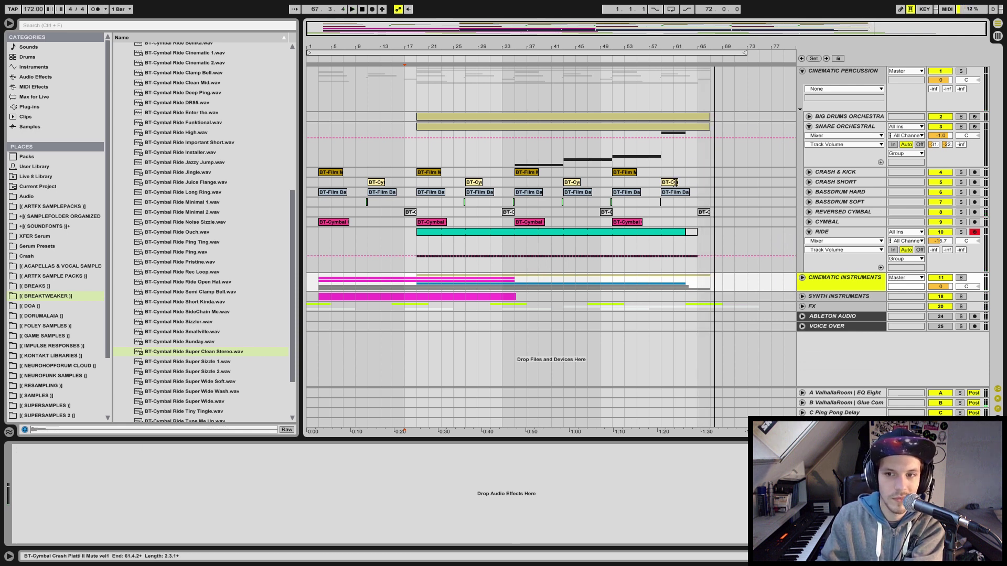
left_click(661, 146)
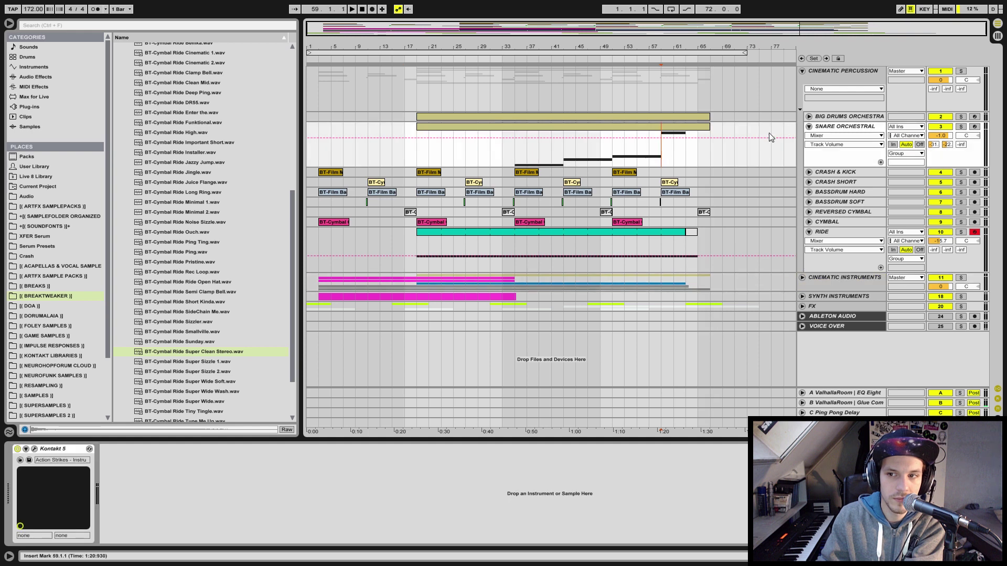
left_click(809, 117)
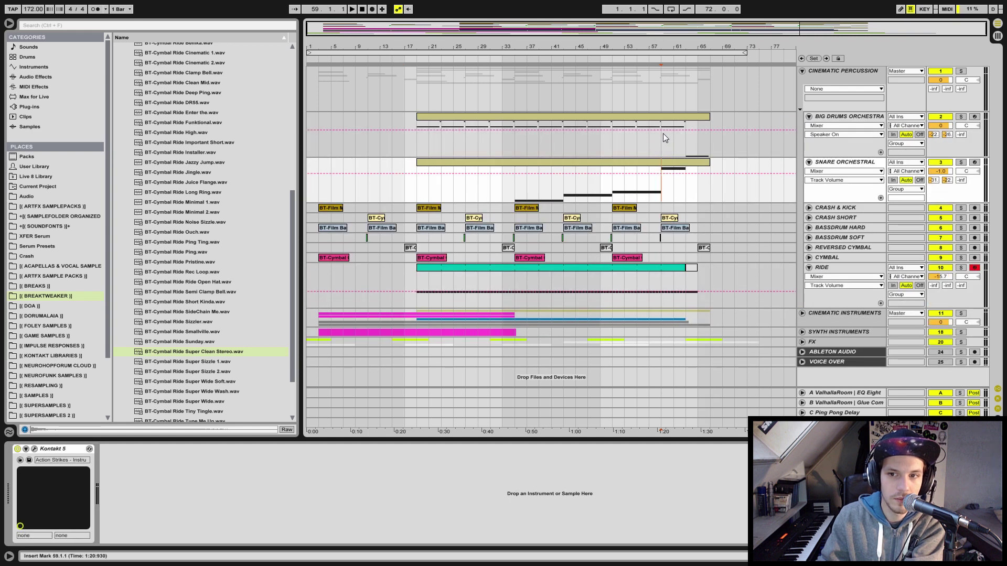
mouse_move(677, 44)
left_mouse_down()
mouse_move(675, 71)
mouse_move(676, 52)
left_mouse_up()
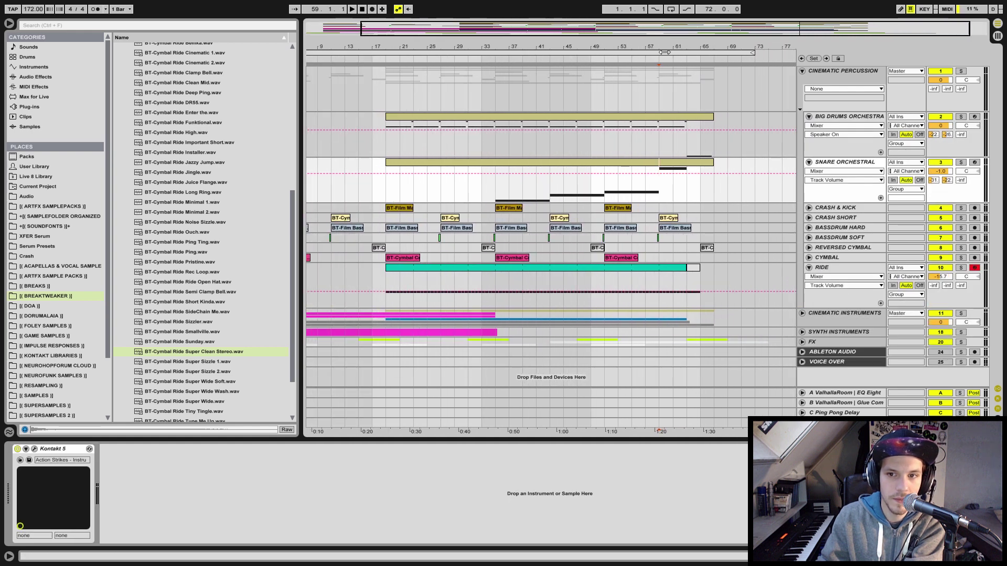
In the Big Drums Orchestra clip, raise the last three long E4 notes to F4 and play from bar 51
double_click(684, 131)
left_click_drag(576, 358, 749, 350)
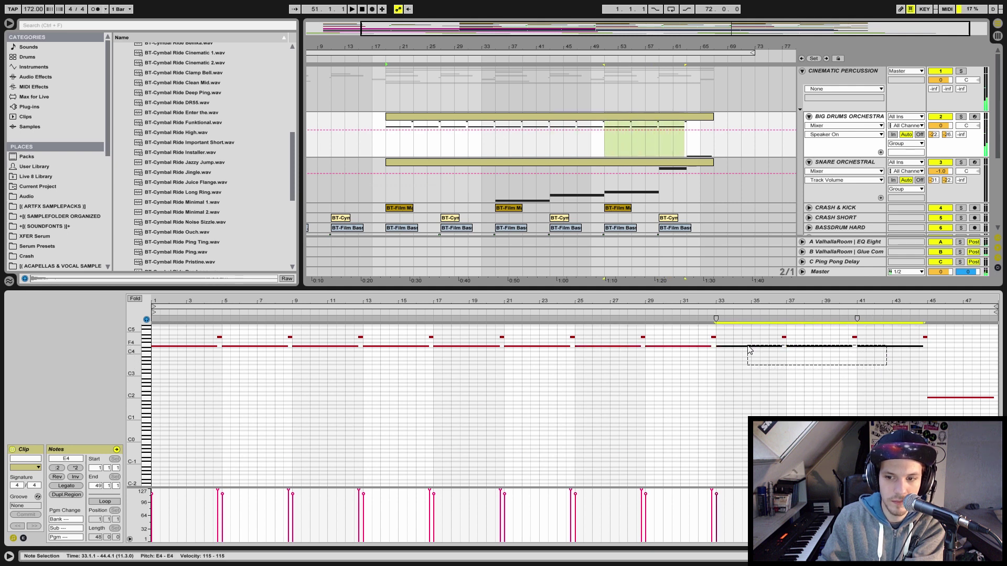
key("Up")
left_click(608, 150)
key("space")
Solo the Big Drums Orchestra track and raise the same three long notes to G4 during playback
left_click(960, 116)
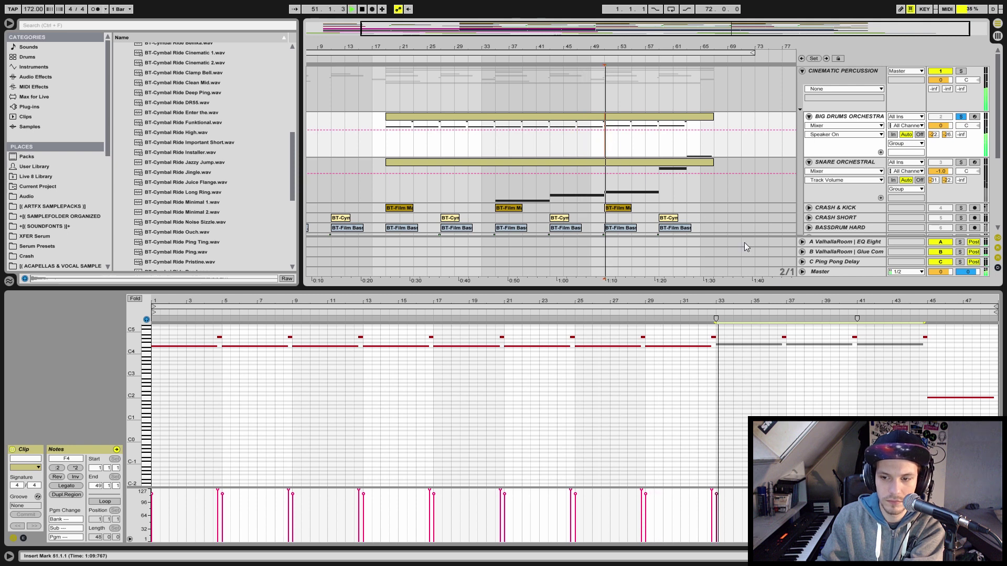
left_click_drag(727, 354, 900, 347)
key("Up")
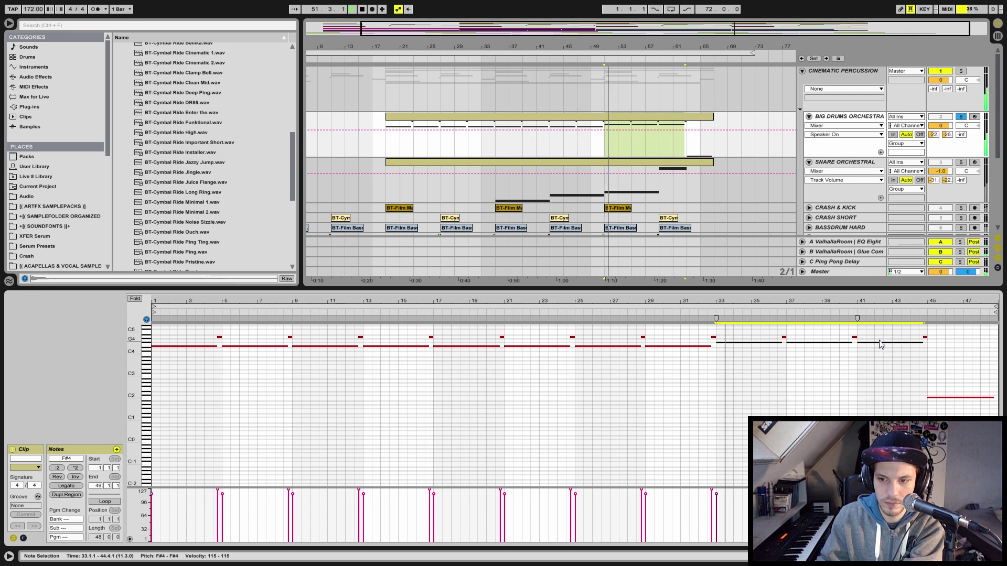
key("Up")
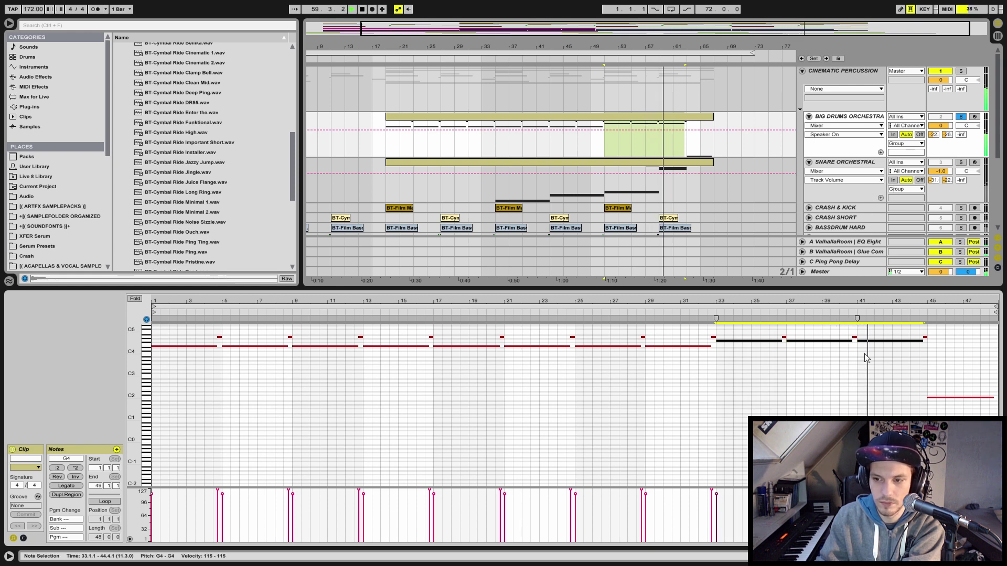
key("space")
Raise the long note starting at clip bar 41 to G#4, audition it from bar 59 and unsolo the track
left_click(881, 341)
key("Up")
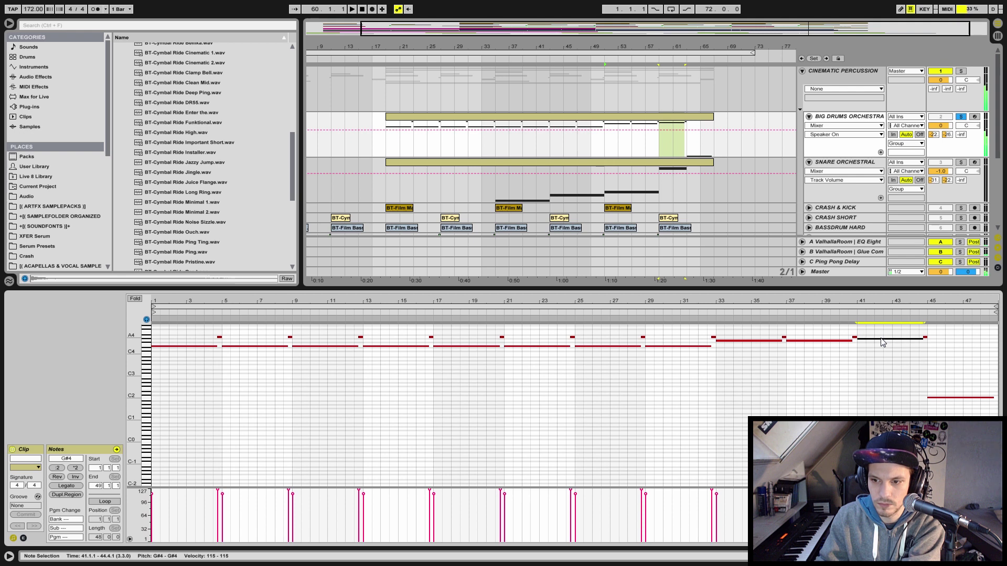
left_click(663, 148)
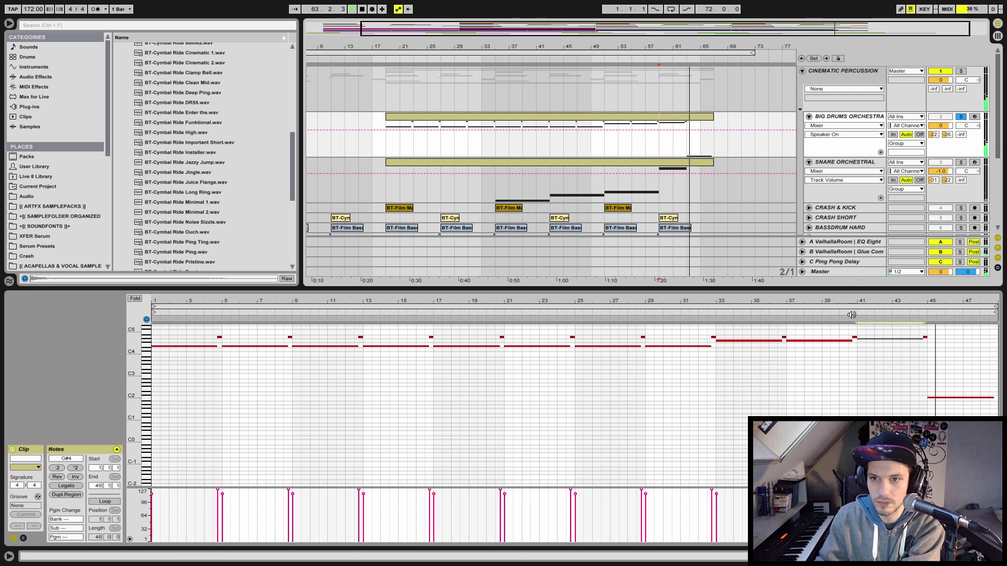
left_click(963, 117)
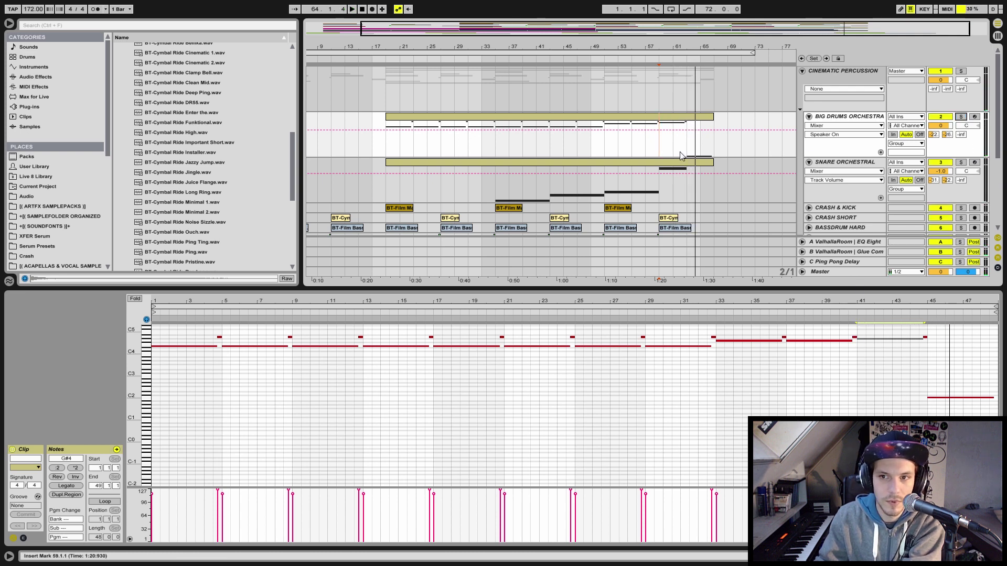
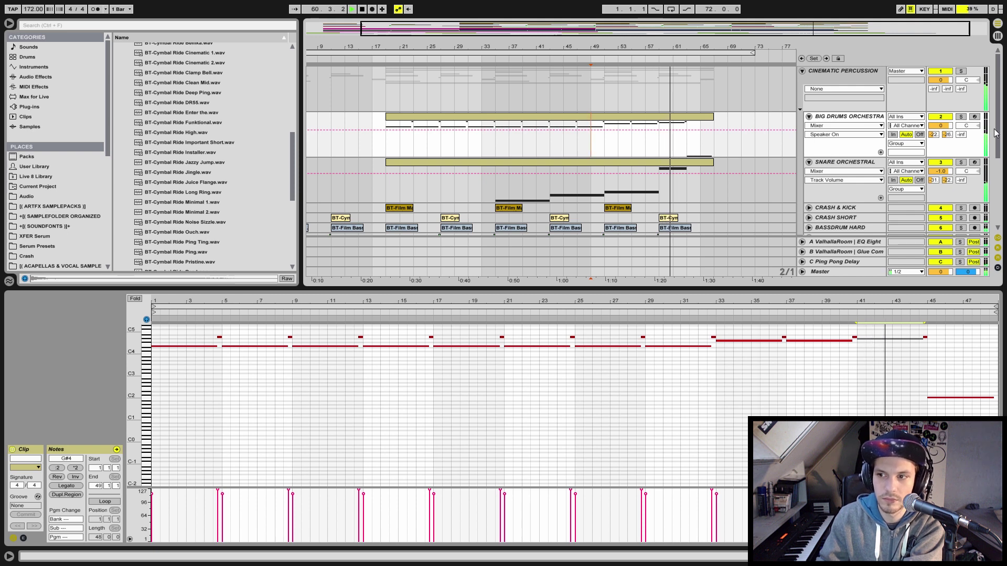
Unfold the FX group and its Short Riser track, with the whole arrangement length in view
left_click_drag(995, 133, 979, 203)
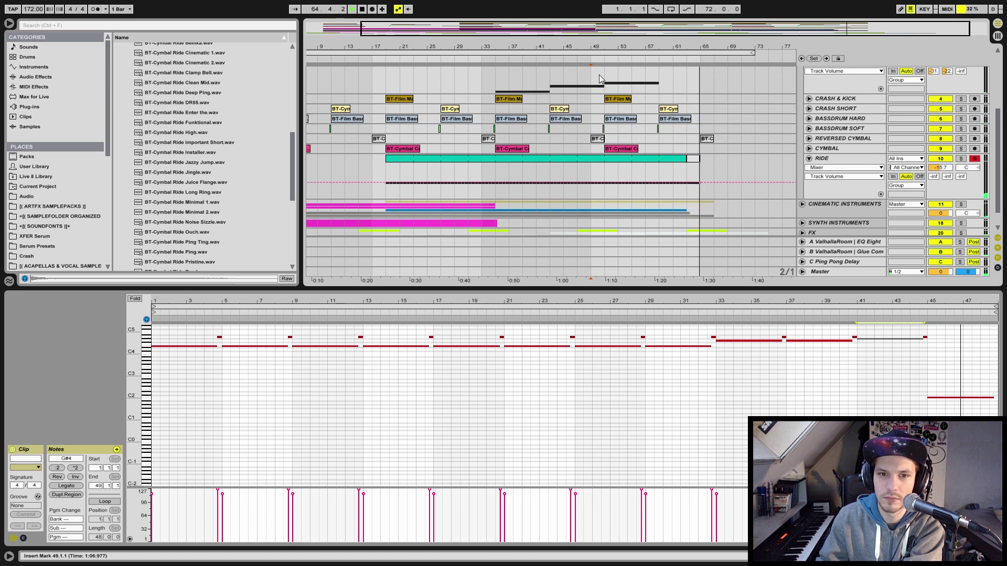
left_click_drag(502, 47, 519, 25)
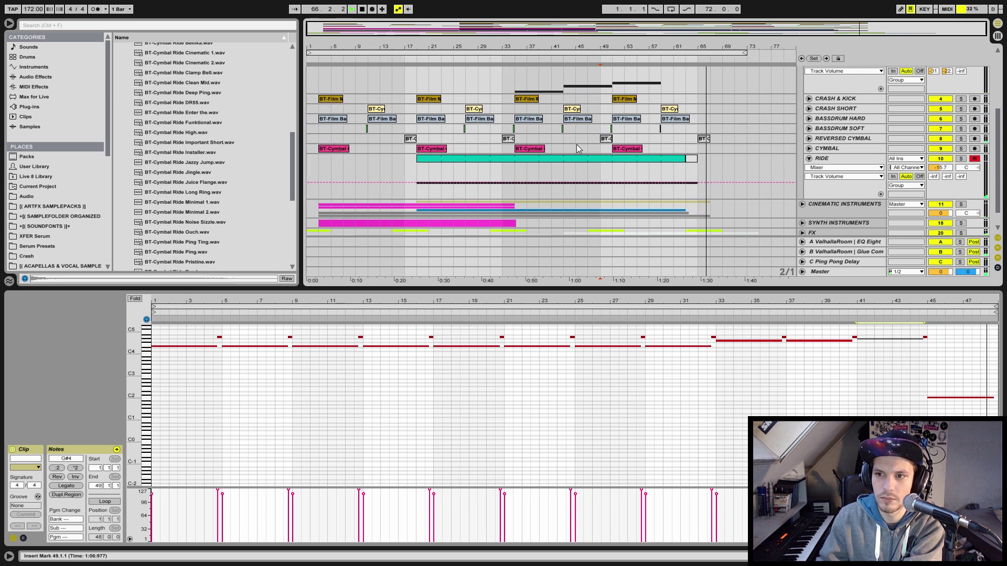
scroll(793, 163, "down", 1)
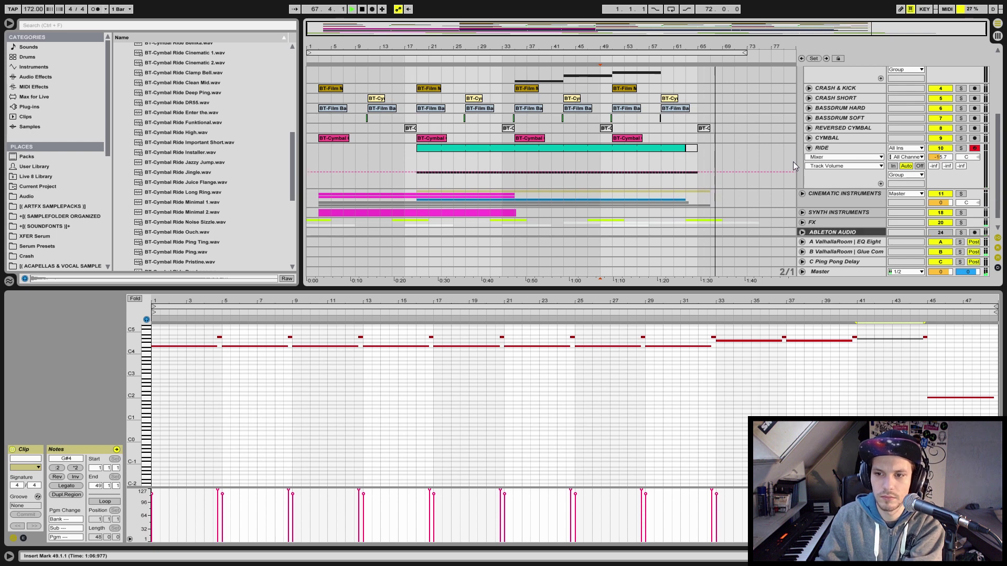
scroll(792, 168, "down", 1)
left_click(801, 211)
scroll(782, 201, "down", 8)
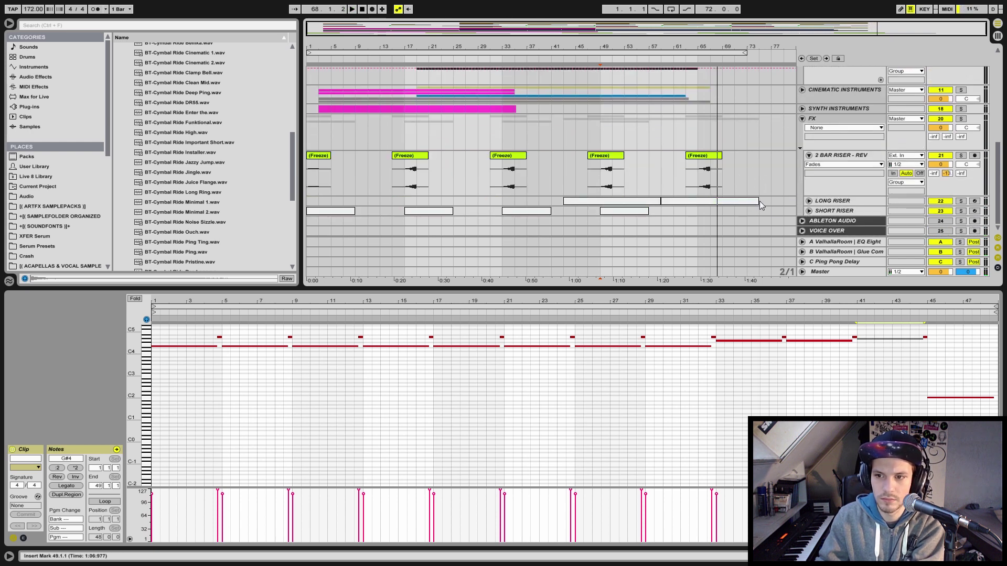
left_click(809, 211)
Copy the Short Riser clip at bar 49 to bar 61 and play from there
left_click(619, 195)
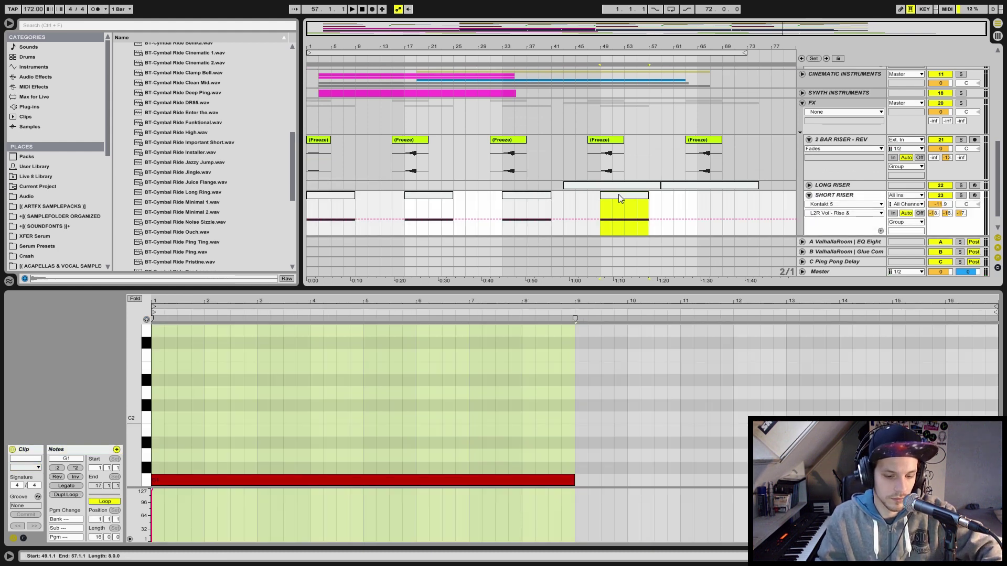
left_click_drag(616, 200, 680, 214)
key("space")
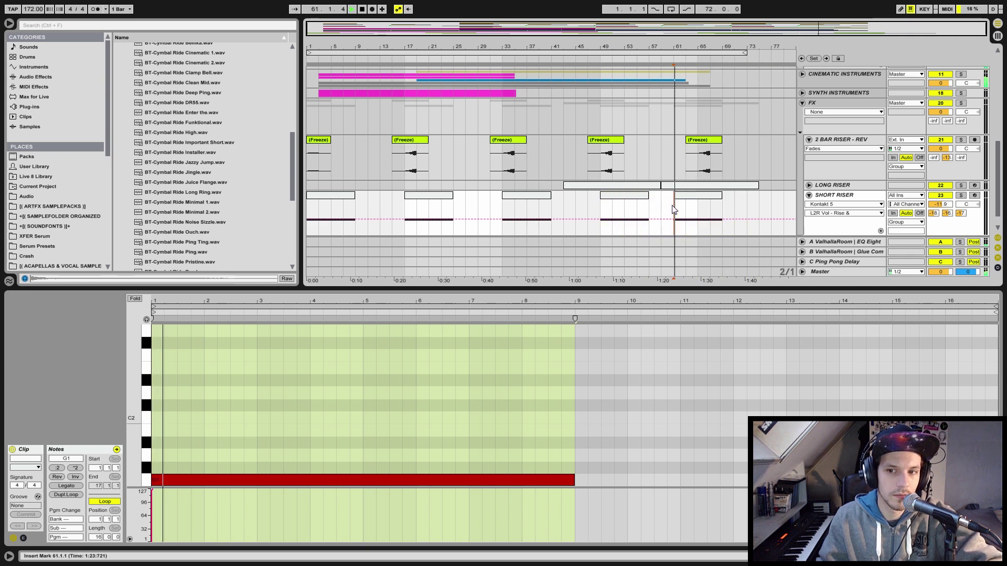
Shorten the copied Short Riser clip to 2 bars, ending at bar 63, and play the section from bar 57
left_click(699, 197)
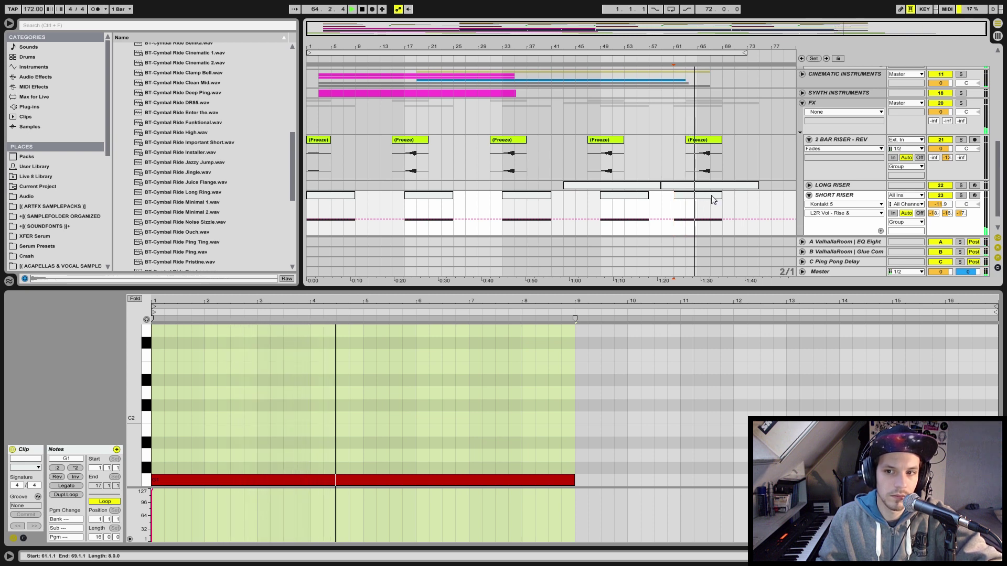
left_click(719, 196)
left_click_drag(720, 195, 686, 197)
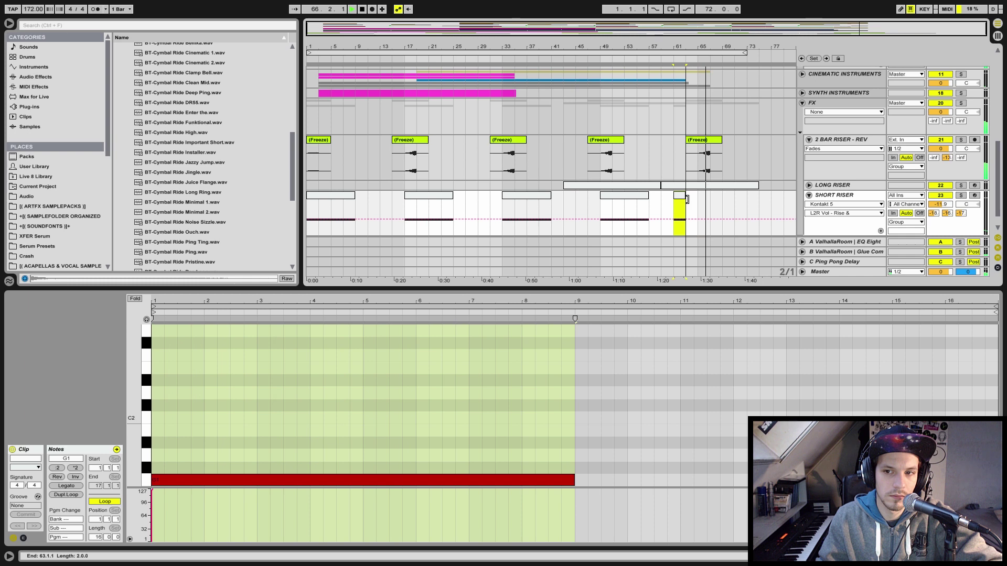
key("space")
left_click(659, 214)
key("space")
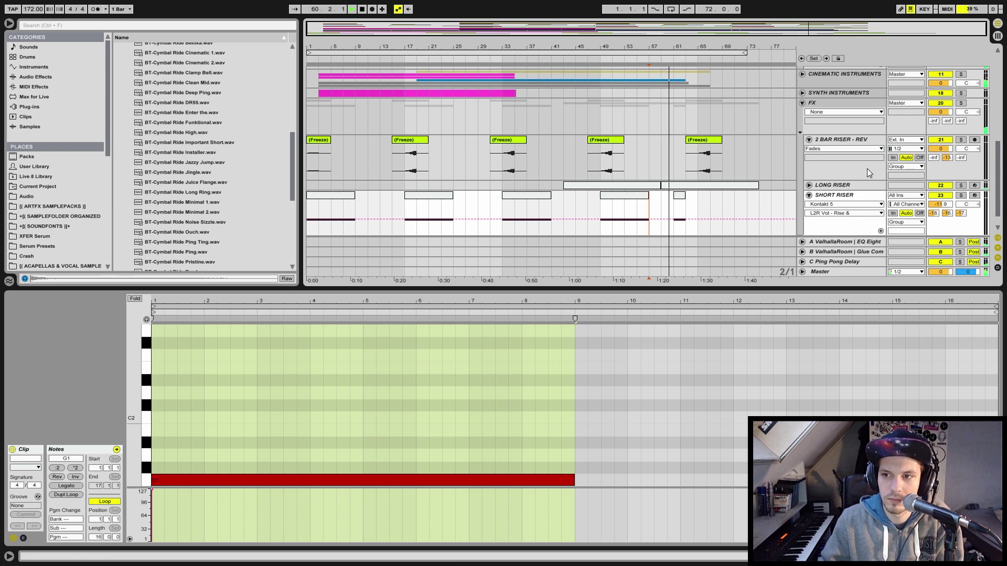
Listen to the ending, stop playback and inspect the last 2 Bar Riser and Long Riser clips
left_click(802, 103)
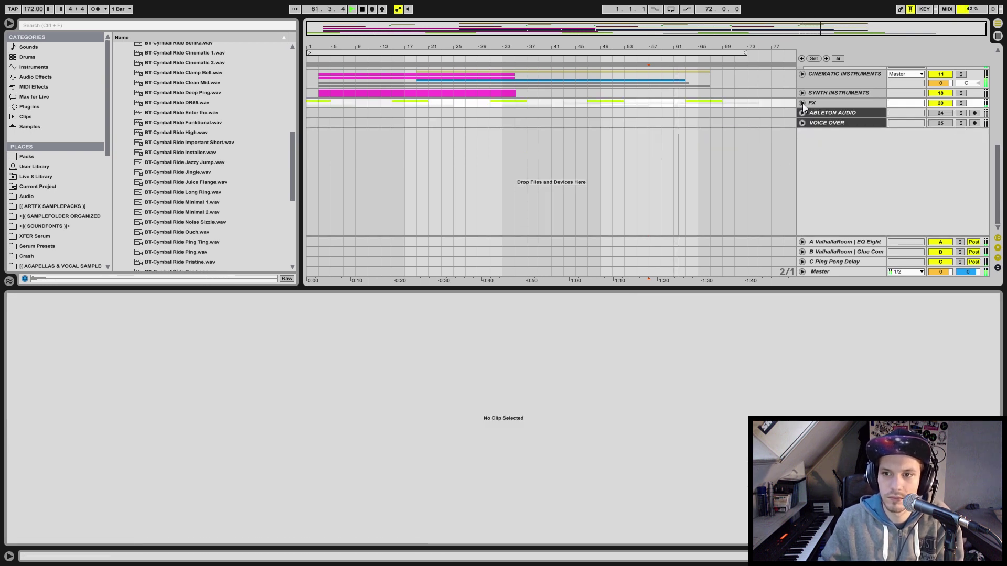
left_click(802, 103)
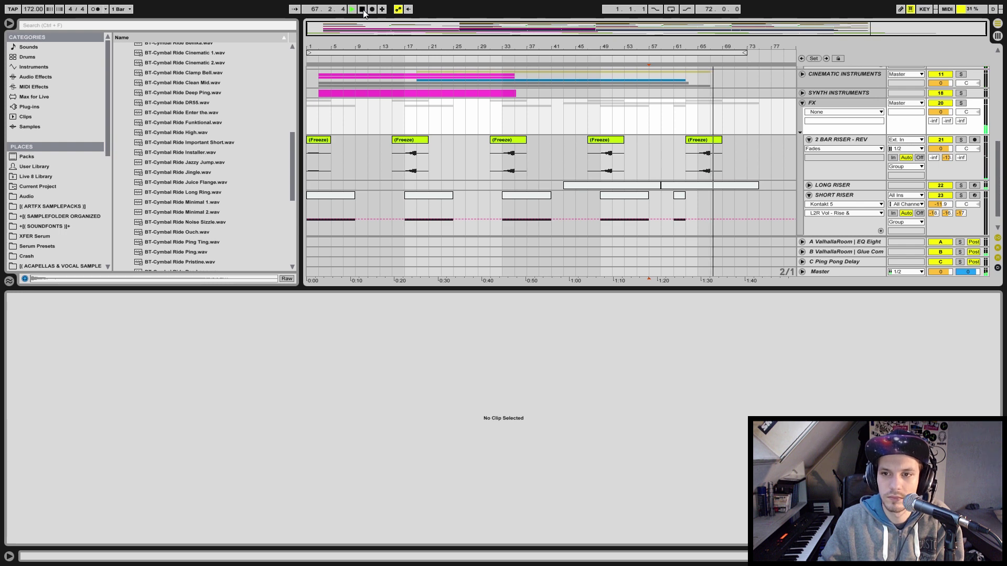
key("space")
left_click(706, 160)
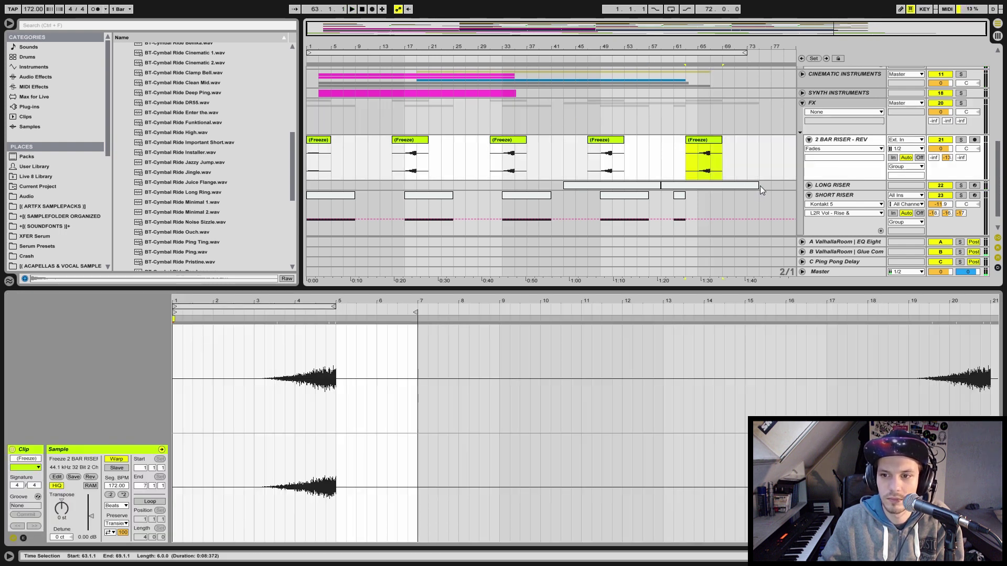
mouse_move(758, 186)
left_mouse_down()
mouse_move(777, 185)
mouse_move(759, 185)
left_mouse_up()
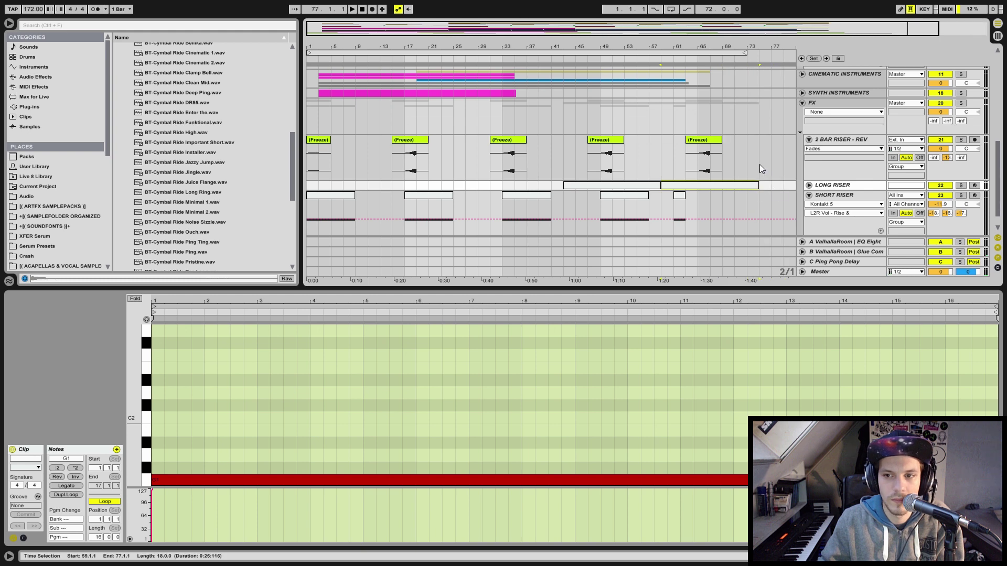
Fold the FX group, the expanded percussion tracks and the Cinematic Percussion group, and close the TapeIt recorder window
left_click(802, 102)
left_click(824, 112)
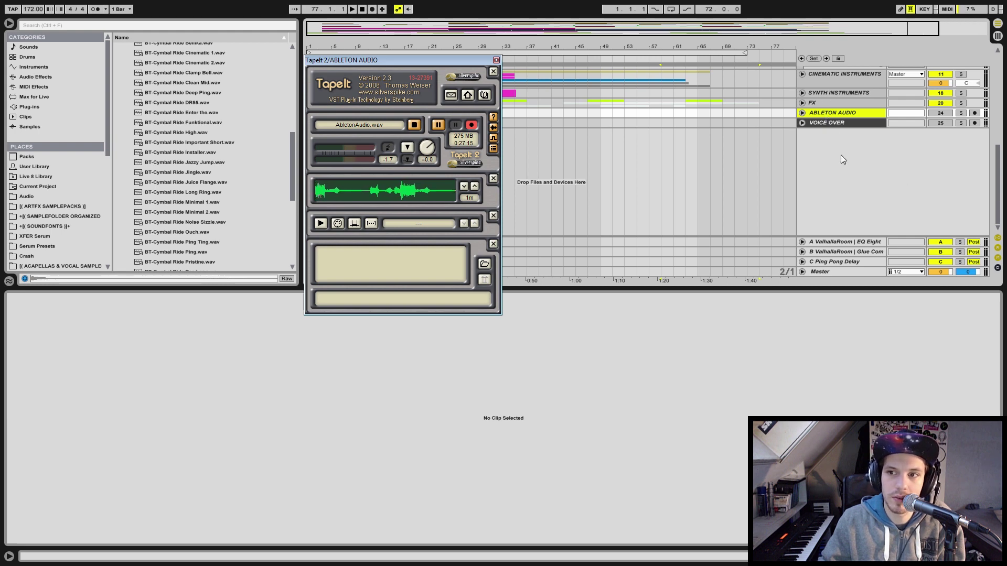
left_click_drag(1000, 188, 1001, 73)
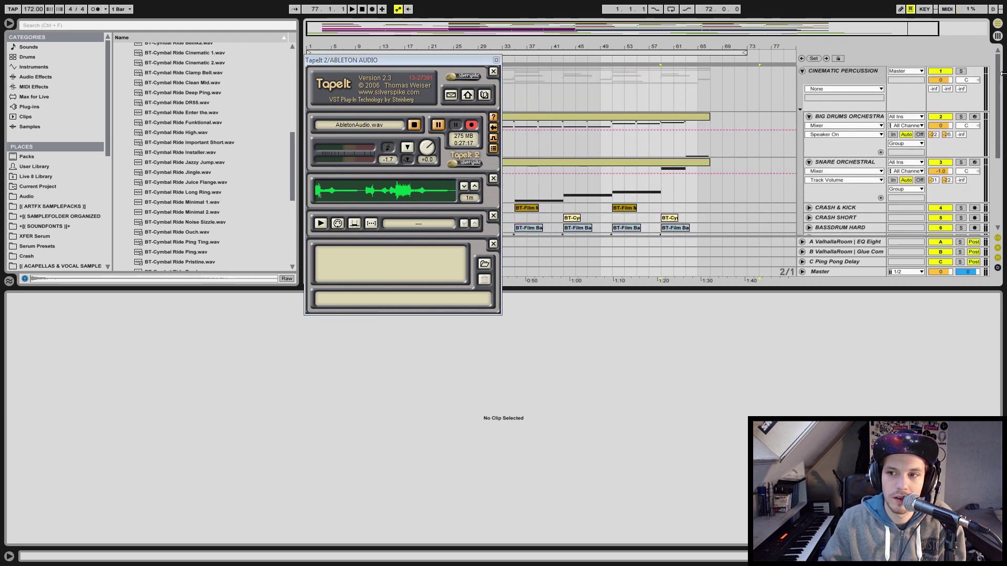
left_click(809, 116)
left_click(808, 127)
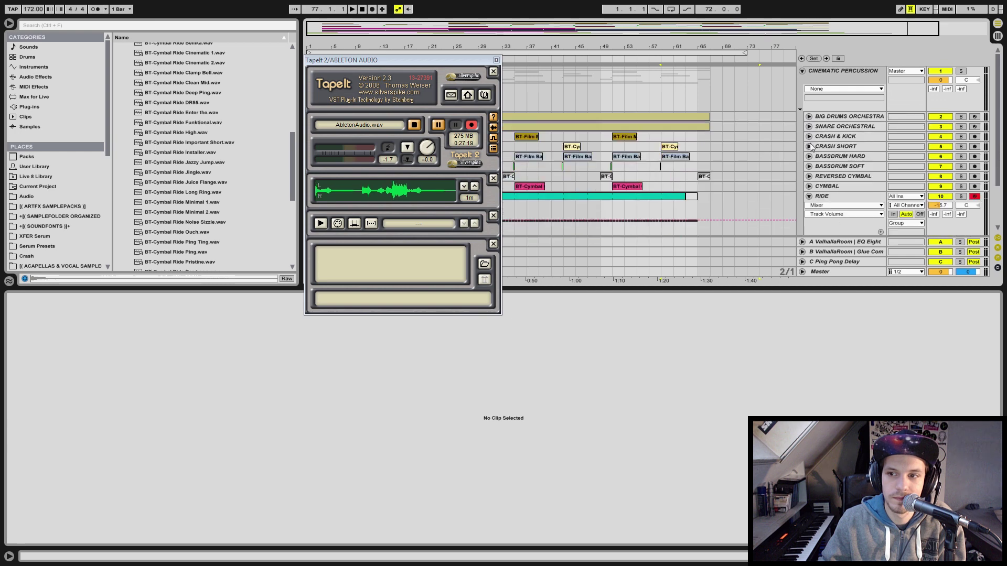
left_click(809, 197)
left_click(803, 73)
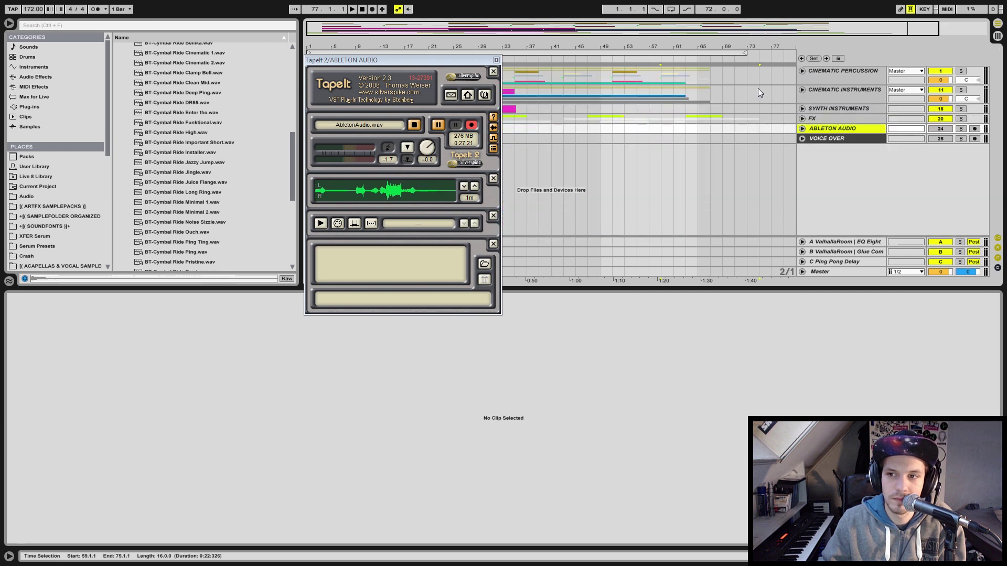
left_click(496, 61)
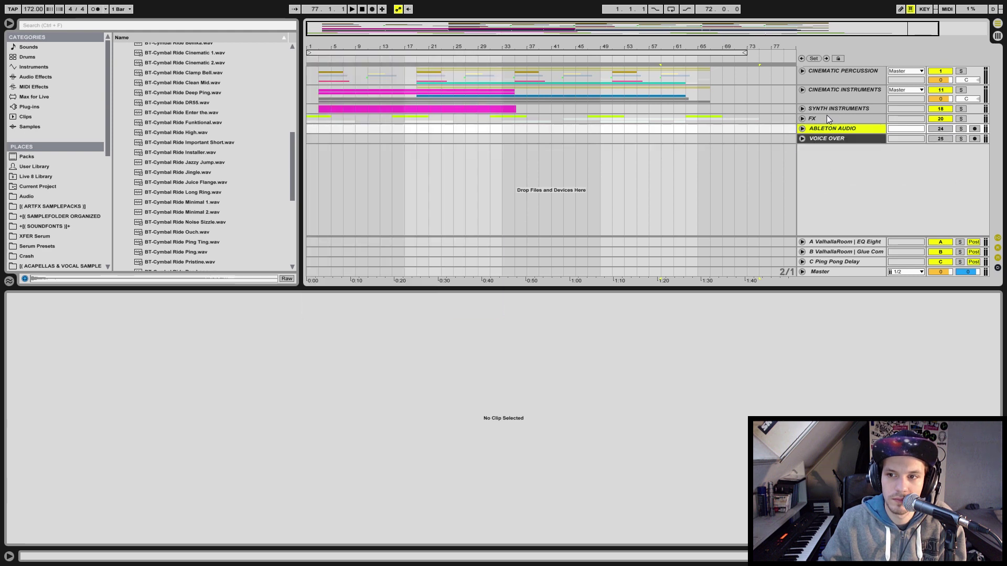
Select the FX group, collapse the 8-Cymbal sample folder and expand the Booms and Hits folder inside 10-Film
left_click(827, 116)
left_click_drag(295, 158, 301, 73)
left_click(126, 136)
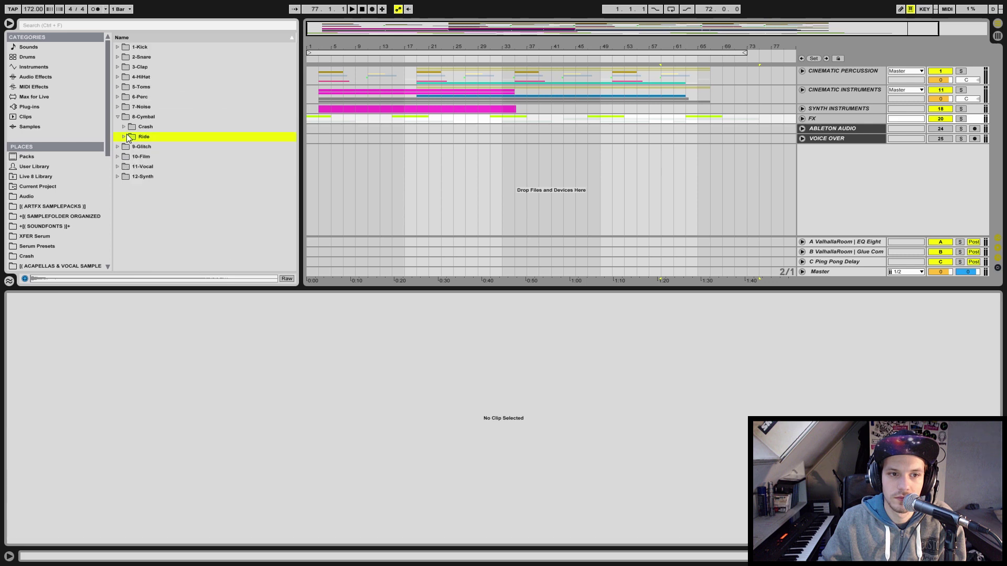
left_click(118, 117)
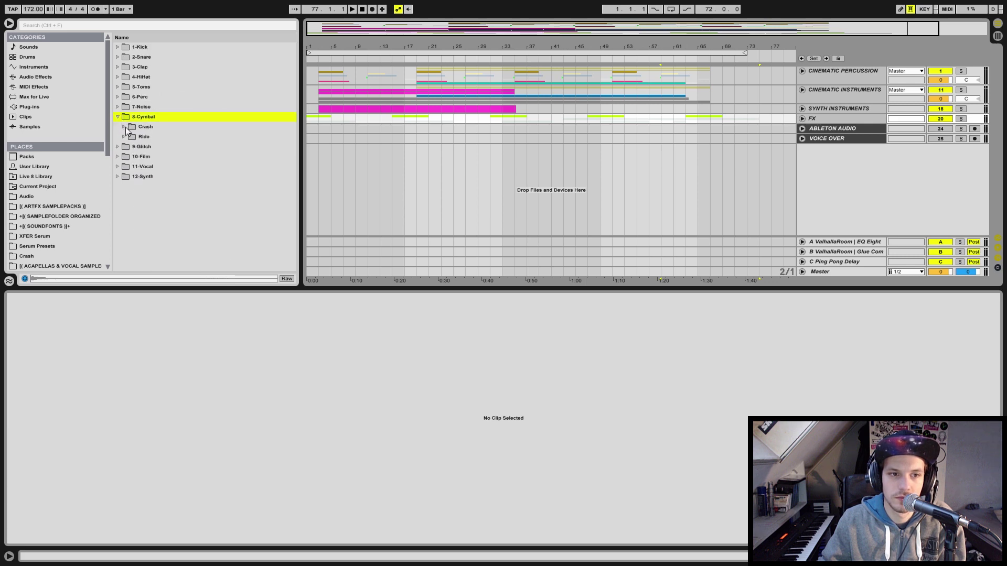
left_click(119, 117)
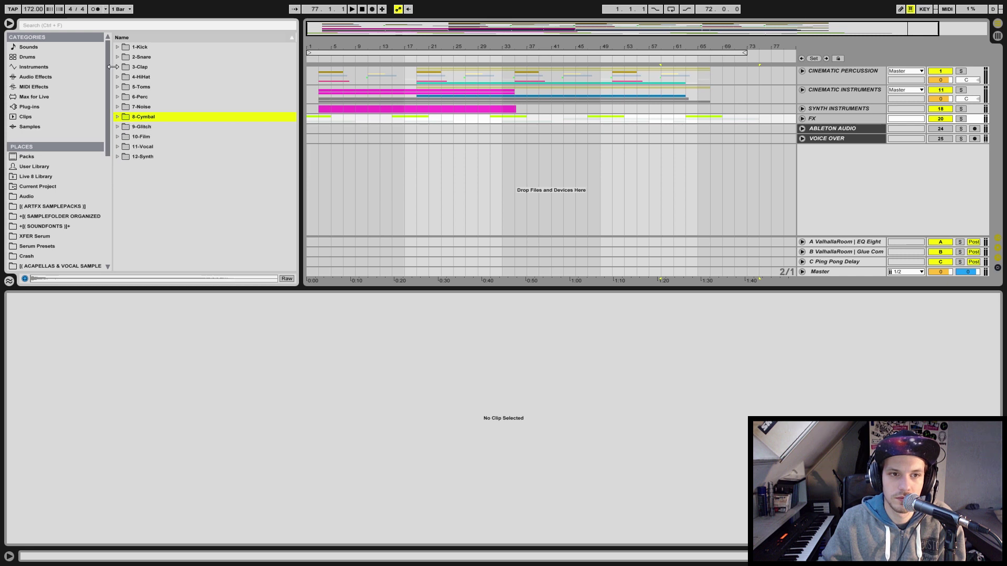
left_click(118, 137)
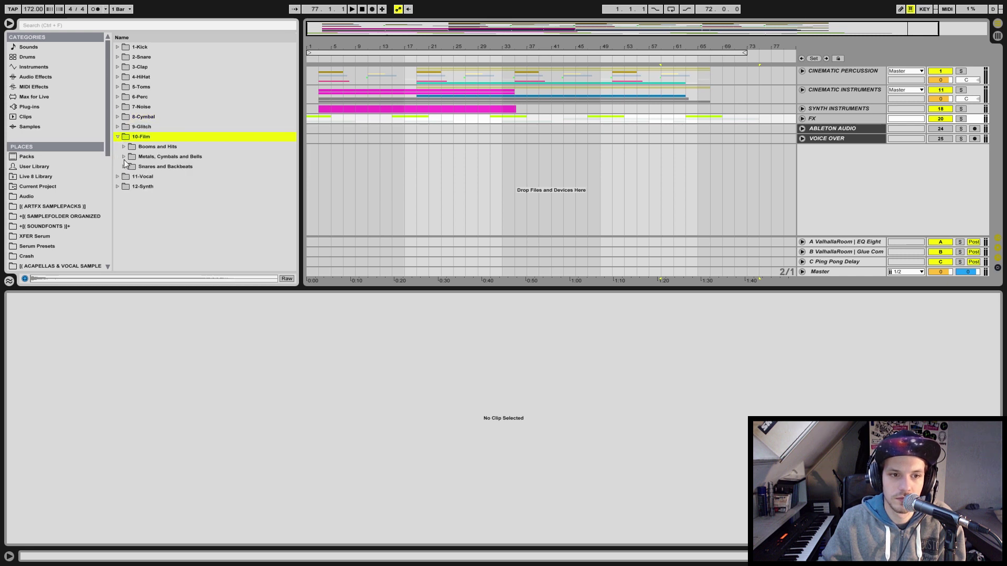
left_click(125, 148)
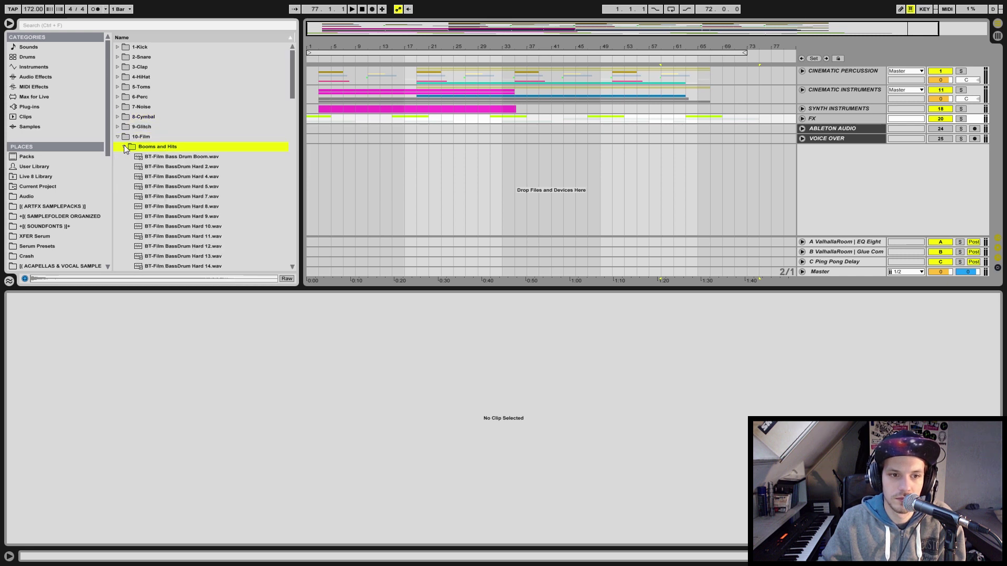
Audition the BT-Film BassDrum Hard 12 and BassDrum Hard 17 samples in the Booms and Hits folder
left_click(217, 246)
scroll(218, 244, "down", 1)
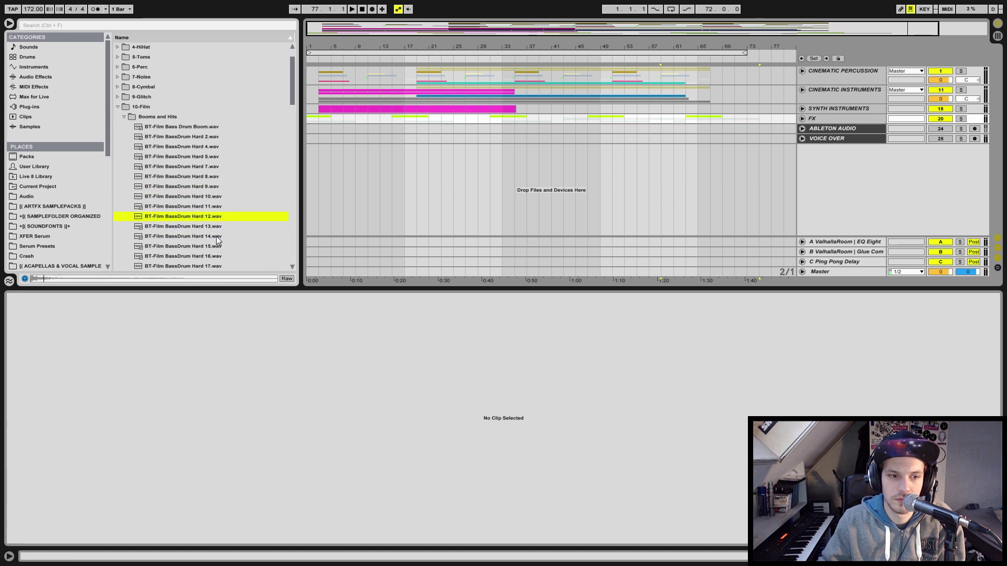
scroll(212, 242, "down", 1)
left_click(213, 229)
scroll(213, 230, "down", 1)
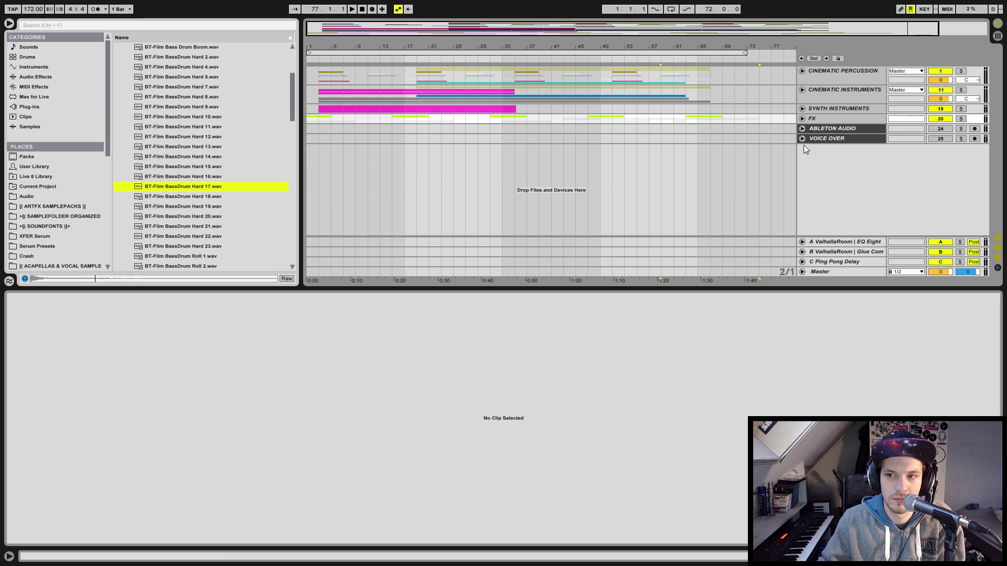
Unfold the Cinematic Percussion group and insert a new MIDI track below the RIDE track
left_click(802, 71)
mouse_move(708, 46)
left_mouse_down()
mouse_move(751, 63)
mouse_move(681, 40)
left_mouse_up()
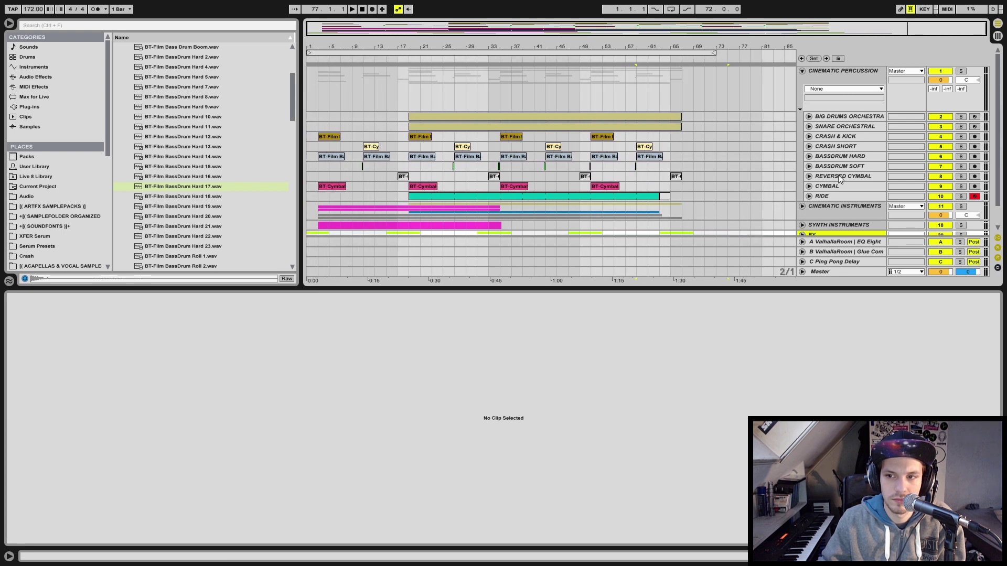
left_click(824, 199)
right_click(825, 199)
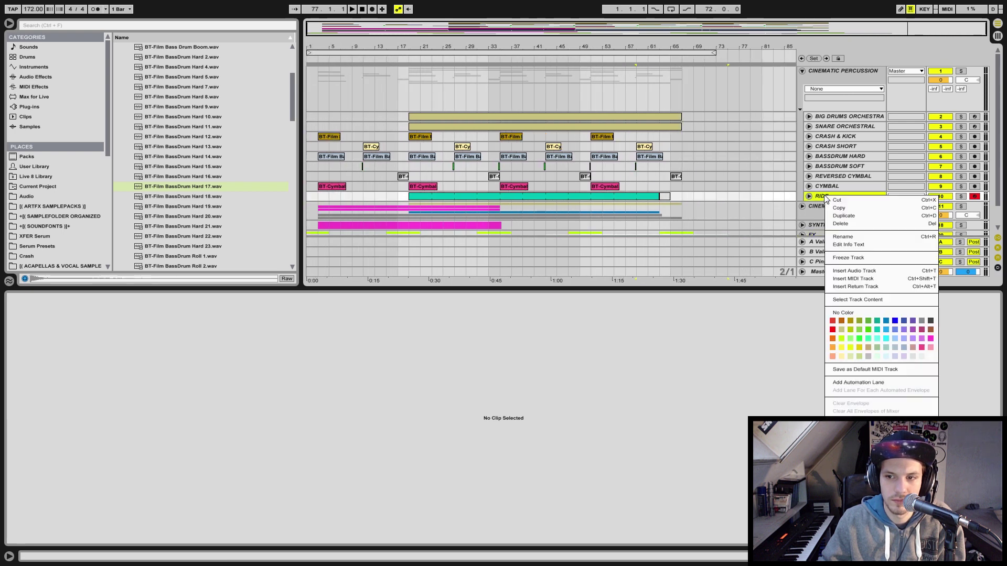
key("Return")
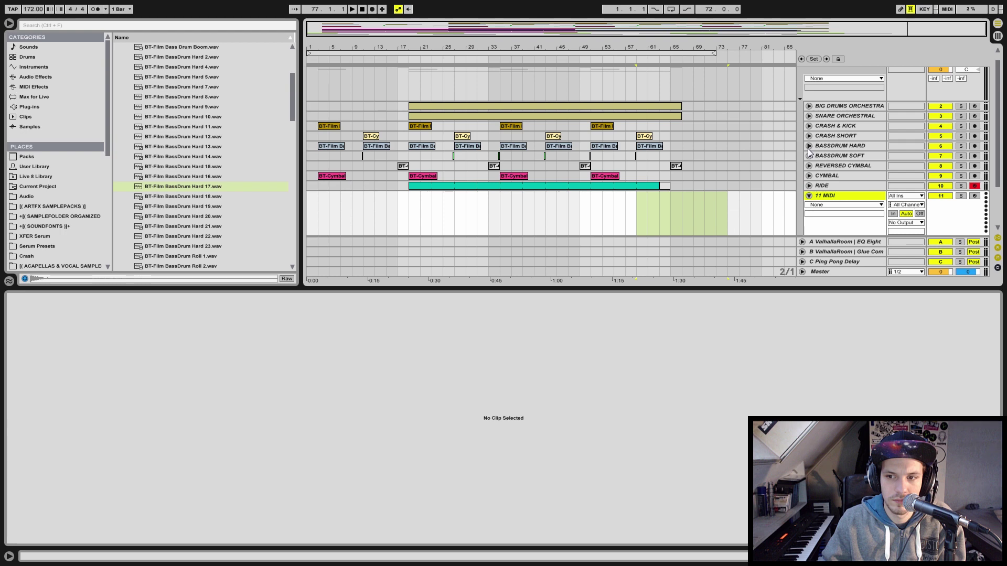
Load BT-Film BassDrum Hard 9 as an instrument on the new MIDI track and group it to a Drum Rack
left_click(190, 187)
scroll(192, 128, "up", 1)
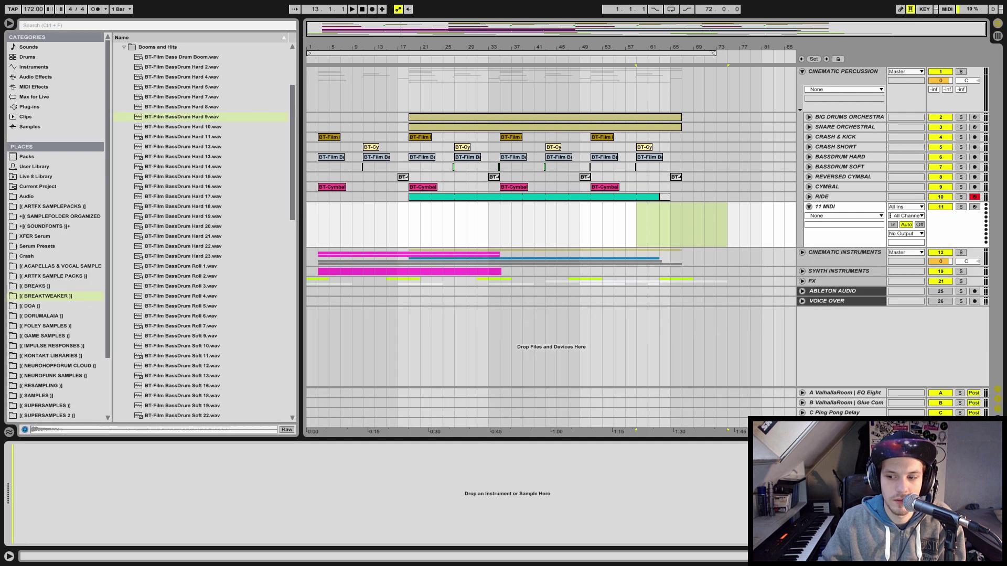
left_click_drag(511, 487, 229, 454)
right_click(226, 451)
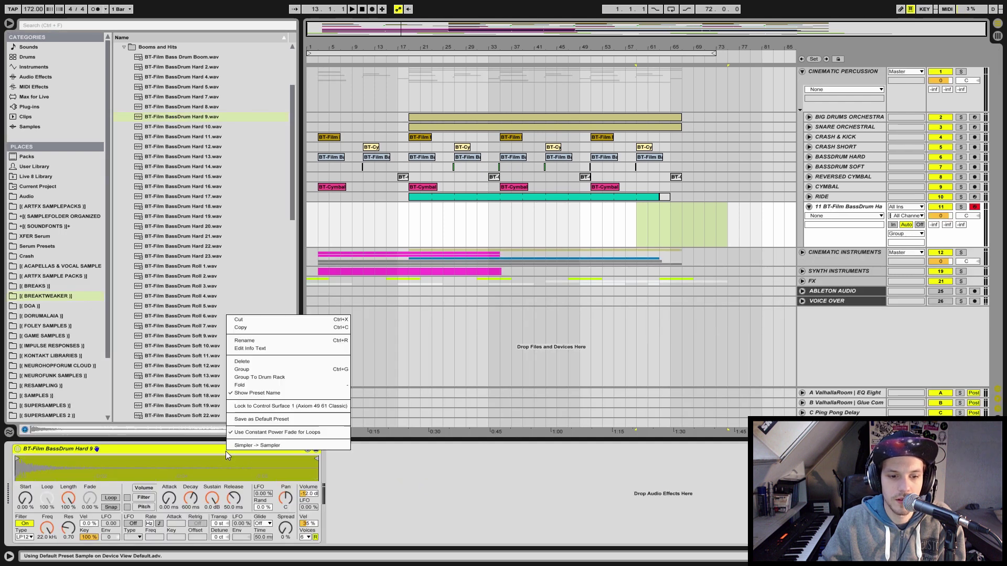
left_click(246, 381)
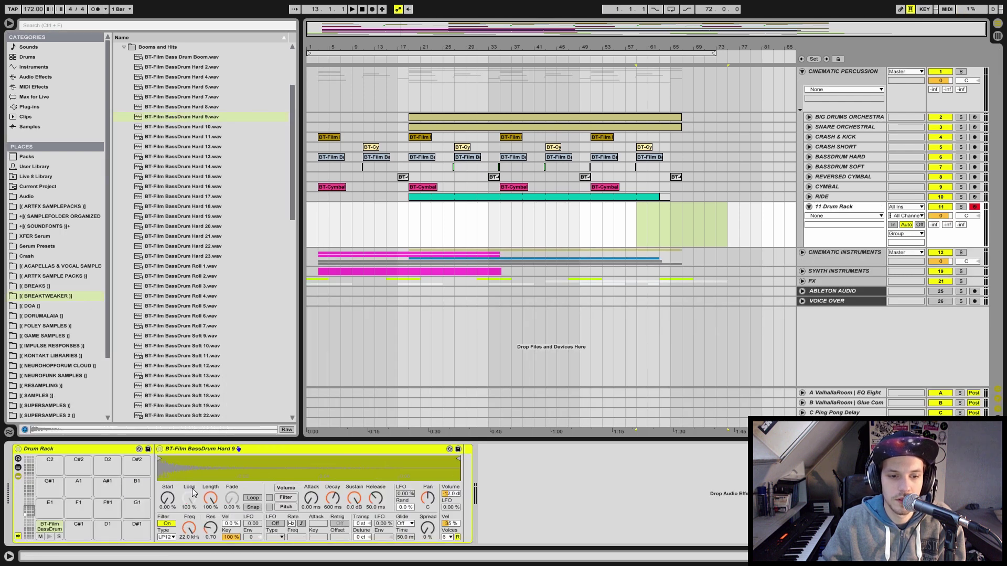
Create an empty MIDI clip from bar 59 to bar 67 on the Drum Rack track, open it and solo the track
left_click(639, 220)
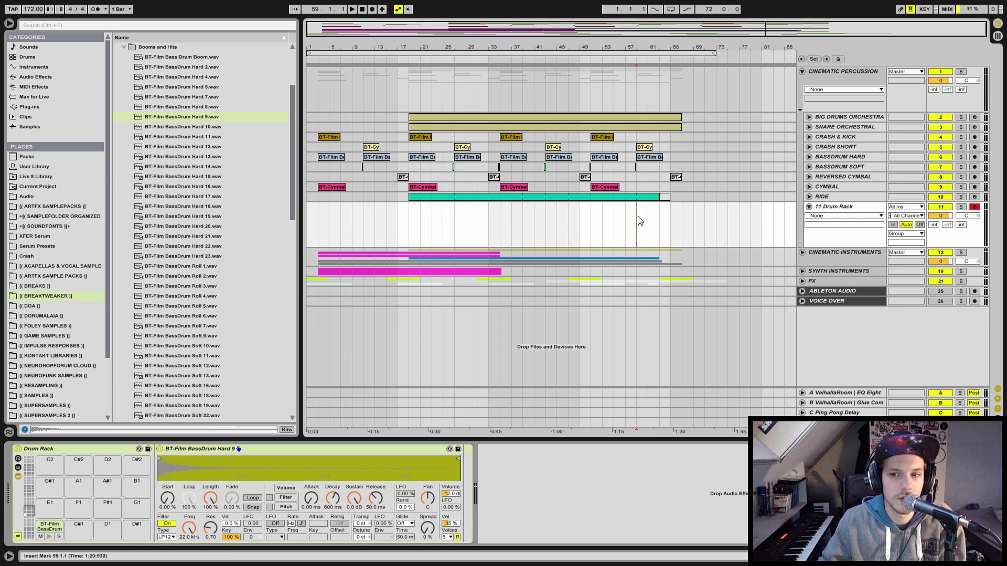
left_click_drag(639, 221, 659, 221)
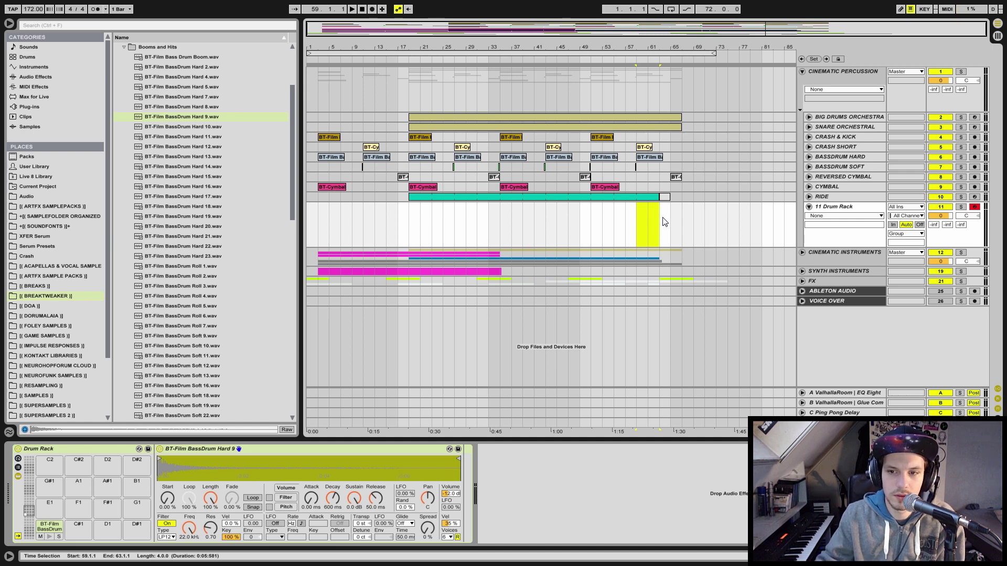
left_click(673, 222)
left_click_drag(682, 220, 644, 220)
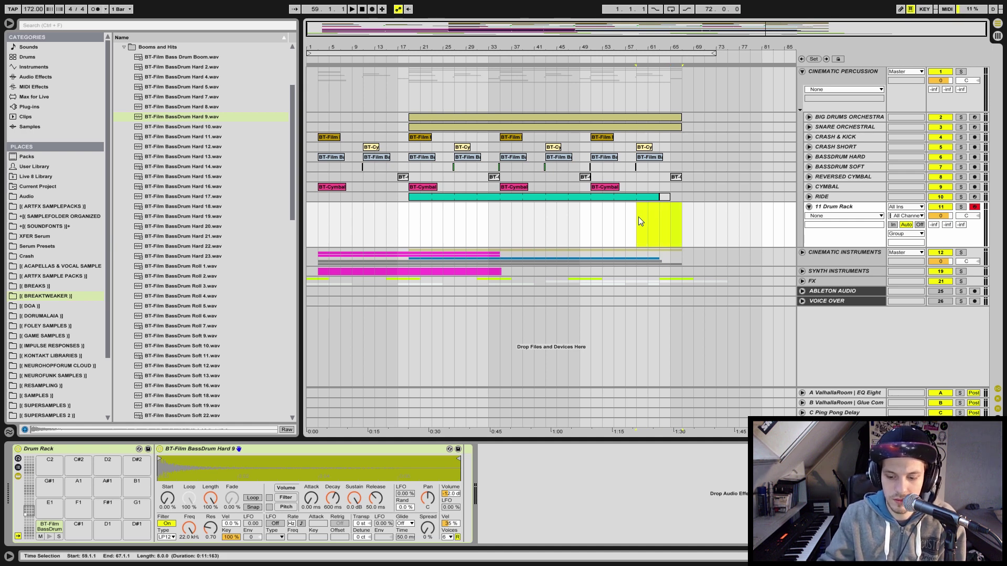
key("ctrl+shift+m")
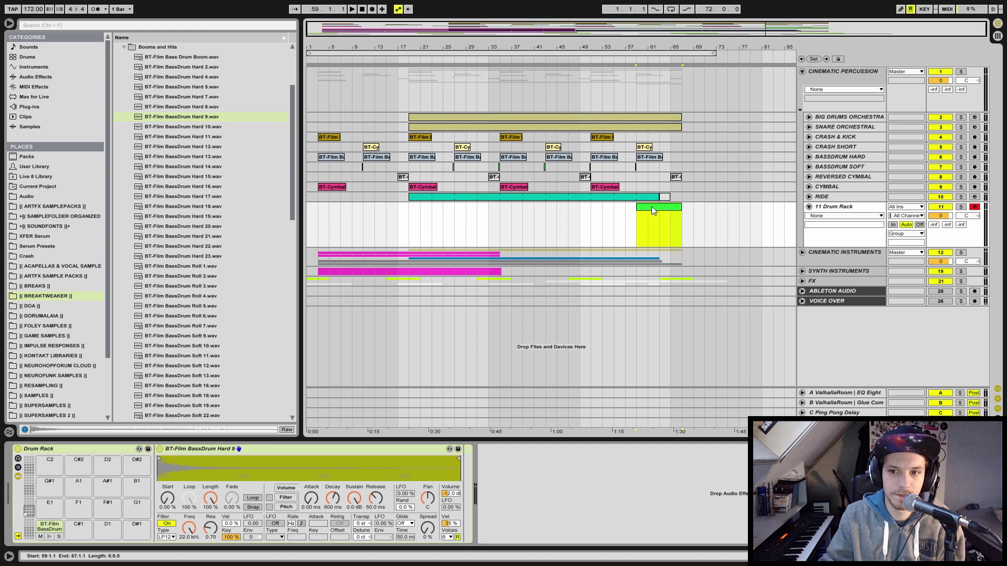
double_click(651, 206)
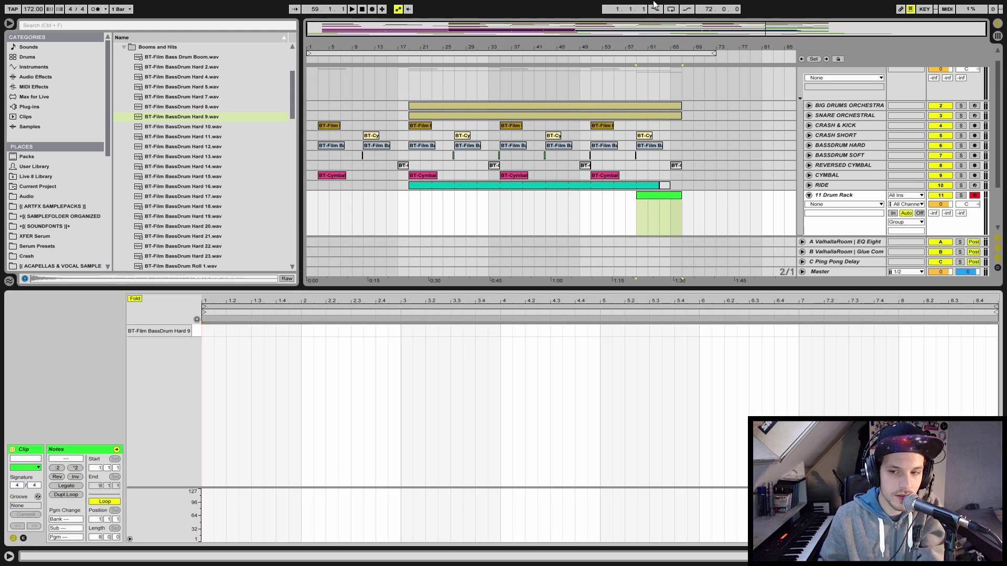
left_click(960, 195)
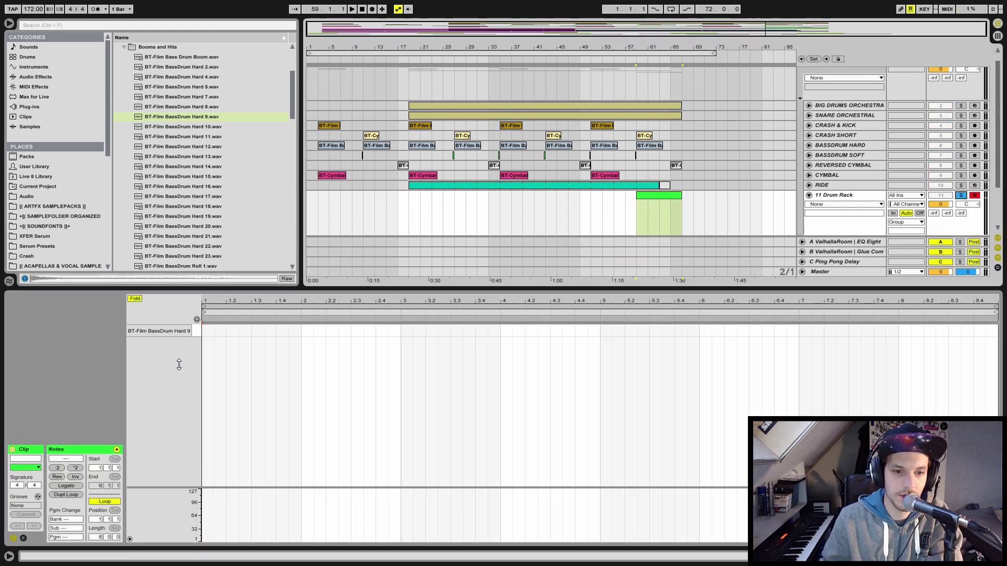
Draw an eighth bass drum note at 1.1.1 and sixteenth notes at 1.1.3 and 1.1.4, and play the pattern
left_click_drag(211, 302, 260, 302)
double_click(208, 330)
mouse_move(209, 331)
left_mouse_down()
mouse_move(351, 289)
mouse_move(292, 327)
mouse_move(262, 328)
mouse_move(328, 326)
mouse_move(310, 326)
left_mouse_up()
left_click(325, 331)
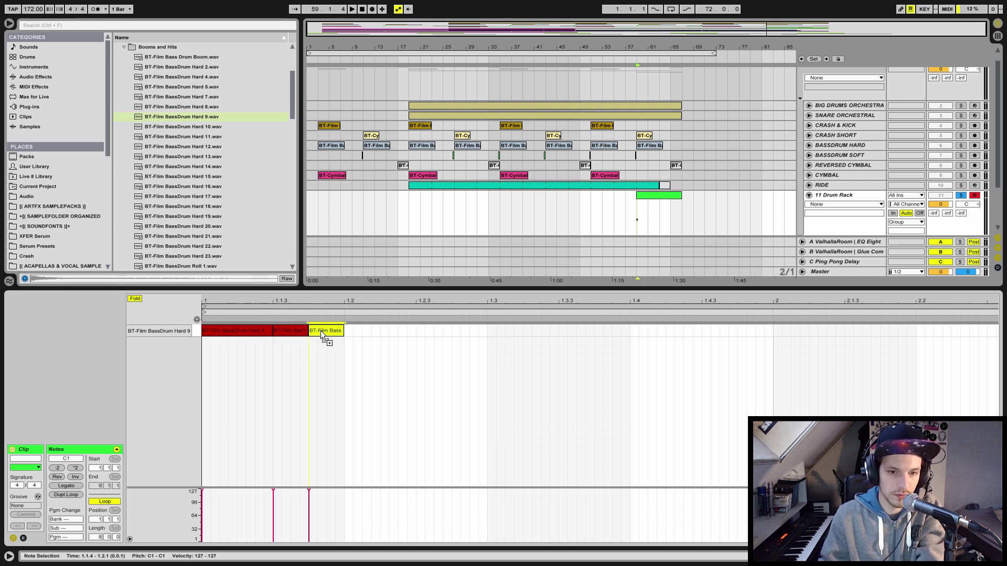
key("space")
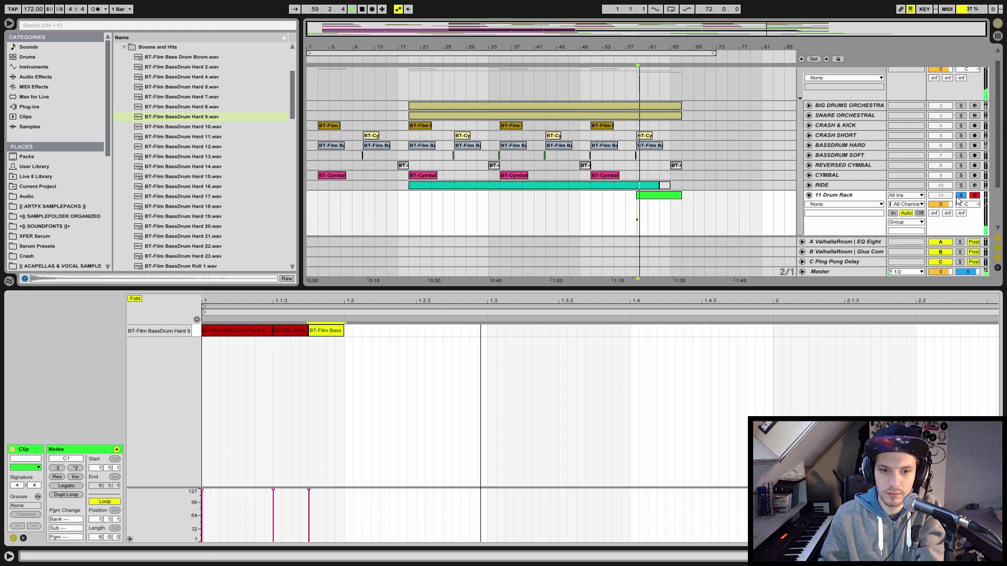
Lower the 1.1.3 note's velocity to 57 and lengthen it to an eighth over the 1.1.4 note
left_click(307, 331)
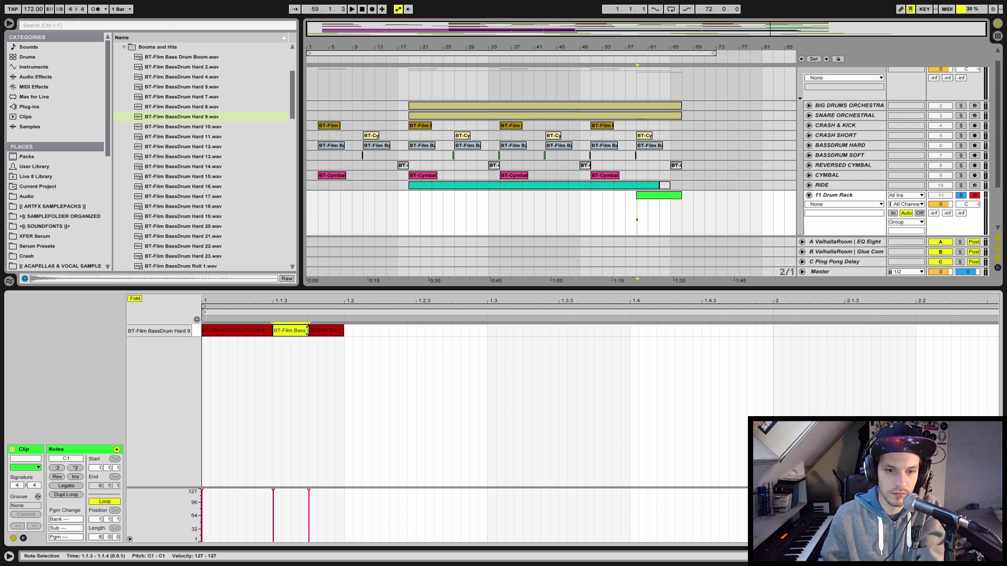
left_click_drag(301, 375, 355, 324)
left_click_drag(274, 495, 275, 518)
left_click(317, 353)
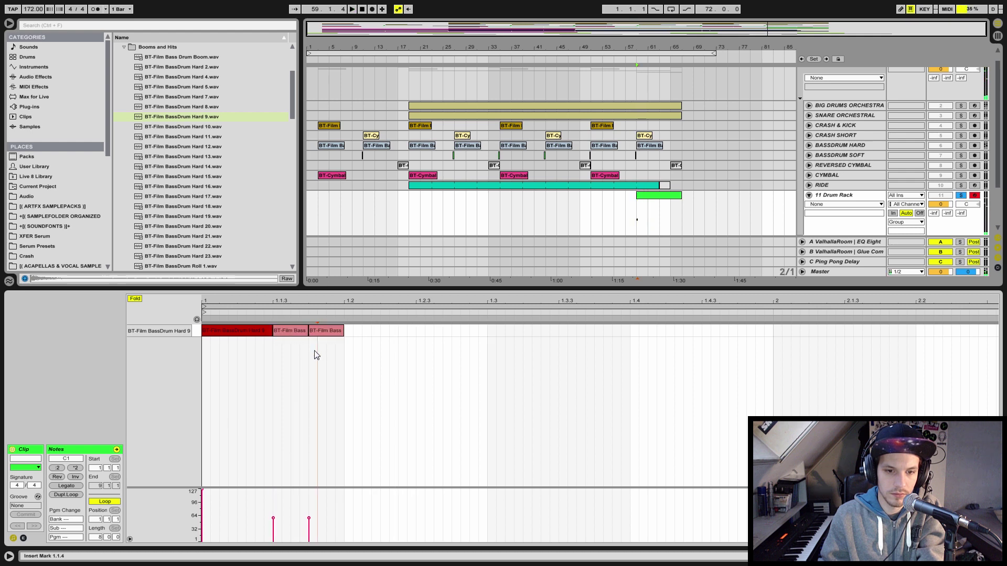
left_click(307, 331)
left_click_drag(308, 336, 316, 342)
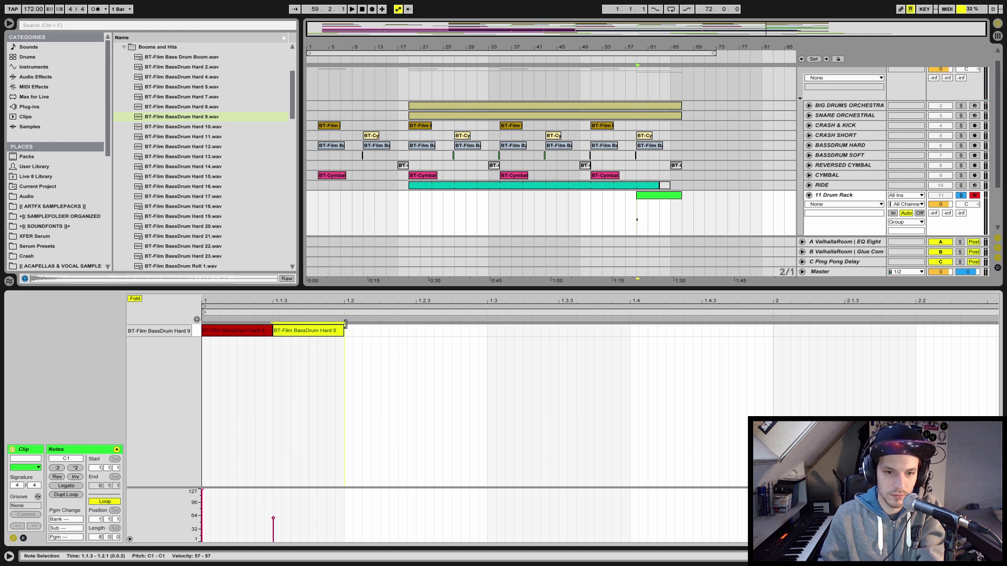
Duplicate the 1.1.3 note to 1.2.1, set the copy's velocity to 78 and listen to the pattern
key("ctrl+d")
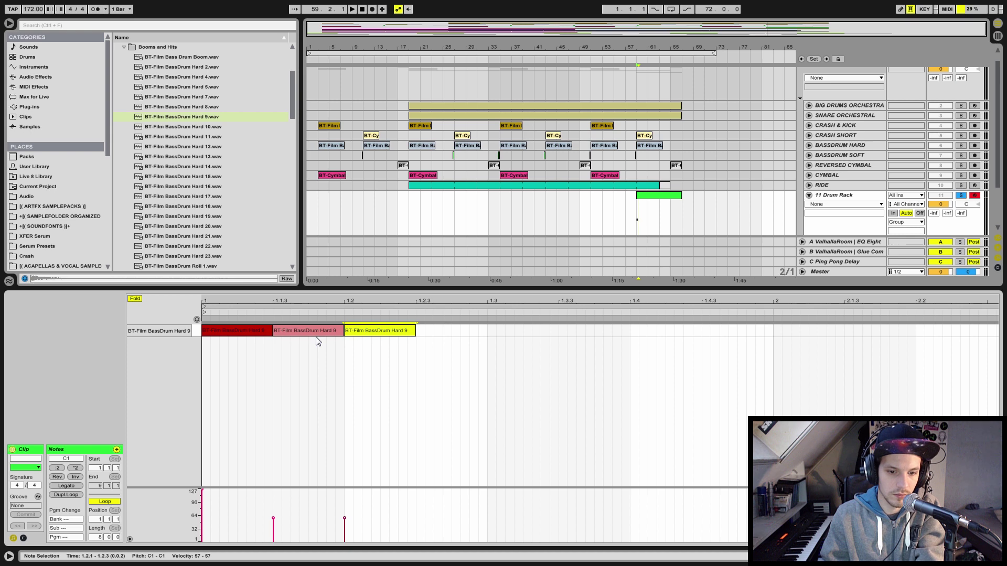
left_click_drag(344, 518, 345, 510)
key("space")
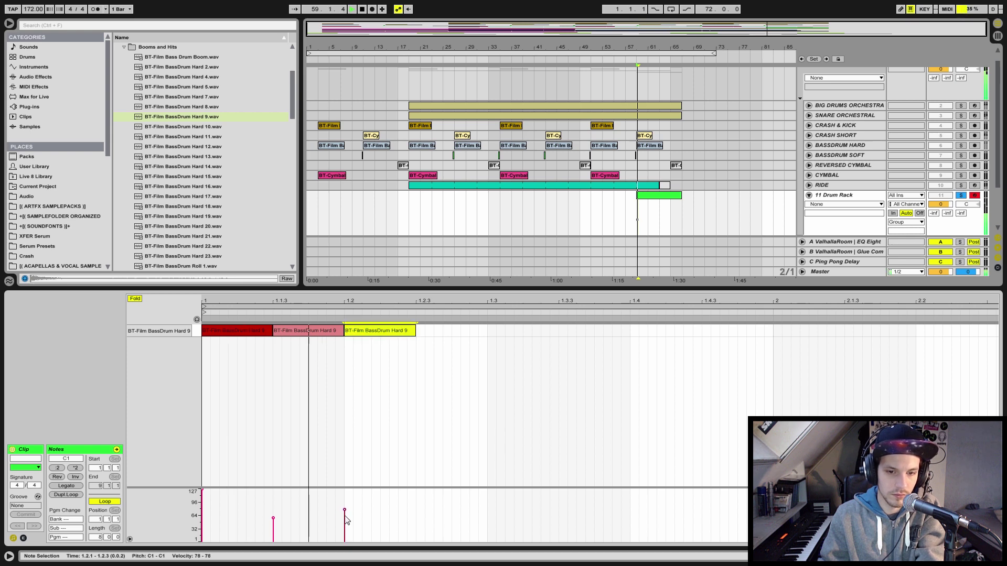
key("space")
Duplicate the three-note pattern twice and delete the note that extends past the first bar
key("ctrl+a")
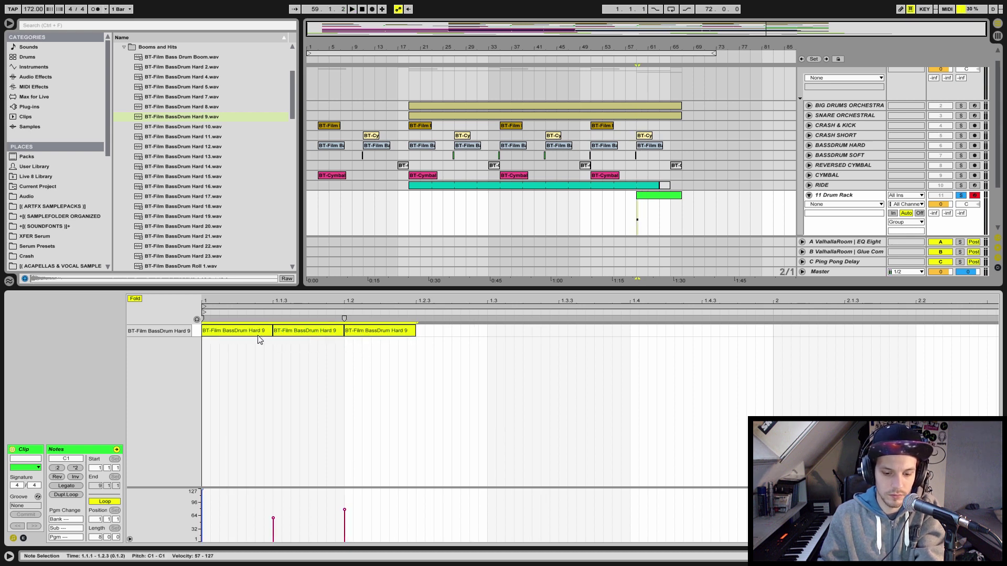
key("ctrl+d")
key("ctrl+d")
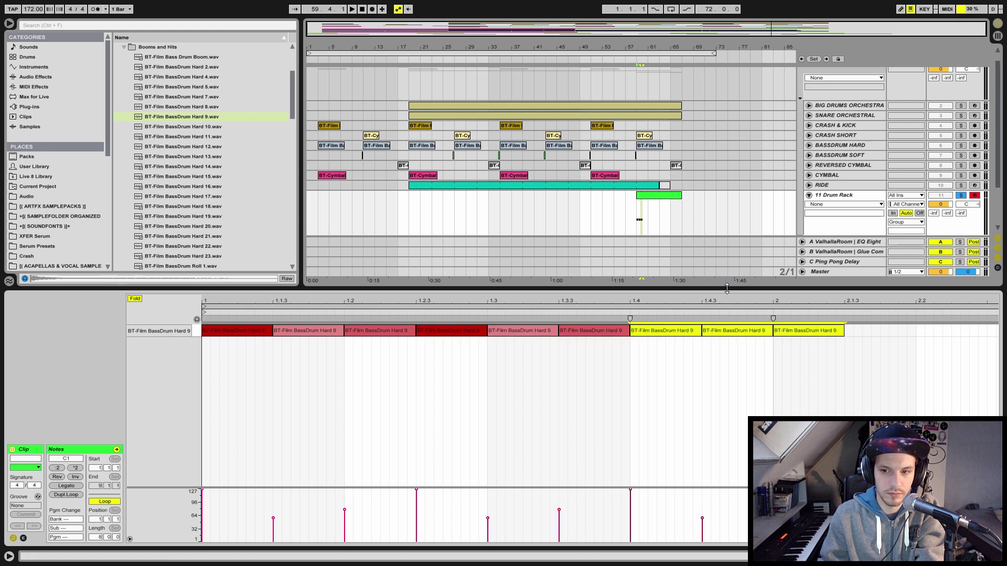
left_click(806, 340)
left_click(807, 332)
key("Delete")
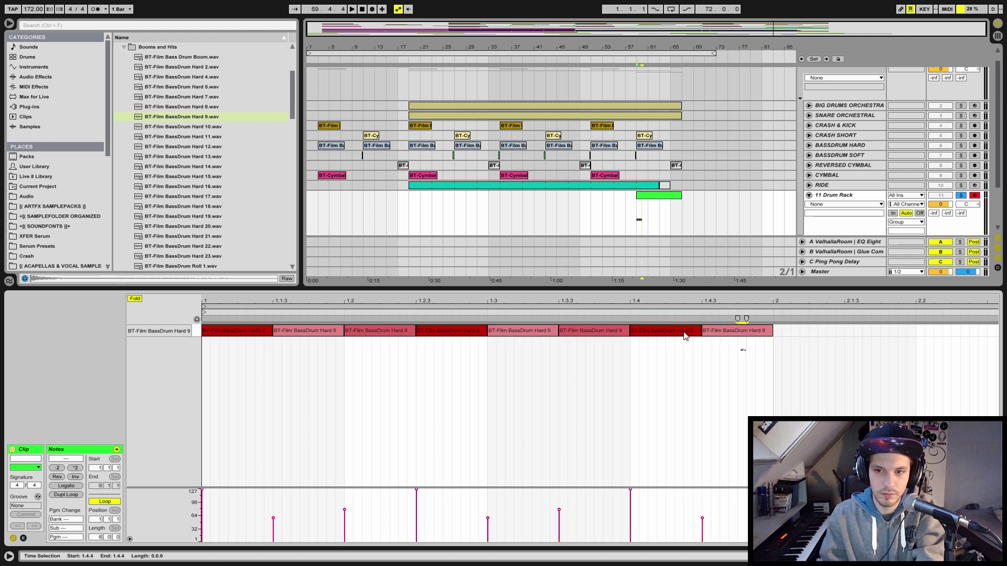
Duplicate the one-bar bass drum pattern until it fills bars 1 to 4 of the clip, checking it by playback
left_click_drag(745, 351, 205, 289)
key("space")
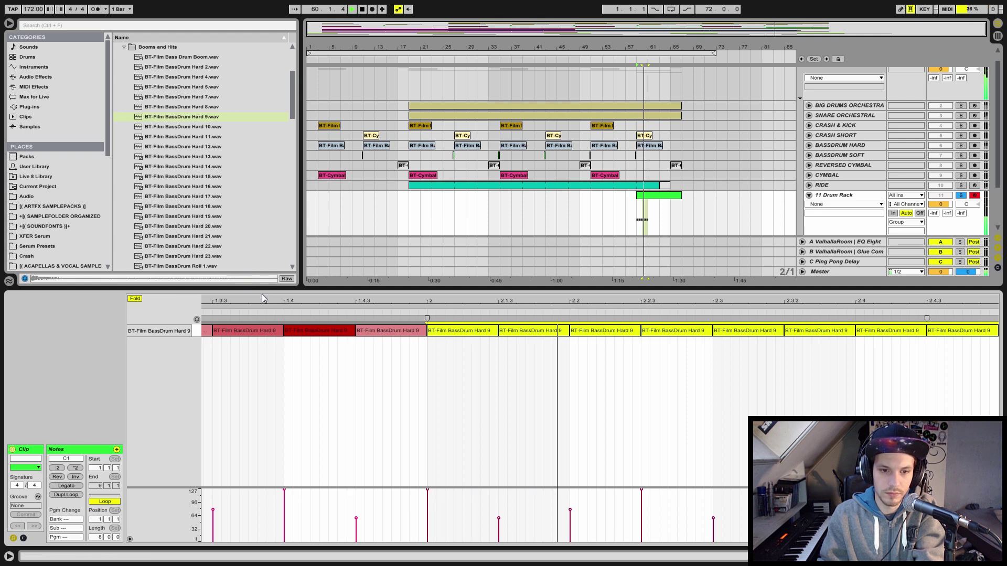
left_click_drag(262, 300, 262, 241)
key("space")
left_click_drag(390, 342, 206, 298)
key("ctrl+d")
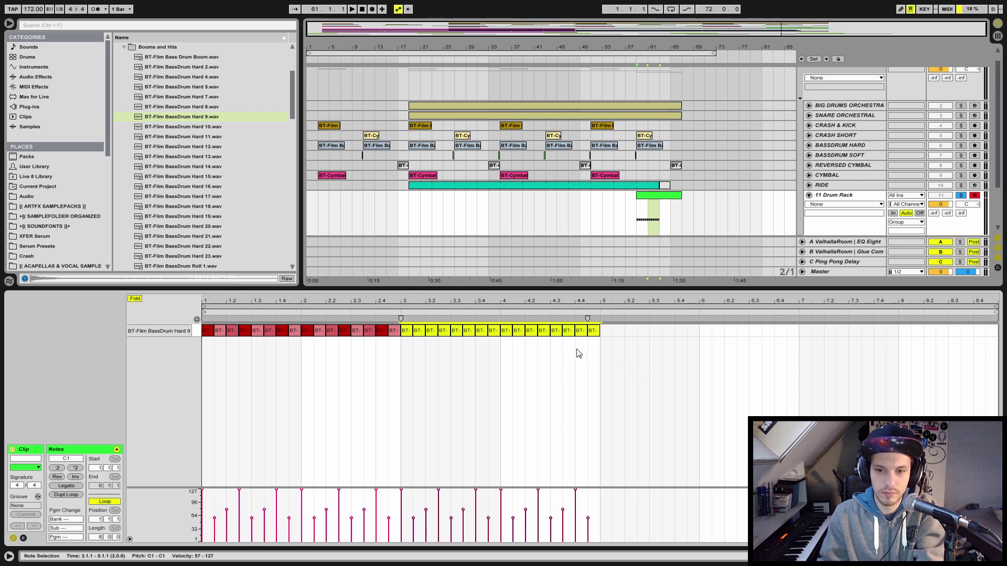
Shorten the note at 4.1.1 to a sixteenth and add a sixteenth ghost note at 4.1.2 with velocity 29
left_click(512, 349)
left_click_drag(525, 302, 521, 336)
left_click(480, 331)
left_click_drag(495, 331, 478, 331)
key("ctrl+d")
left_click_drag(486, 497, 486, 526)
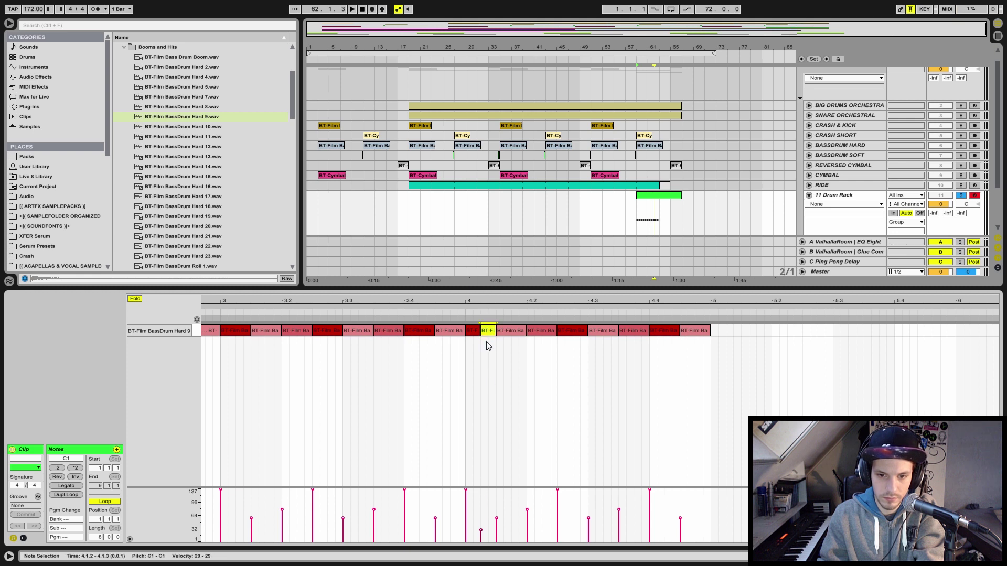
left_click_drag(490, 332, 701, 331)
Play the drum pattern from bar 59 and raise the BassDrum Hard 9 Simpler's release to 2.82 s
left_click(629, 217)
left_click(639, 216)
key("space")
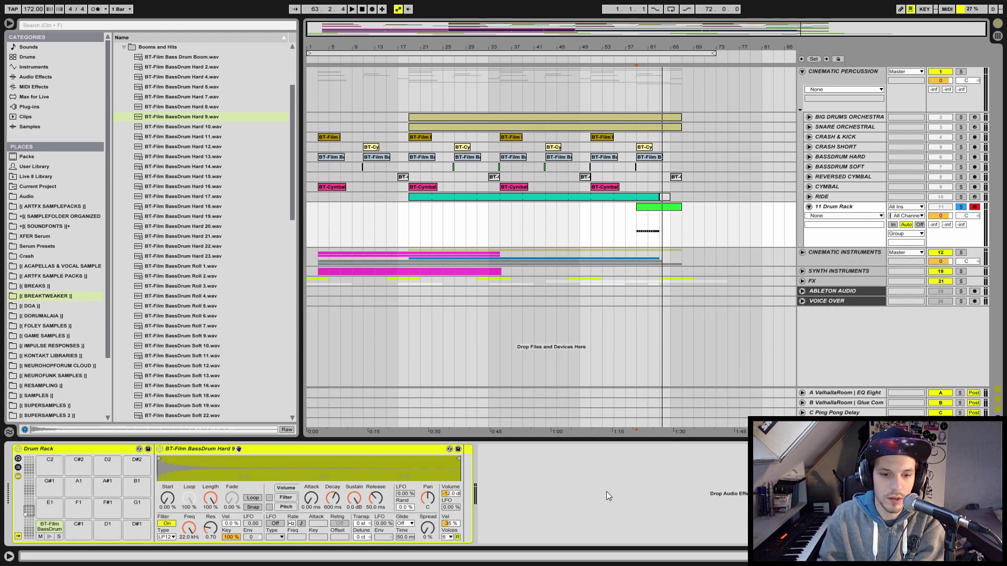
left_click_drag(374, 502, 373, 500)
key("space")
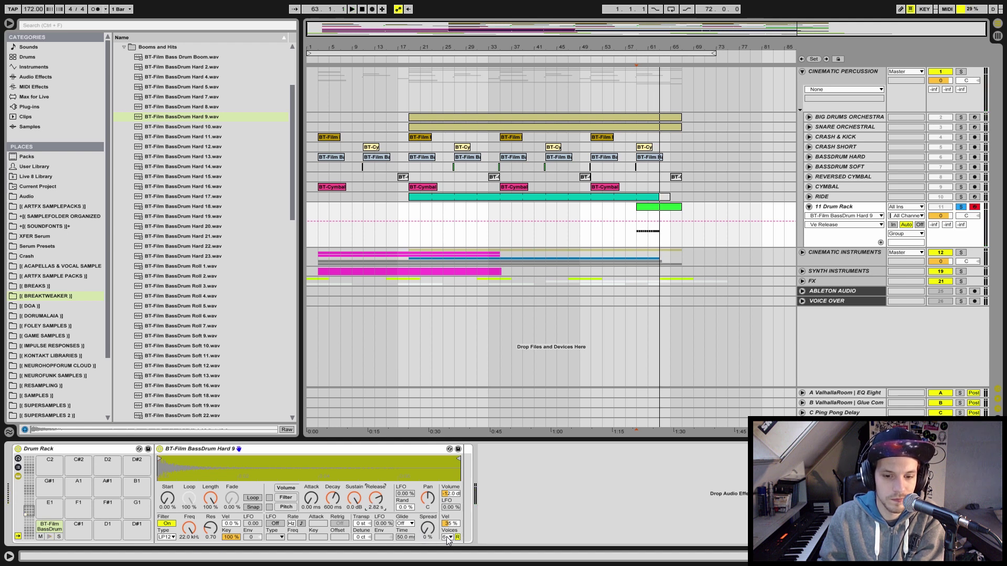
Convert the BassDrum Hard 9 Simpler to a Sampler and set its volume envelope release to 5.41 s
right_click(215, 451)
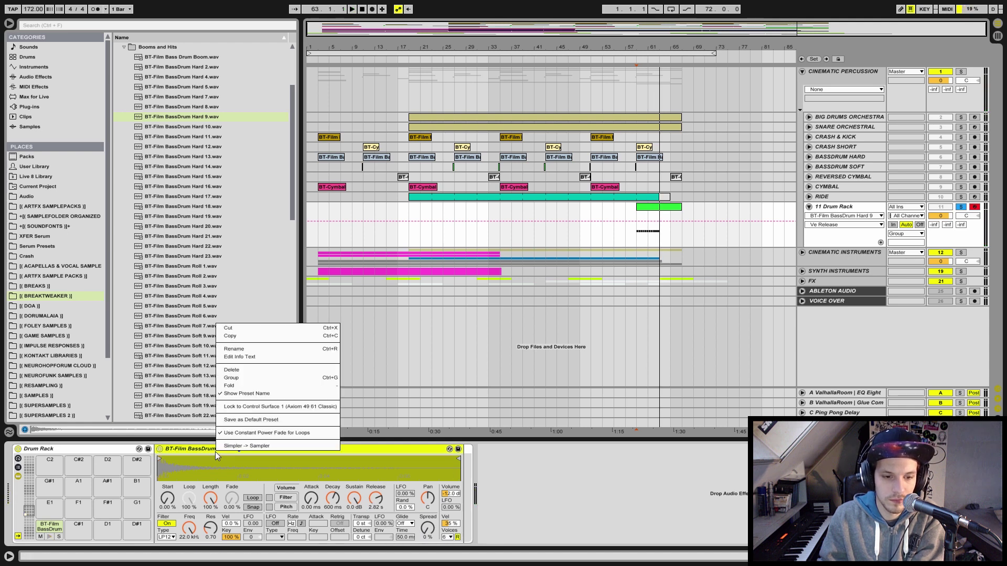
left_click(244, 447)
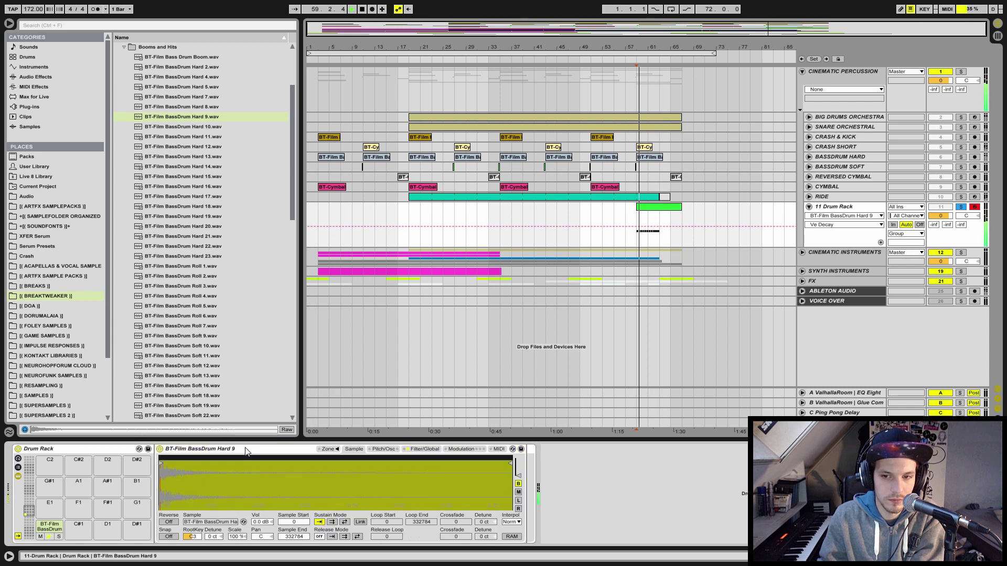
left_click(426, 449)
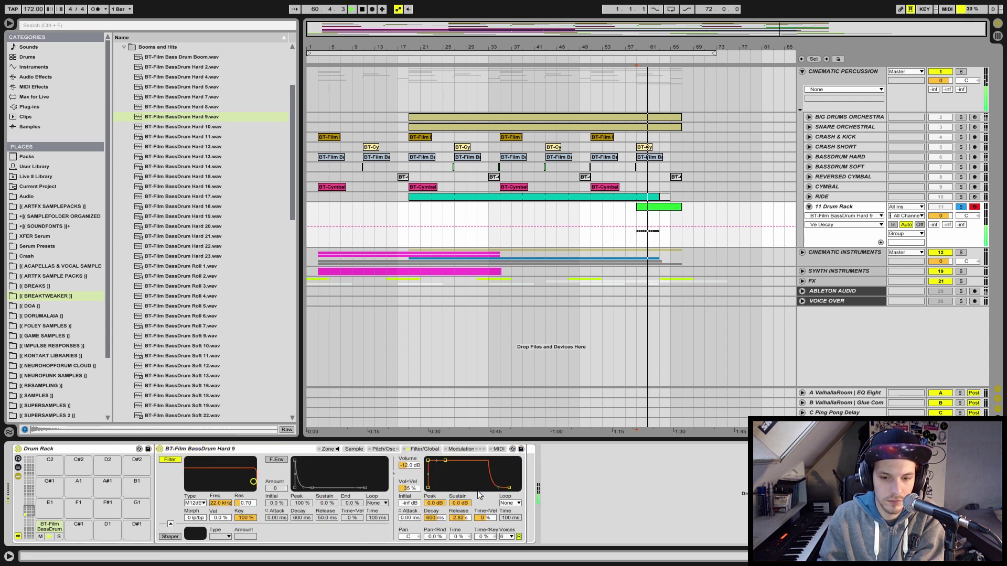
left_click_drag(465, 520, 465, 504)
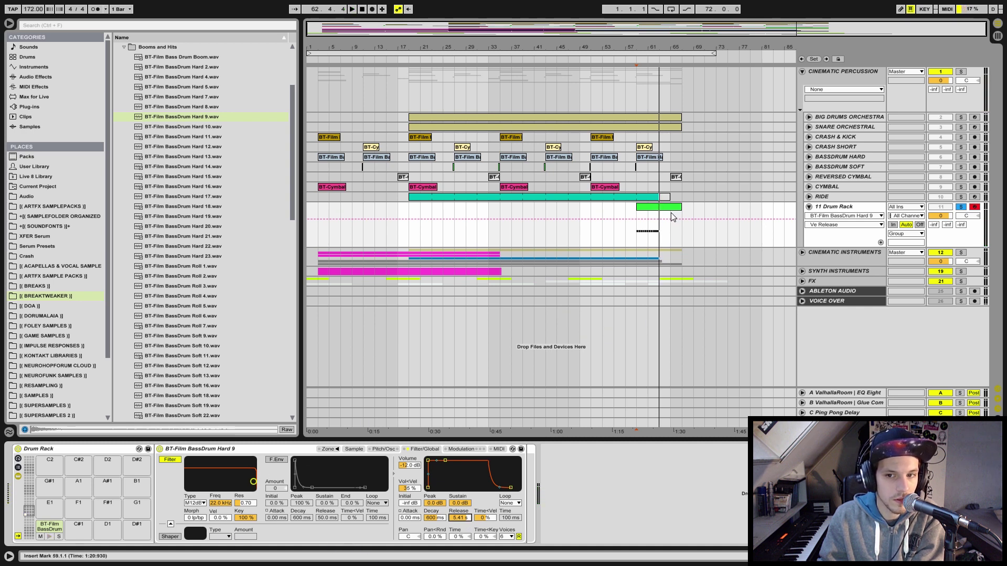
Load BT-Film BassDrum Hard 11, 9, 7 and 4 onto pads C1, C#1, D1 and D#1, and open the drum clip's notes
left_click_drag(680, 219, 631, 212)
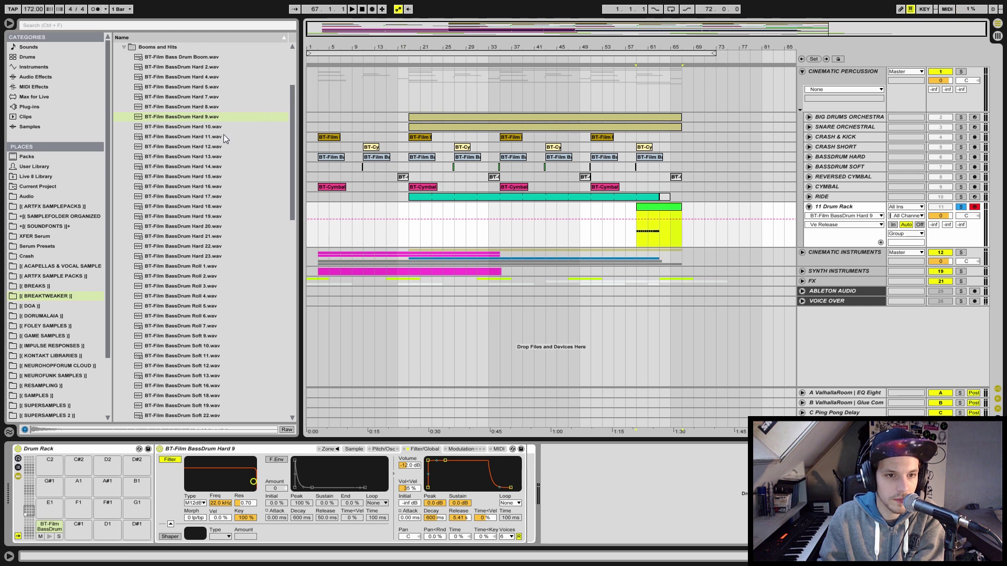
left_click(203, 138)
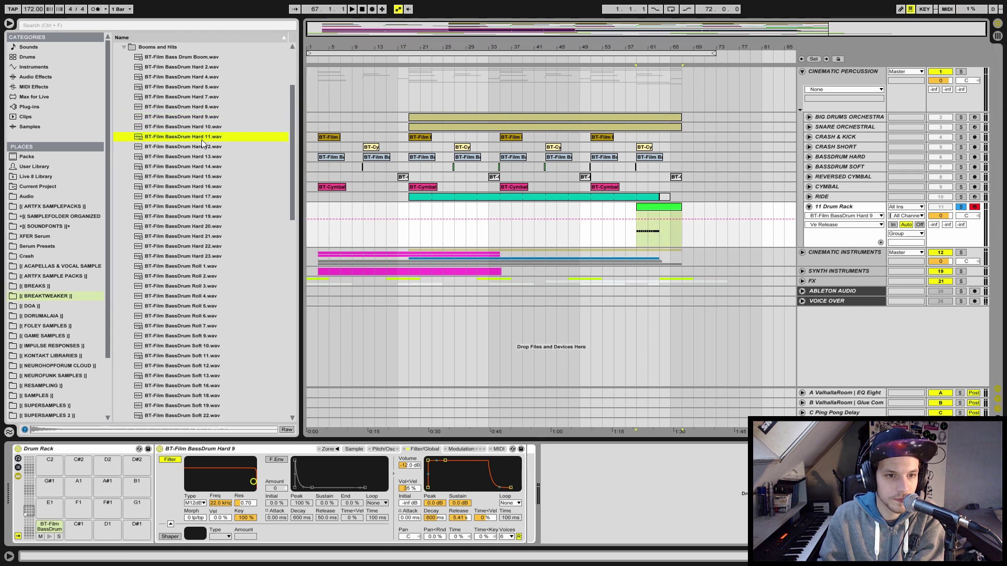
left_click(50, 527)
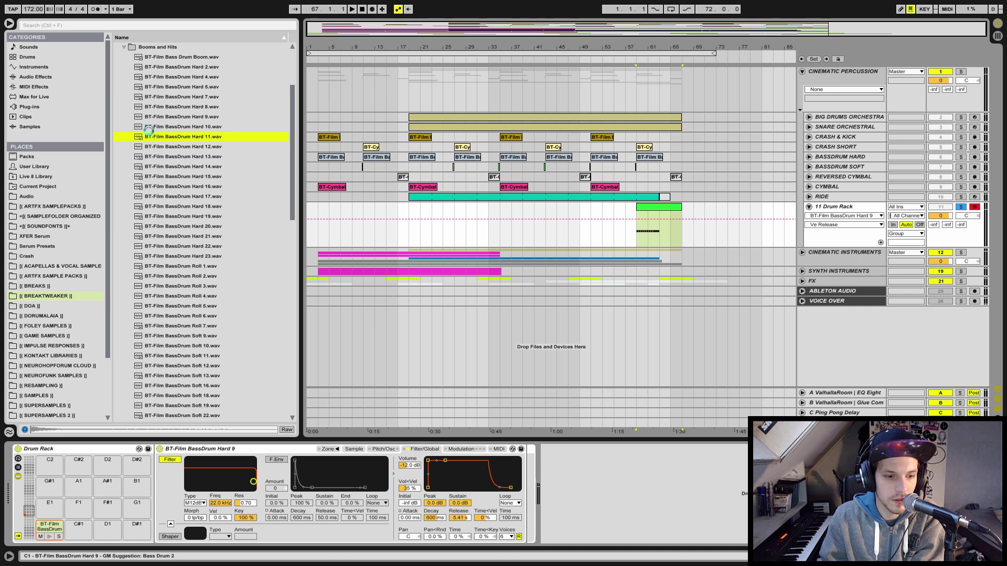
key("Return")
left_click(202, 117)
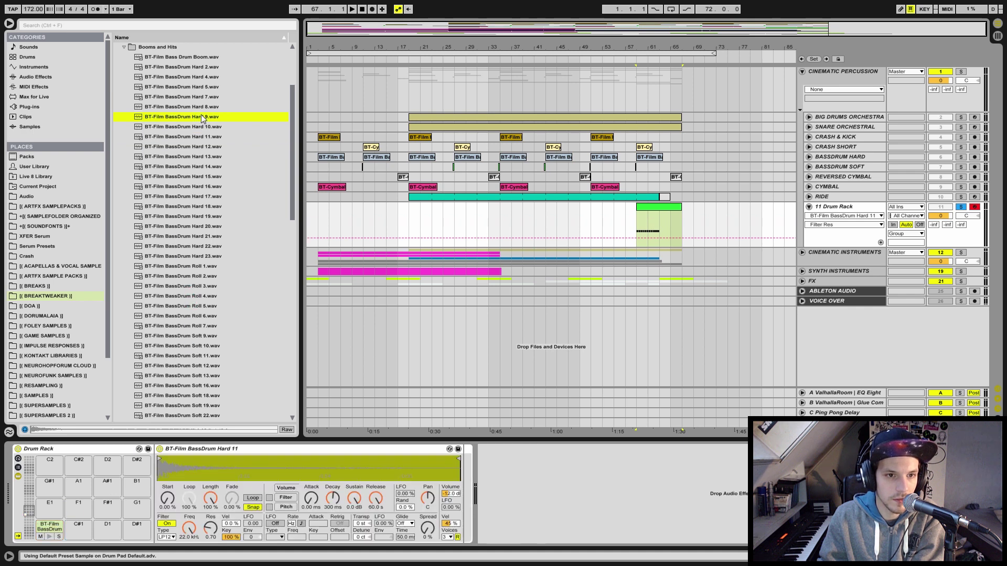
key("Return")
left_click(203, 97)
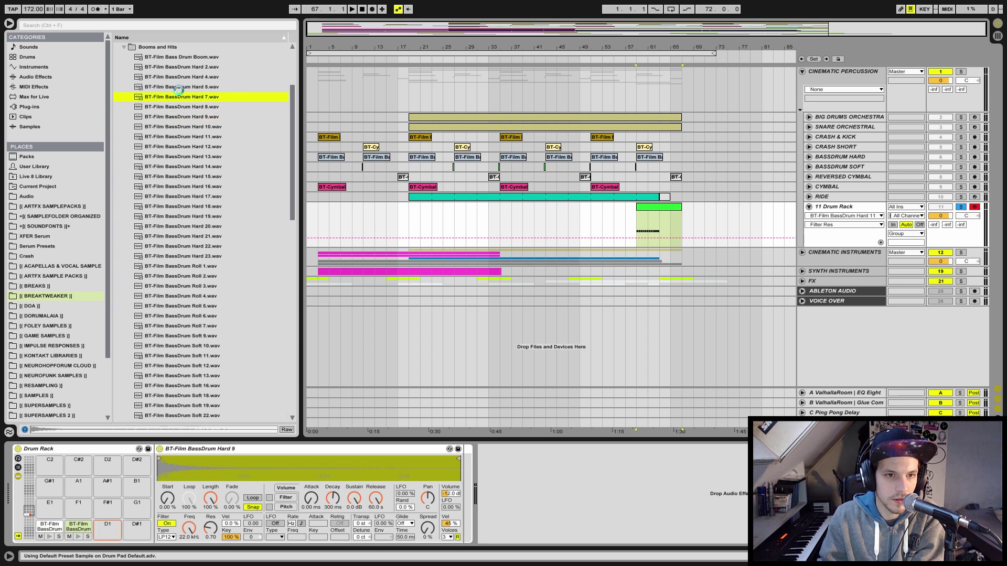
left_click(194, 77)
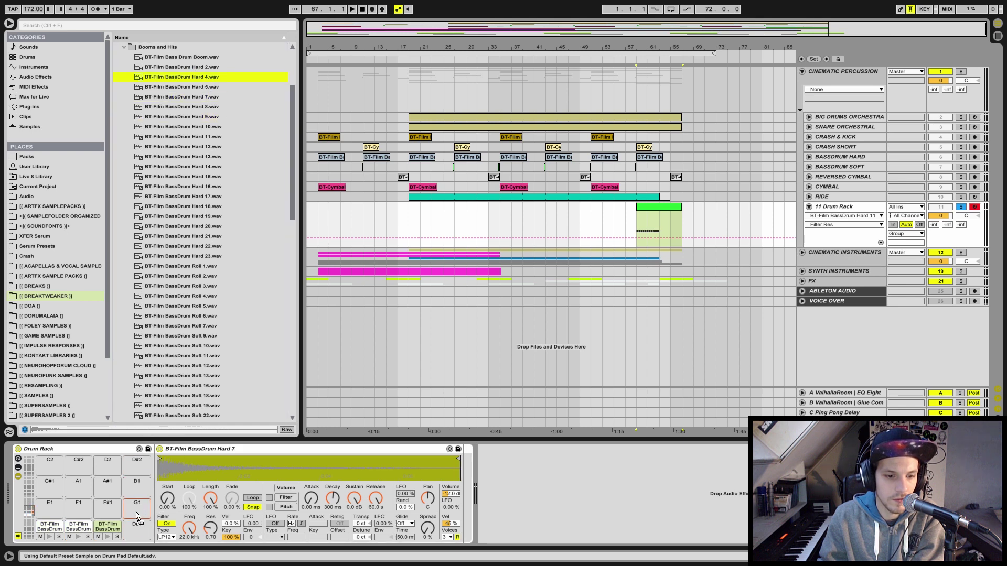
double_click(644, 209)
left_click_drag(230, 300, 407, 300)
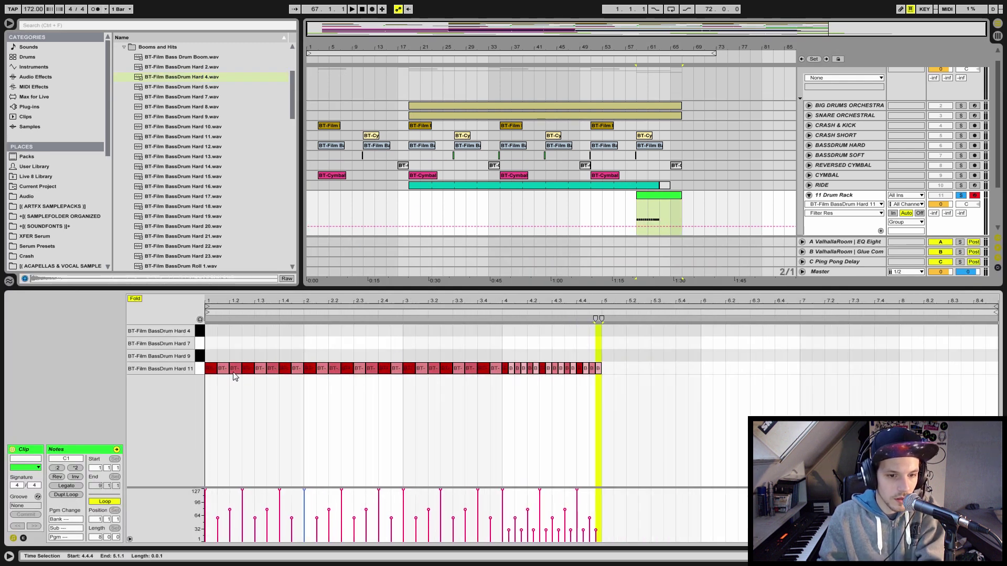
left_click(234, 368)
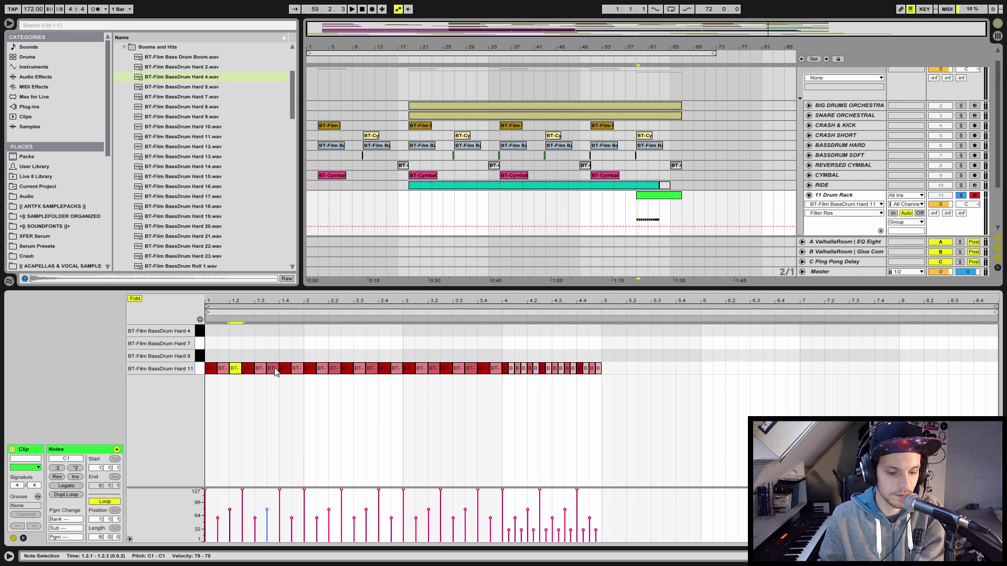
left_click(273, 368)
left_click(235, 368, "shift")
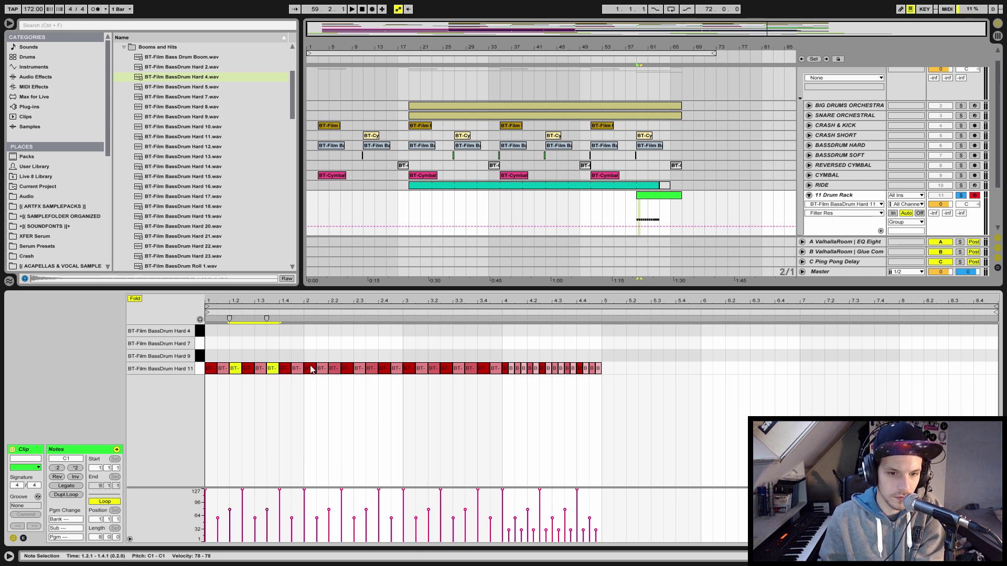
left_click(336, 370, "shift")
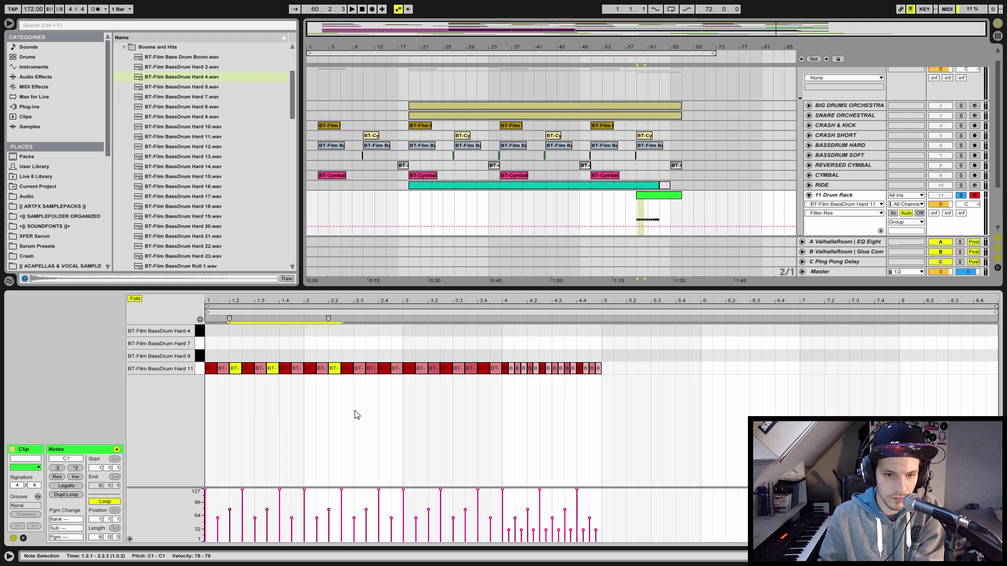
left_click(271, 393)
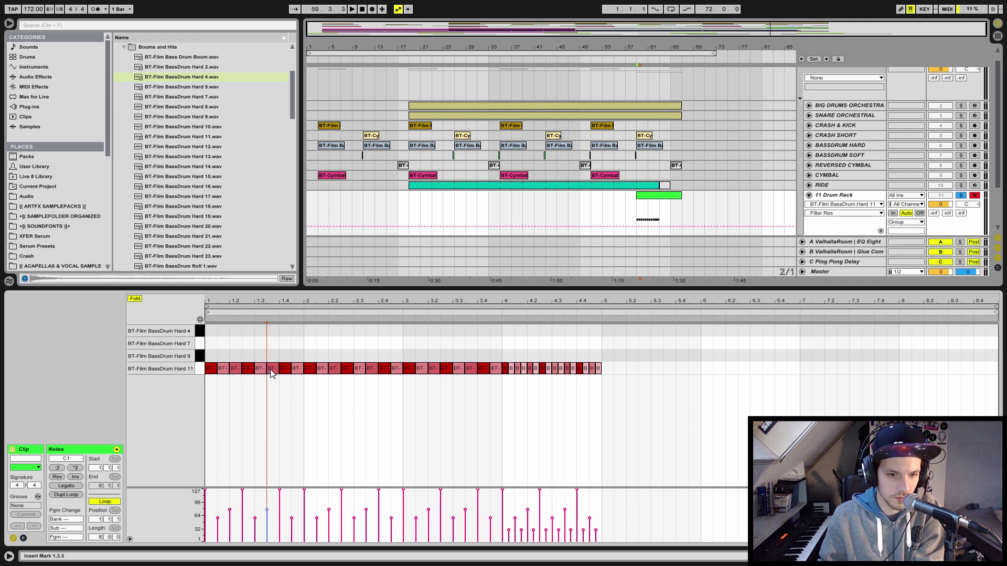
Move all velocity-78 hits across bars 1 to 4 from BassDrum Hard 11 to BassDrum Hard 9
left_click(237, 369)
left_click(272, 369, "shift")
left_click(338, 372, "shift")
left_click(376, 370, "shift")
left_click(433, 370, "shift")
left_click(469, 370, "shift")
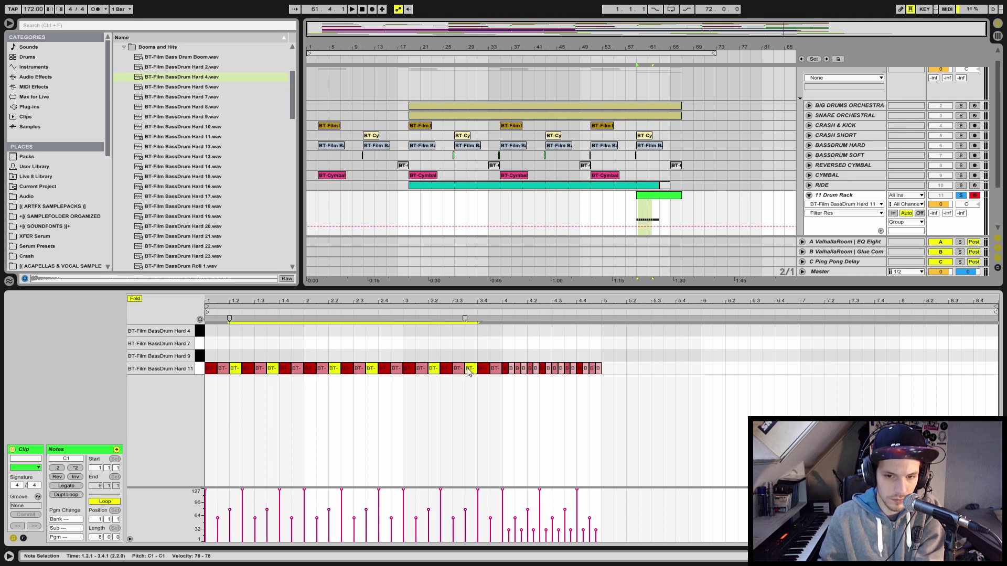
left_click(530, 370, "shift")
left_click(567, 369, "shift")
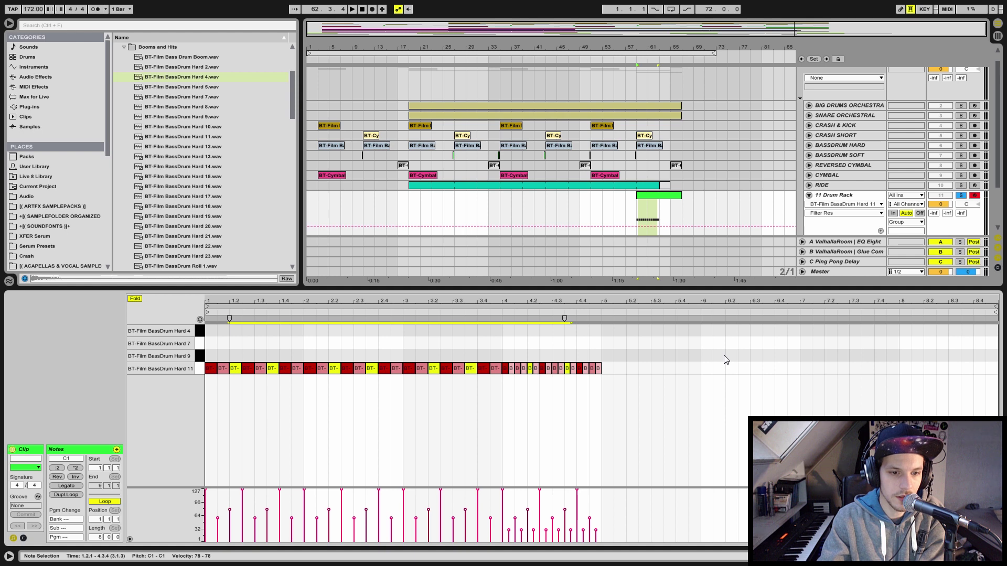
key("Up")
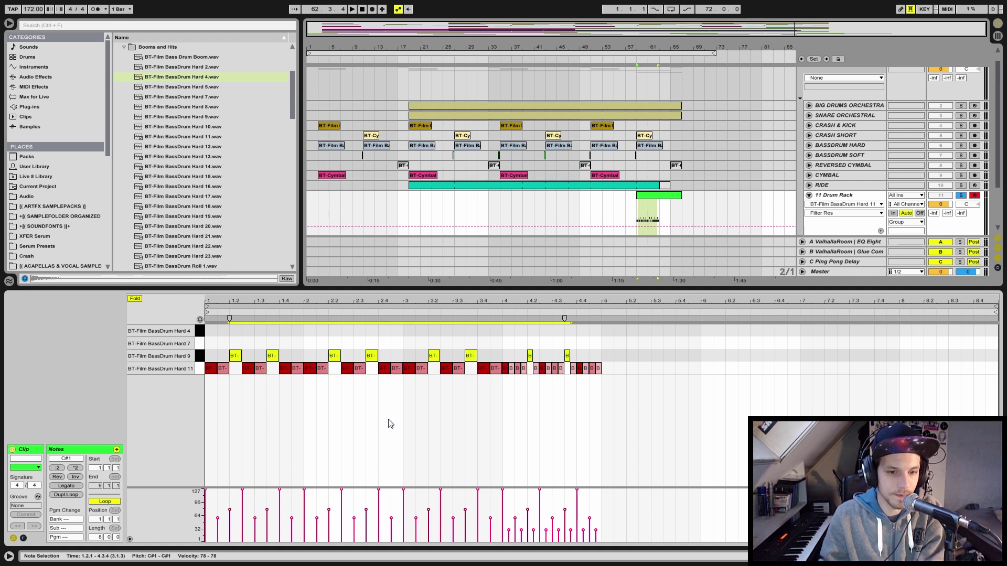
Move all velocity-57 hits in bars 1 to 4 from BassDrum Hard 11 to BassDrum Hard 7
left_click(223, 369)
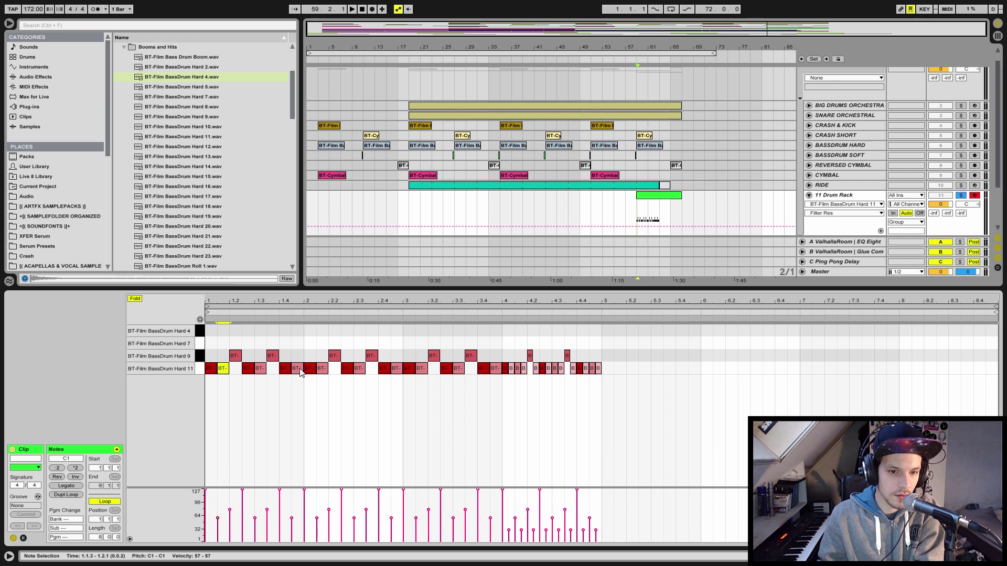
left_click(319, 369, "shift")
left_click(420, 369, "shift")
left_click(517, 369, "shift")
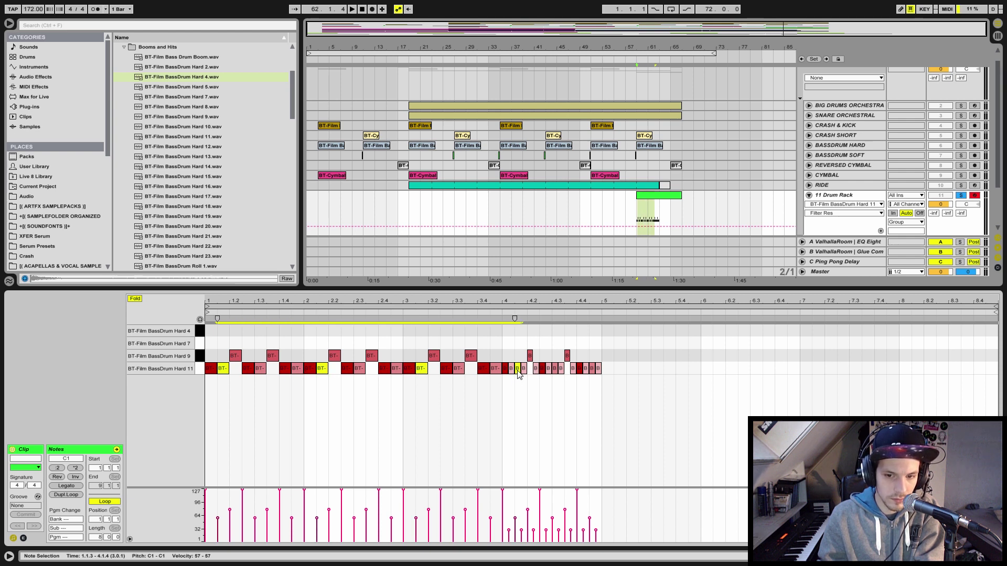
left_click(555, 369, "shift")
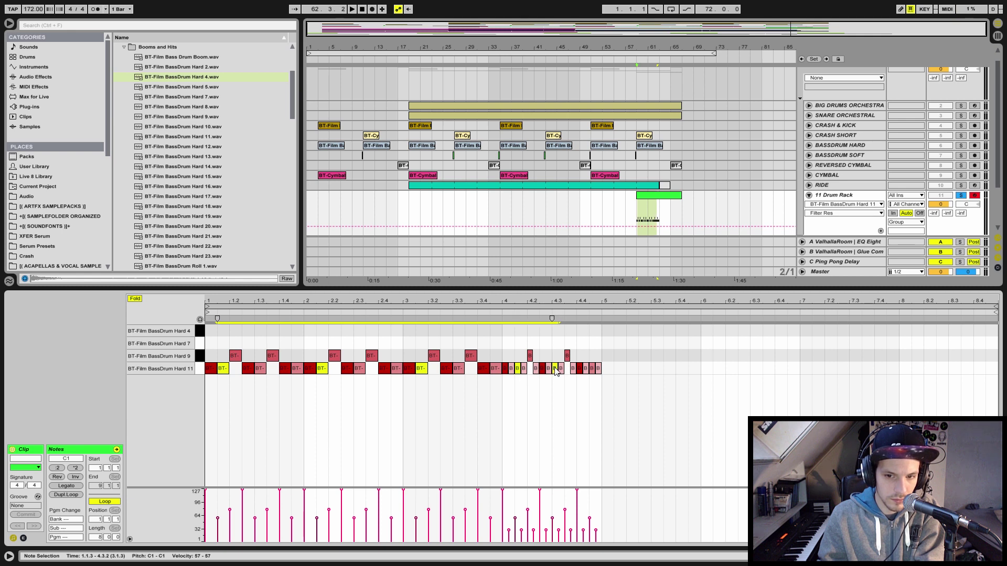
left_click(593, 369, "shift")
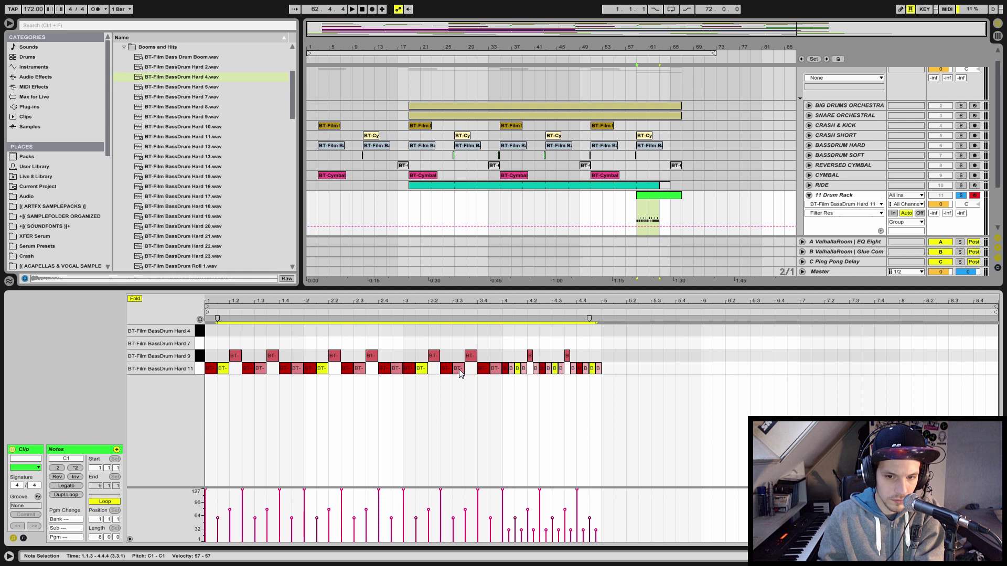
left_click(500, 368, "shift")
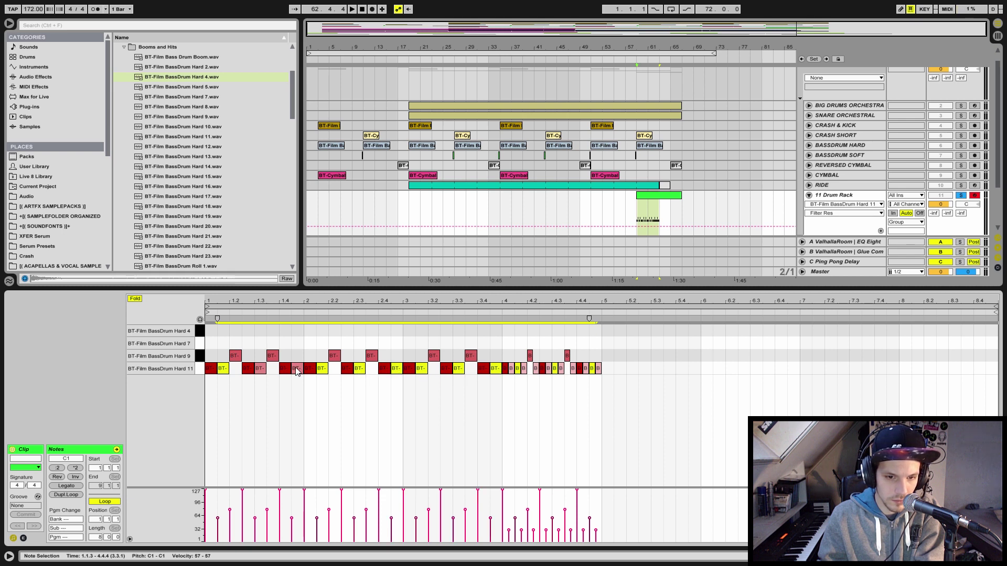
key("Up")
key("Up")
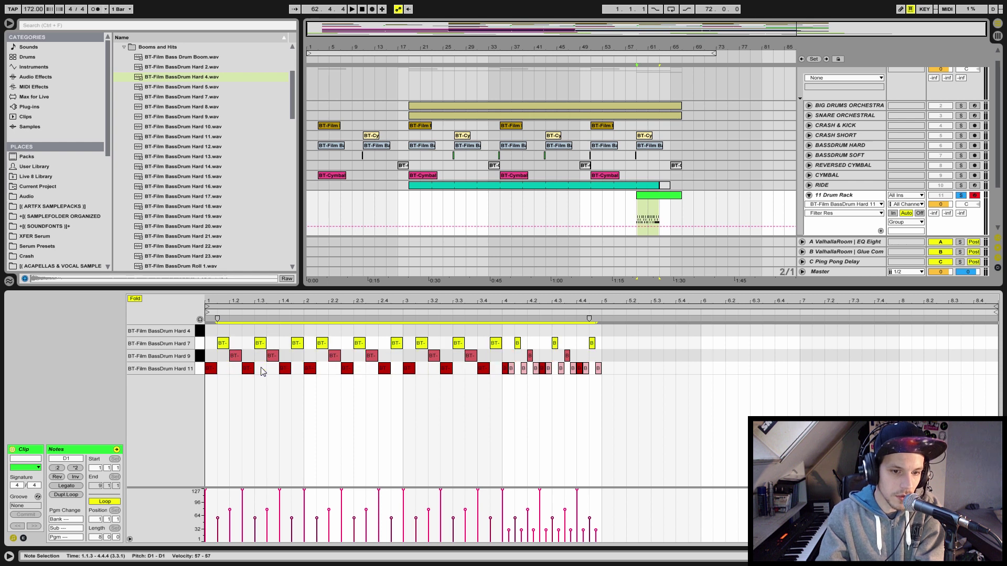
Move the velocity-29 ghost notes in bar 4 to BassDrum Hard 4 and play the pattern from bar 59
left_click_drag(512, 378, 599, 369)
key("Up")
key("Up")
key("Up")
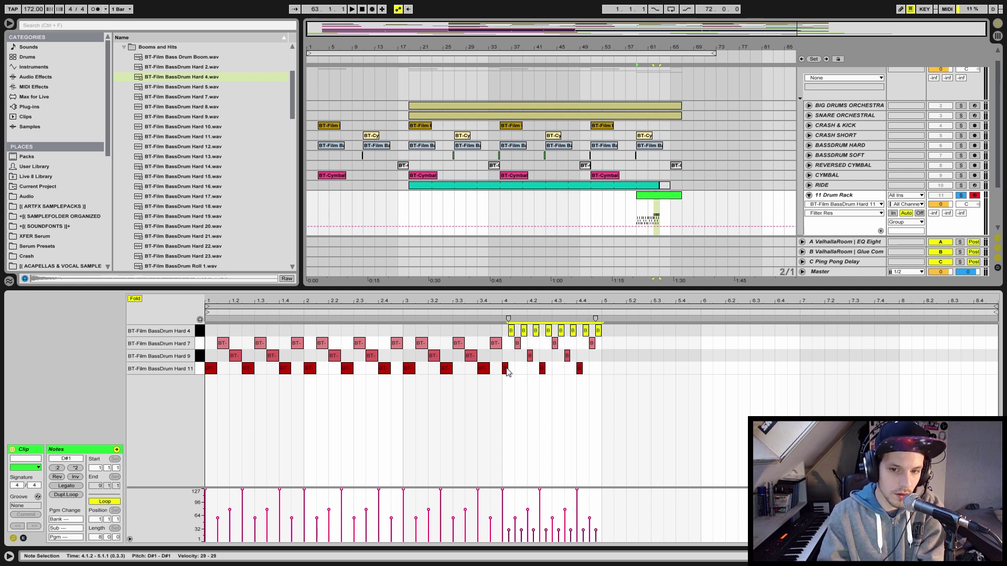
left_click(643, 216)
key("space")
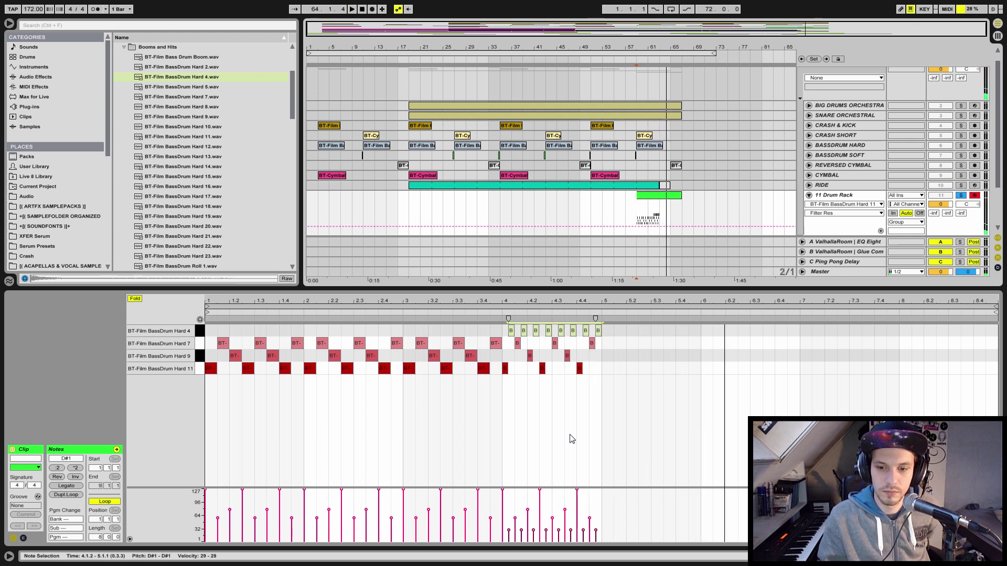
left_click_drag(620, 332, 502, 334)
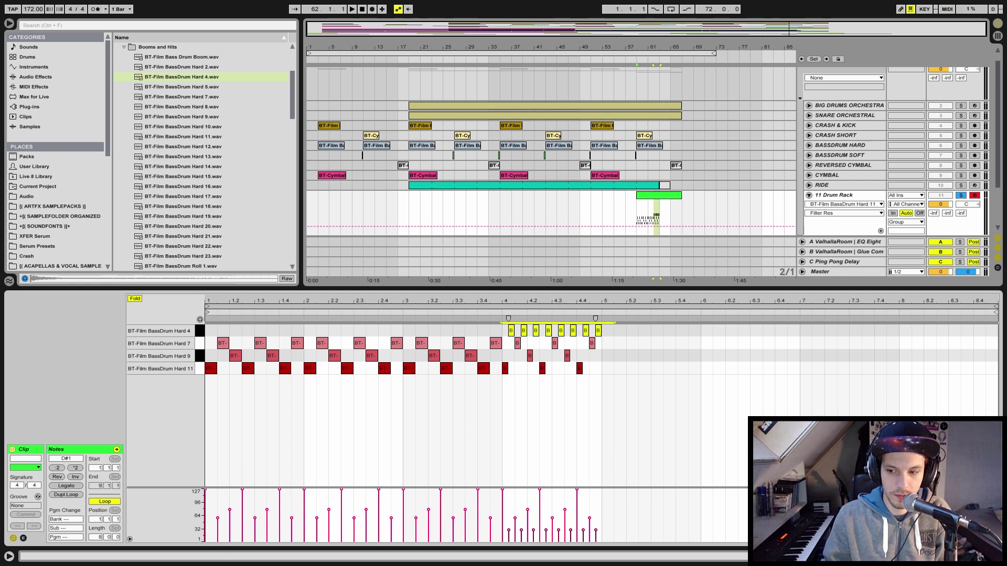
Shorten the release of all four bass drum Simplers, with Hard 9 at about 379 ms and Hard 4 at about 640 ms
key("shift+Tab")
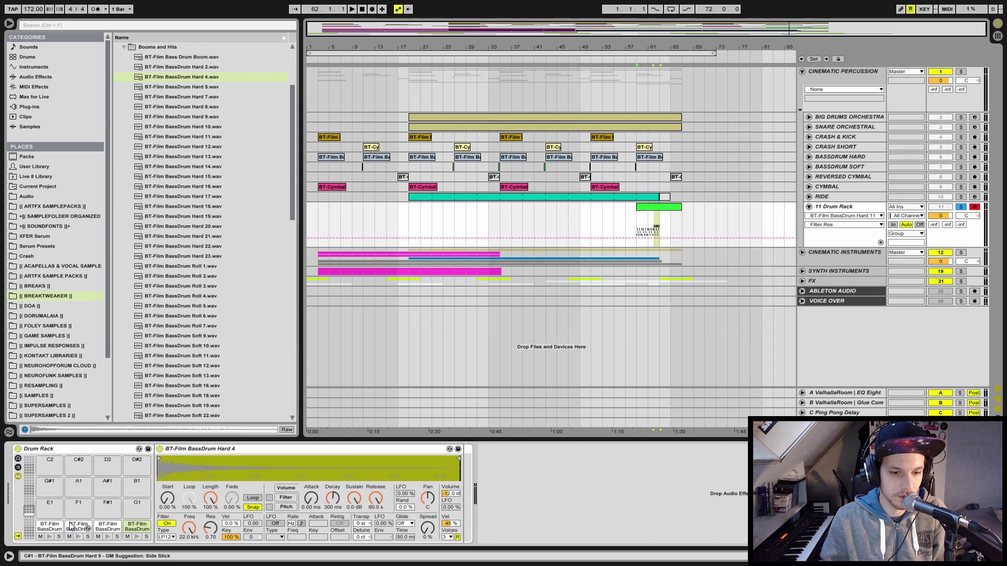
left_click(650, 209)
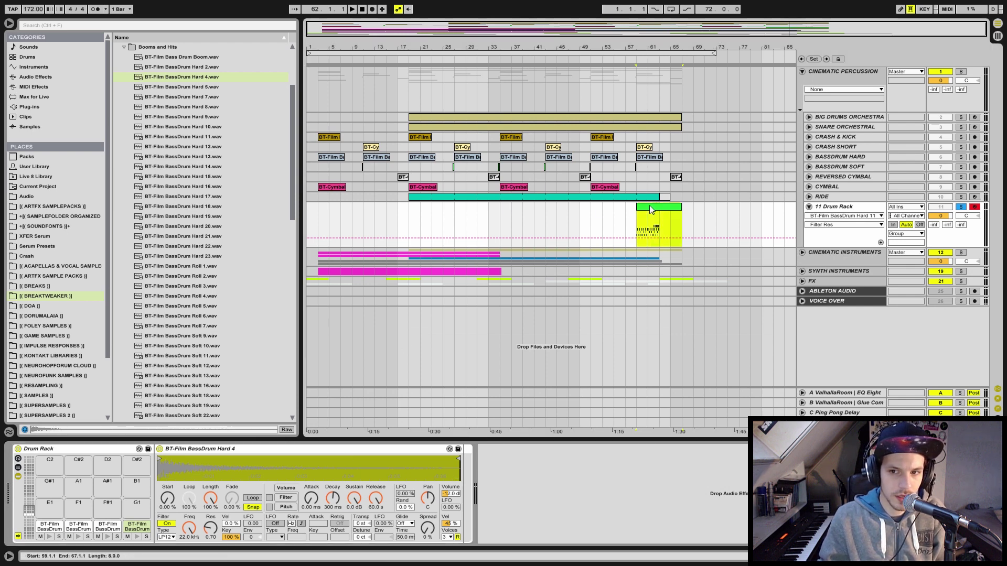
left_click(49, 526)
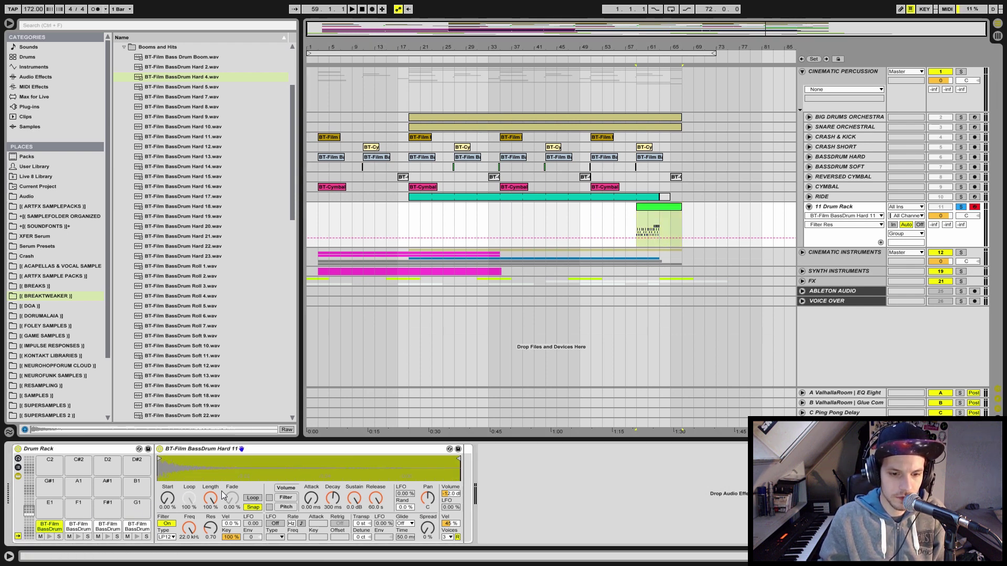
mouse_move(381, 503)
left_mouse_down()
mouse_move(381, 479)
mouse_move(375, 516)
left_mouse_up()
left_click(78, 527)
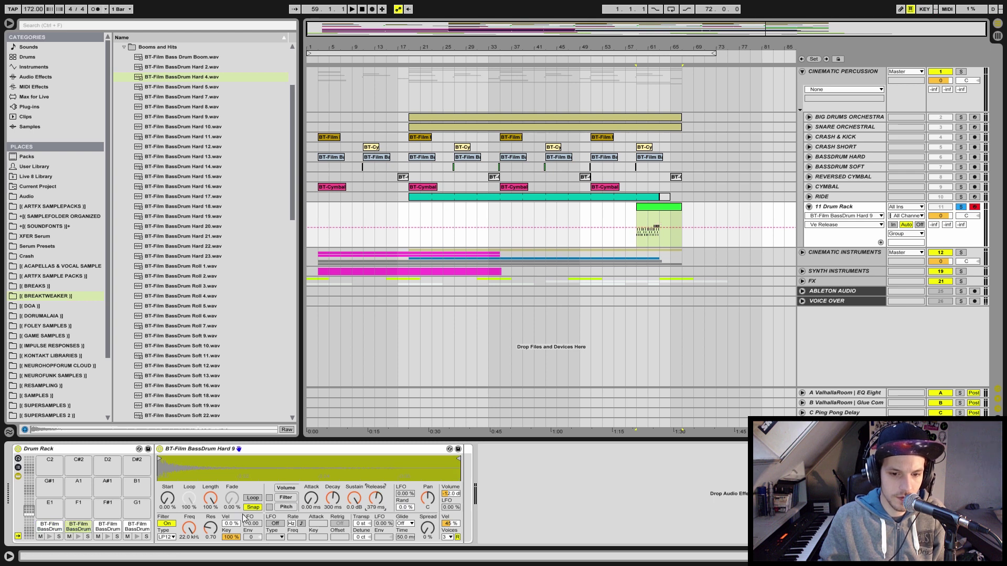
key("space")
left_click(108, 527)
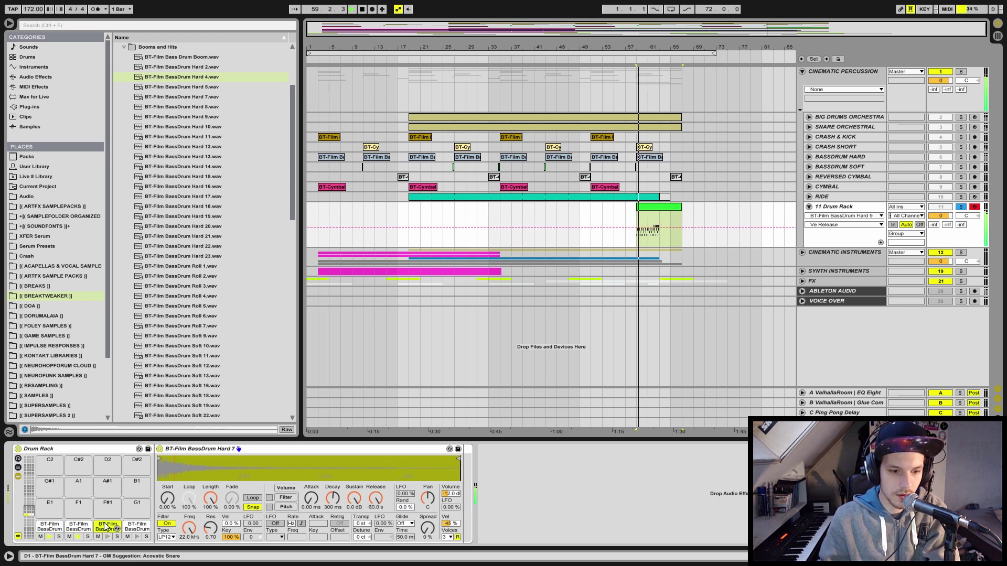
left_click_drag(375, 498, 376, 514)
left_click(137, 526)
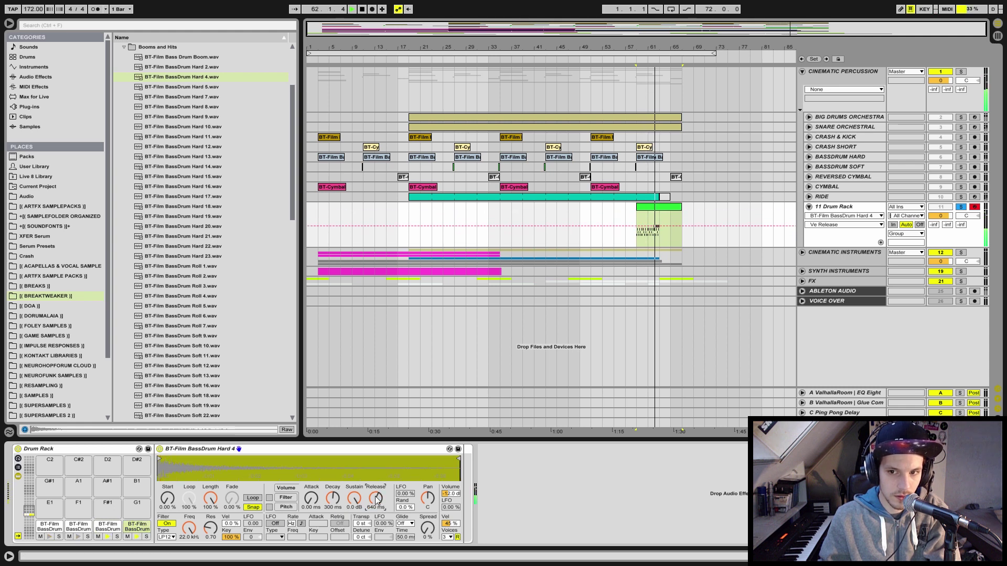
Lengthen the bar 4 hits on BassDrum Hard 7, 9 and 11 to eighth notes and check them by playback
double_click(662, 211)
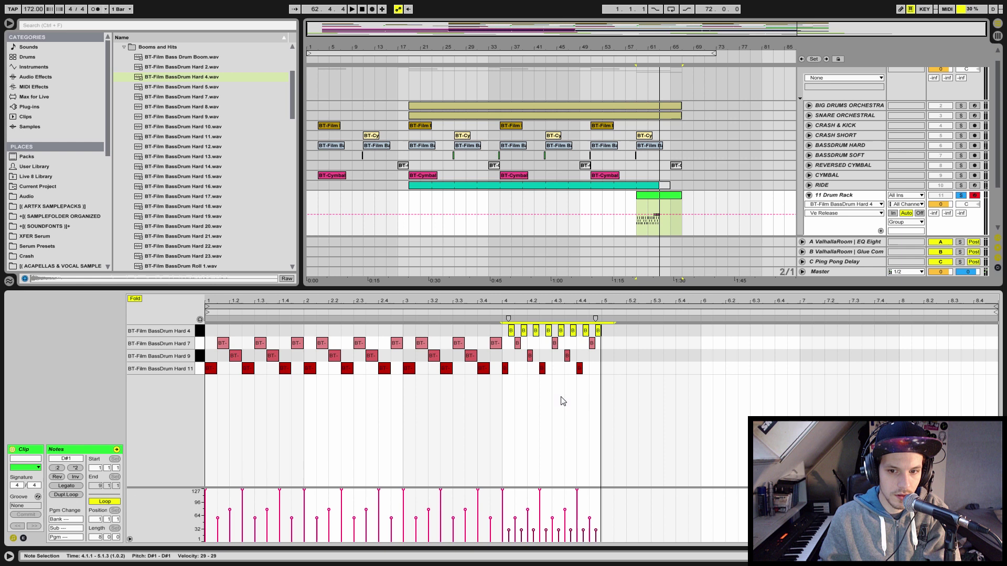
left_click_drag(502, 382, 589, 368)
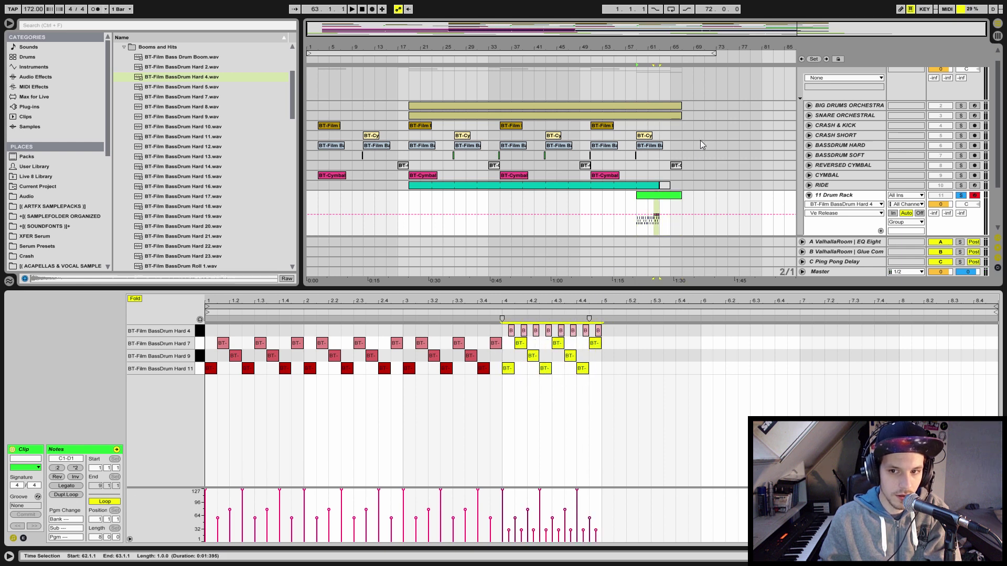
left_click(653, 228)
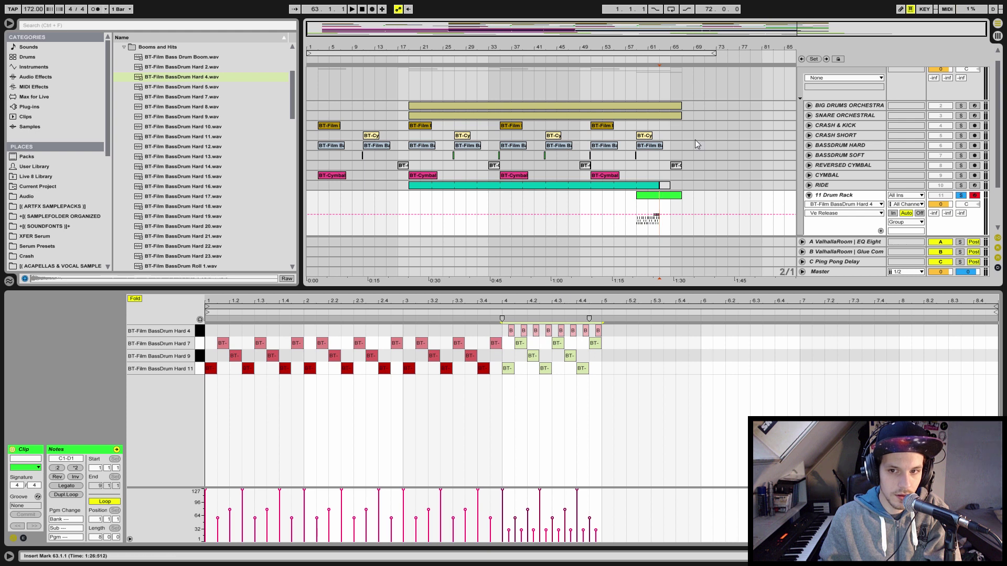
key("space")
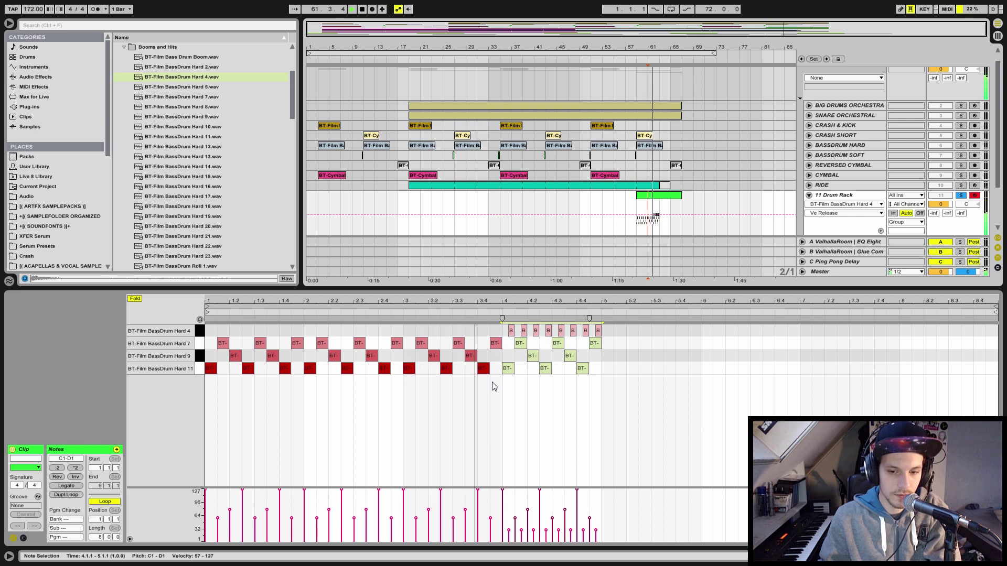
key("space")
Copy the BassDrum Hard 4 ghost notes from bar 4 into bar 3, and that two-bar pattern into bars 1 and 2
left_click_drag(610, 330, 414, 336)
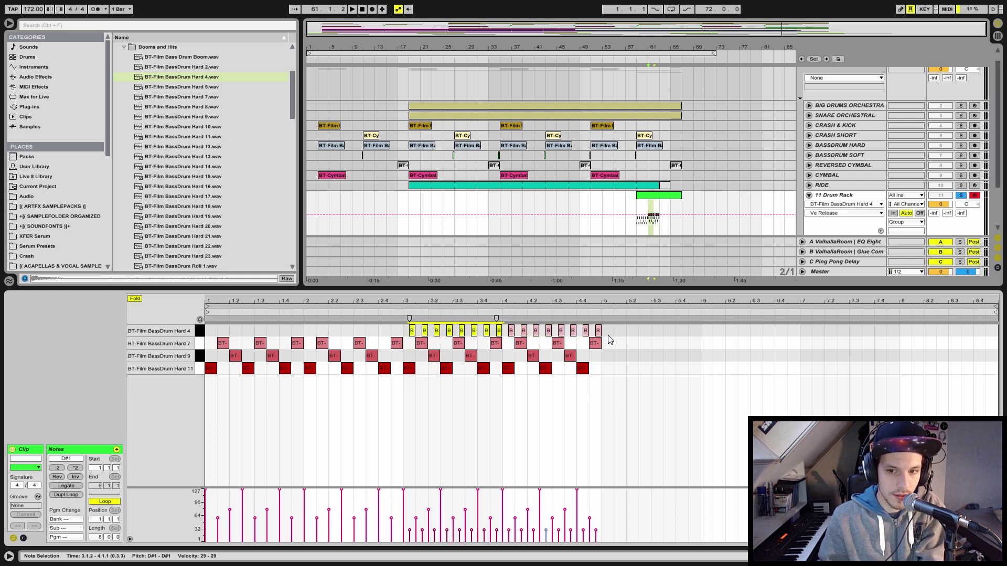
left_click_drag(611, 327, 215, 335)
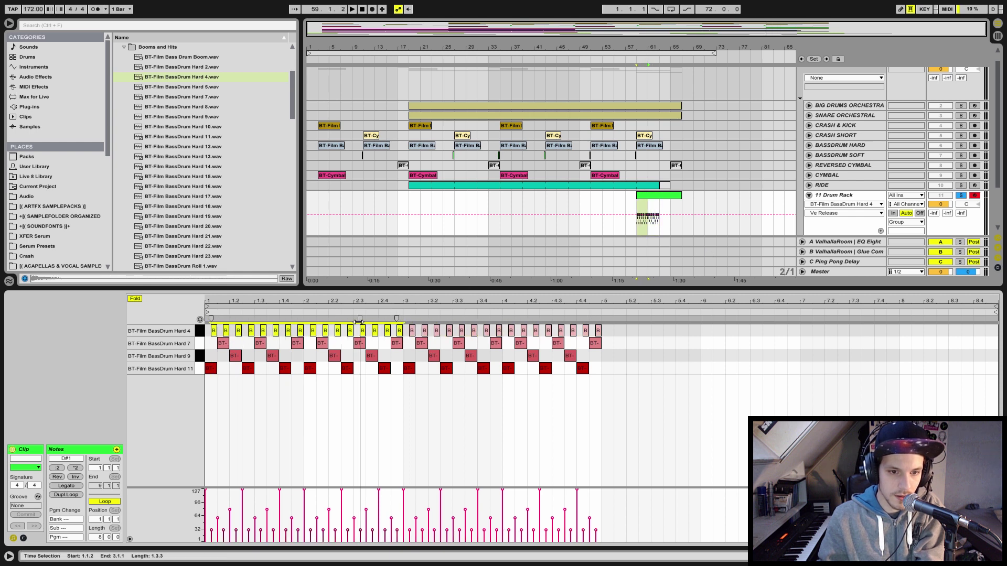
Raise the velocity of all BassDrum Hard 4 ghost notes across the four-bar pattern while it plays
key("space")
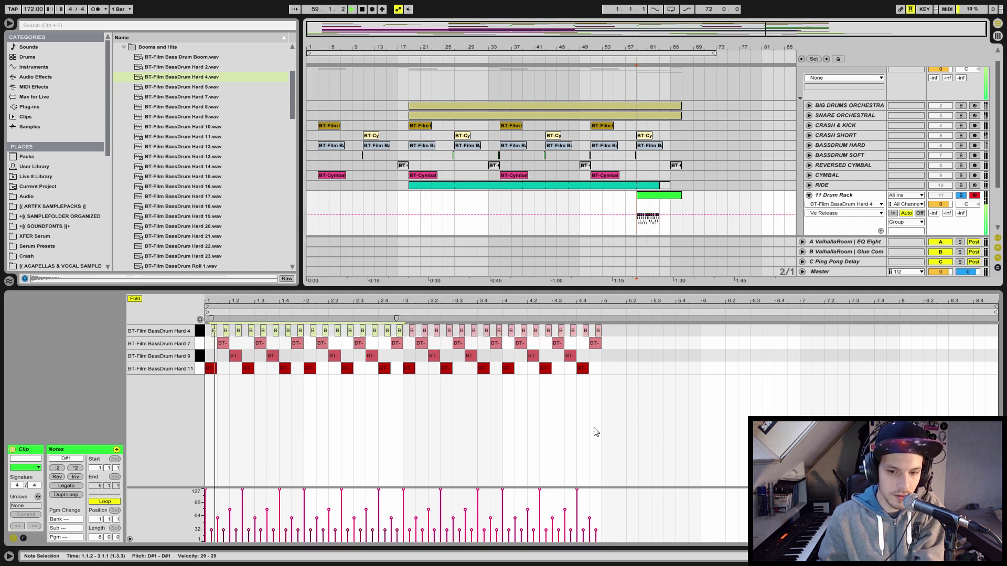
left_click_drag(613, 334, 207, 331)
left_click_drag(212, 531, 212, 519)
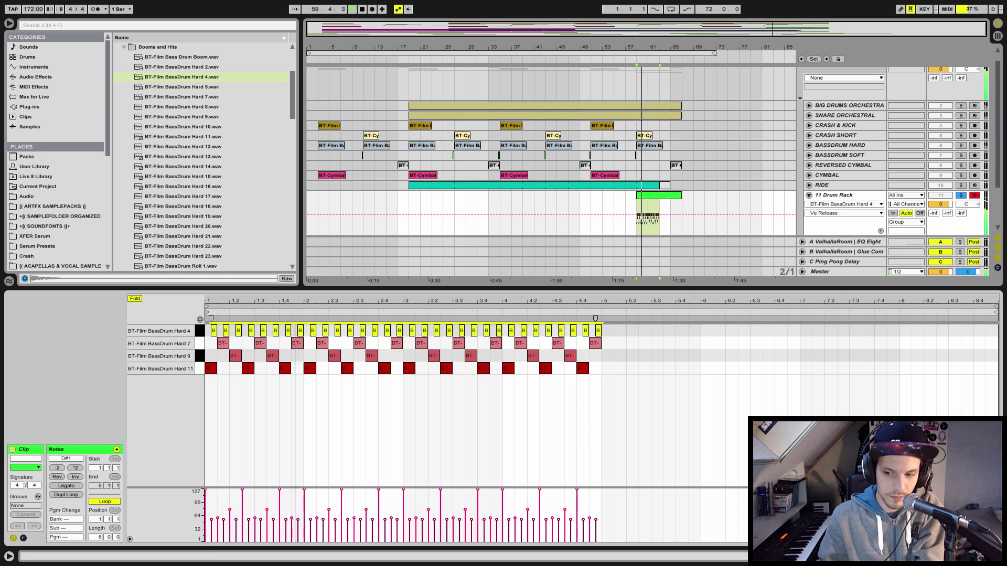
Show the Drum Rack chain list, automate the BassDrum Hard 4 chain volume as a rising ramp over bars 59 to 63, and play it
key("shift+Tab")
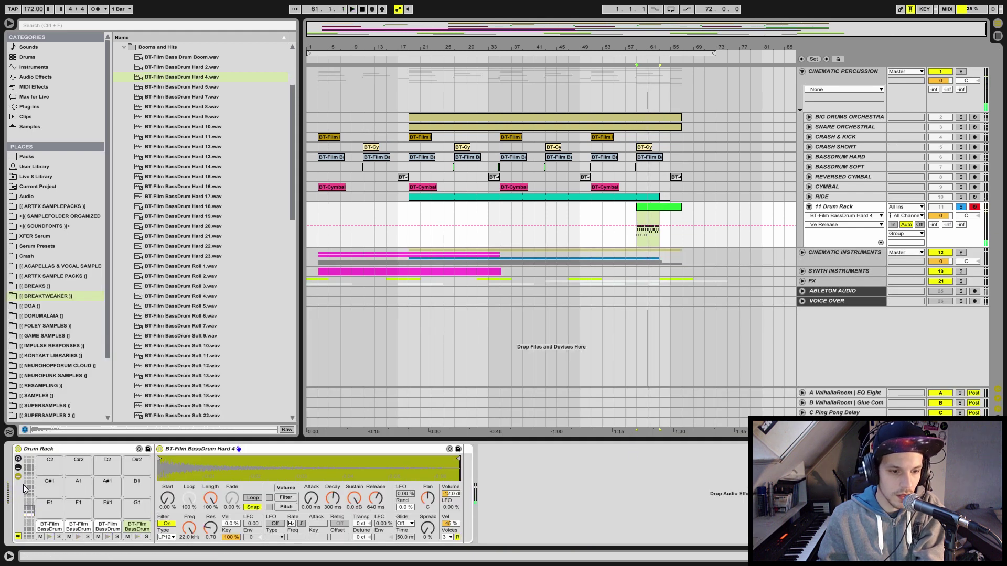
left_click(18, 467)
left_click(225, 498)
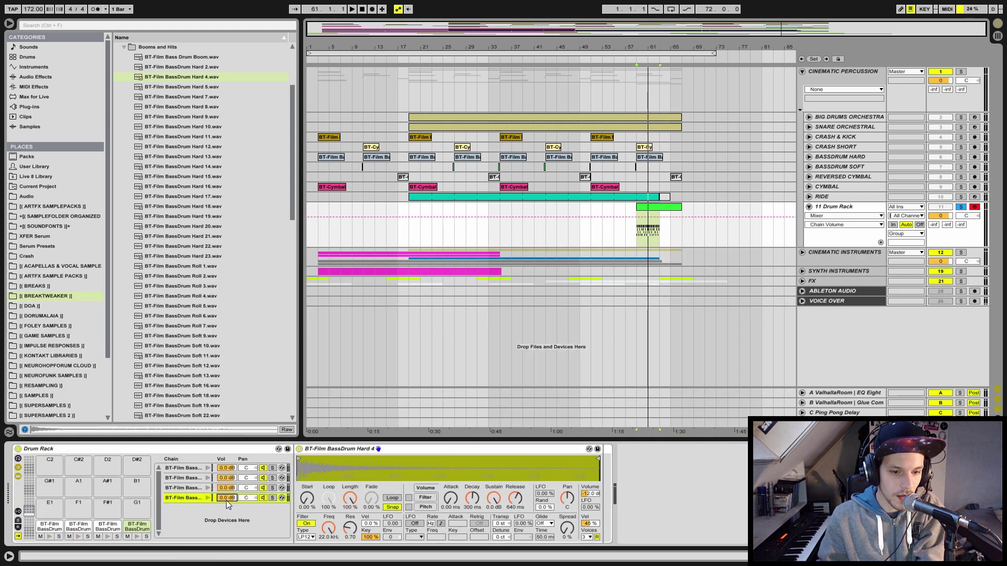
left_click(263, 498)
left_click(263, 499)
left_click(226, 496)
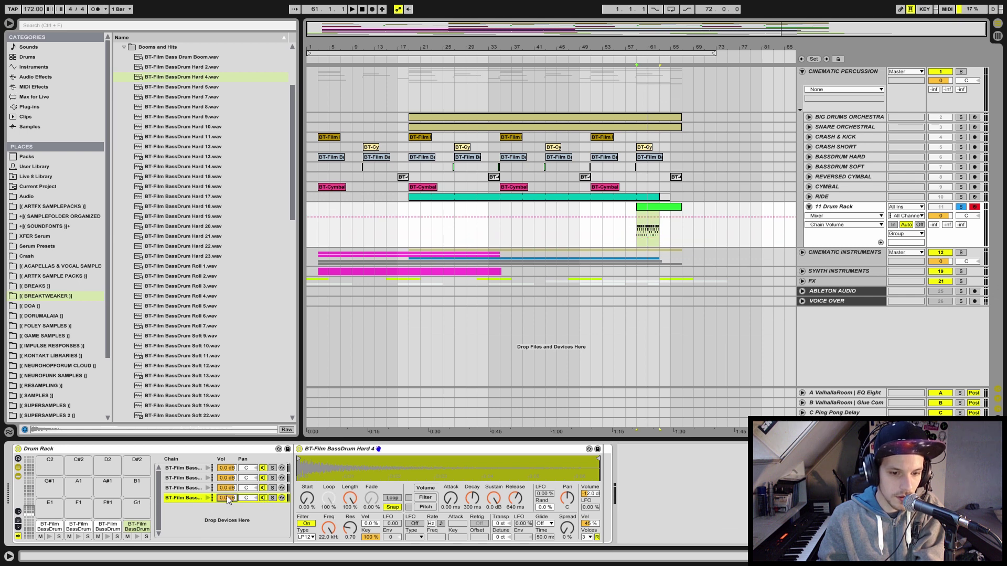
left_click_drag(635, 240, 658, 225)
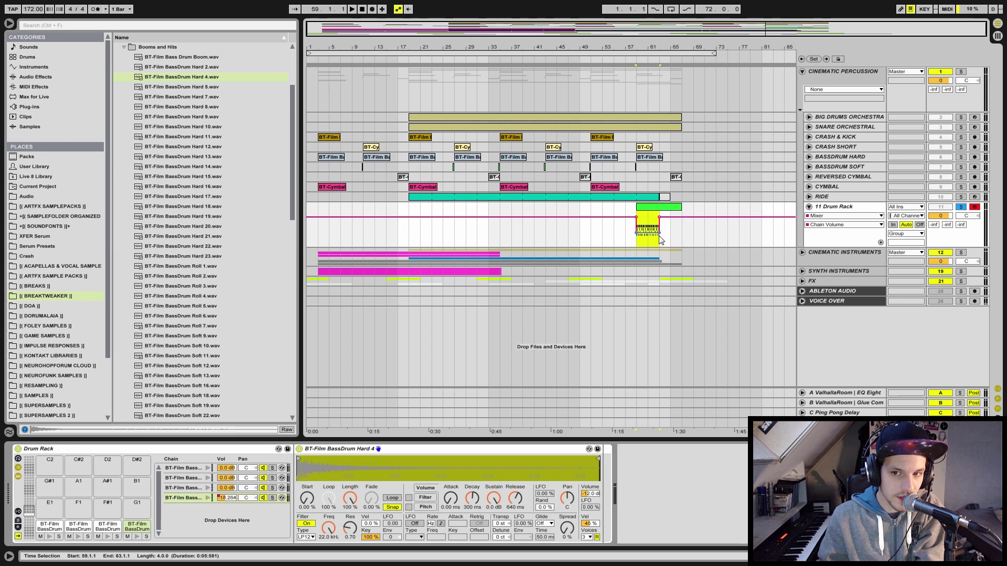
key("space")
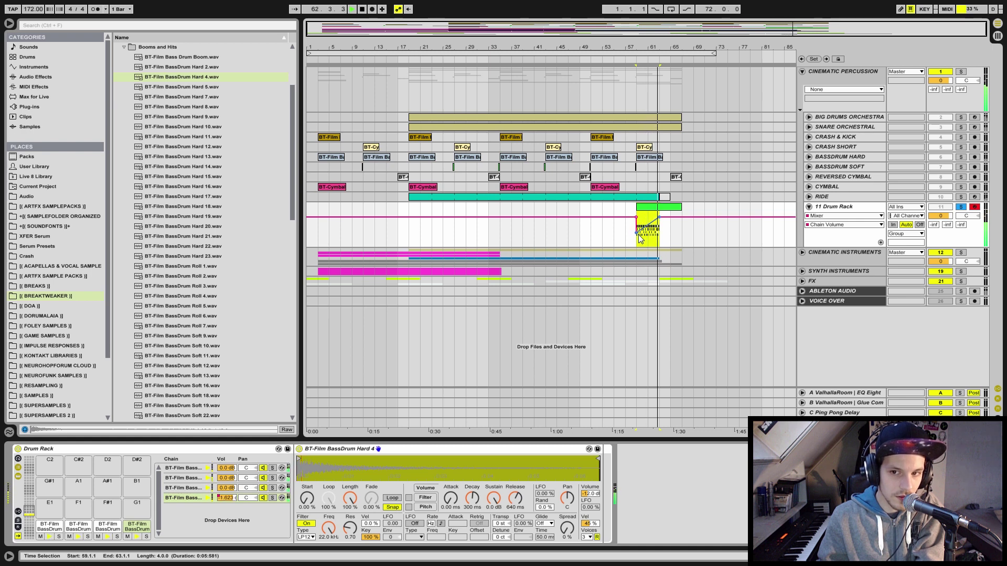
key("space")
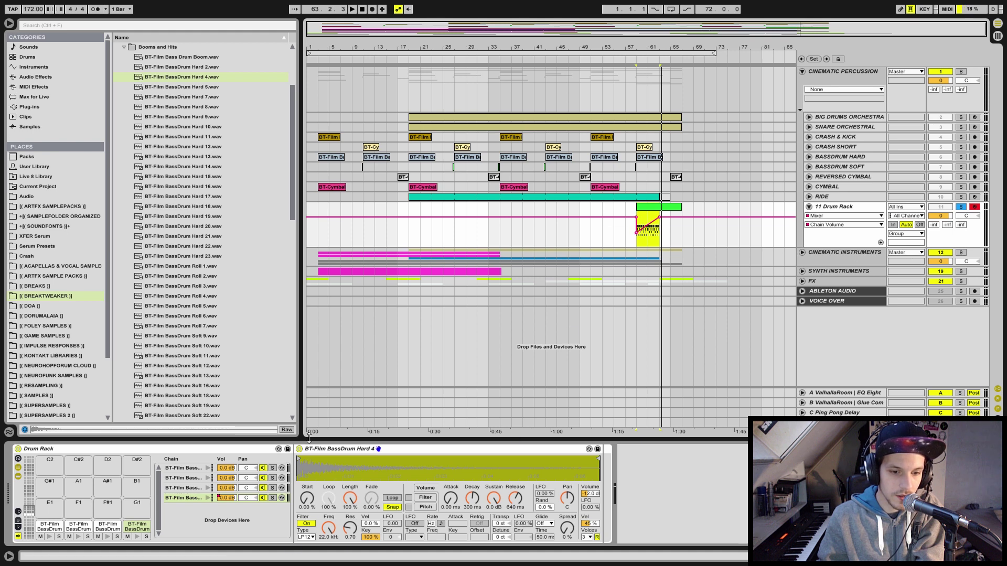
Lower the Drum Rack track volume to -4.1 dB and check the level by playback
mouse_move(937, 223)
left_mouse_down()
mouse_move(937, 201)
mouse_move(944, 224)
left_mouse_up()
key("space")
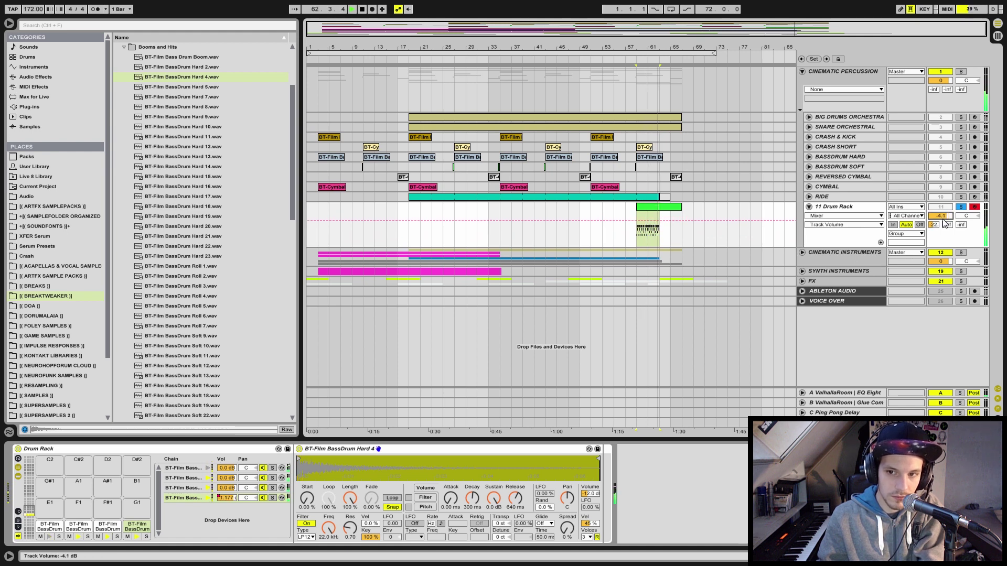
key("space")
Add a BassDrum Hard 11 hit at 5.1.1 of the clip, try it at one bar long, and undo that lengthening
double_click(676, 210)
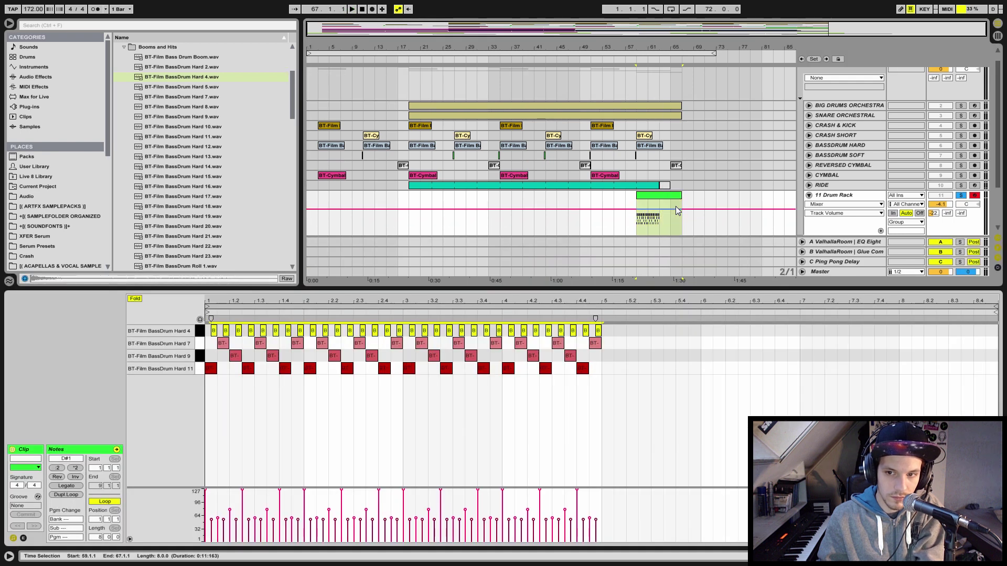
left_click_drag(582, 369, 693, 372)
left_click(662, 230)
key("space")
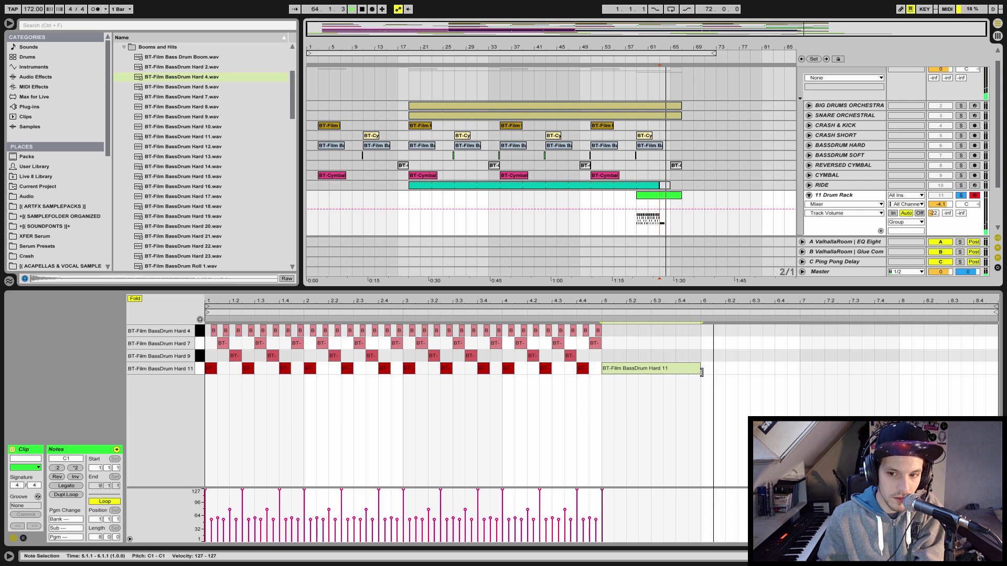
key("space")
key("ctrl+z")
key("space")
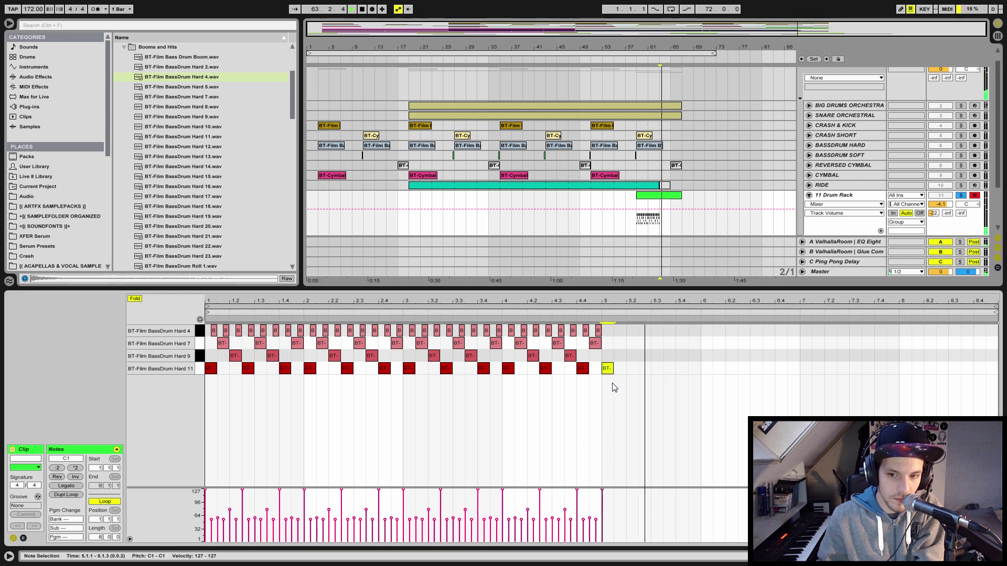
Unsolo the Drum Rack track and lengthen the BassDrum Hard 11 hit at bar 5 to the end of bar 8
left_click(964, 197)
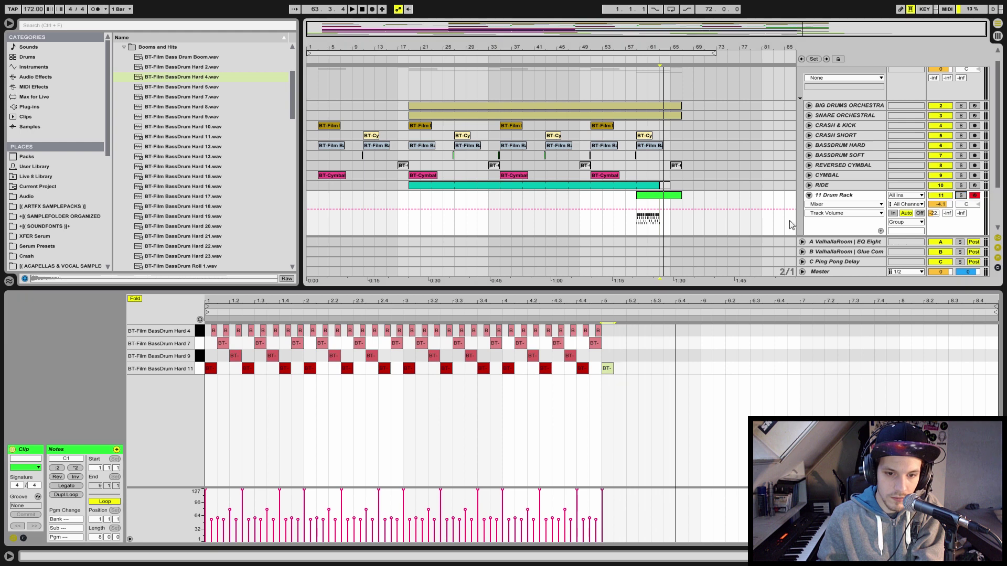
left_click_drag(214, 384, 979, 369)
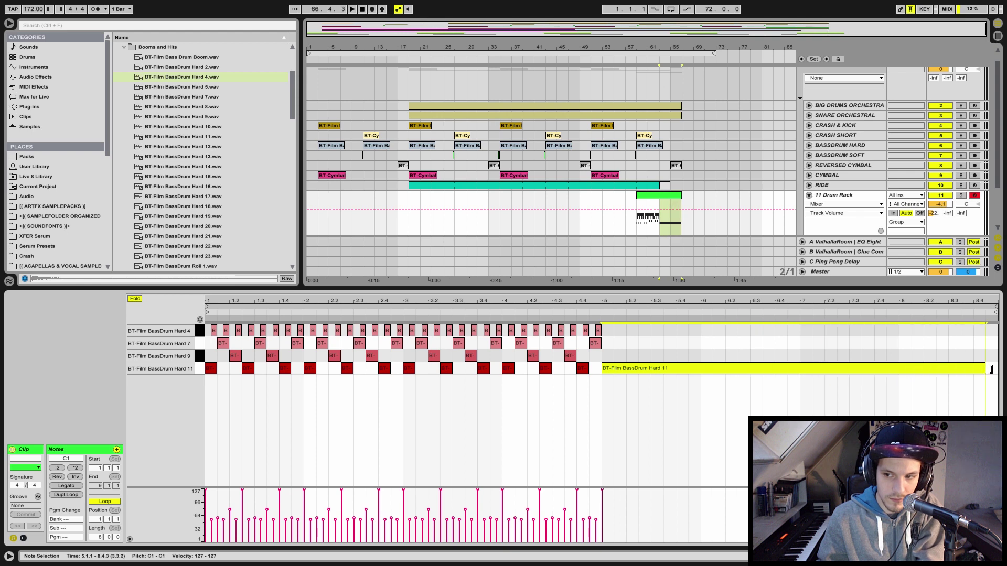
key("space")
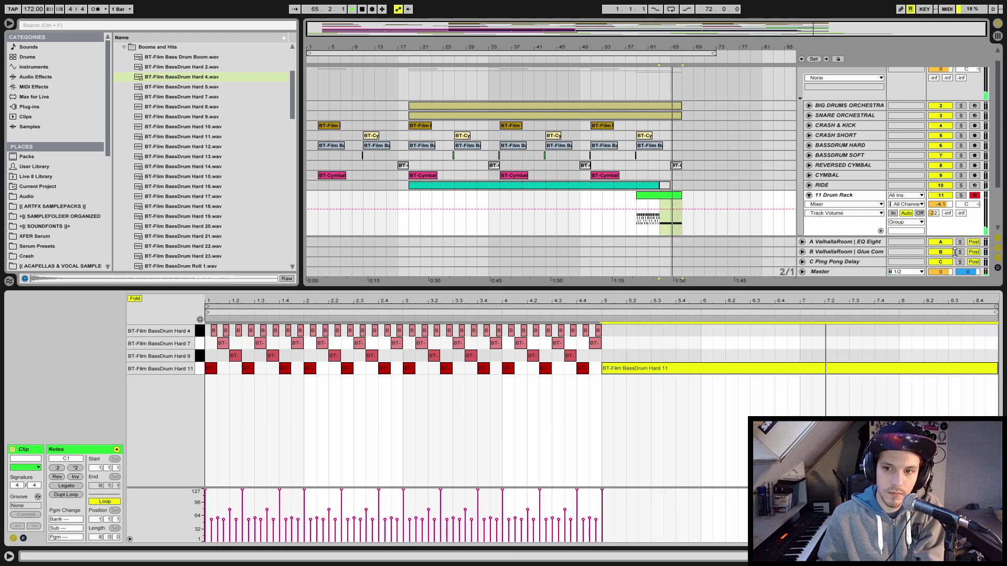
left_click(961, 197)
left_click(961, 198)
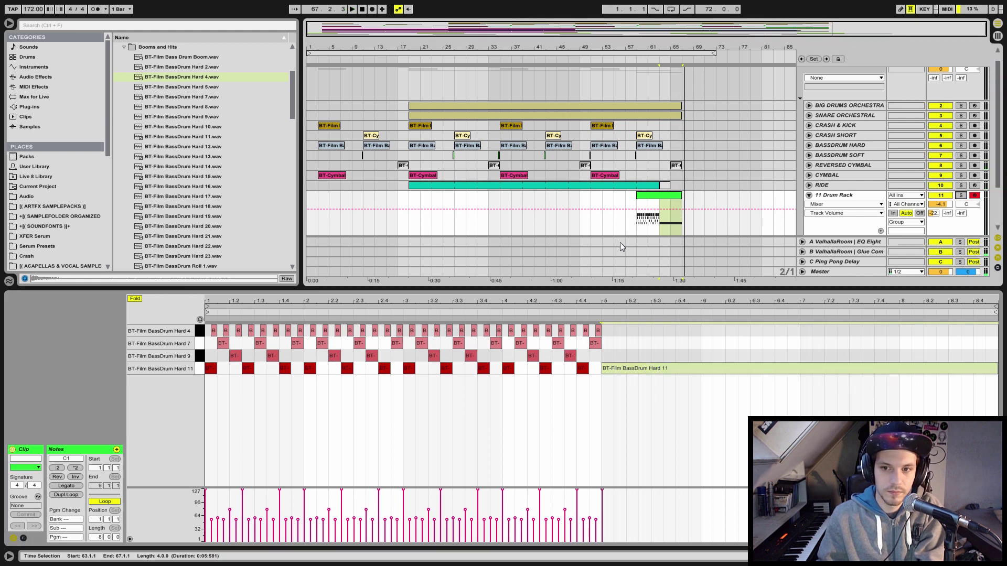
Play the full arrangement from bar 55 to hear the drum pattern in context
left_click(619, 227)
key("space")
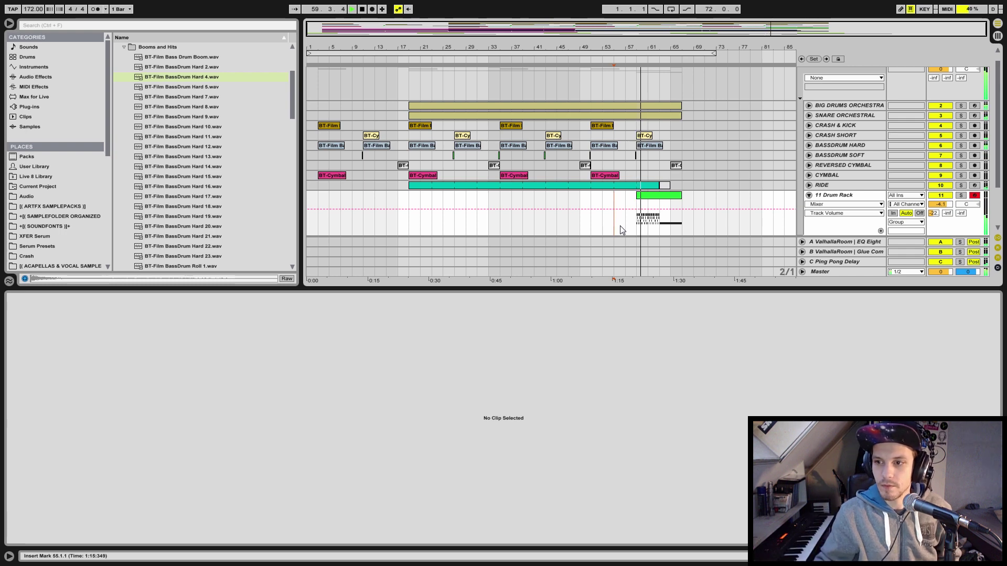
left_click(851, 195)
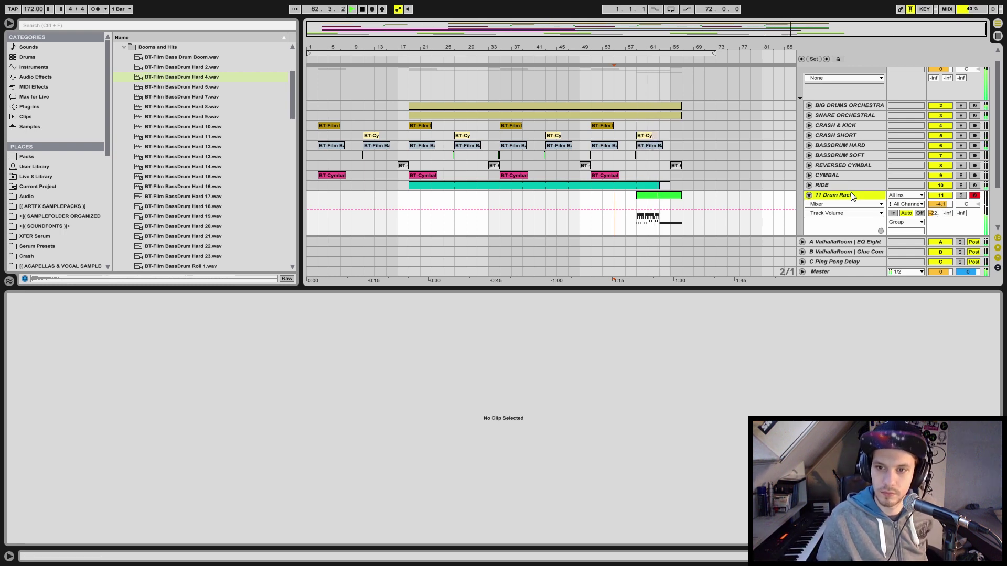
key("space")
Copy the clip's first four bars to bars 51 and 55, merge the chain volume ramps into one rise over bars 51 to 63, and play it soloed
left_click(649, 194)
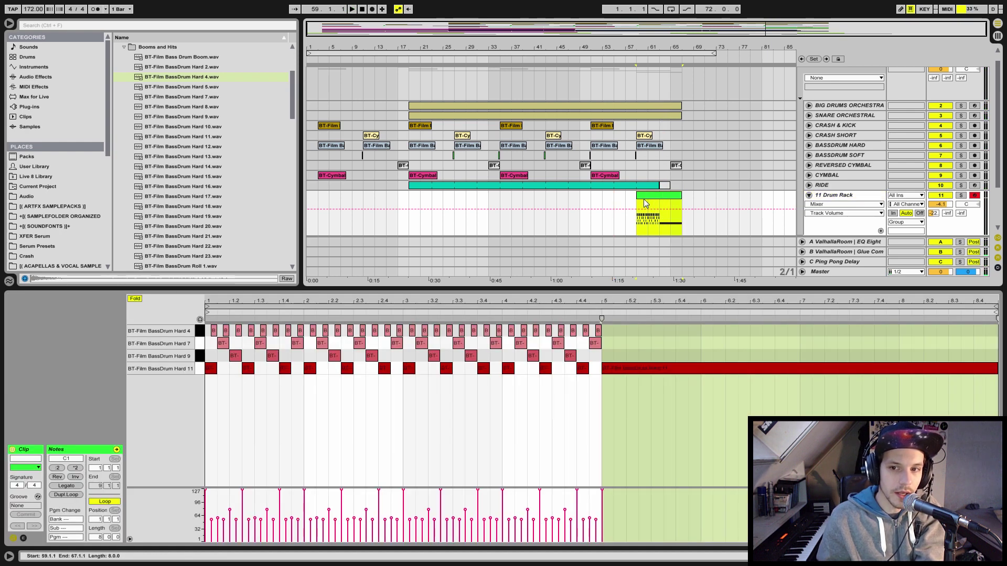
left_click_drag(635, 208, 603, 198)
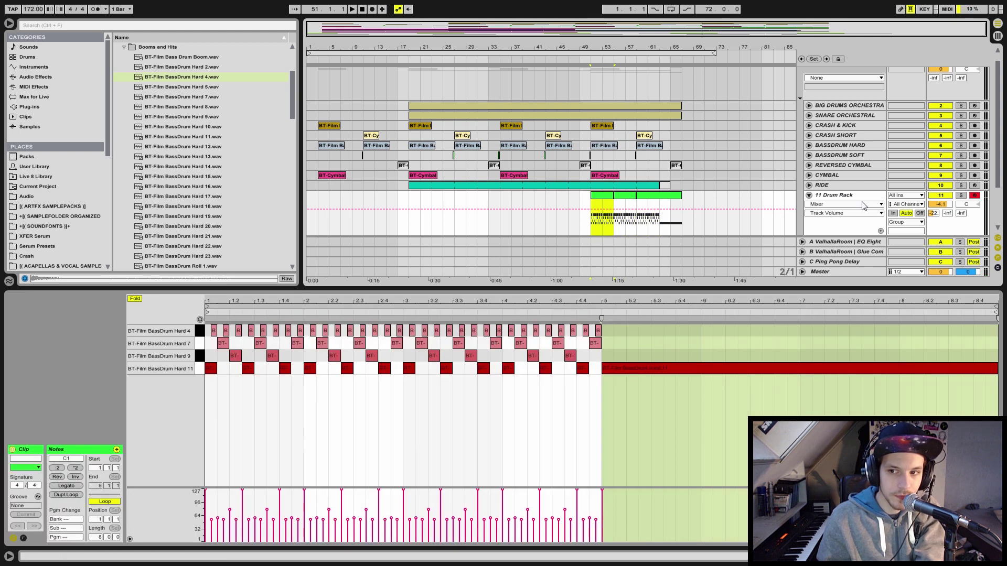
left_click(863, 204)
left_click(865, 282)
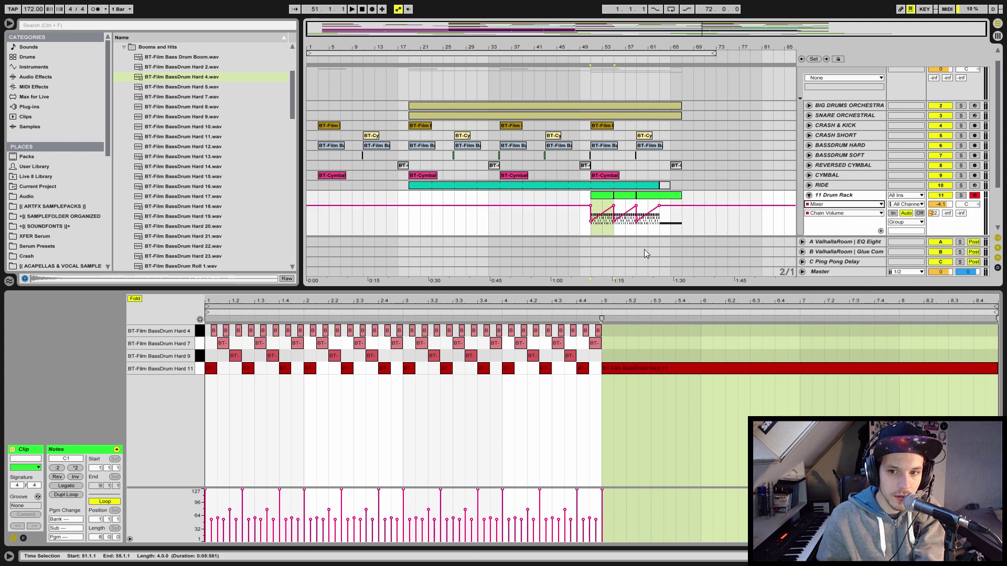
left_click(598, 207)
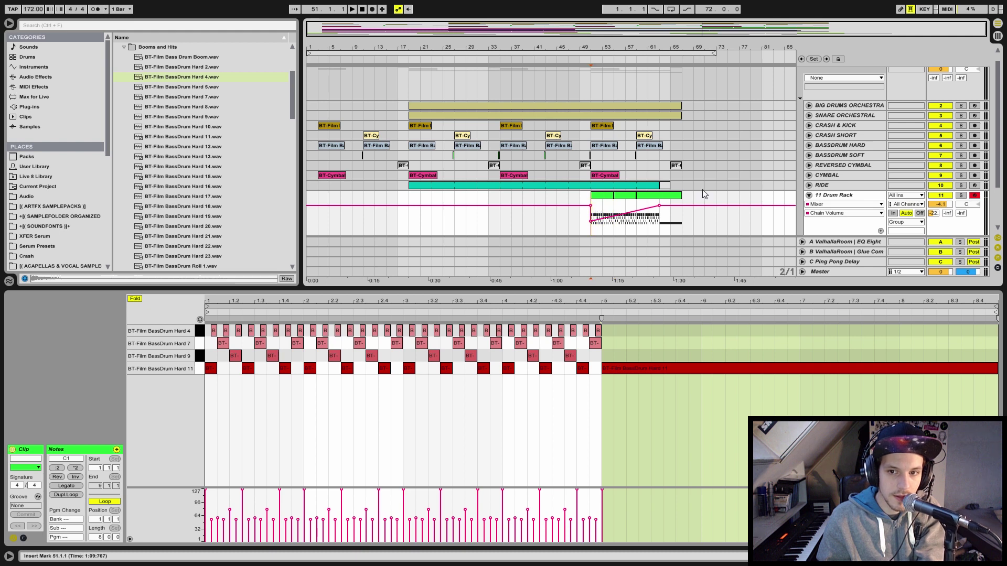
left_click(960, 196)
key("space")
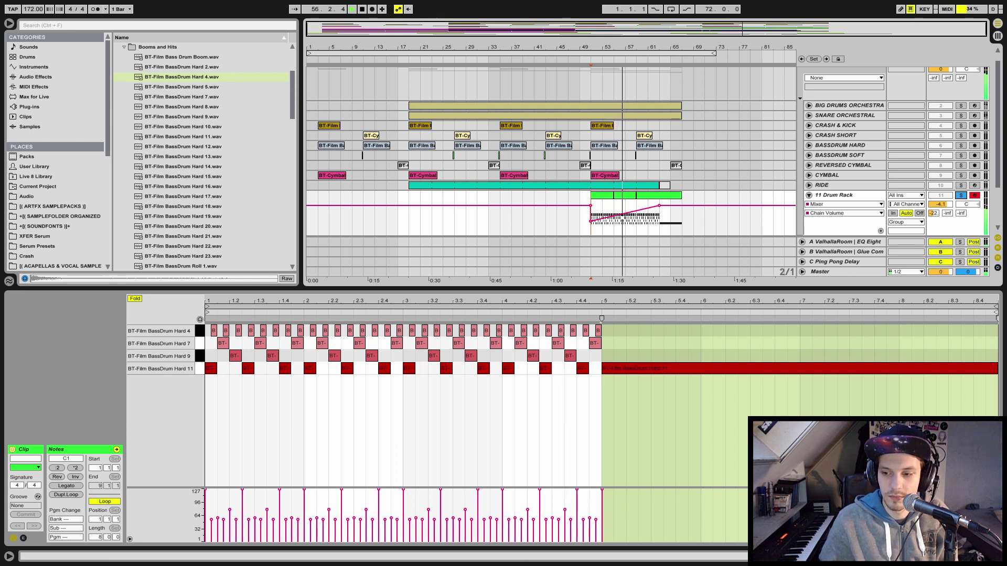
Audition samples in the 10-Film Snares and Backbeats folder and load BT-Film Filmic Marching Snare 2 onto the Drum Rack's E1 pad
key("shift+Tab")
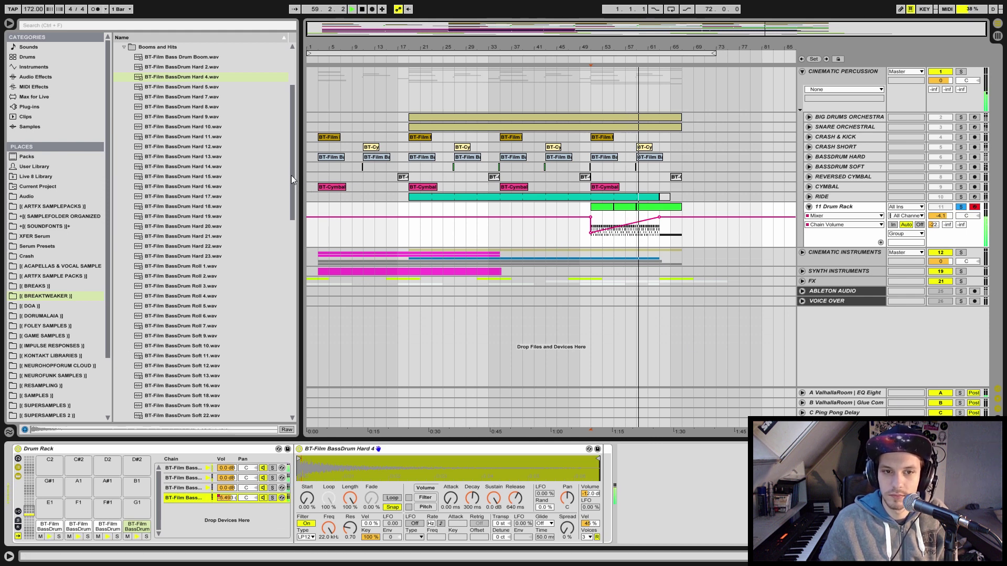
left_click_drag(291, 174, 80, 92)
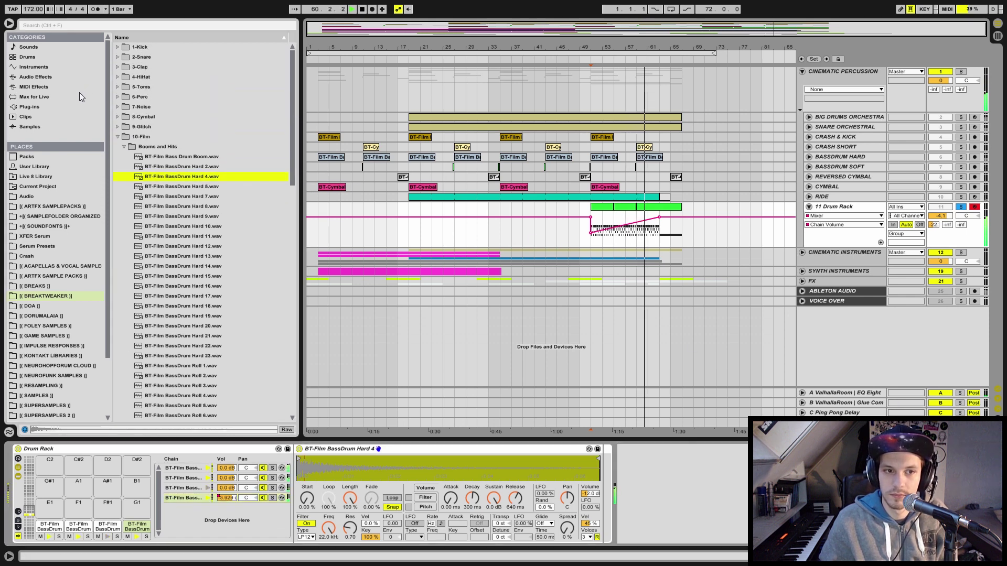
left_click(124, 146)
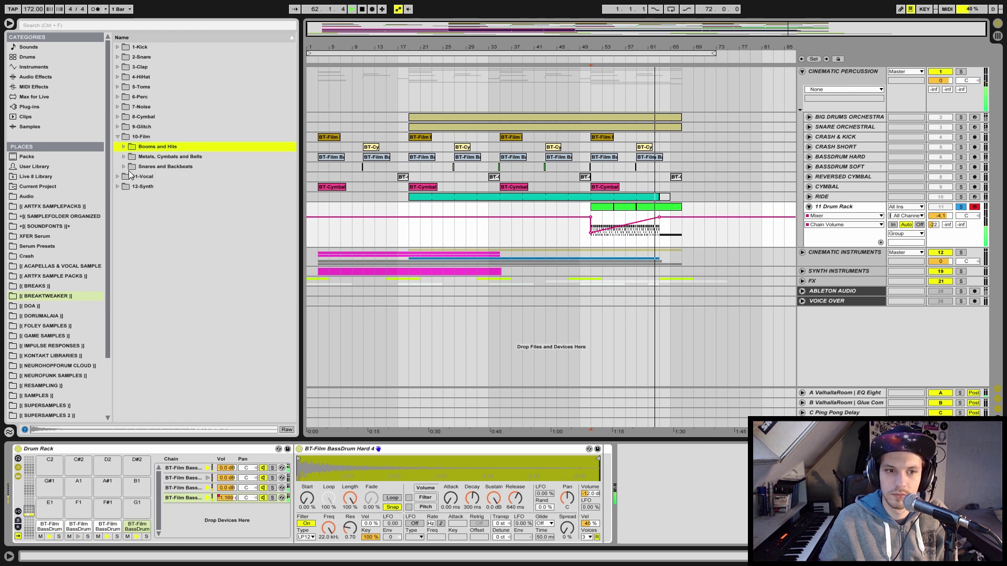
left_click(124, 166)
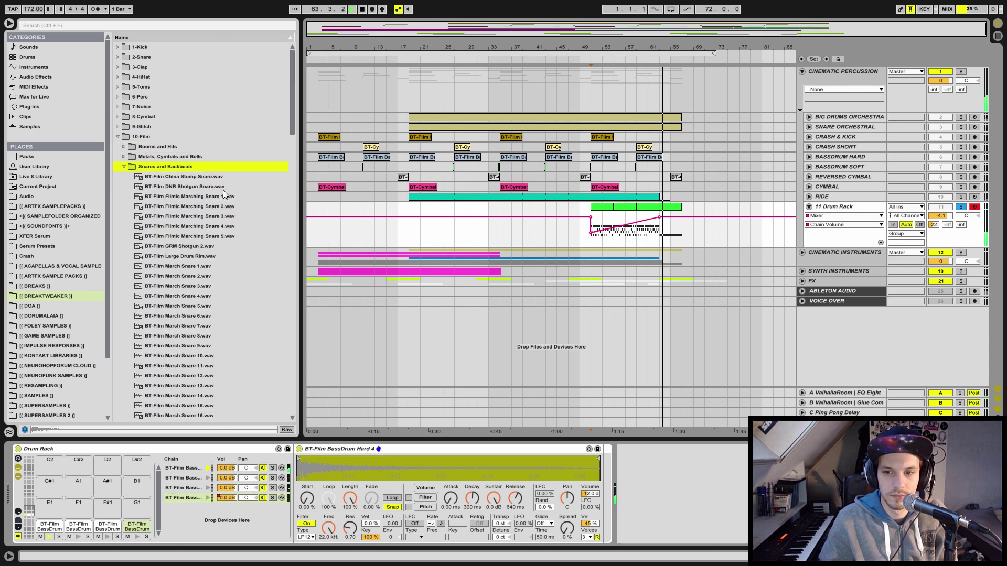
left_click(201, 278)
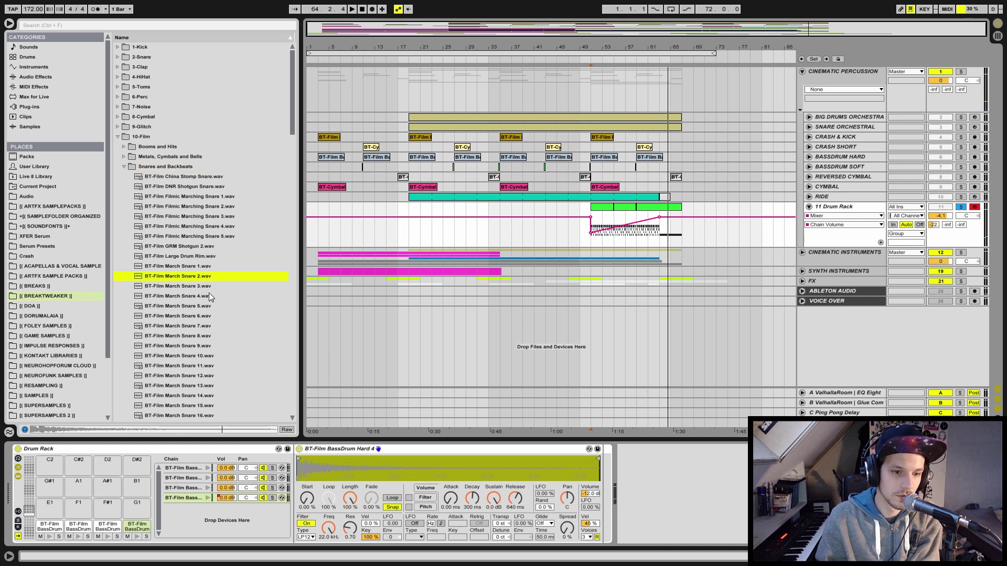
left_click(193, 325)
scroll(194, 357, "down", 1)
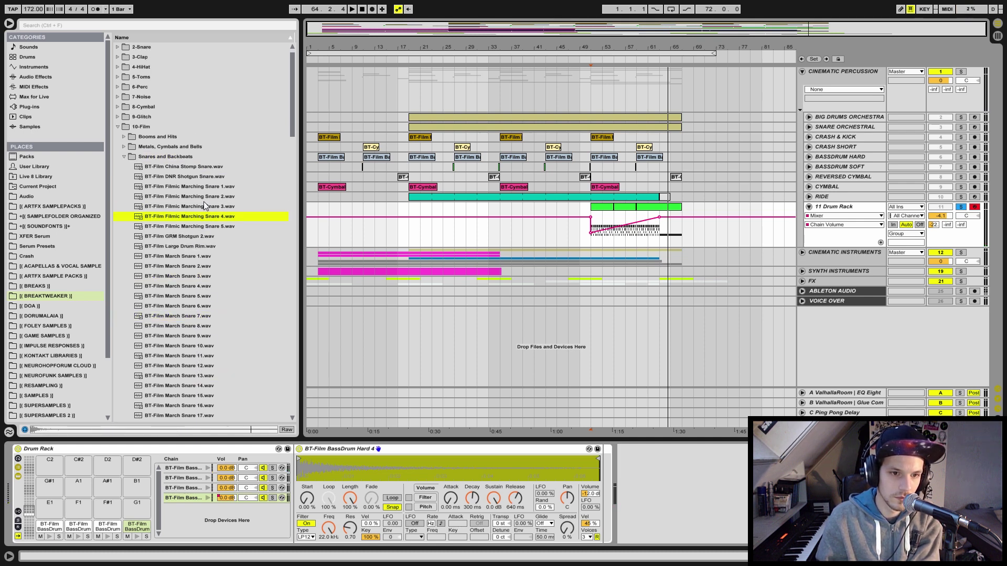
left_click_drag(204, 201, 218, 513)
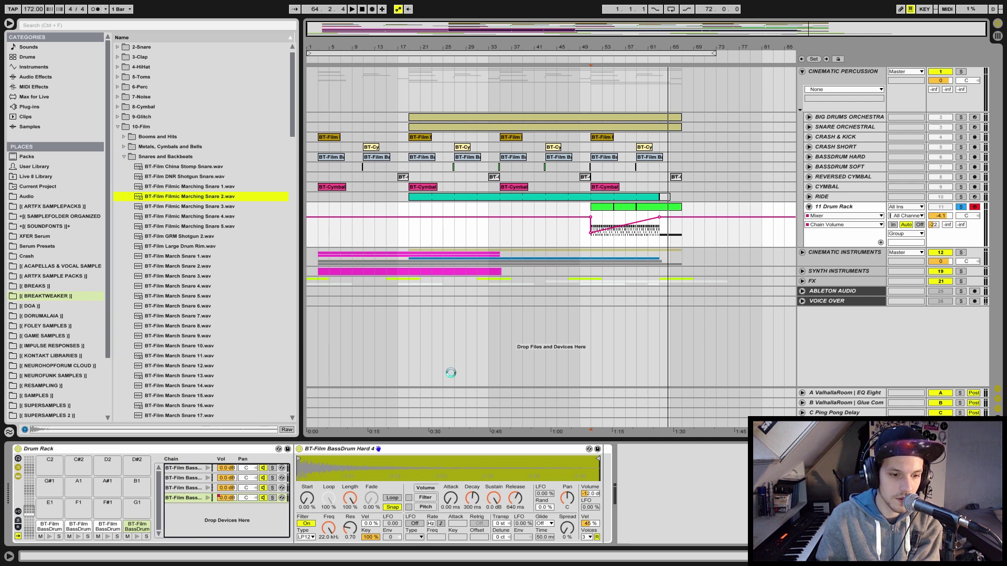
Consolidate the three Drum Rack clips between bars 51 and 67 into one 16-bar clip and open its notes
left_click(608, 208)
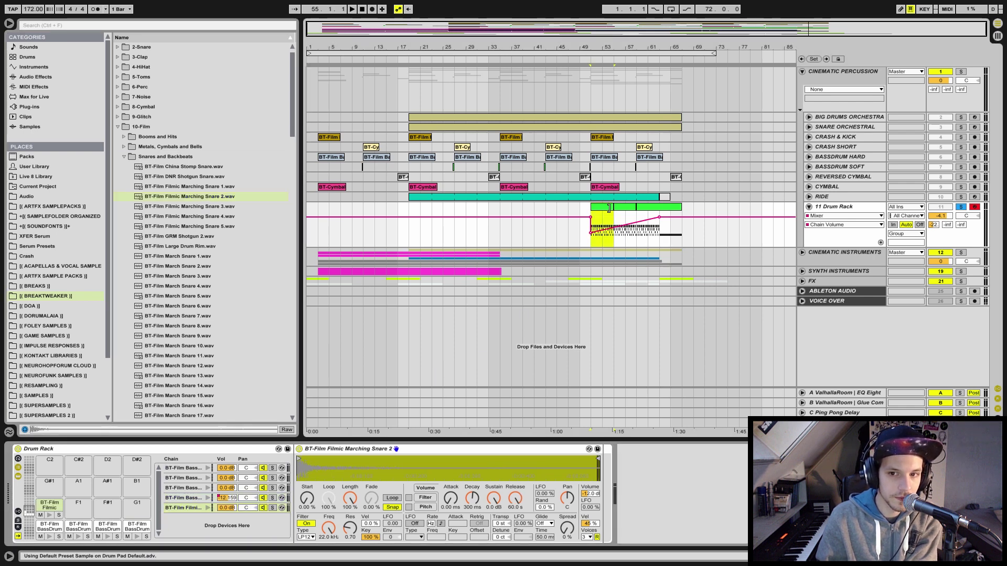
left_click(669, 208, "shift")
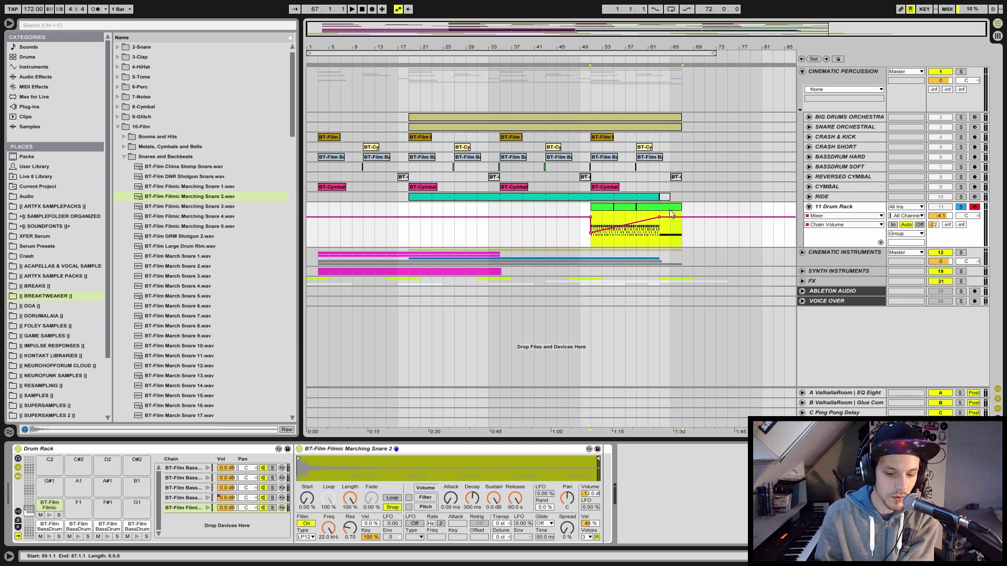
double_click(672, 214)
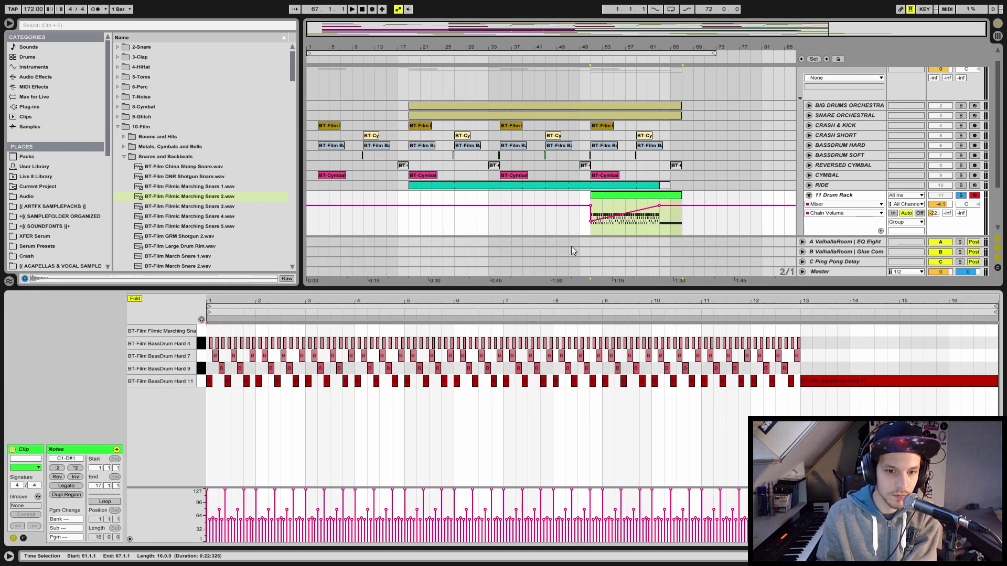
Copy all BassDrum Hard 4 notes to the Filmic Marching Snare lane, starting at 1.1.1 and lengthened to close the gaps
left_click(199, 342)
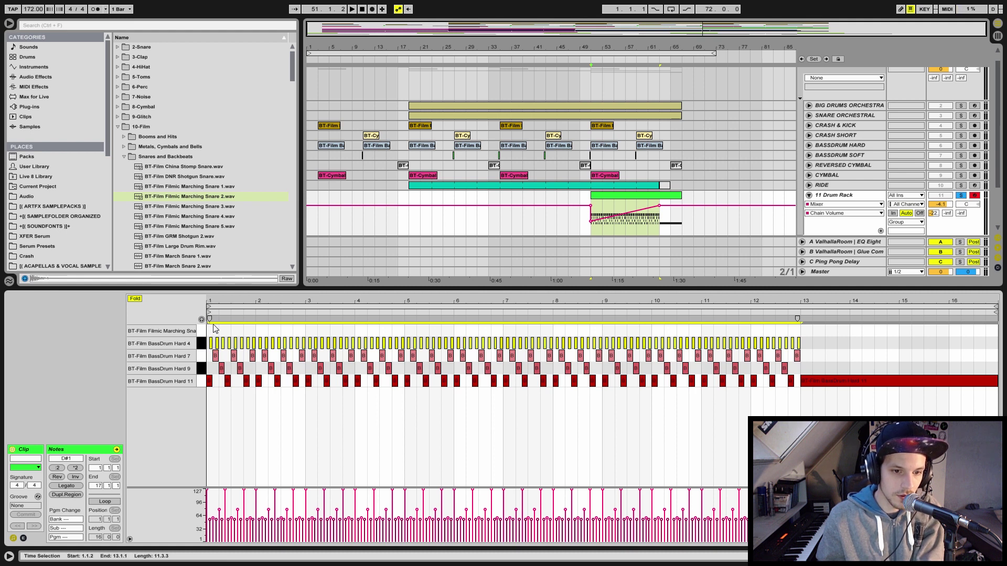
key("Up")
key("Left")
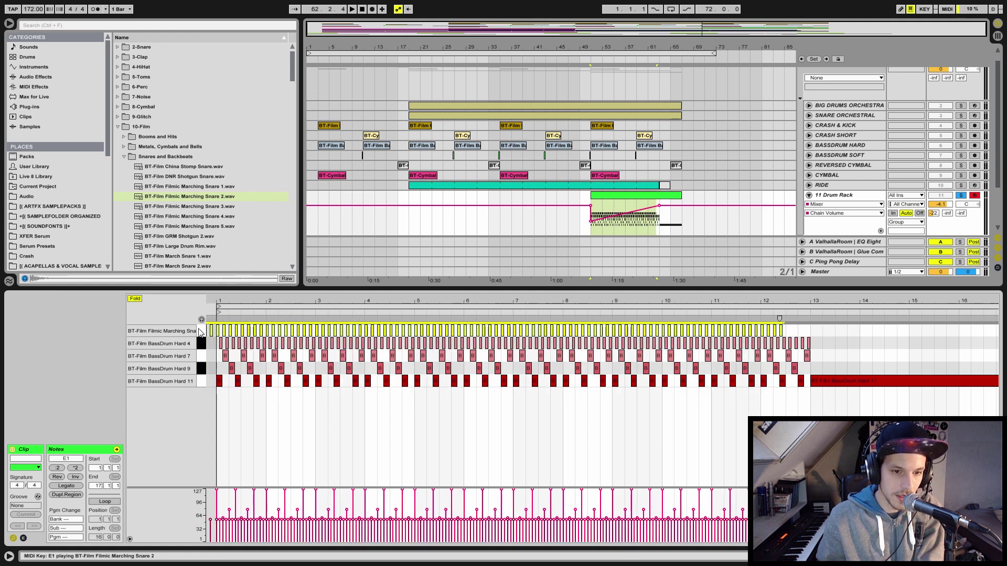
left_click_drag(225, 301, 238, 295)
left_click_drag(208, 333, 238, 334)
key("space")
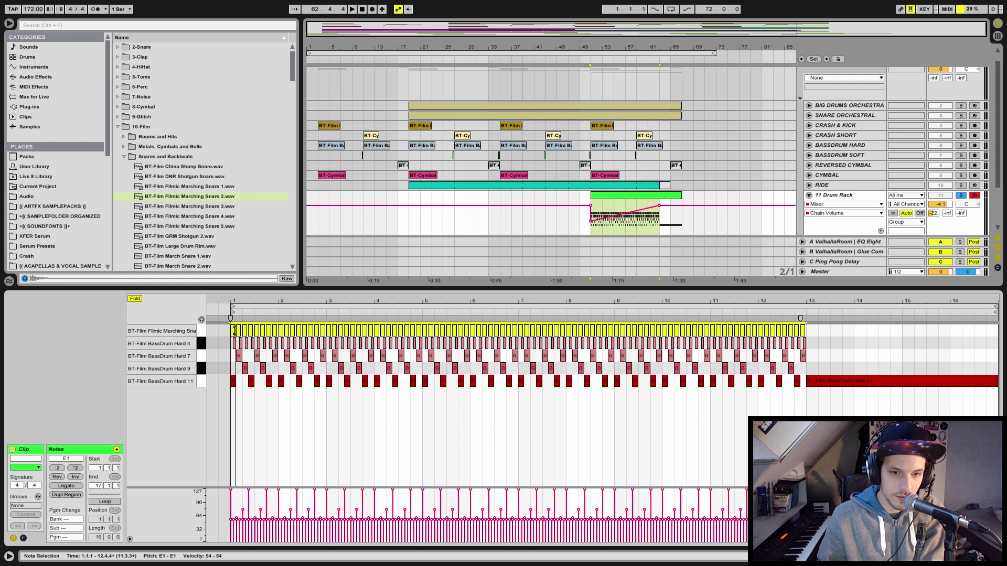
scroll(234, 330, "up", 5)
left_click_drag(248, 331, 258, 331)
Play the soloed Drum Rack clip from bar 51 to hear the added snare notes
key("space")
left_click_drag(321, 302, 321, 262)
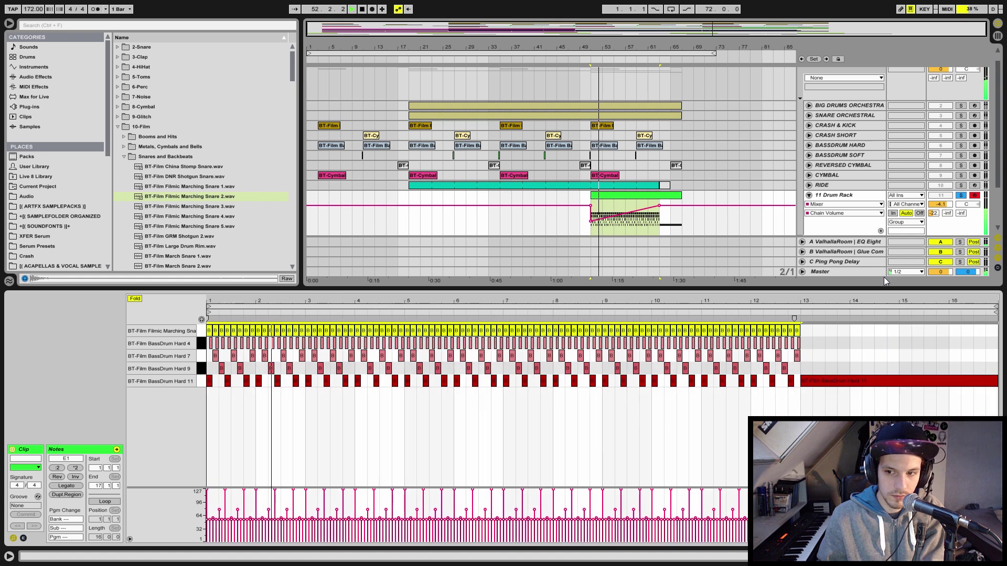
key("space")
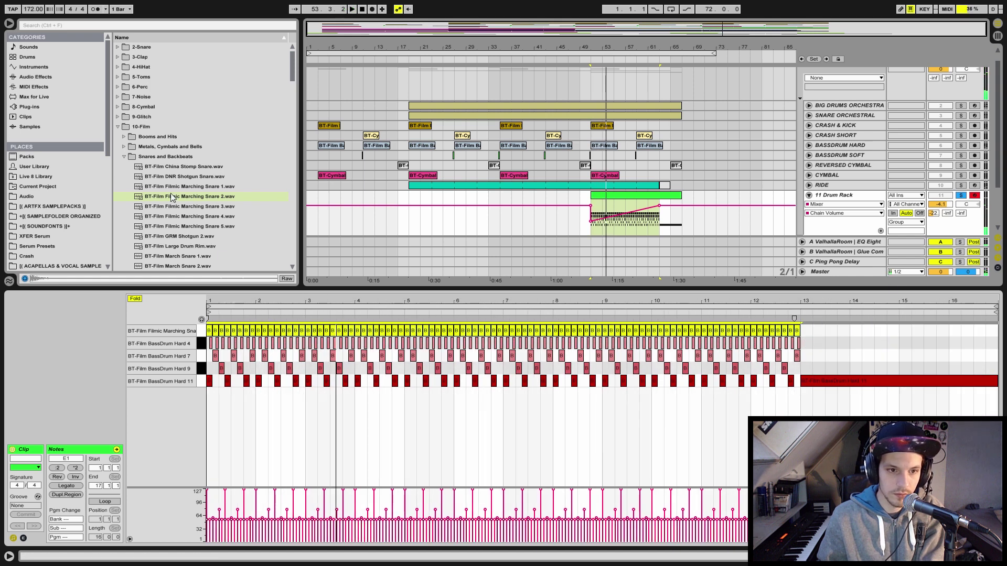
Audition further samples in the Snares and Backbeats folder to find a replacement for the marching snare
left_click(199, 247)
scroll(200, 247, "down", 2)
left_click(199, 246)
scroll(199, 246, "down", 3)
scroll(199, 246, "down", 4)
left_click(199, 247)
scroll(200, 247, "down", 3)
left_click(200, 247)
scroll(199, 247, "down", 7)
left_click(199, 247)
scroll(199, 246, "down", 3)
scroll(199, 246, "down", 3)
left_click(200, 246)
left_click_drag(291, 138, 282, 219)
left_click(225, 124)
scroll(207, 167, "up", 3)
Replace the marching snare on the Drum Rack's E1 pad with BT-Film Monkey Drum 6 and play the pattern
key("shift+Tab")
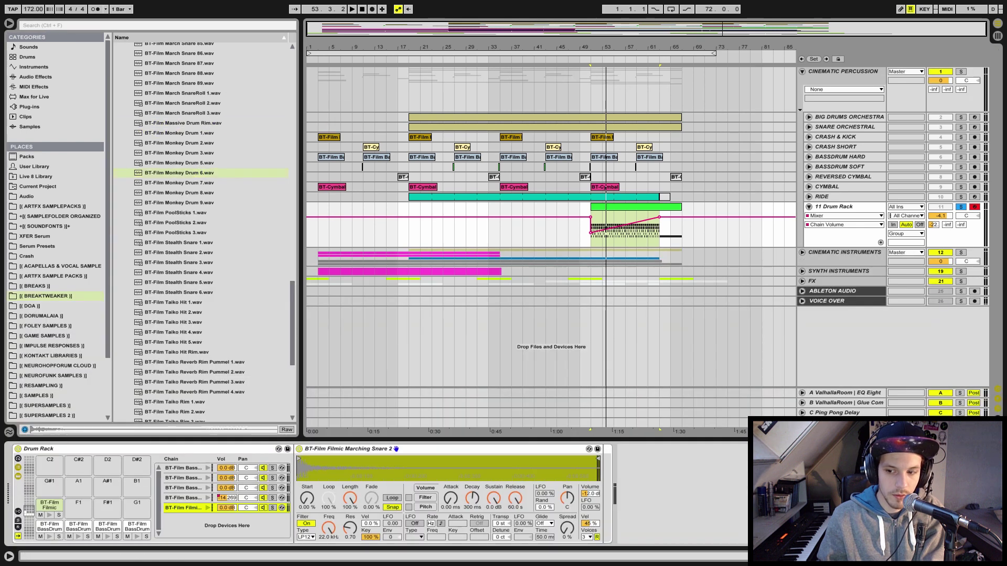
left_click_drag(176, 177, 342, 468)
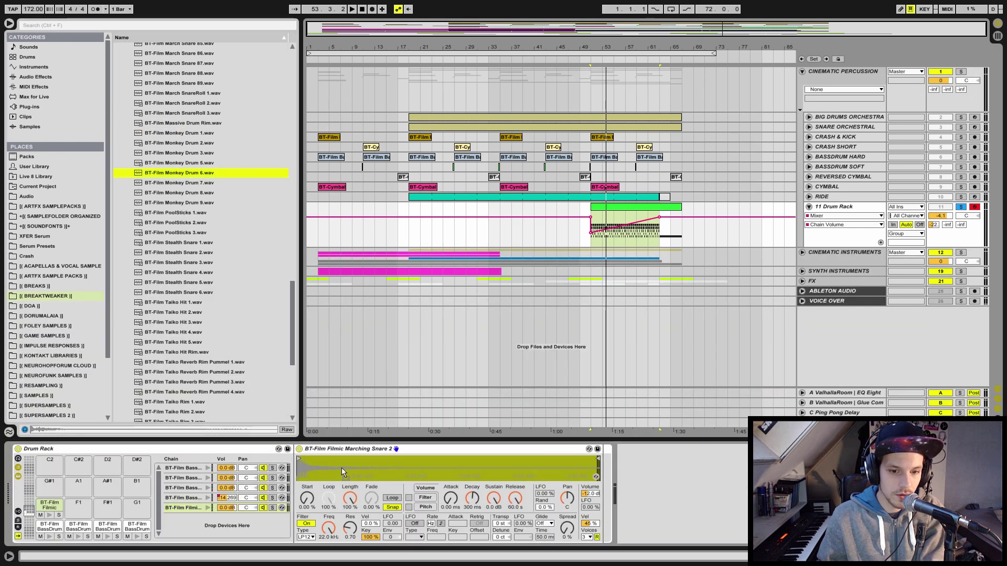
key("space")
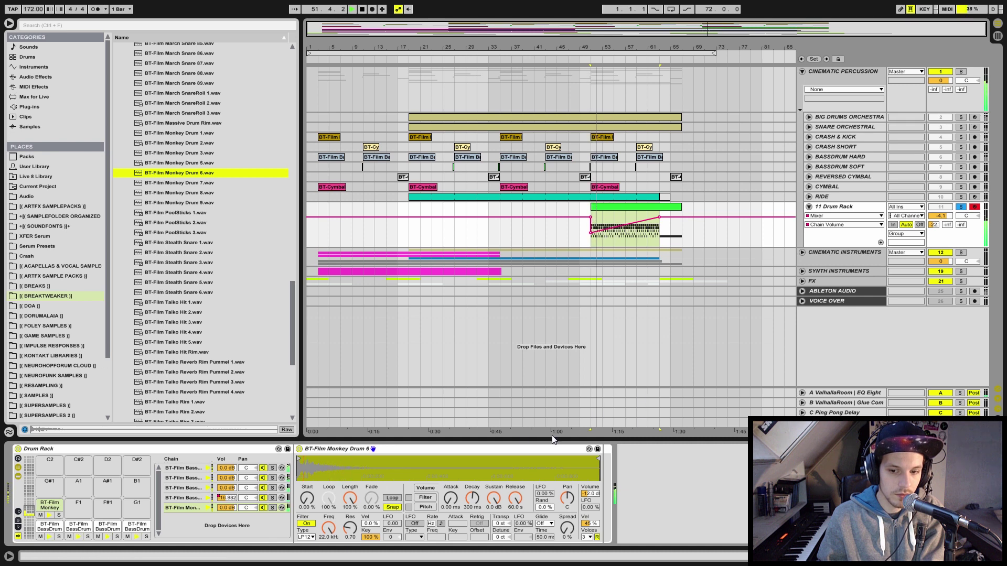
Automate the Monkey Drum chain's volume as a curved rise over bars 51 to 63 and play it unsoloed in the full mix
left_click(242, 511)
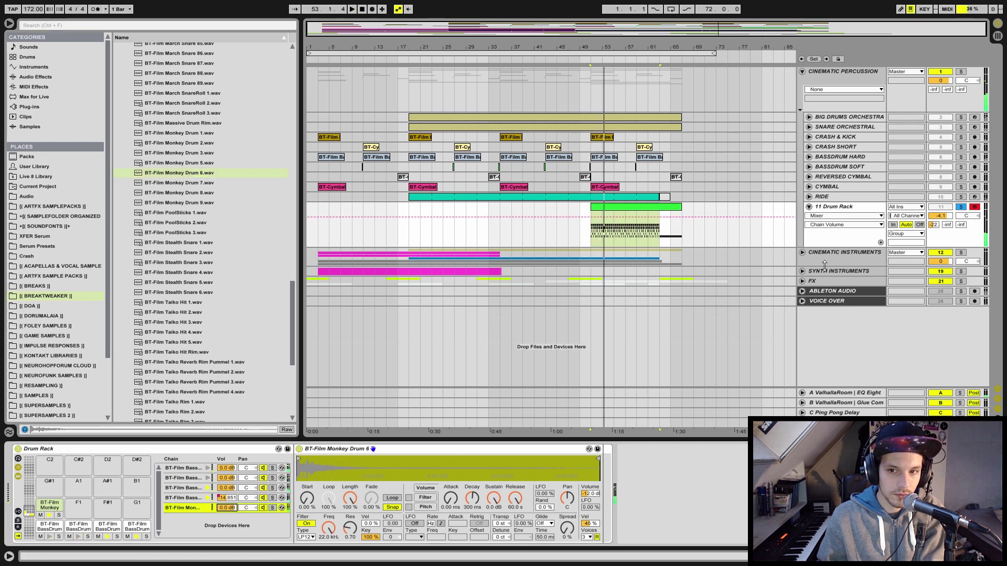
left_click_drag(590, 229, 656, 224)
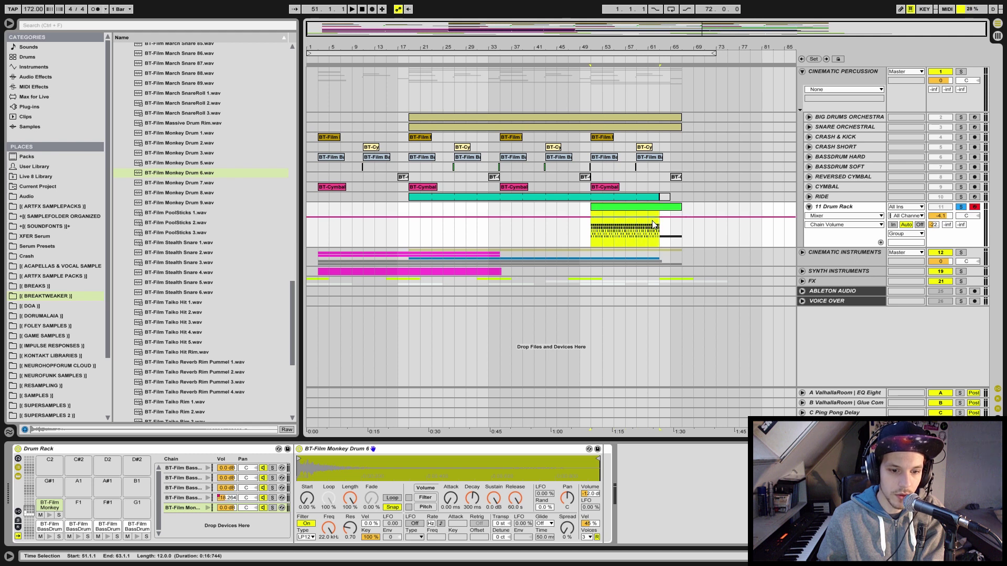
left_click(659, 245)
key("space")
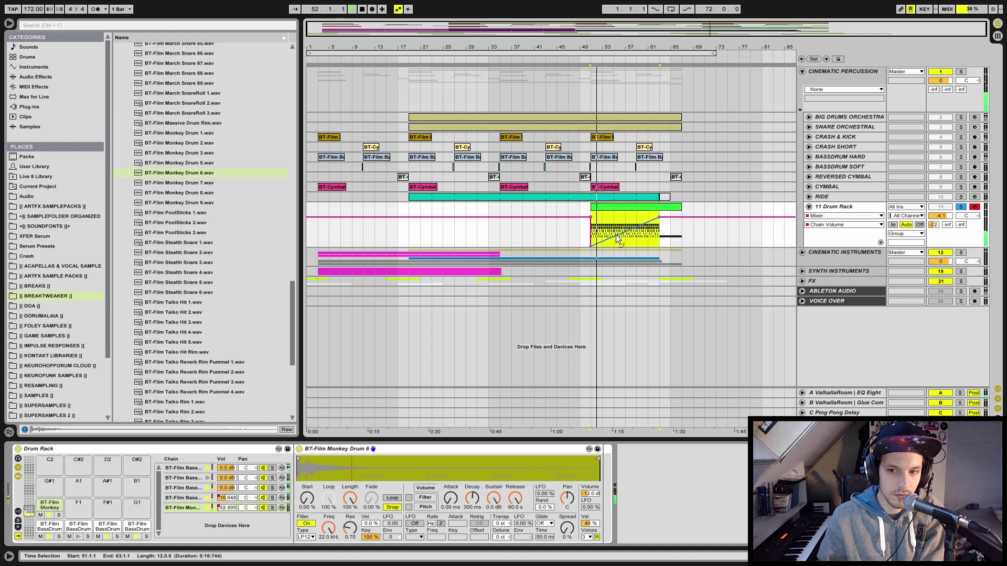
left_click_drag(615, 234, 616, 242)
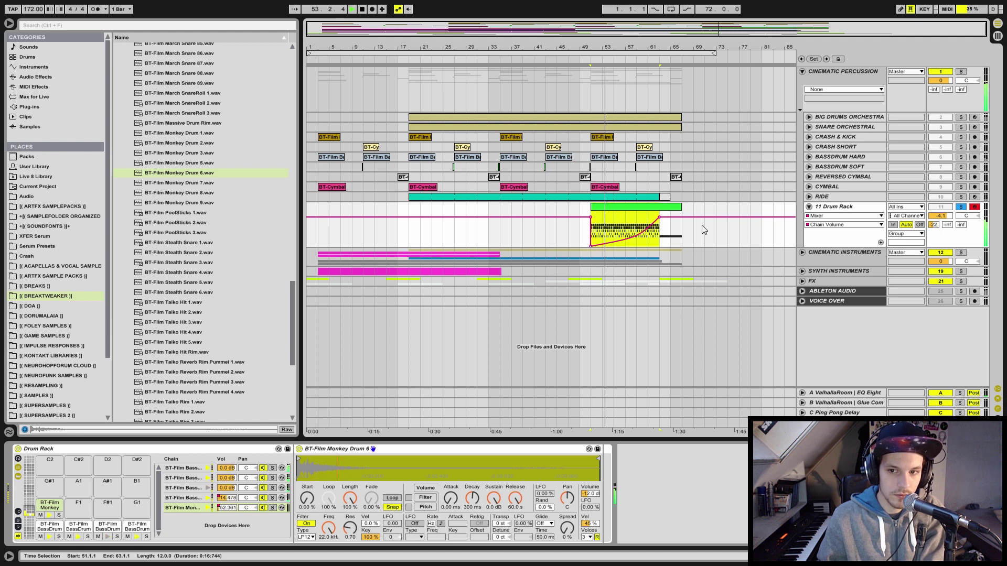
left_click(960, 207)
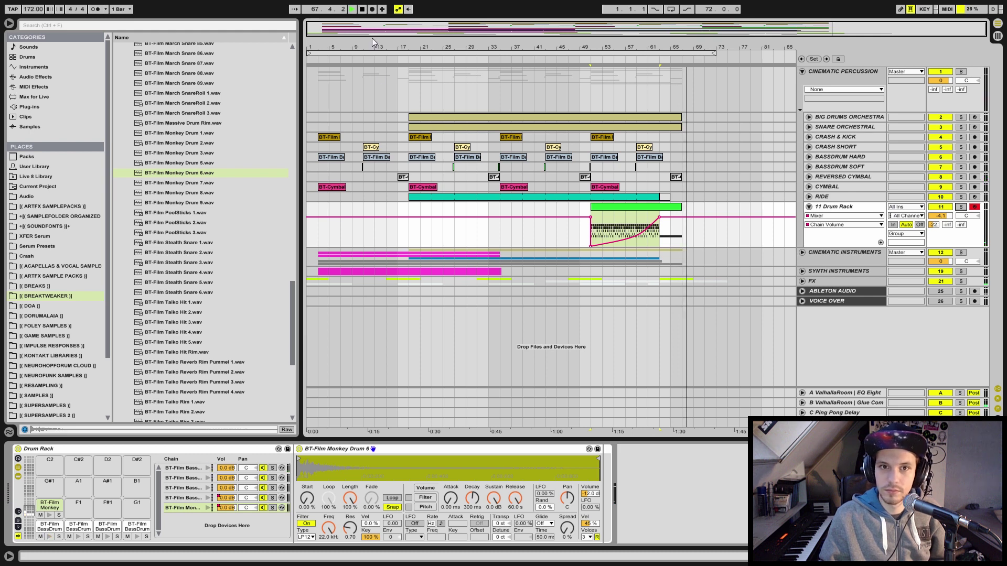
left_click(362, 10)
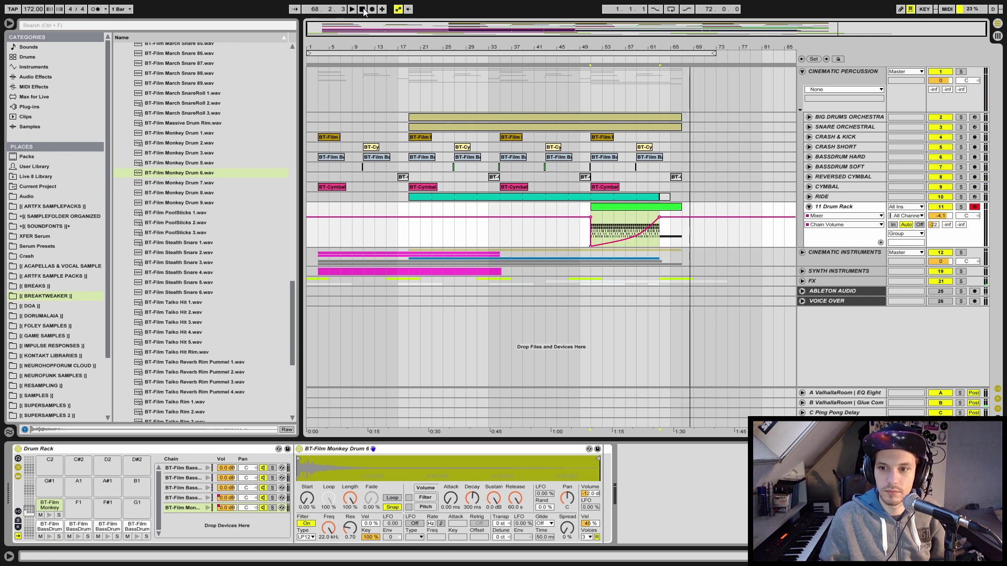
In the FX group, trim the second Long Riser clip to end at bar 67 and copy the two-bar Short Riser clip from bar 61 to bar 65
left_click(801, 281)
scroll(721, 341, "down", 3)
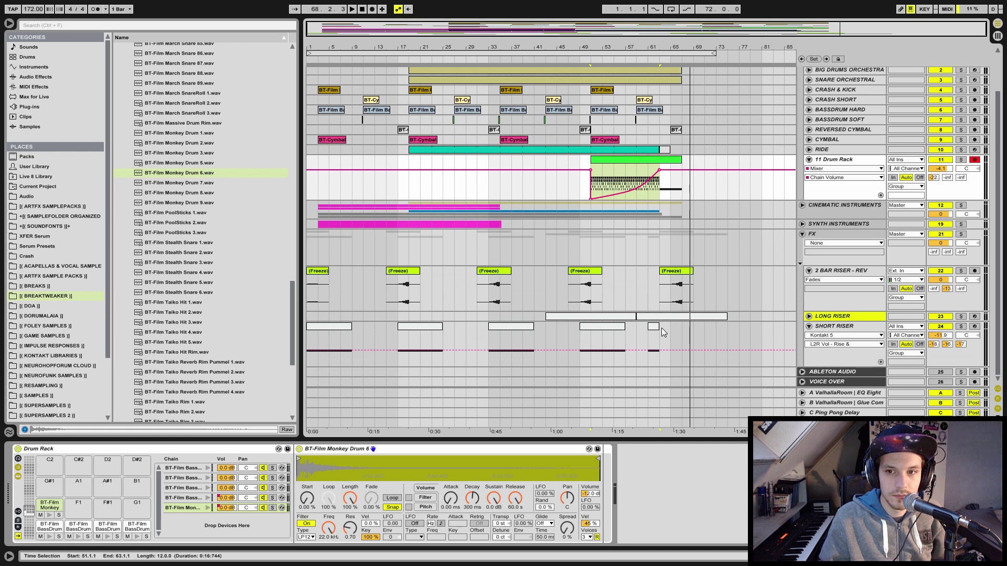
left_click(650, 340)
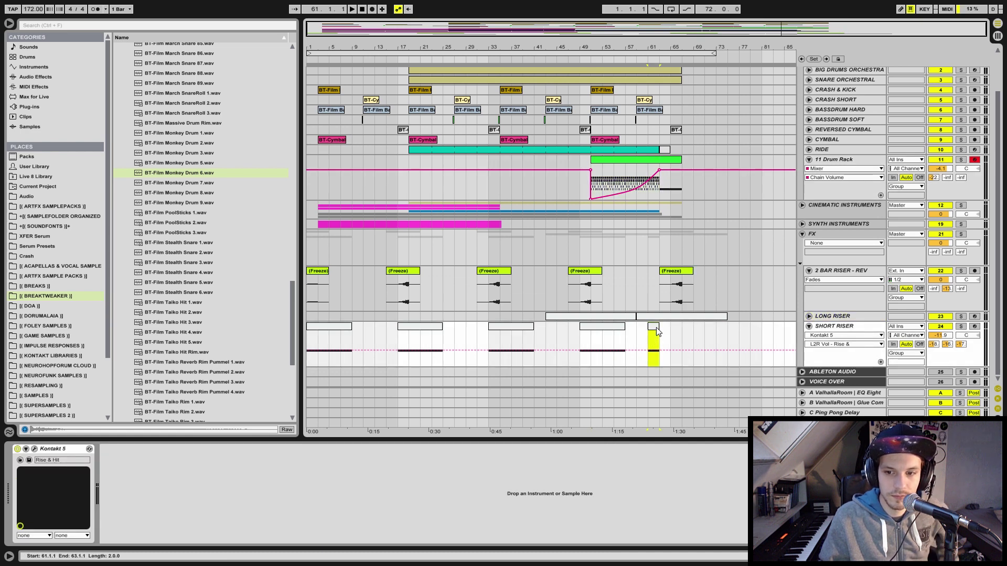
left_click(809, 317)
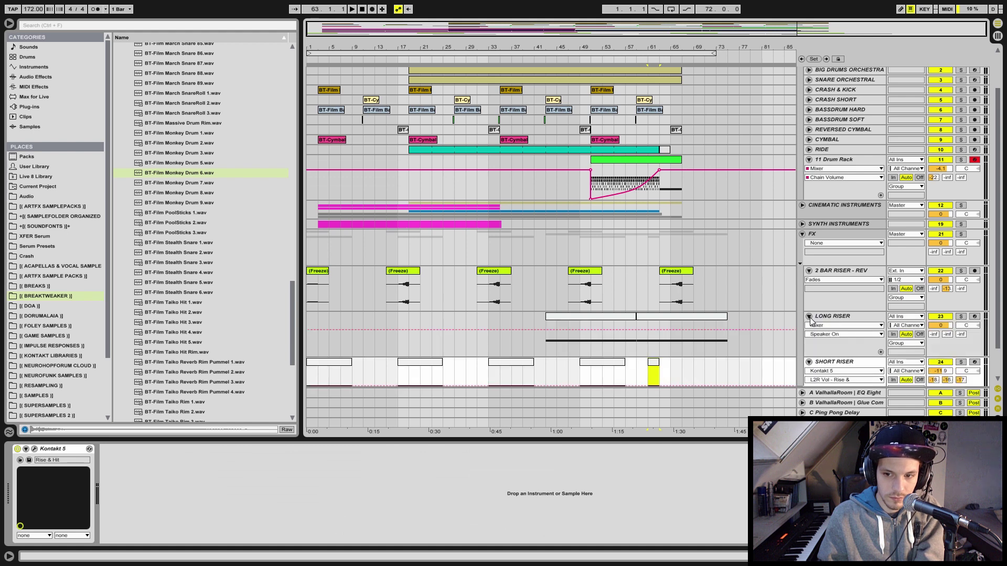
left_click_drag(722, 315, 681, 327)
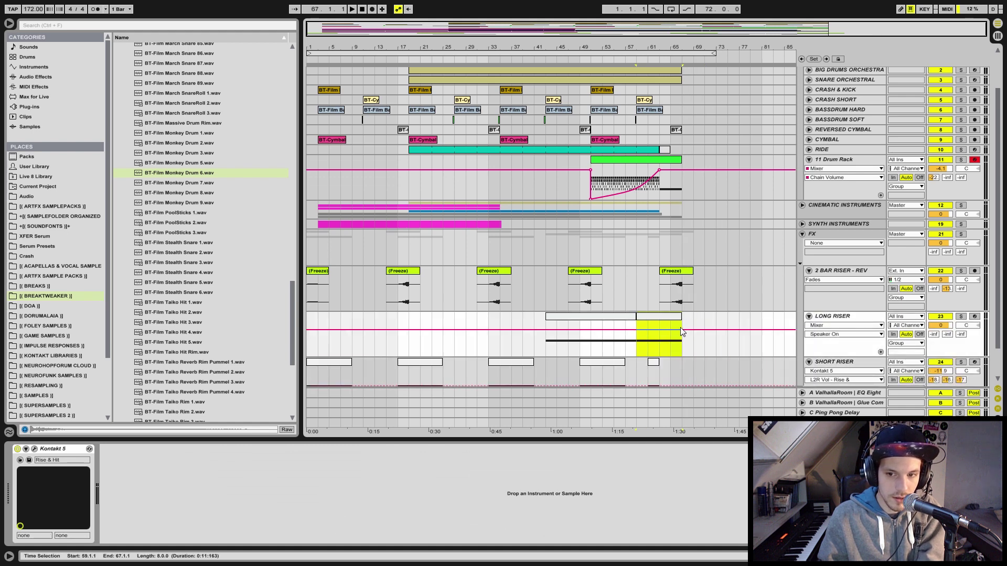
left_click(639, 330)
left_click(651, 362)
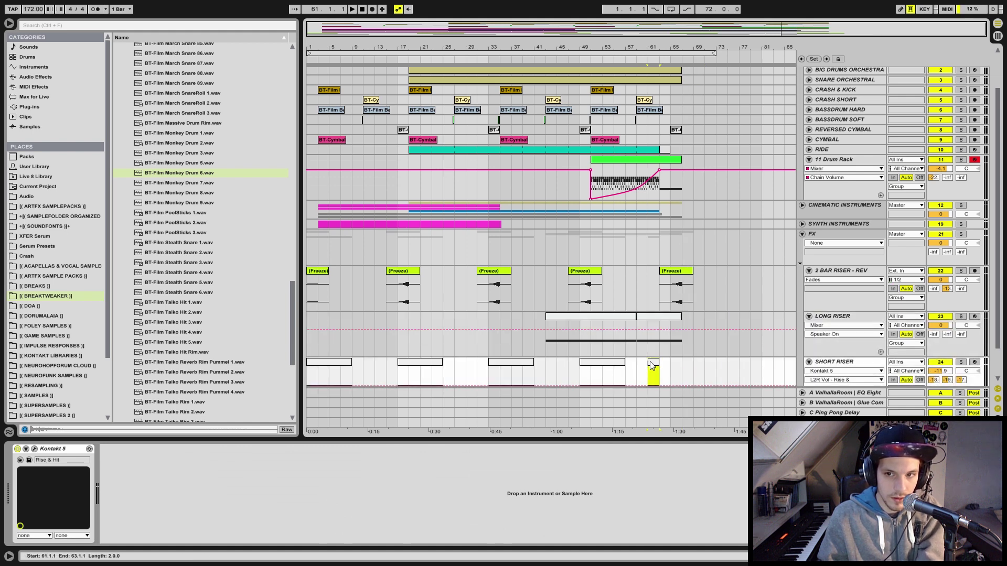
left_click_drag(653, 366, 677, 342)
Play the ending from bar 59 and delete the 2 Bar Riser - Rev clip at bar 63
left_click(675, 338)
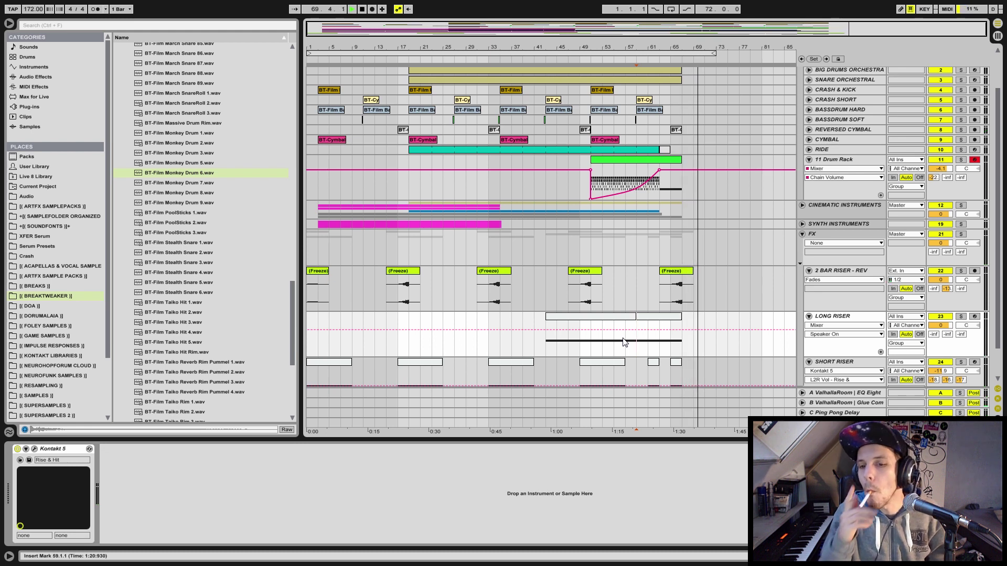
key("space")
left_click(679, 278)
key("Delete")
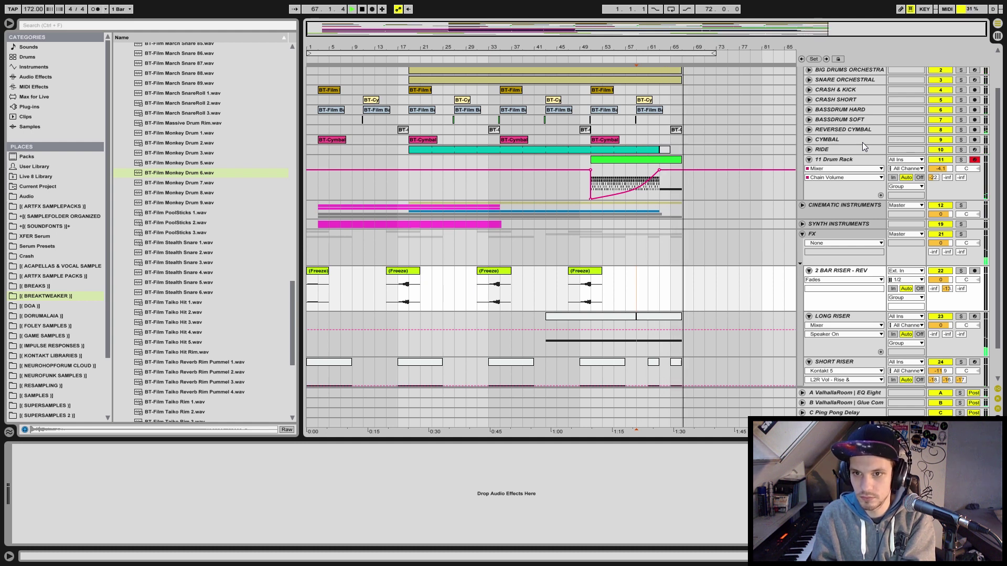
scroll(719, 265, "down", 3)
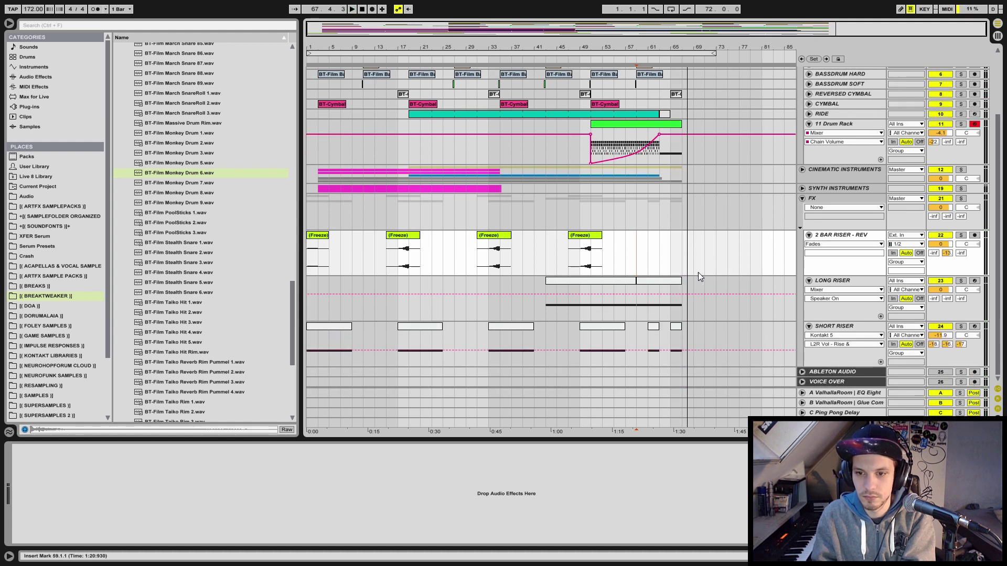
Extend the second Long Riser clip to end at bar 75 and fold the FX group
left_click_drag(680, 282, 727, 284)
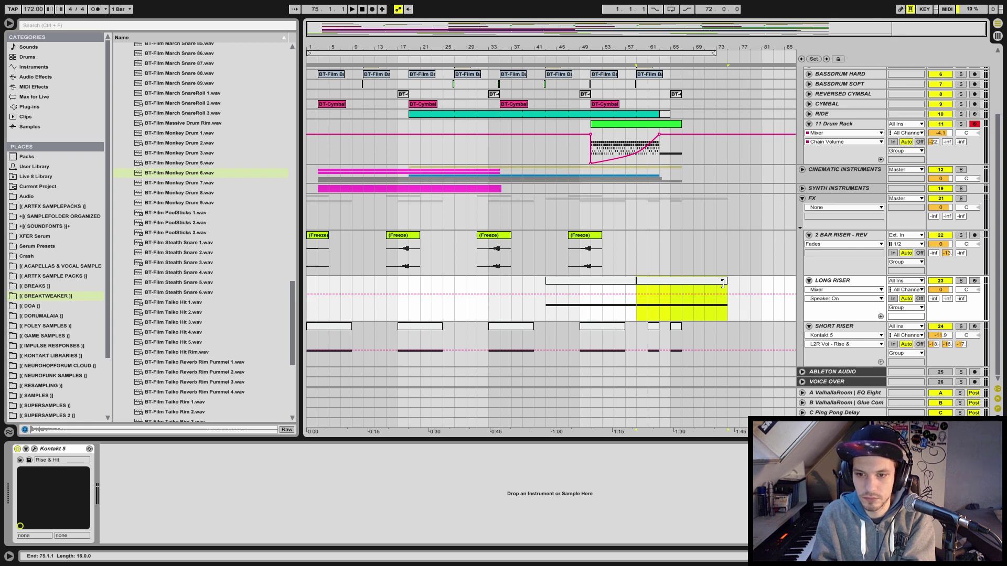
left_click(638, 293)
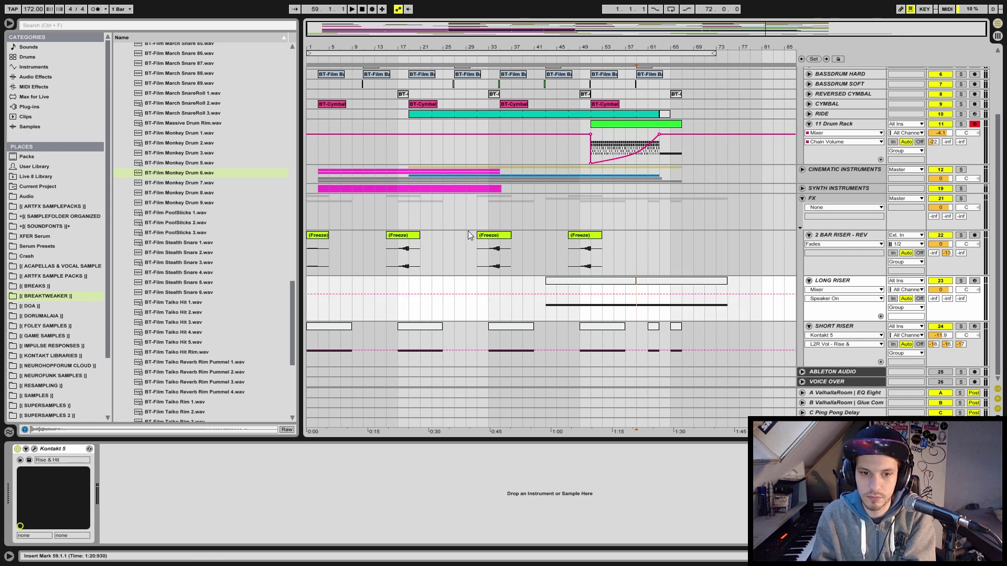
left_click(802, 198)
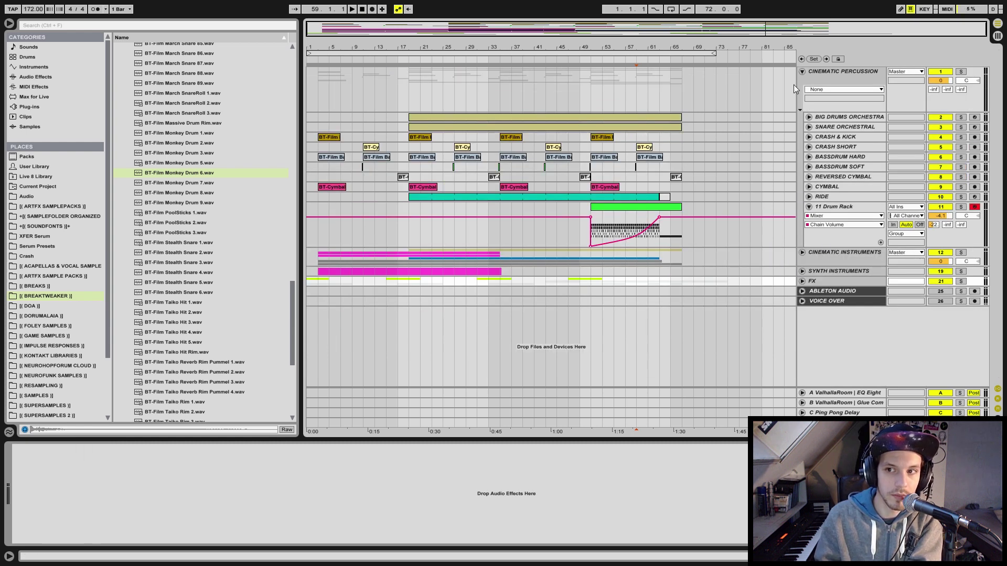
Fold the Cinematic Percussion group and play the whole arrangement from bar 1 through its end
left_click(802, 72)
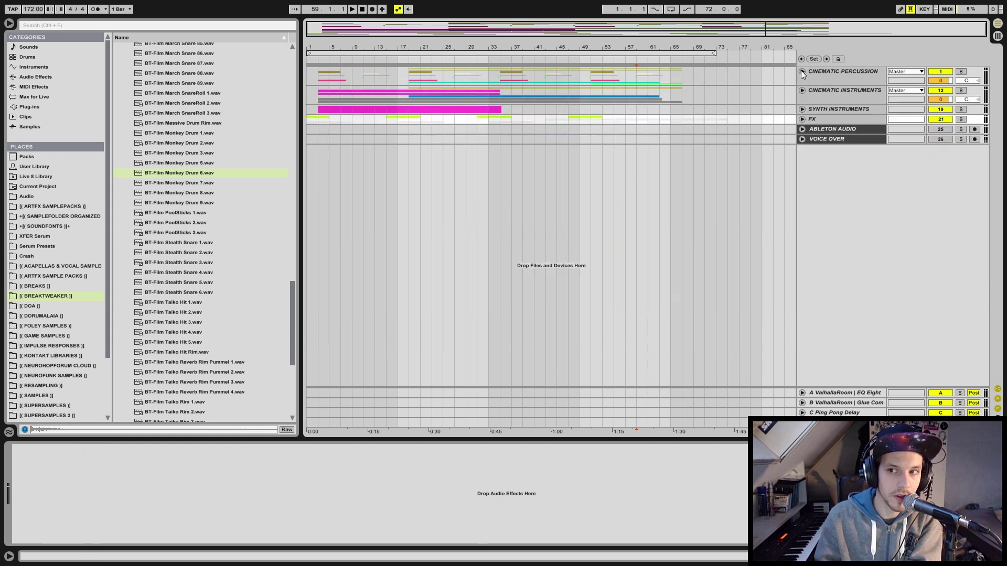
left_click(311, 75)
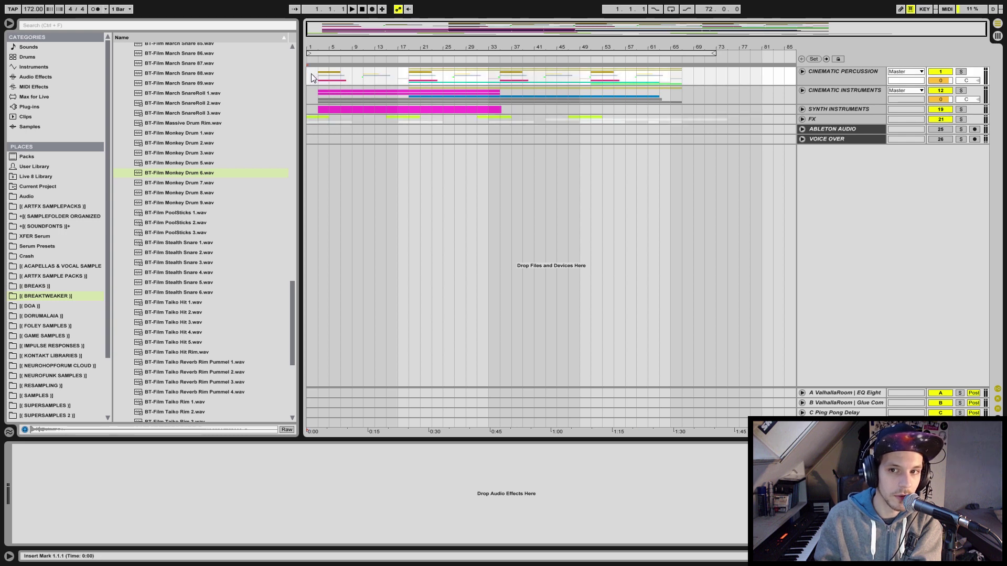
key("space")
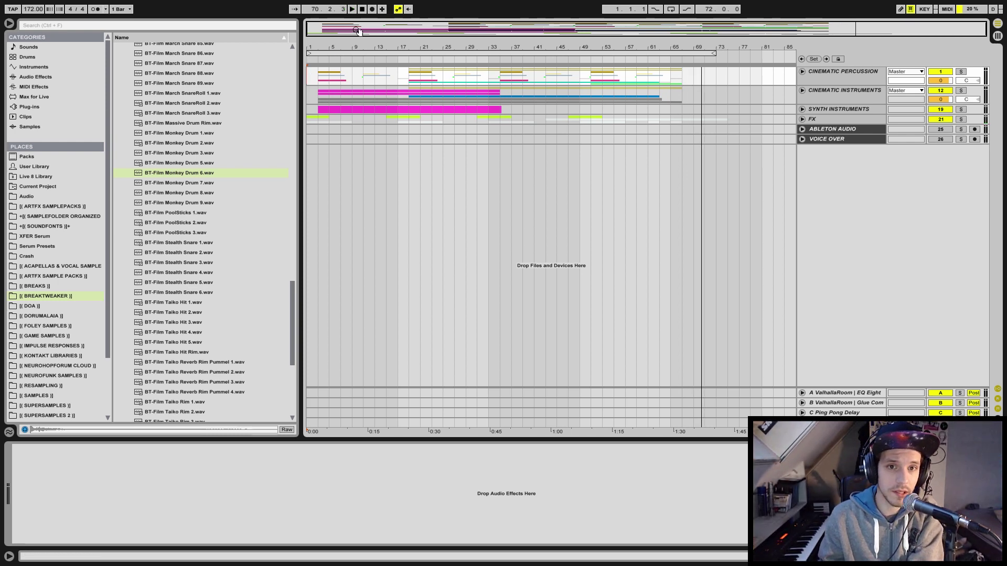
Unfold the Cinematic Instruments group with its String Pattern and Tuba tracks minimized, and show the String Pattern track's devices
left_click(843, 111)
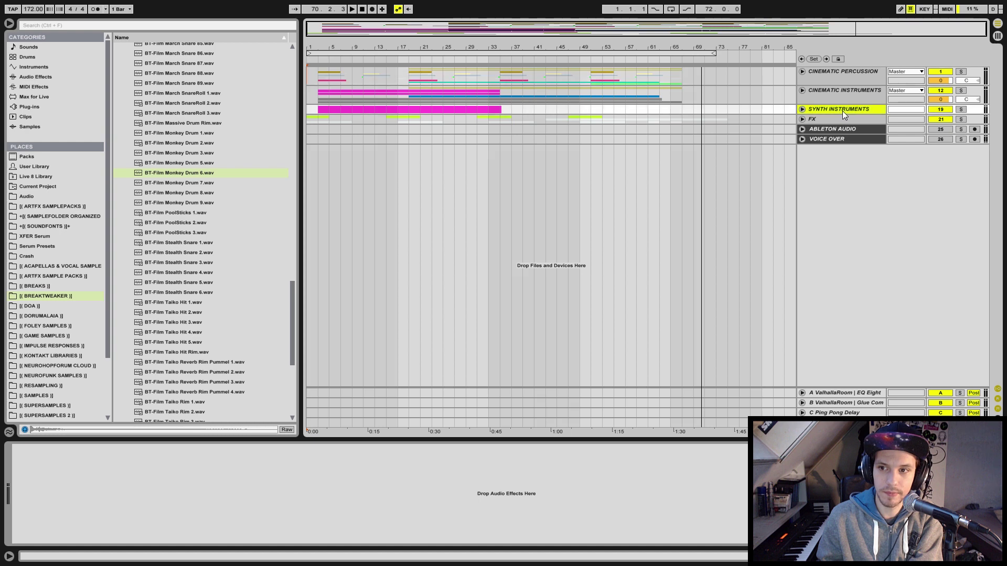
left_click(816, 70)
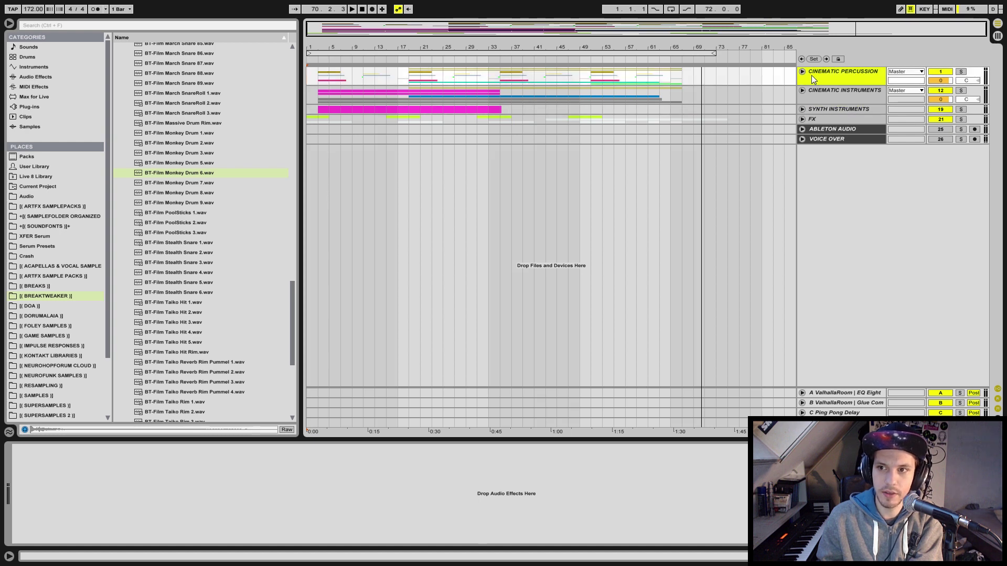
left_click(813, 90)
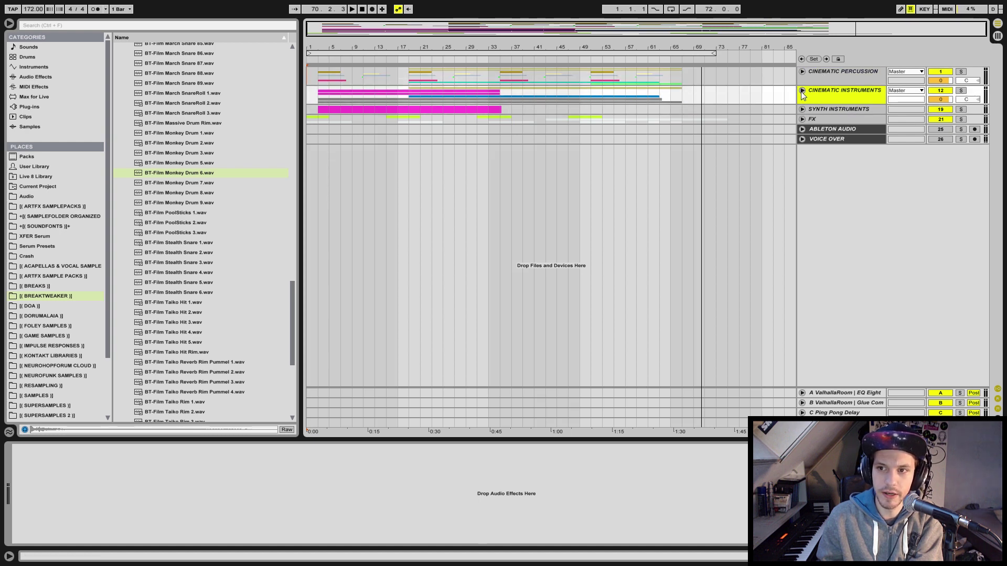
left_click(802, 90)
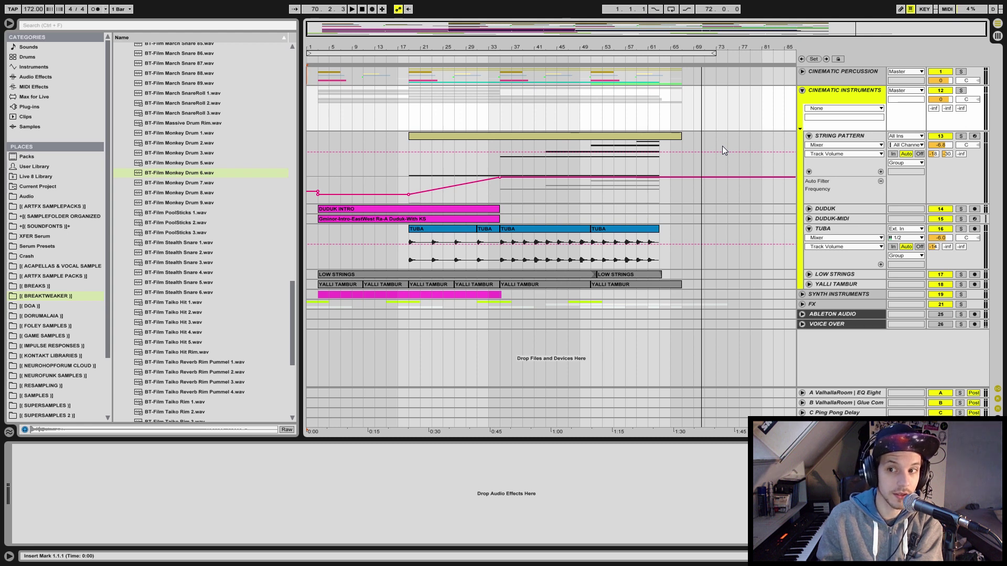
left_click(809, 136)
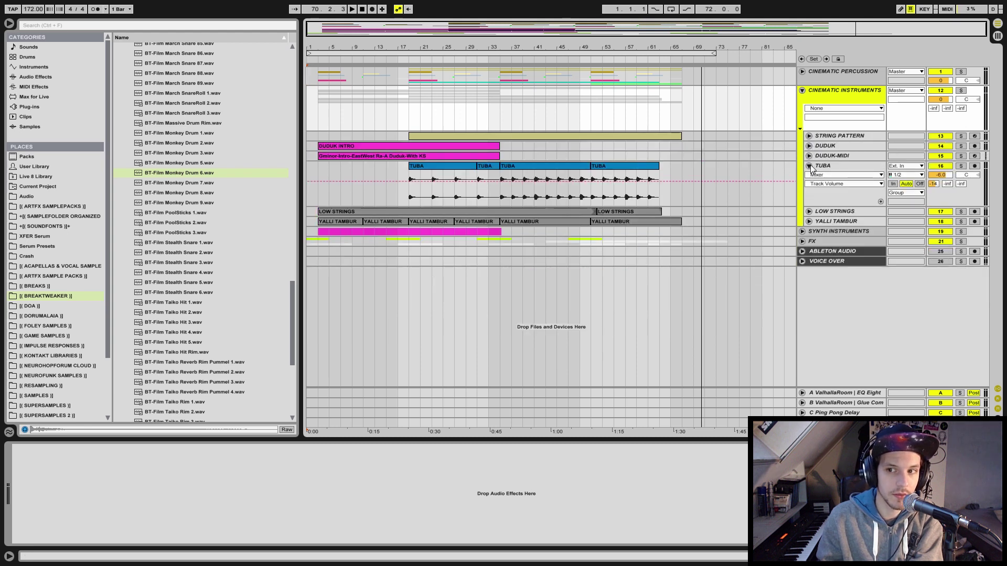
left_click(809, 166)
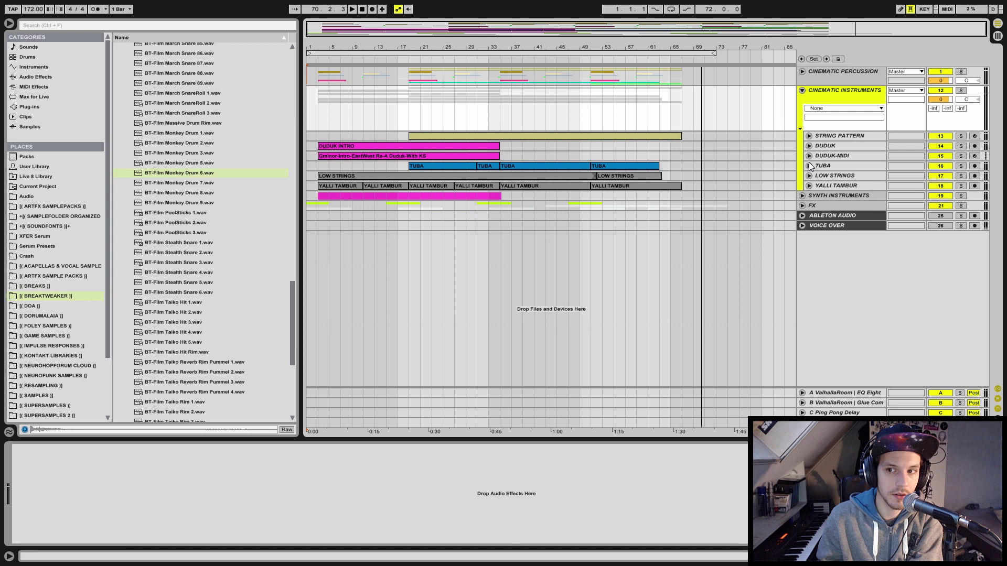
left_click(840, 138)
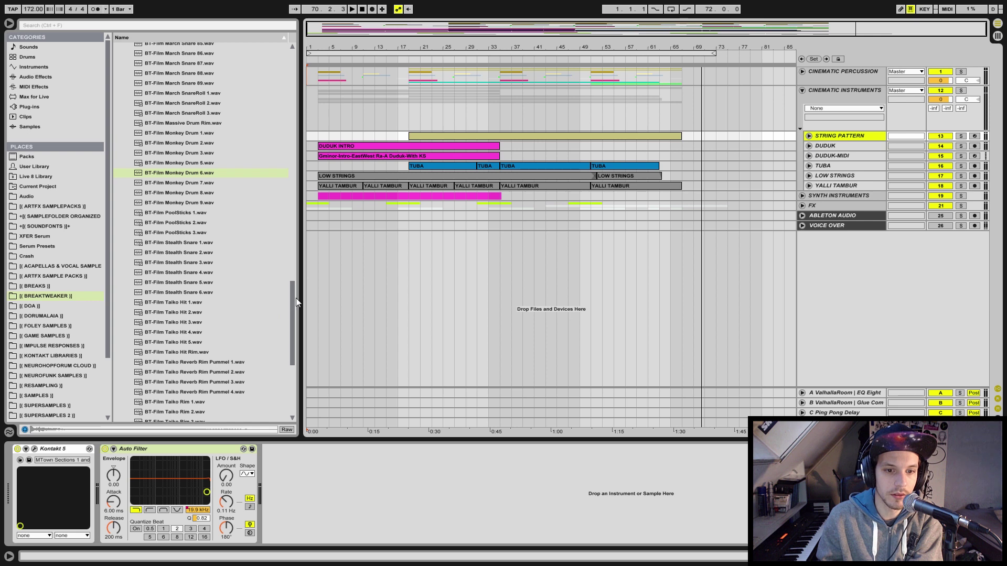
Collapse the 10-Film sample folder and list the categories of instrument plug-ins in the browser
left_click_drag(294, 302, 347, 51)
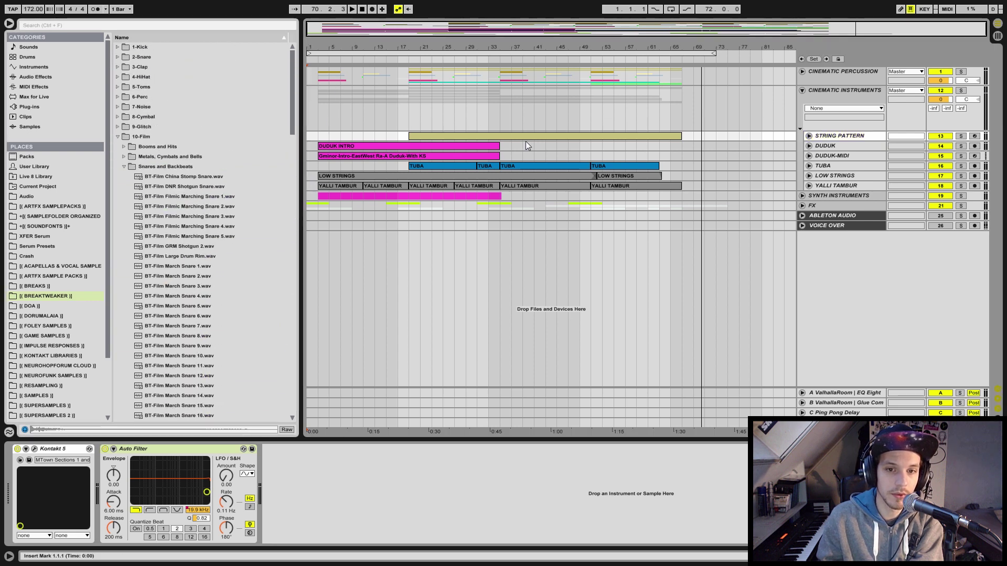
left_click(570, 137)
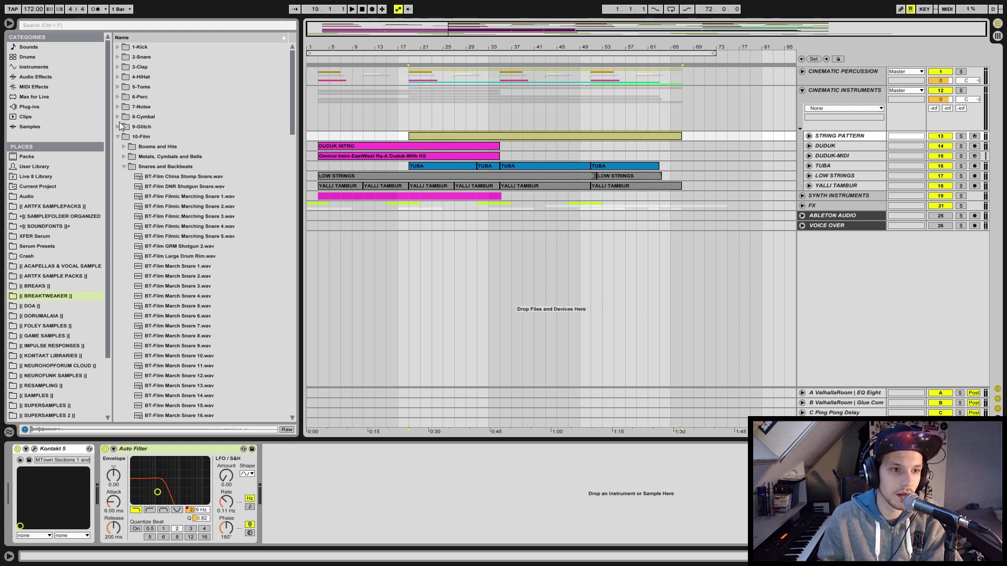
left_click(119, 137)
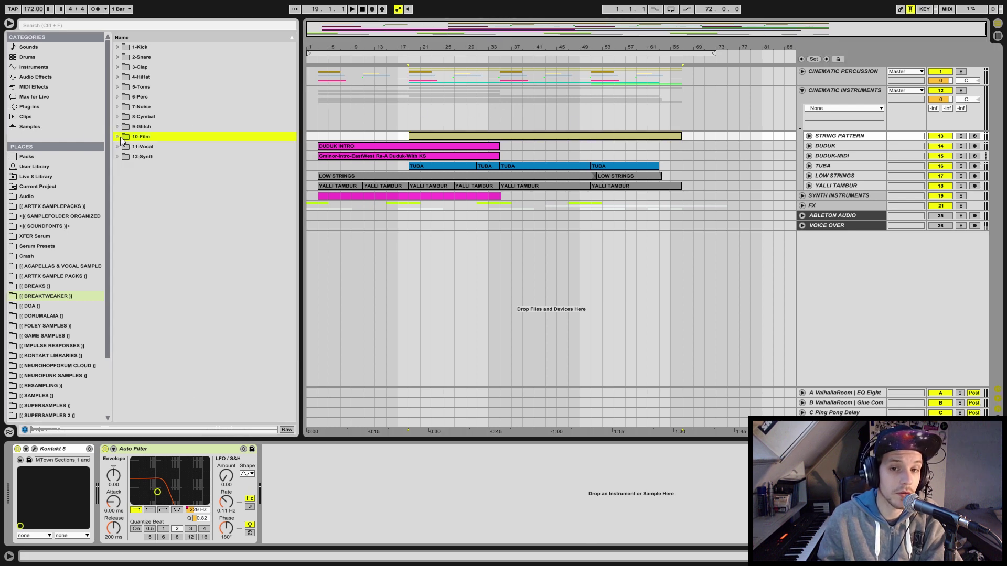
left_click(33, 106)
left_click(130, 107)
left_click(124, 67)
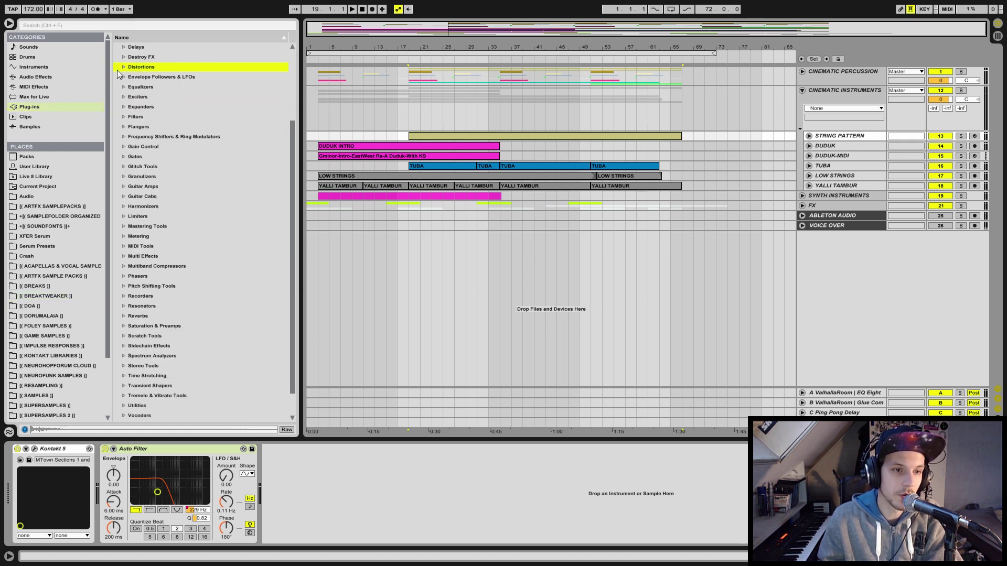
left_click(52, 107)
left_click(118, 57)
Insert a new MIDI track below the Yalli Tambur track in the Cinematic Instruments group
left_click(831, 187)
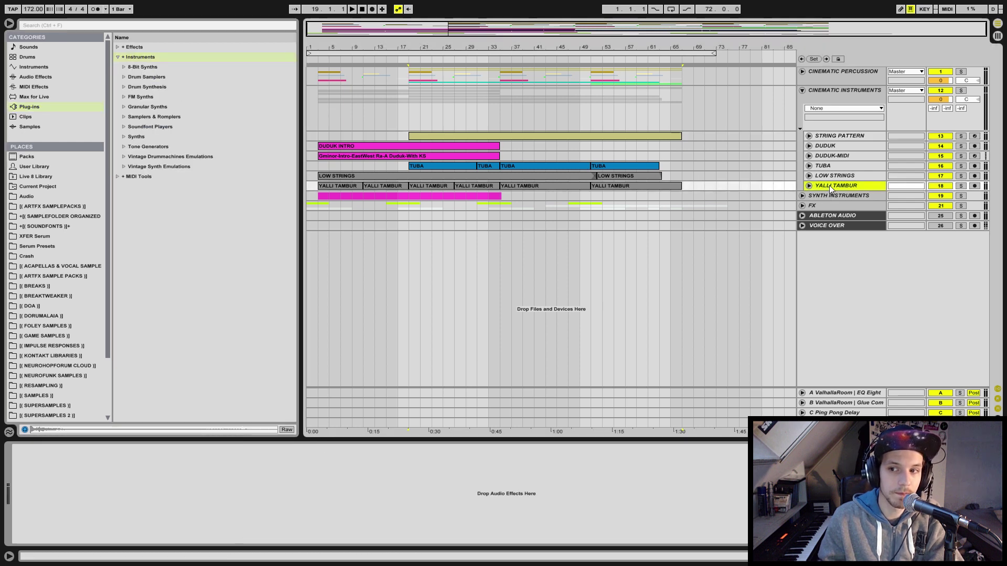
right_click(830, 188)
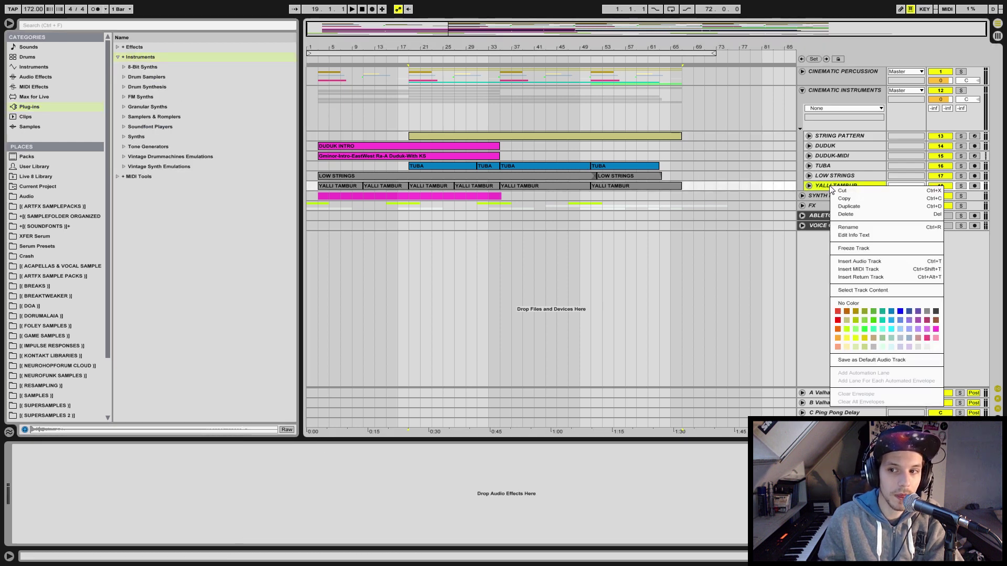
left_click(853, 268)
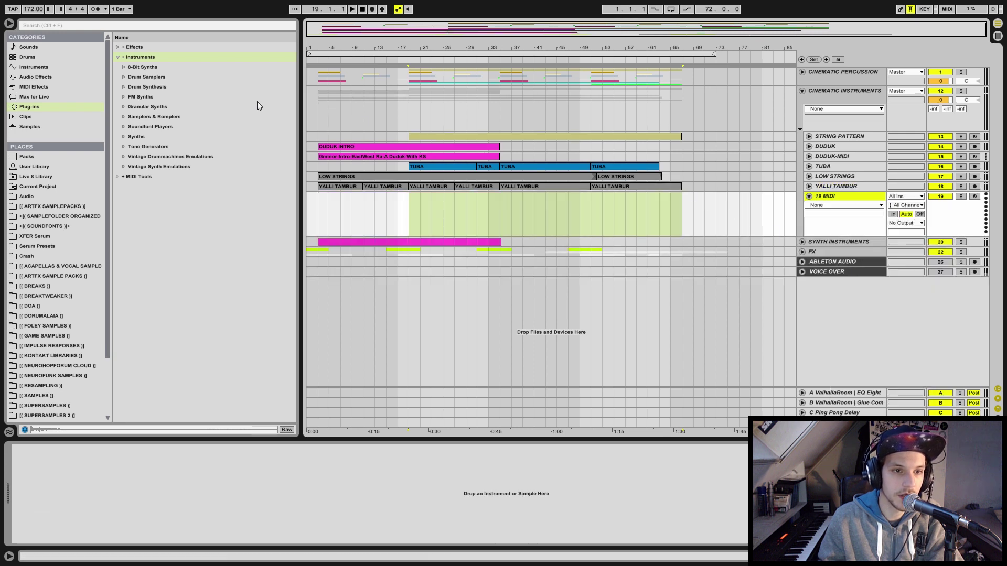
Load the ReFX Nexus instrument from the Samplers & Romplers category onto the new MIDI track
left_click(124, 117)
left_click(130, 197)
left_click(155, 206)
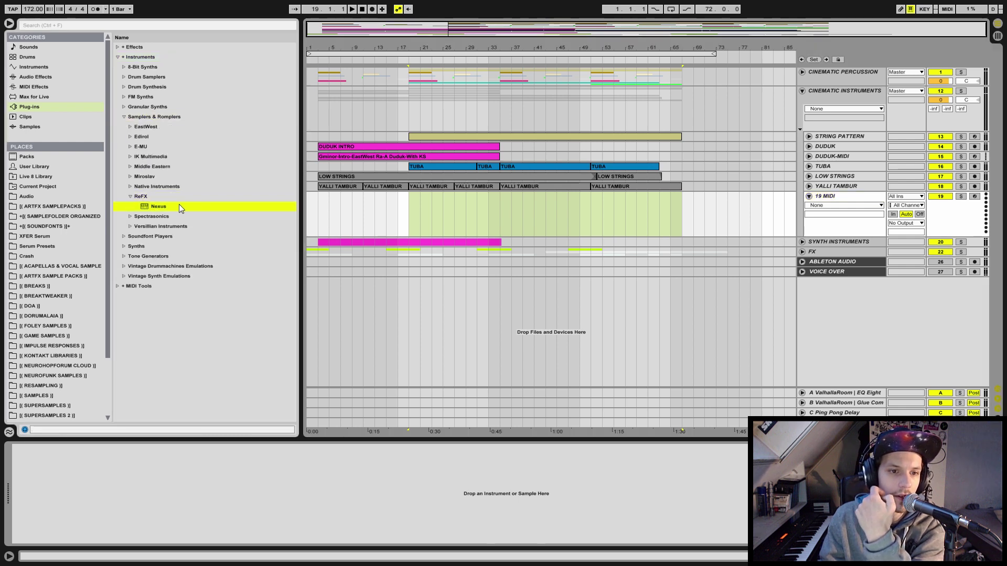
left_click_drag(179, 207, 414, 211)
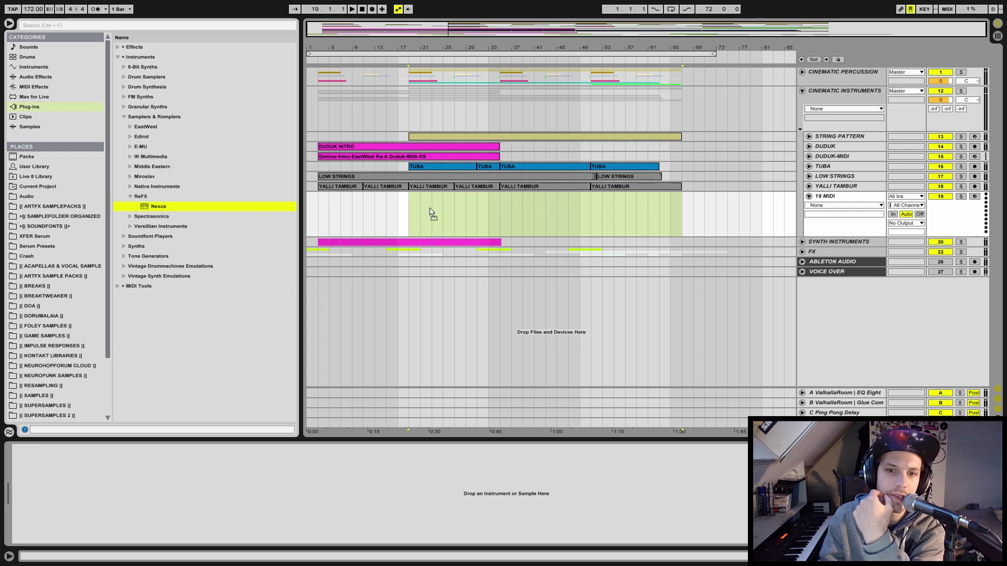
left_click_drag(501, 223, 499, 217)
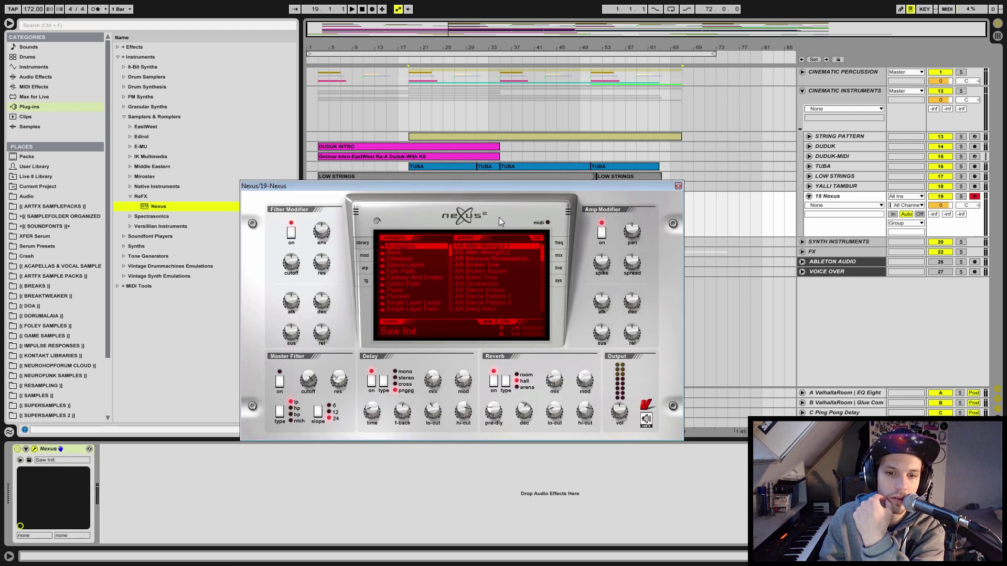
Browse the Nexus expansion library and list the presets of the XP Dance Orchestra category
left_click_drag(451, 250, 451, 264)
left_click(429, 284)
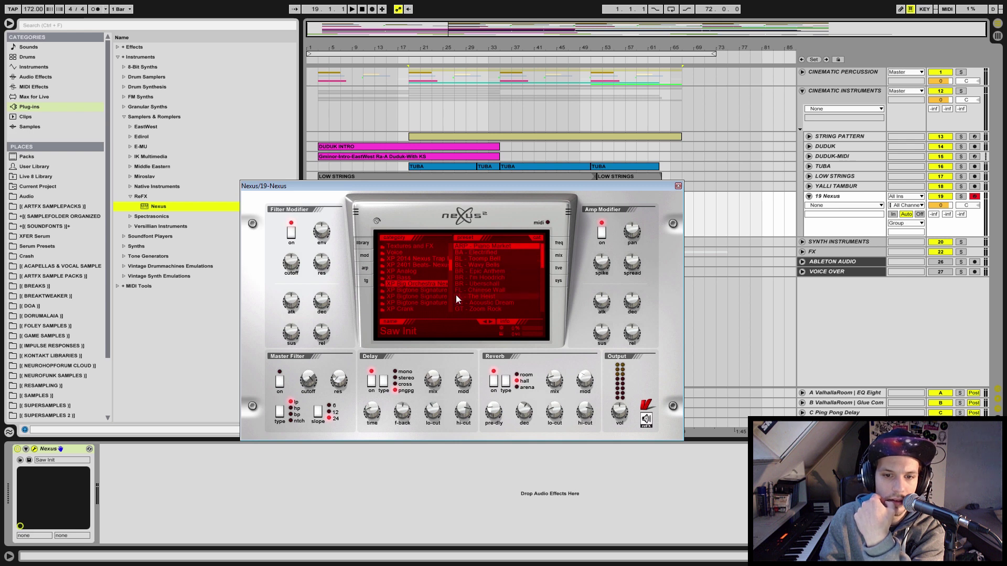
left_click_drag(449, 266, 449, 272)
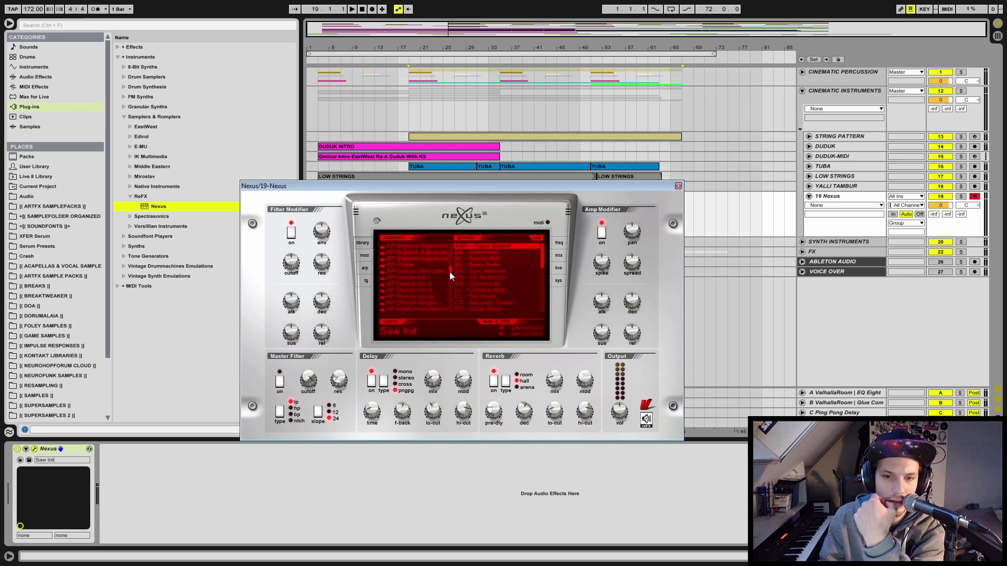
left_click(444, 272)
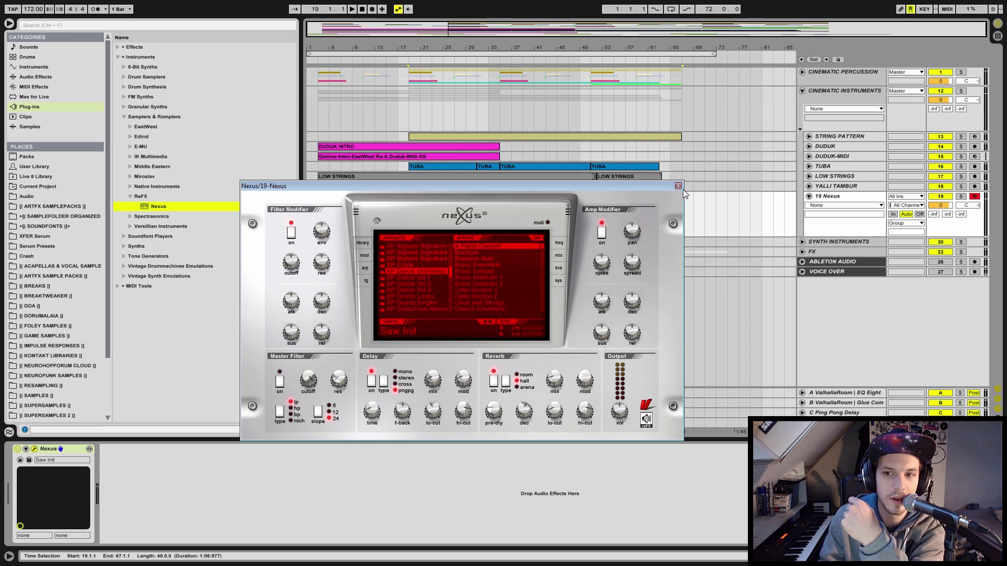
Move the Nexus window clear of the tracks and copy the String Pattern clip onto the Nexus track at bar 19
left_click_drag(653, 186, 654, 310)
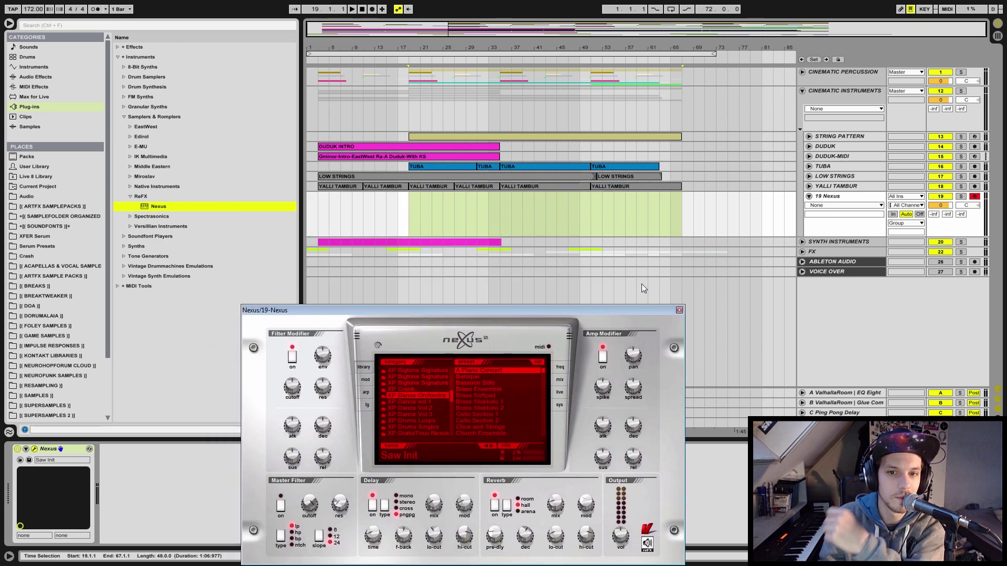
left_click(463, 135)
left_click(461, 208)
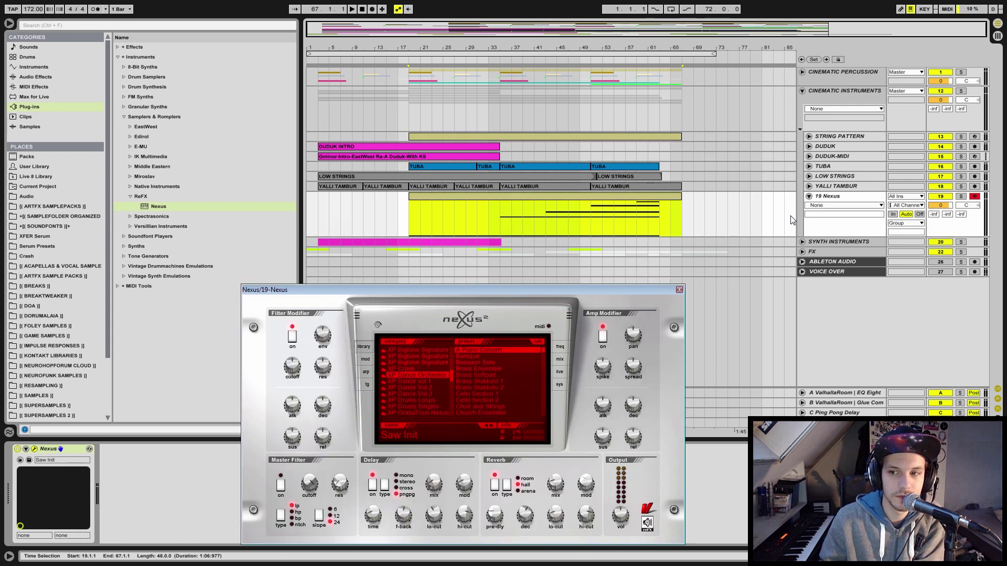
Solo the Nexus track, play it from bar 43 and lower its volume to -7.9 dB
left_click(960, 196)
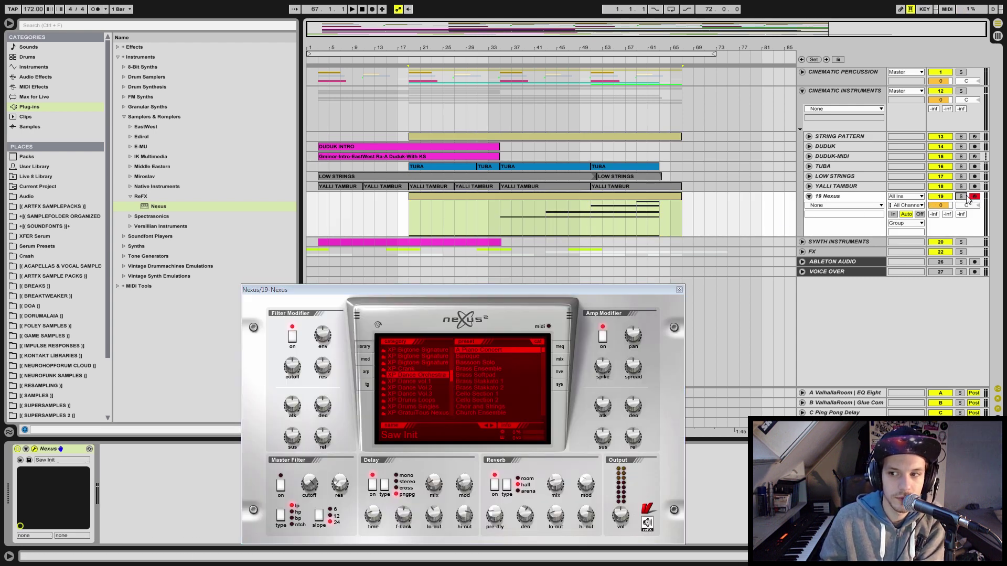
left_click(544, 215)
key("space")
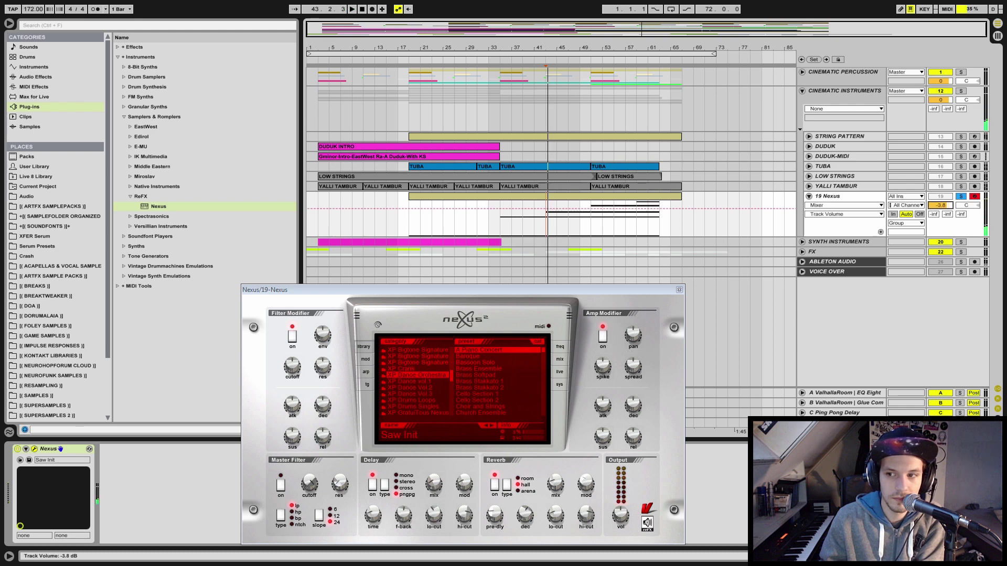
Audition the Nexus presets Baroque, Brass Ensemble, Cello Section 1, and Strings and Chimes with the copied string pattern
left_click(482, 357)
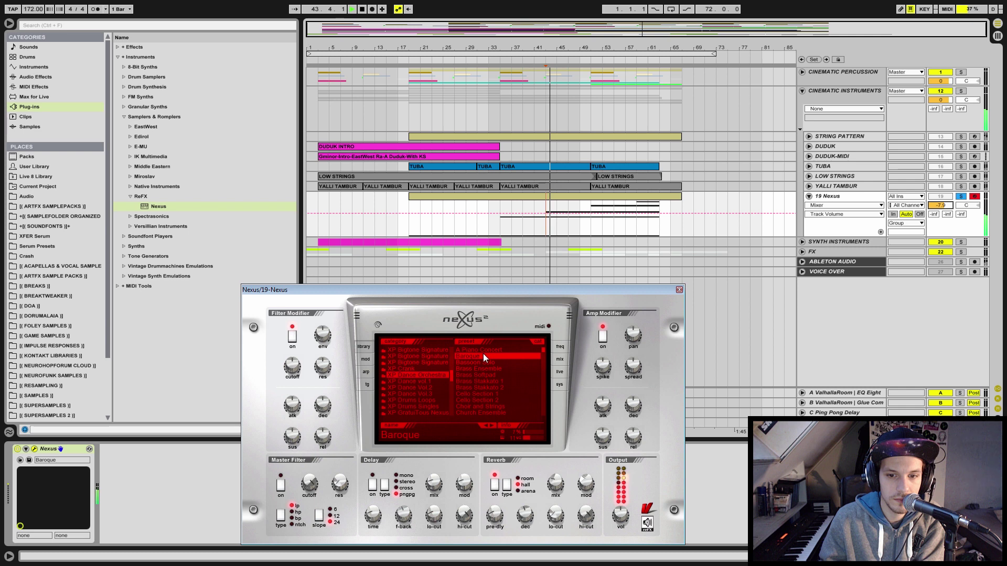
left_click(492, 369)
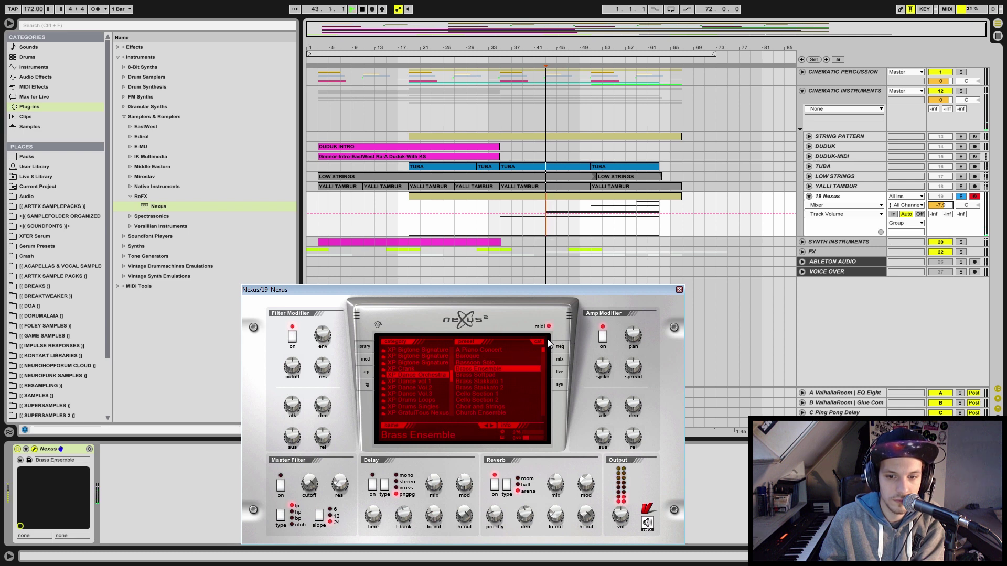
left_click(498, 394)
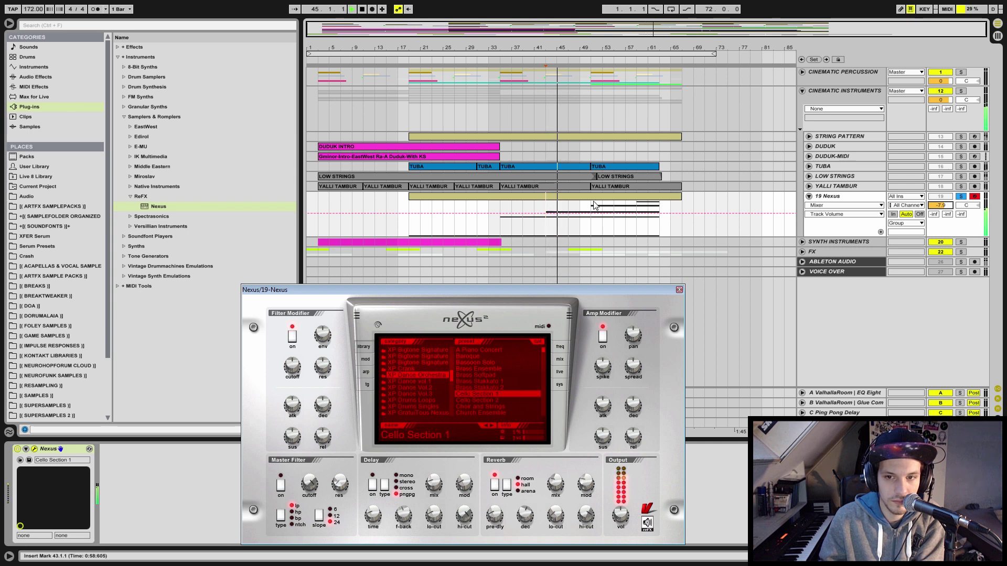
left_click_drag(542, 351, 537, 395)
scroll(536, 393, "down", 3)
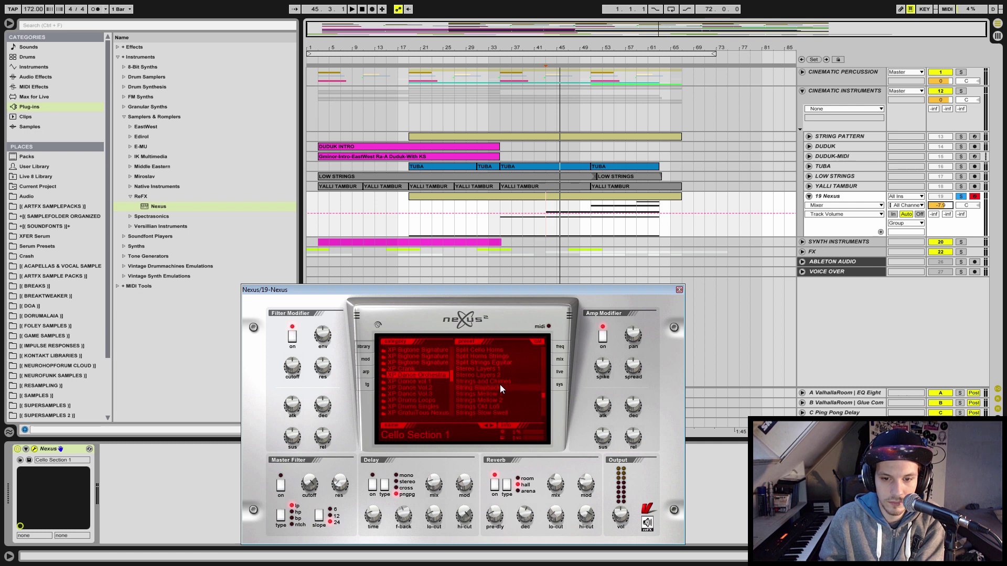
left_click(503, 382)
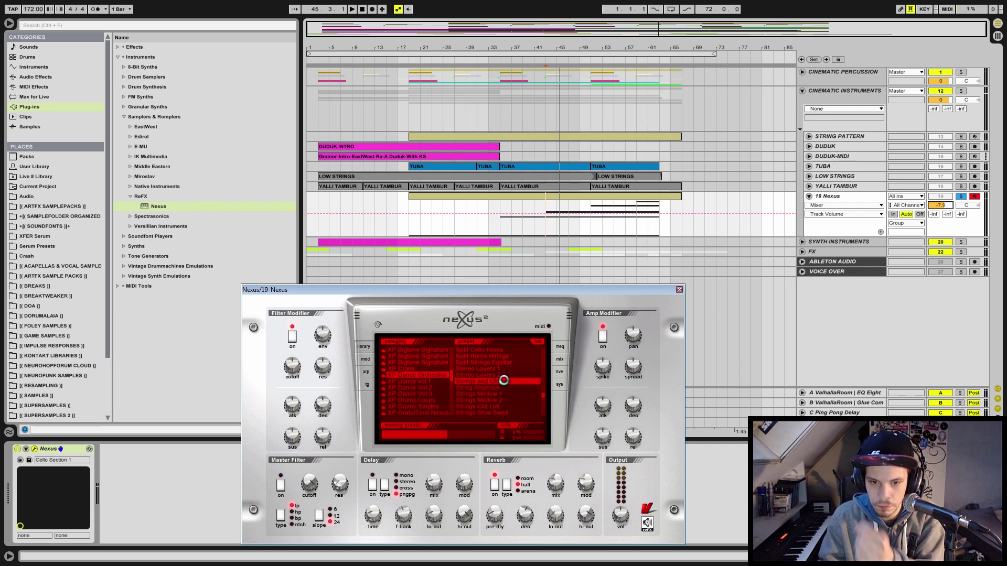
key("space")
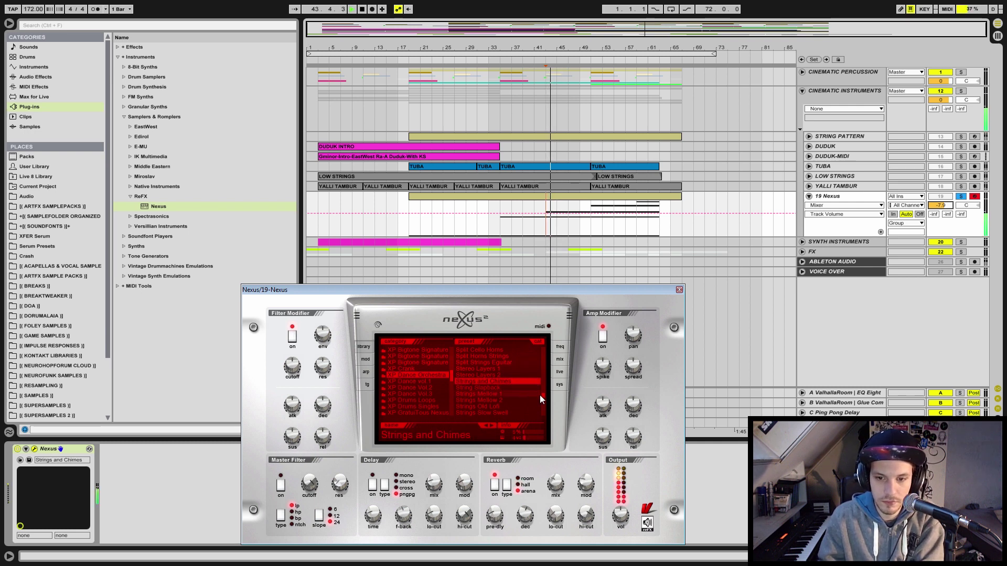
Load the Violin Group preset from the end of the Nexus preset list and play the string pattern with it
scroll(544, 394, "down", 3)
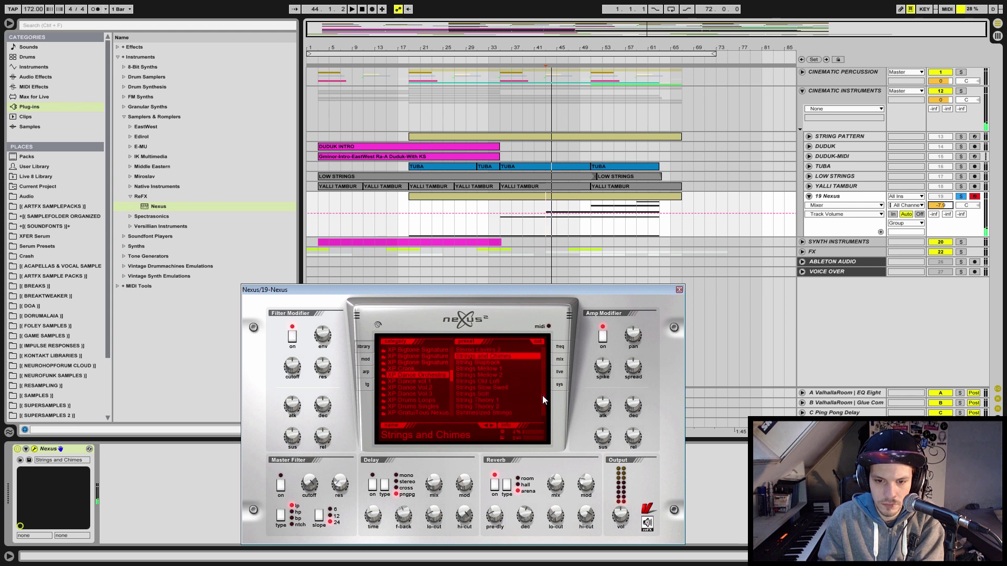
scroll(542, 398, "down", 5)
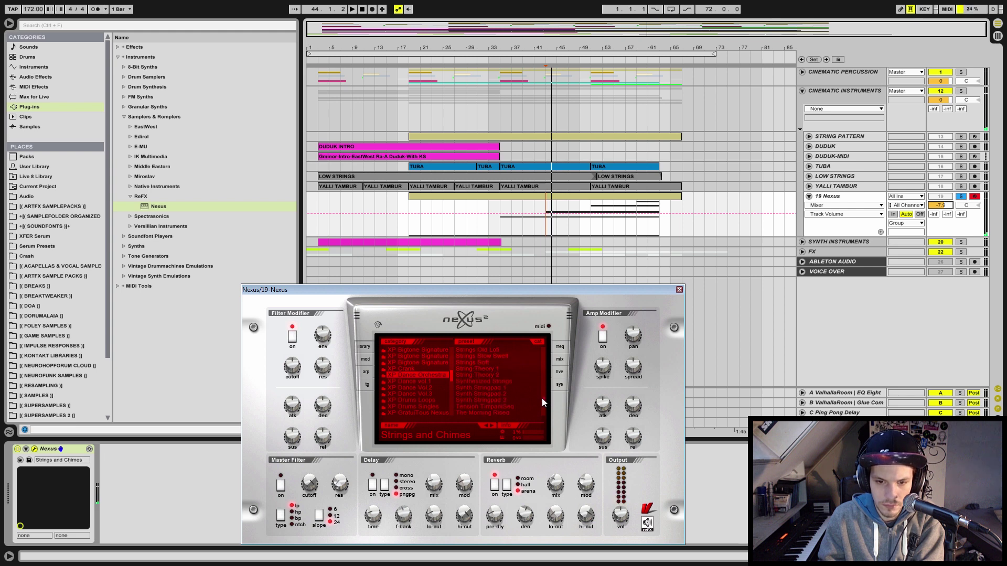
scroll(542, 404, "down", 5)
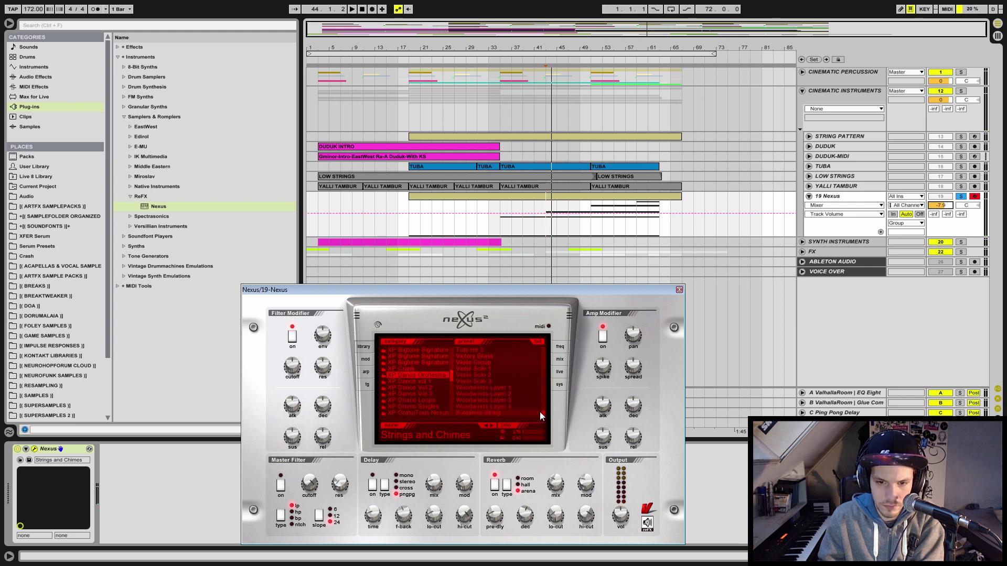
left_click(489, 360)
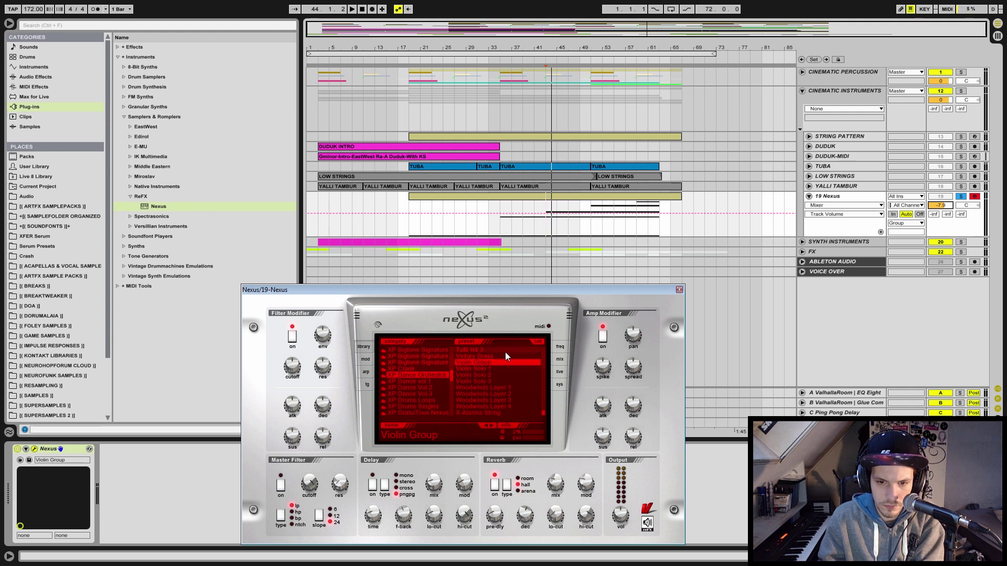
key("space")
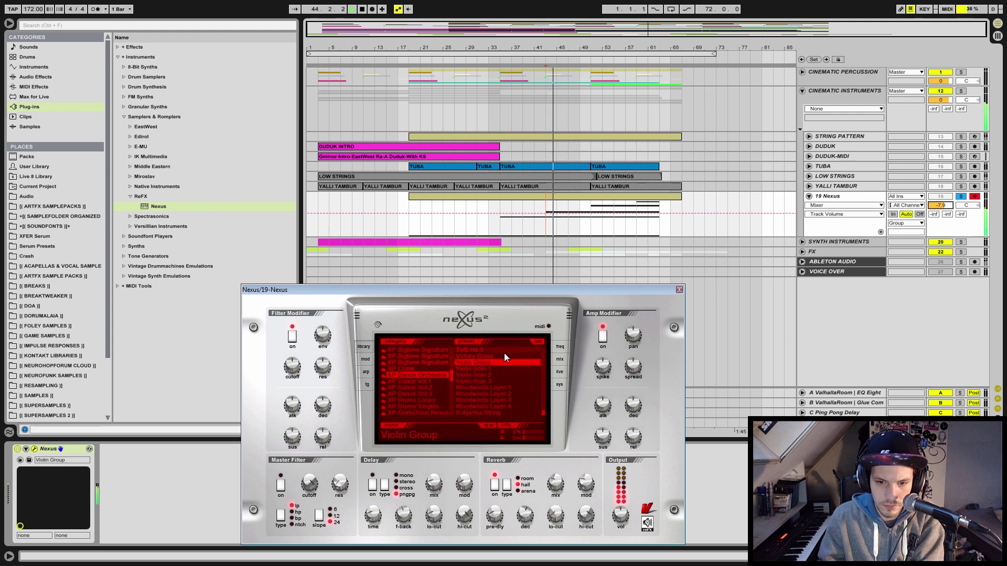
Load the Violin Solo 1 preset, play the string pattern with it and close the open plug-in windows
left_click(499, 368)
key("space")
key("space")
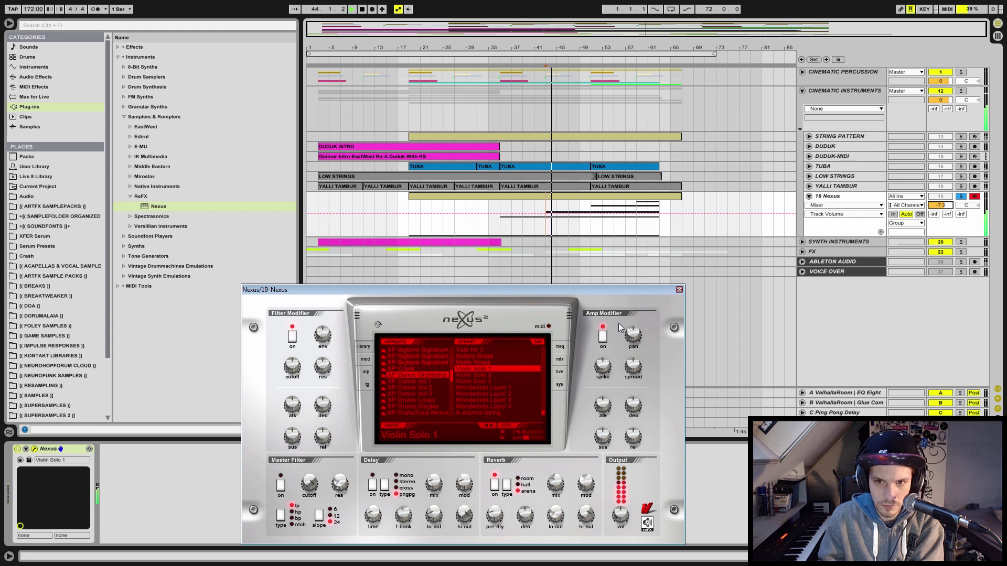
left_click(677, 291)
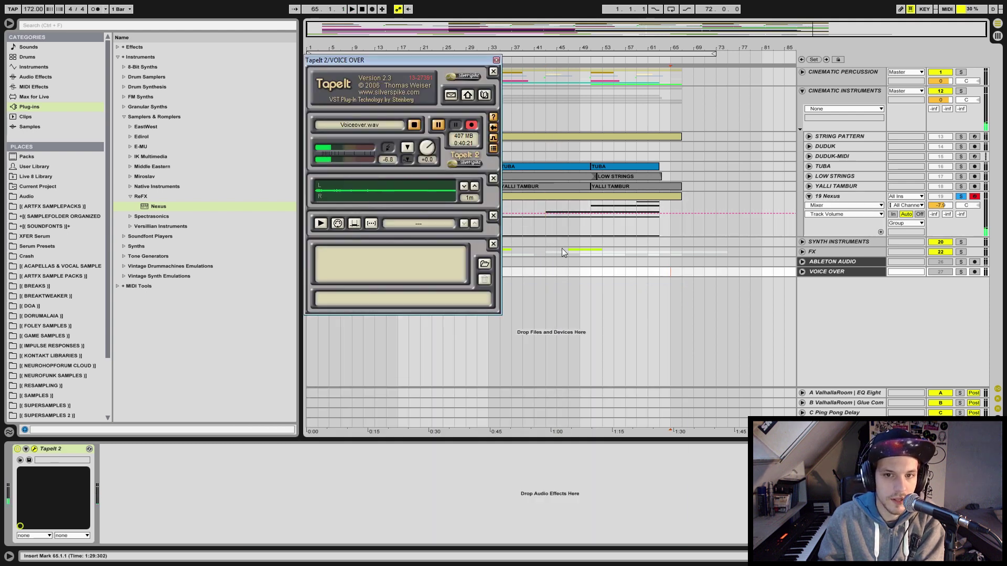
left_click(495, 59)
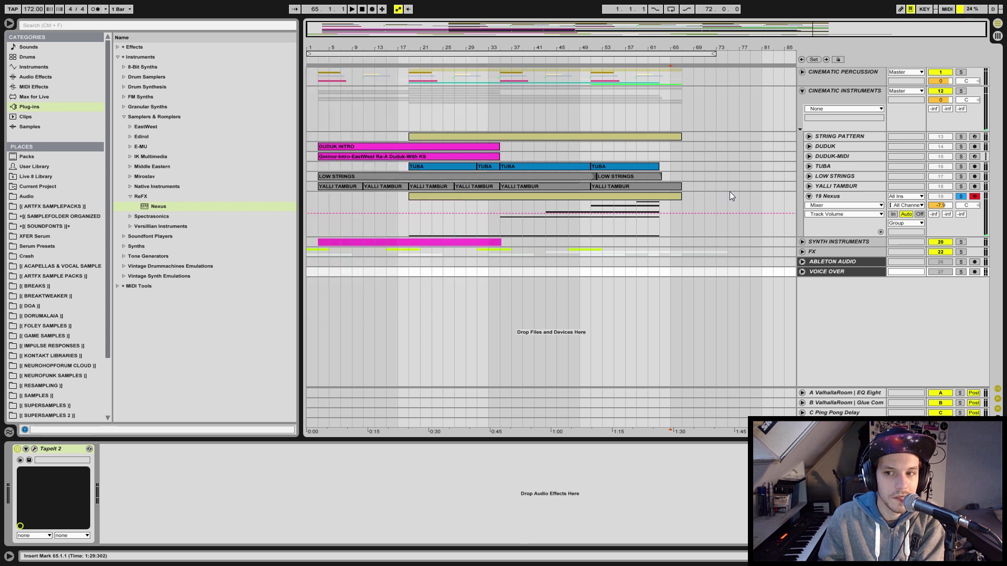
Delete the copied string pattern clip from the Nexus track
left_click(551, 196)
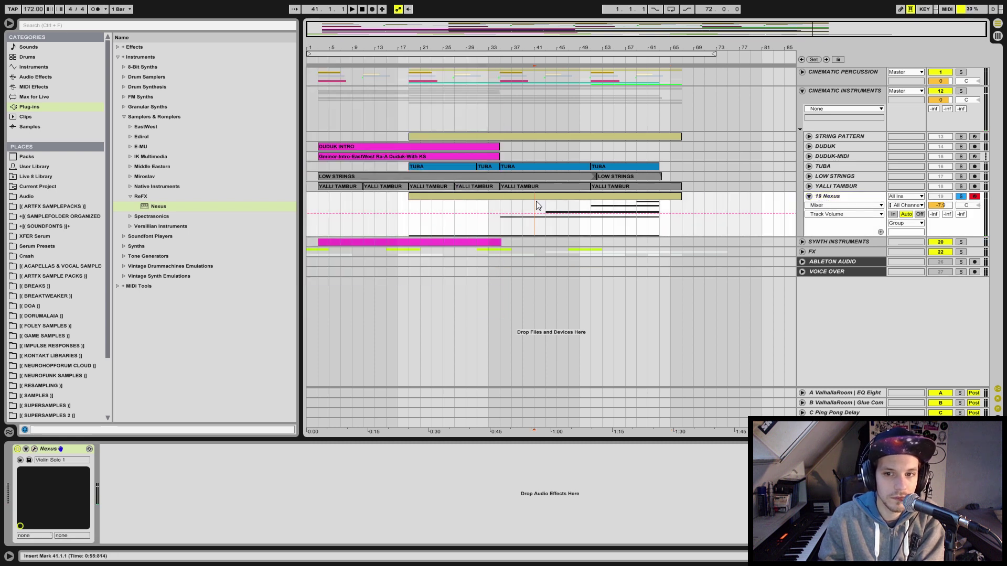
left_click(542, 199)
key("Delete")
Unsolo the Nexus track and play the full arrangement from bar 35
left_click(500, 198)
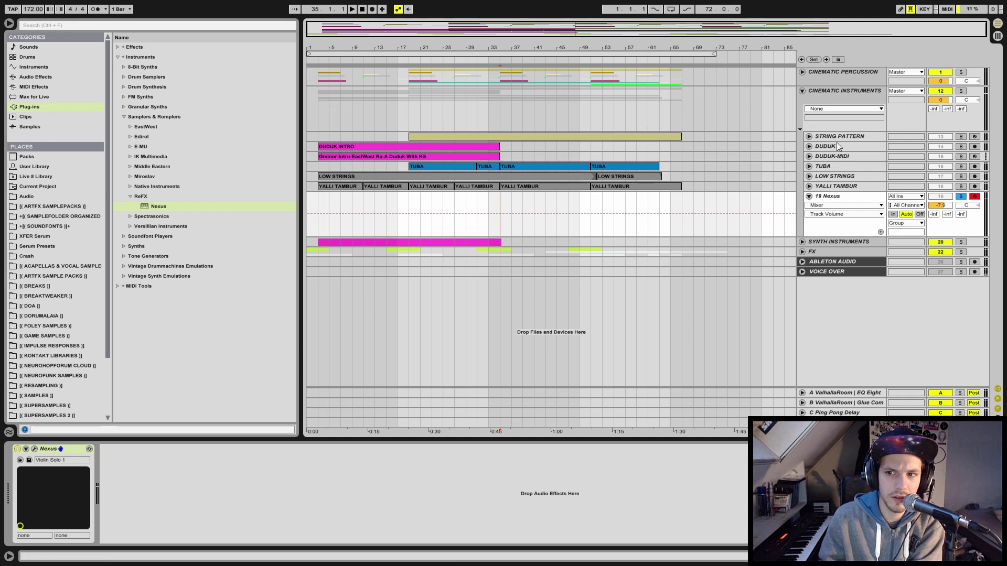
left_click(957, 197)
left_click(959, 197)
key("space")
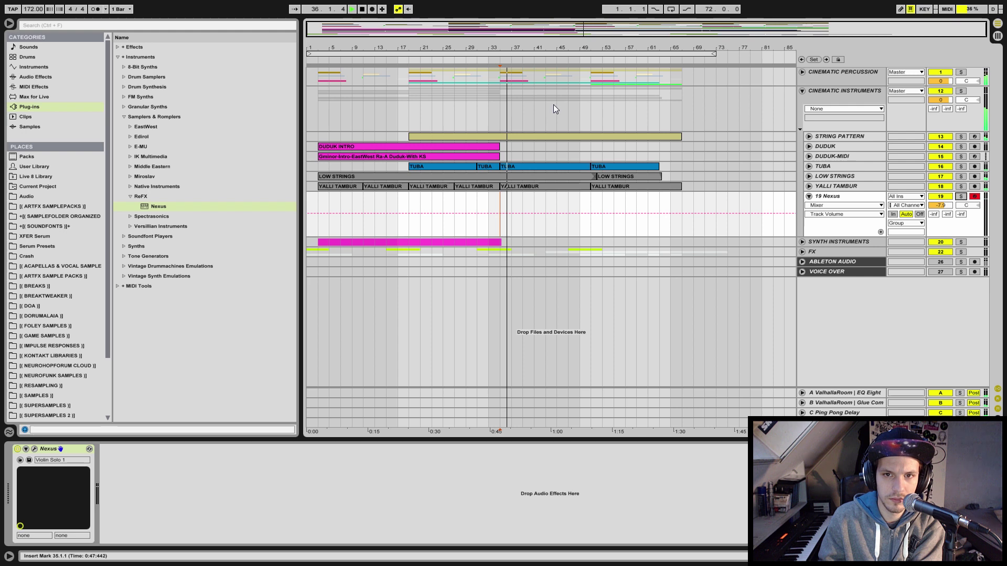
left_click(488, 77)
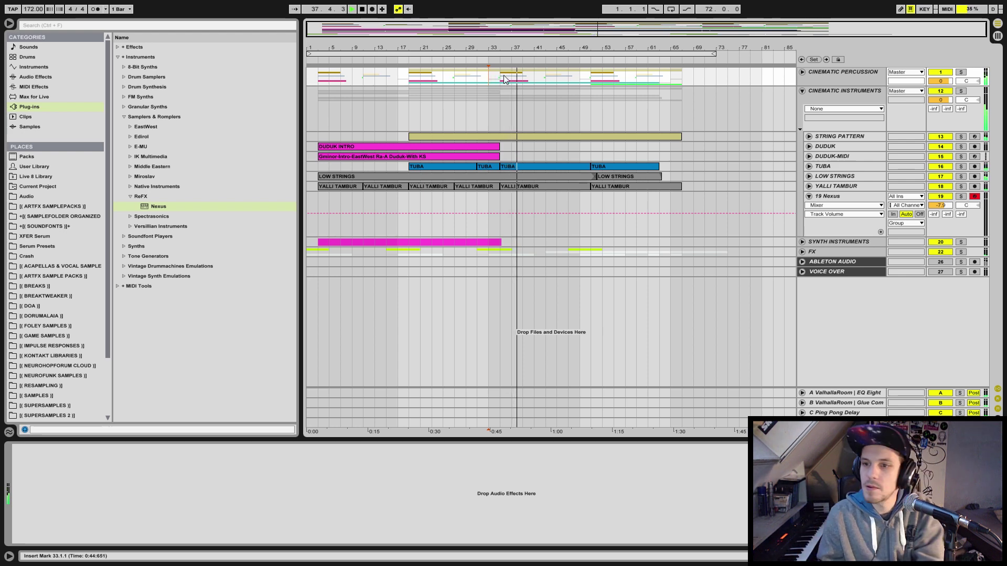
Stop playback, create an empty MIDI clip from bar 35 to bar 51 on the Nexus track and open its notes
key("space")
left_click_drag(499, 202, 585, 212)
key("ctrl+shift+m")
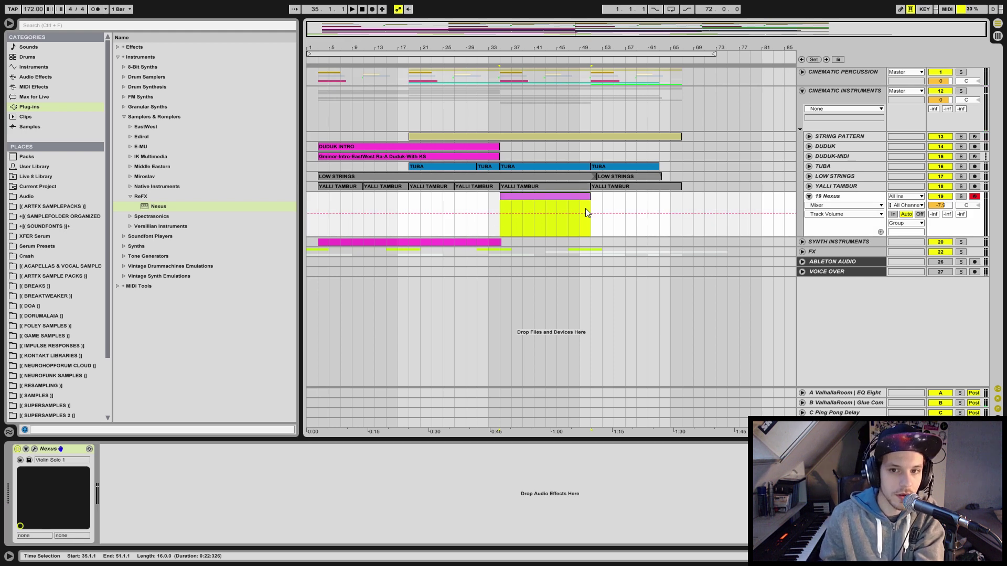
double_click(568, 194)
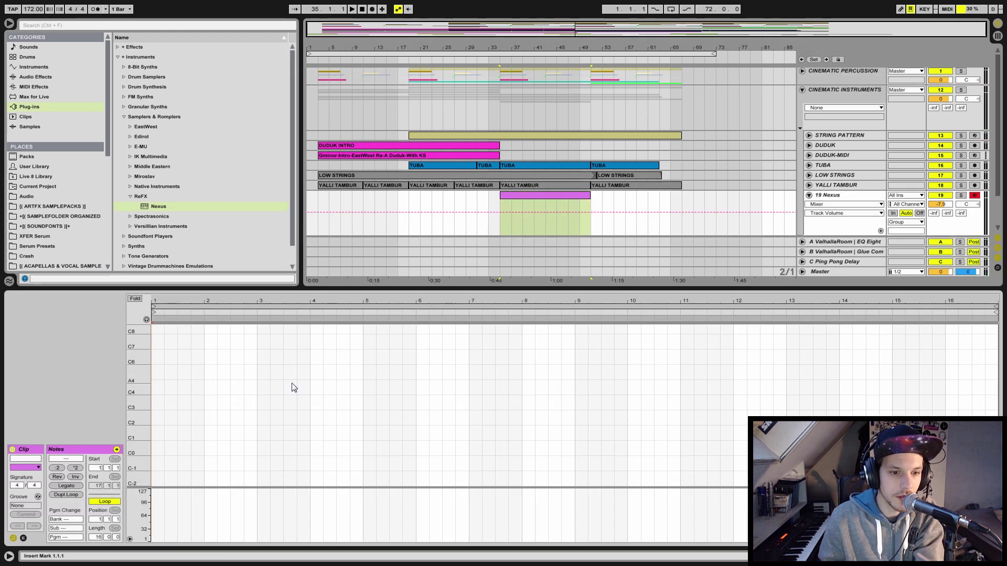
Enlarge the piano roll's key range, turn on note preview and audition the G4 and G2 keys
left_click_drag(138, 414, 150, 383)
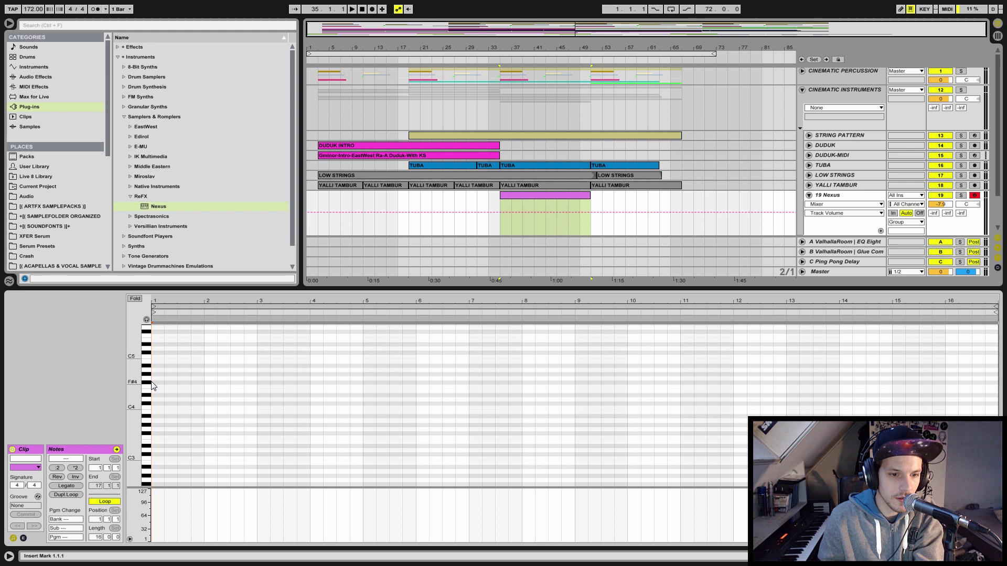
left_click(147, 320)
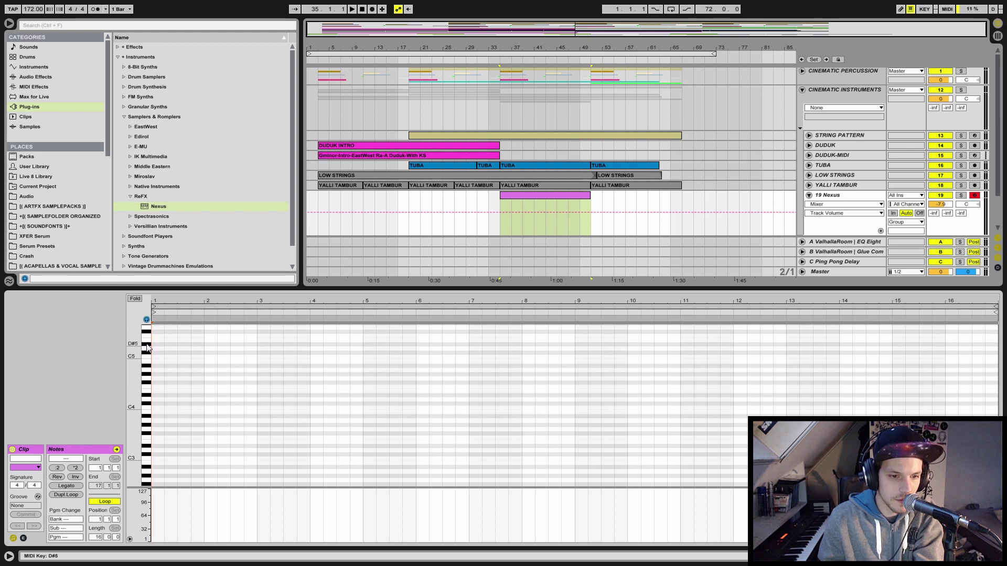
left_click(148, 378)
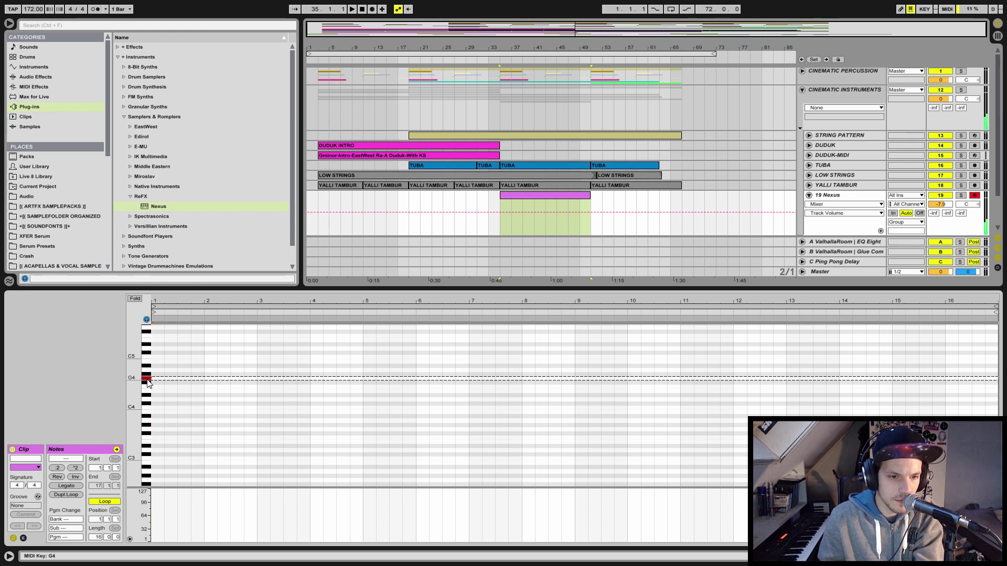
scroll(147, 478, "down", 1)
left_click(147, 471)
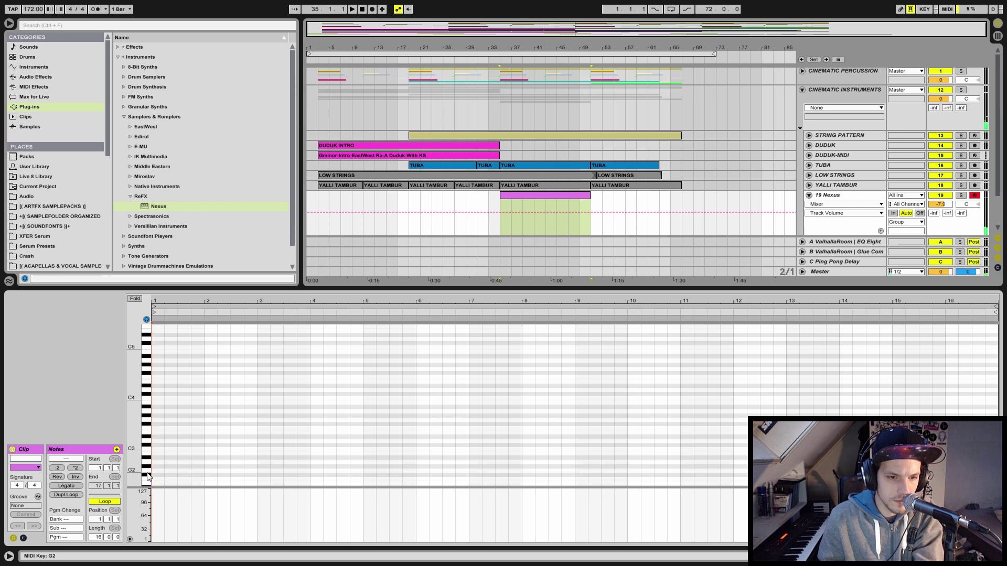
Draw four-bar G2 and A#2 notes at the start of the Nexus clip and play them within the arrangement
mouse_move(158, 471)
left_mouse_down()
mouse_move(376, 445)
mouse_move(349, 449)
mouse_move(362, 470)
mouse_move(344, 457)
left_mouse_up()
key("space")
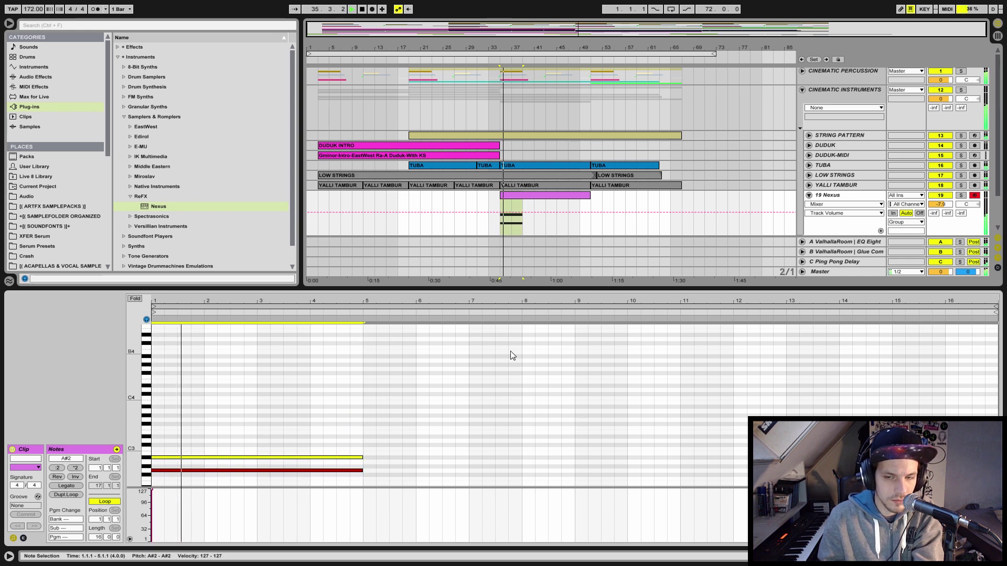
left_click(350, 387)
left_click_drag(351, 386, 310, 451)
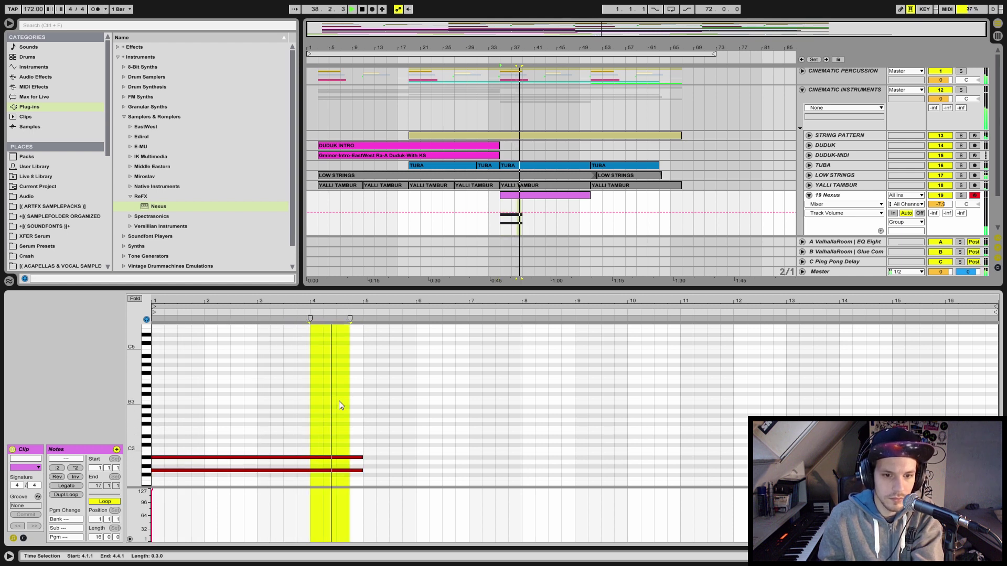
key("space")
left_click_drag(344, 371, 303, 435)
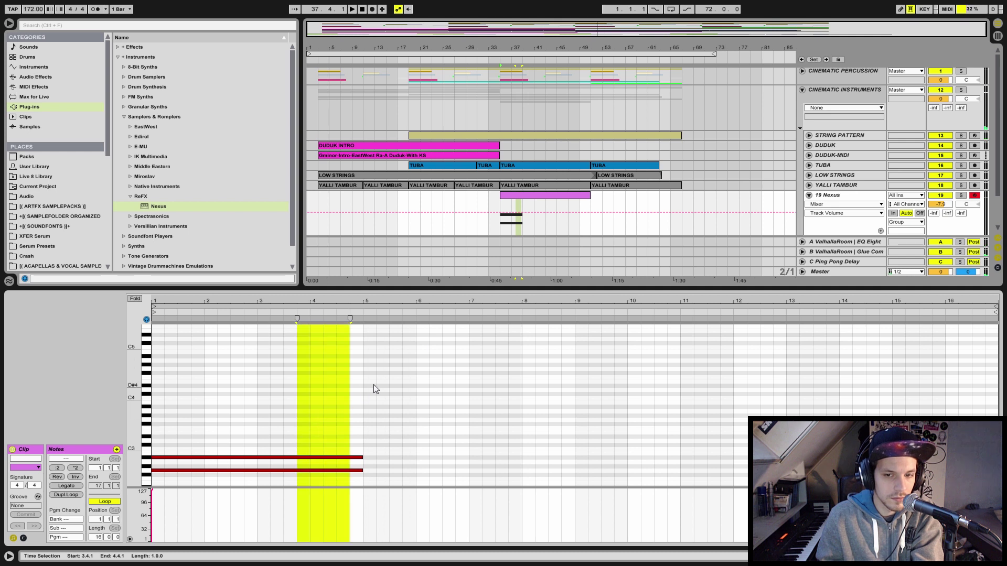
left_click(496, 231)
key("space")
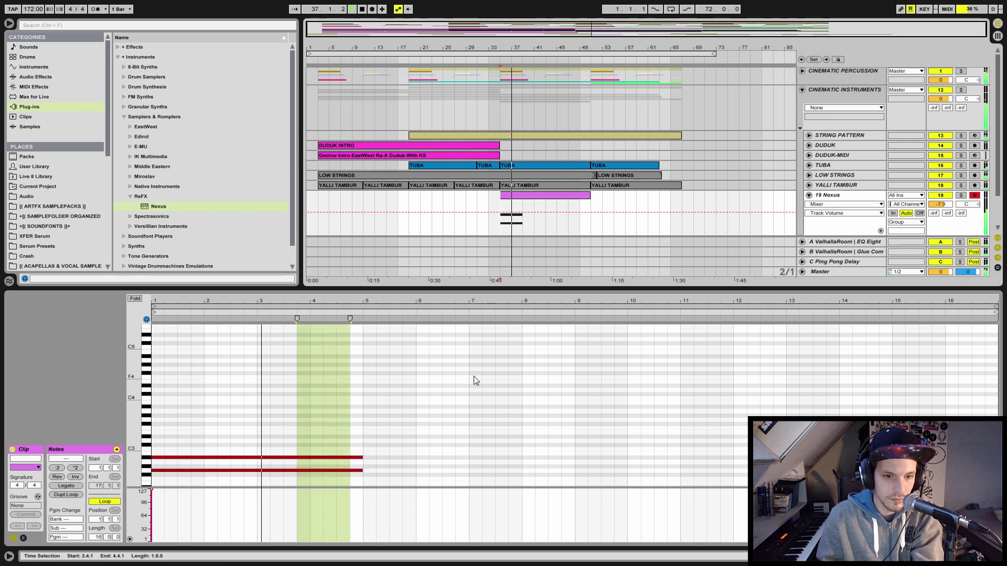
key("space")
Shorten the G2 and A#2 notes to two bars and play the result
left_click_drag(352, 370, 274, 473)
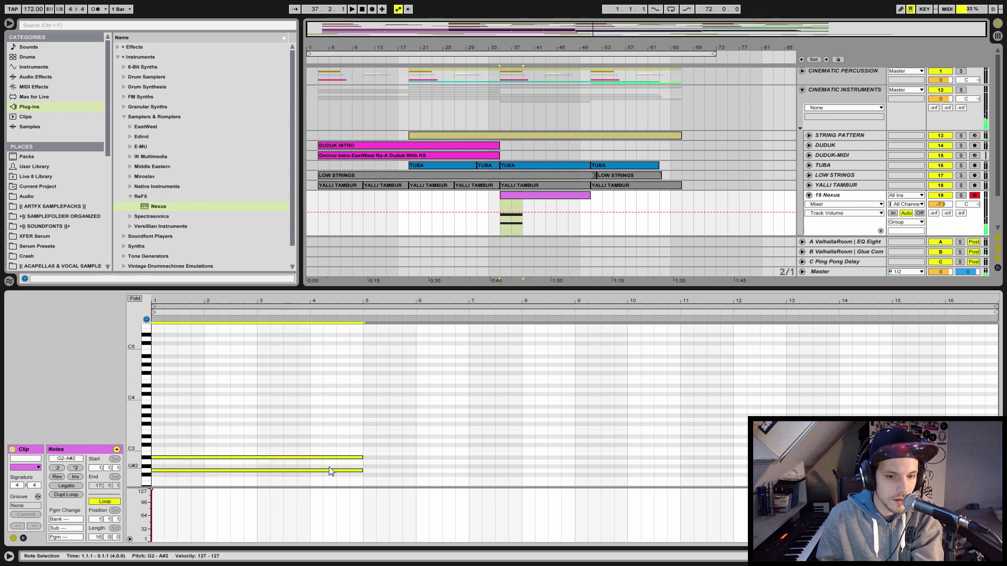
left_click_drag(392, 430, 335, 490)
left_click_drag(363, 457, 257, 457)
key("space")
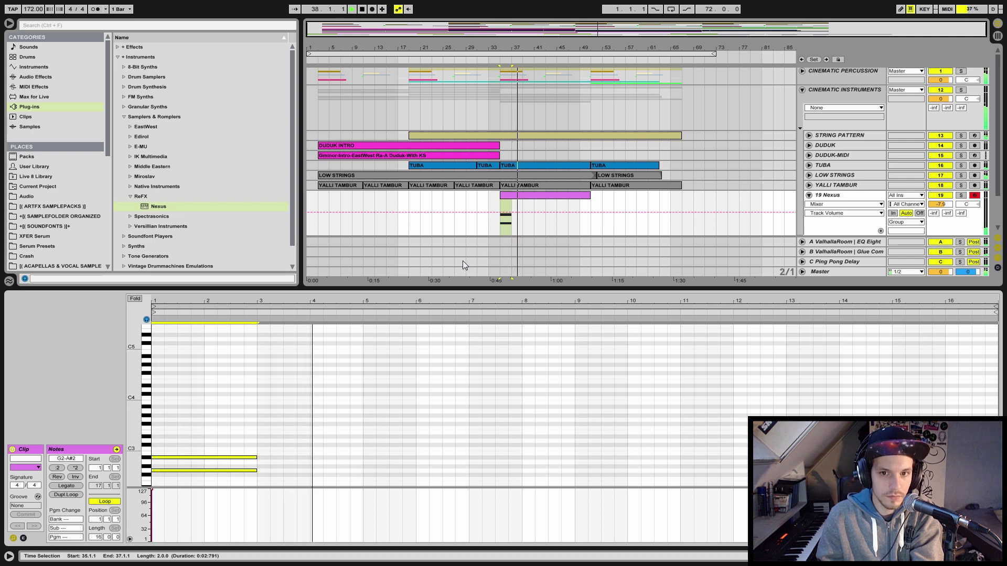
Copy the two-note chord to bar 5 of the clip, raise its upper note to D3 and play that part
left_click_drag(303, 424, 427, 441)
left_click(427, 466)
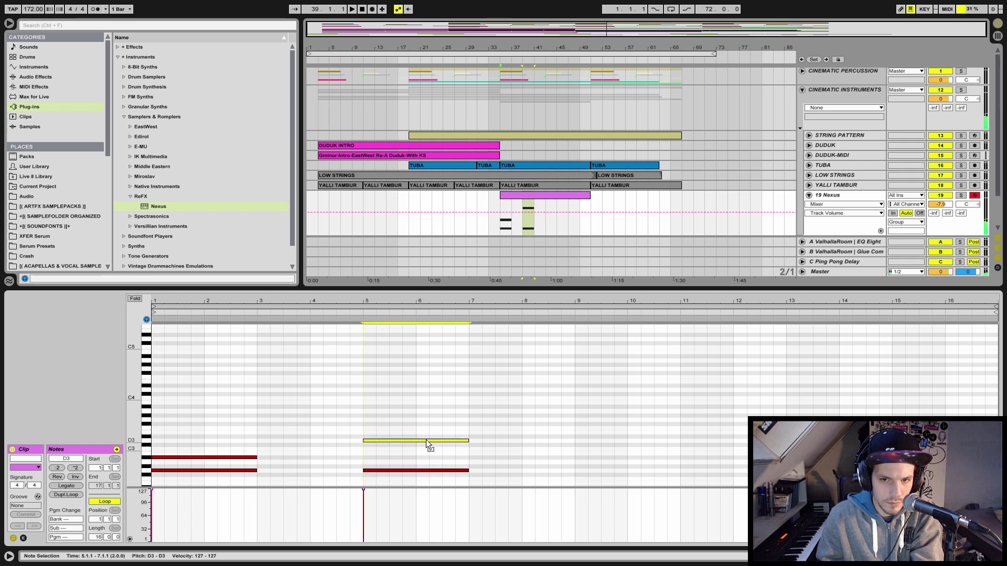
left_click(519, 227)
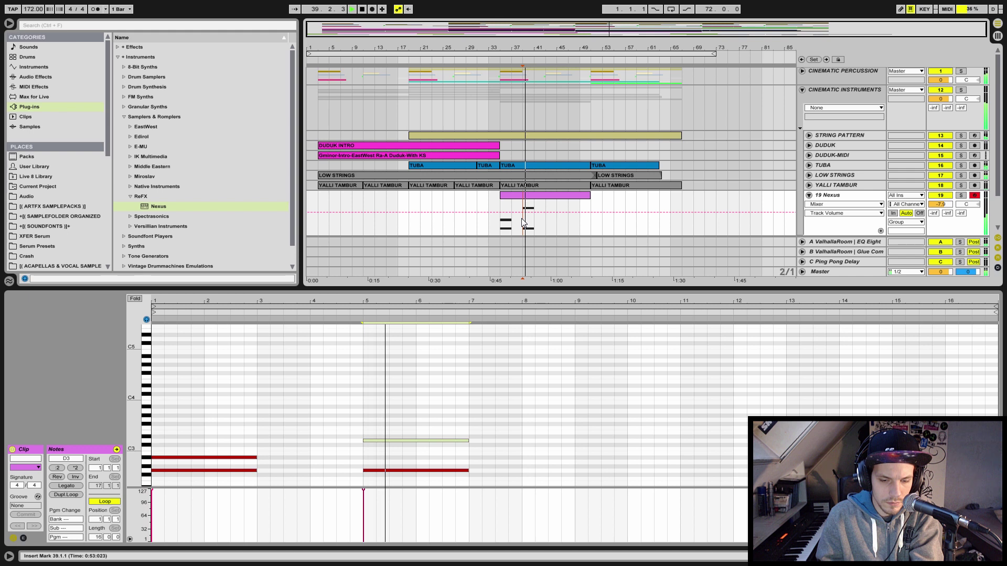
Add a two-bar A#2 note to the chord at bar 5 of the clip and play the pattern from bar 35
left_click(407, 439)
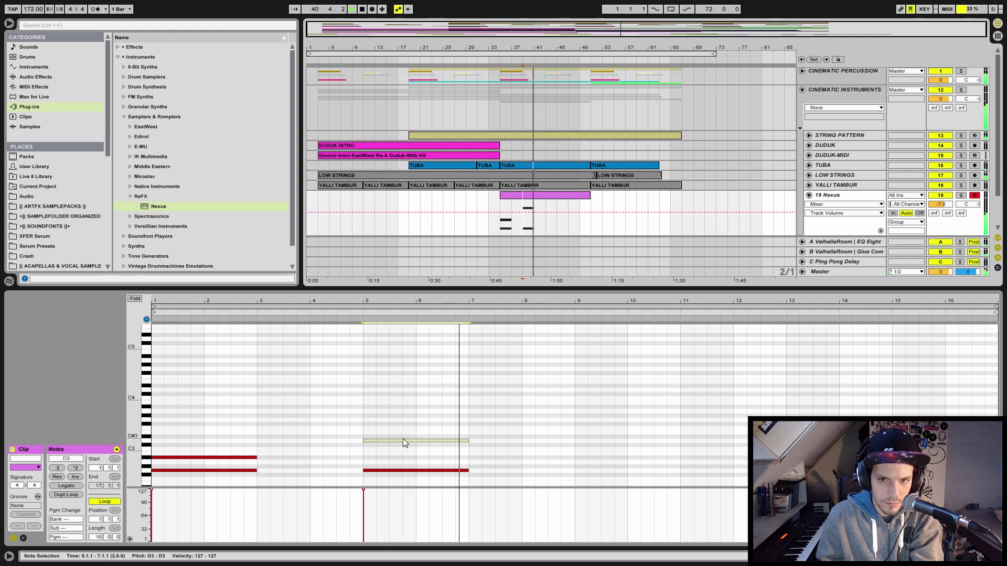
left_click(401, 440)
key("space")
left_click_drag(401, 441, 400, 458)
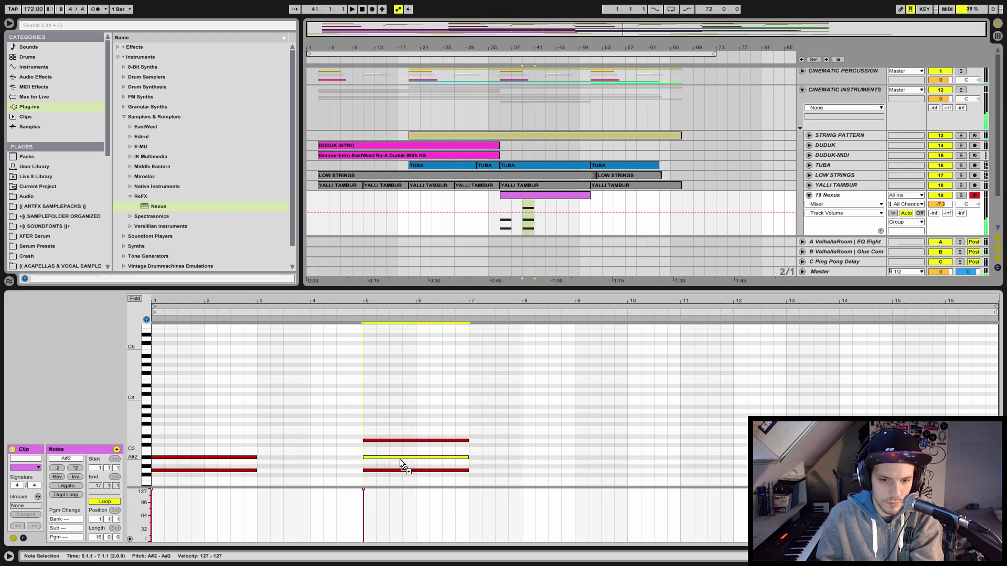
key("space")
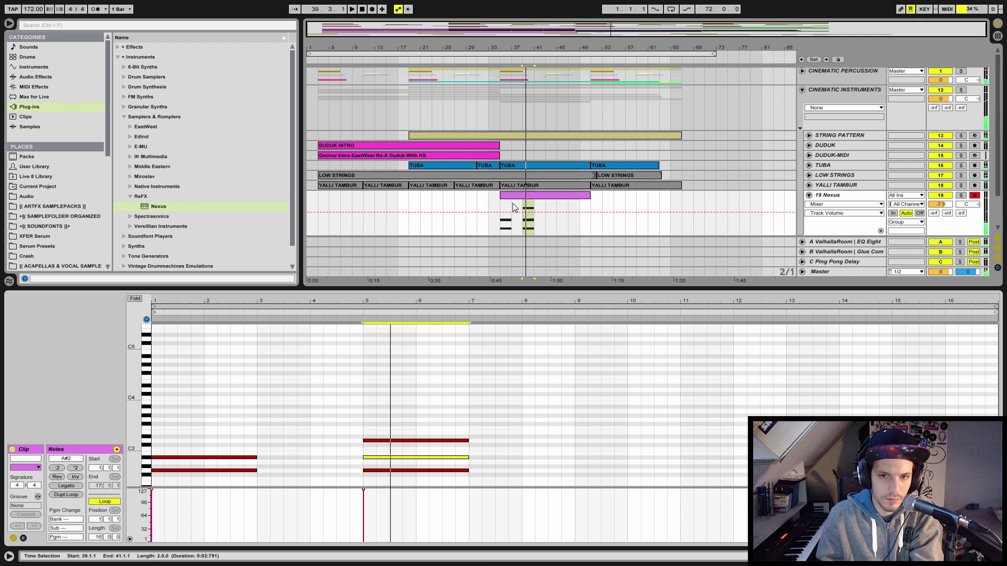
left_click(496, 203)
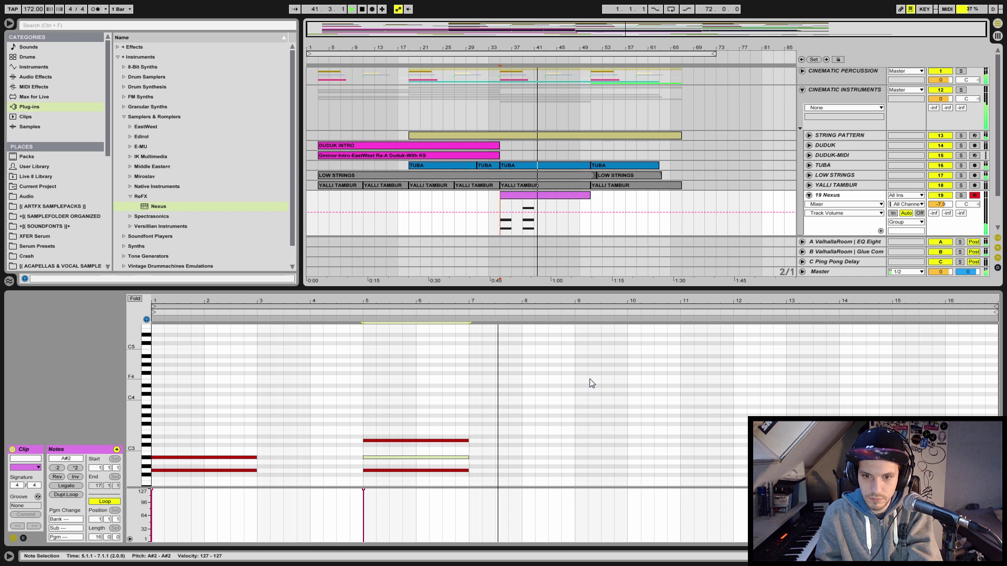
Duplicate the eight-bar chord pattern from bar 35 along the Nexus track so it fills up to bar 67
key("space")
left_click_drag(546, 223, 501, 225)
scroll(499, 212, "down", 1)
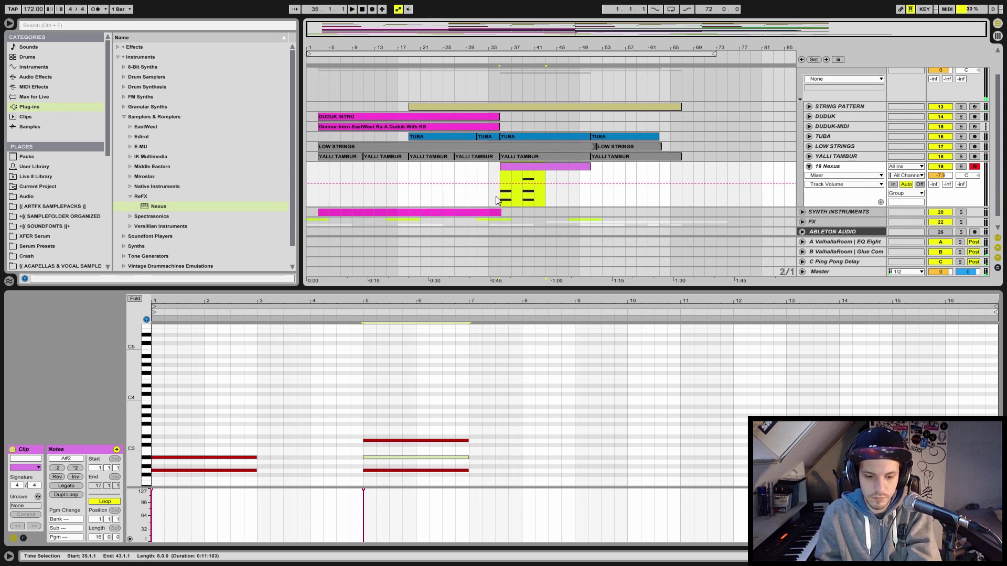
key("ctrl+d")
left_click(575, 166)
key("space")
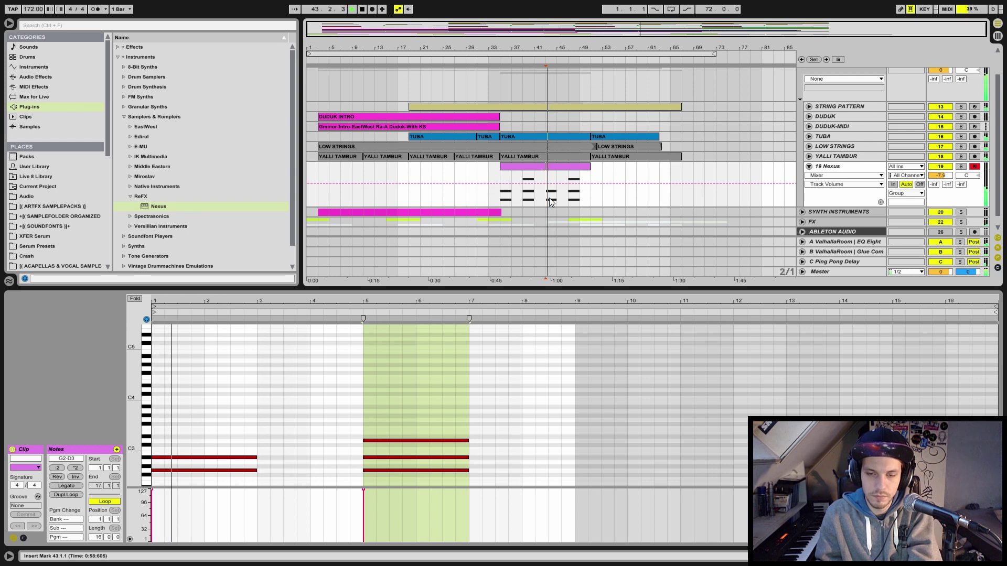
left_click(537, 167, "shift")
key("ctrl+d")
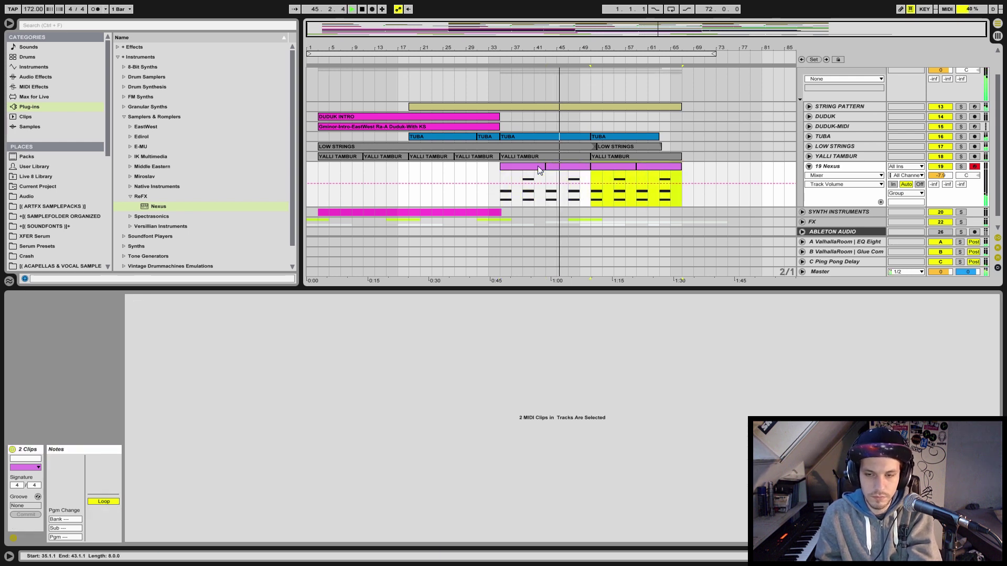
In the Nexus clip at bar 51, add a D3 note to the first chord and a G3 note to the second
double_click(615, 168)
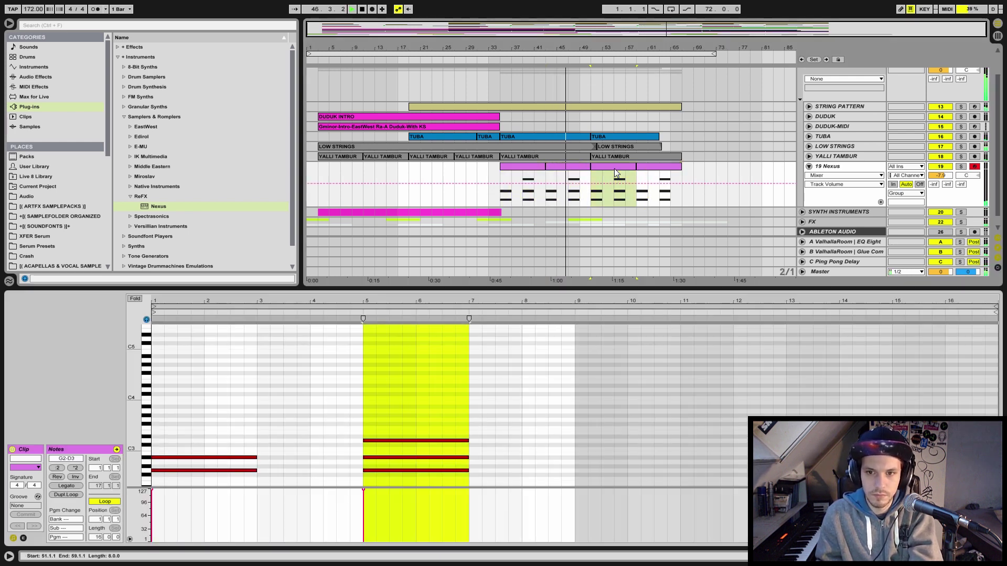
left_click(237, 464)
double_click(240, 441)
left_click_drag(381, 447, 382, 423)
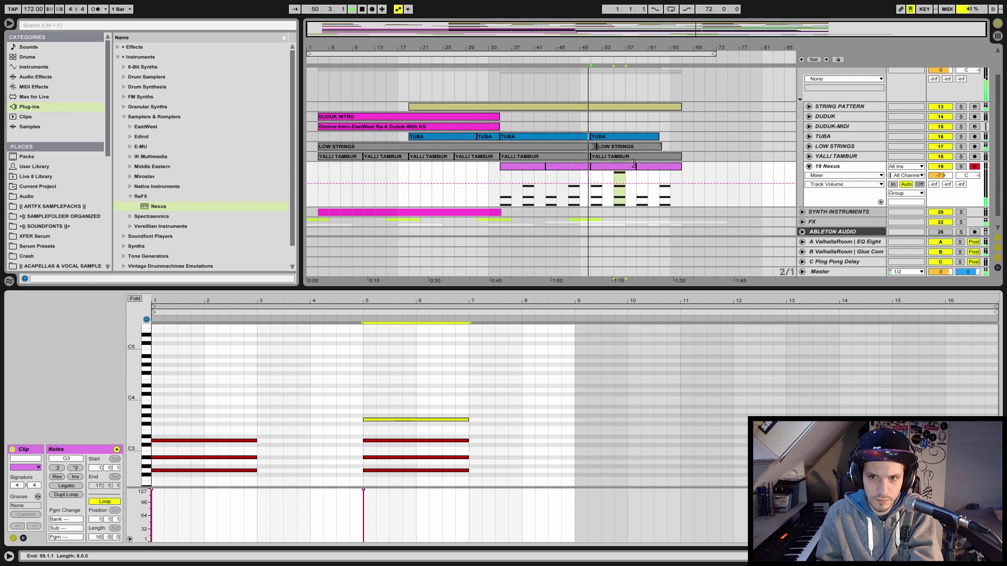
Replace the clip at bar 59 with a copy of the bar 51 clip and add G3 and A#3 to its first chord
left_click(627, 167)
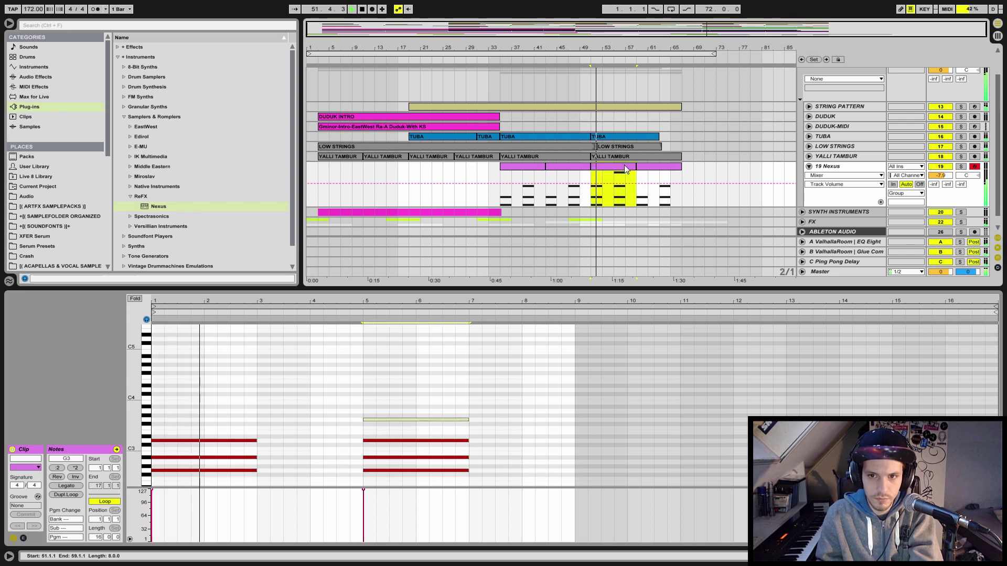
key("Right")
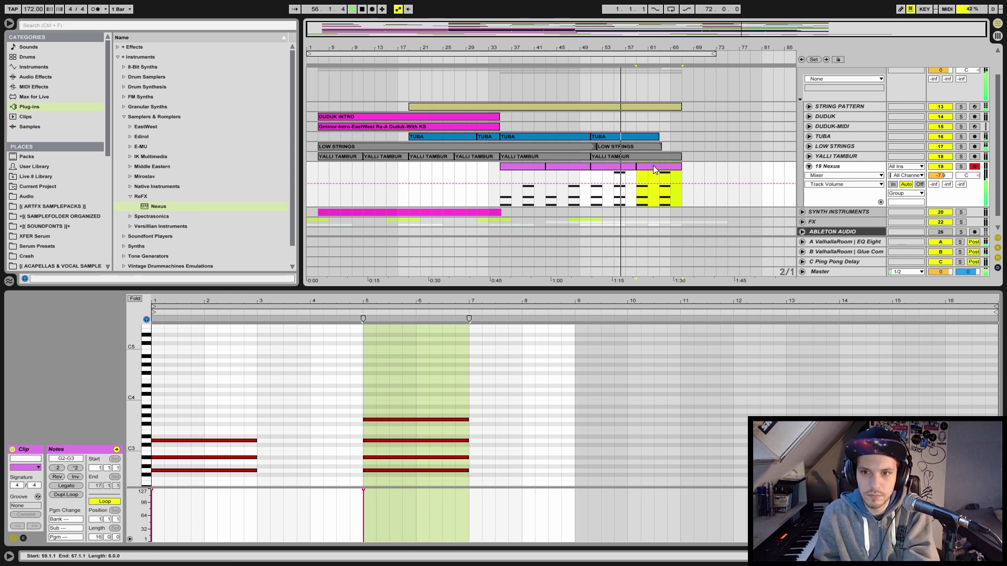
left_click(228, 448)
left_click_drag(228, 448, 229, 420)
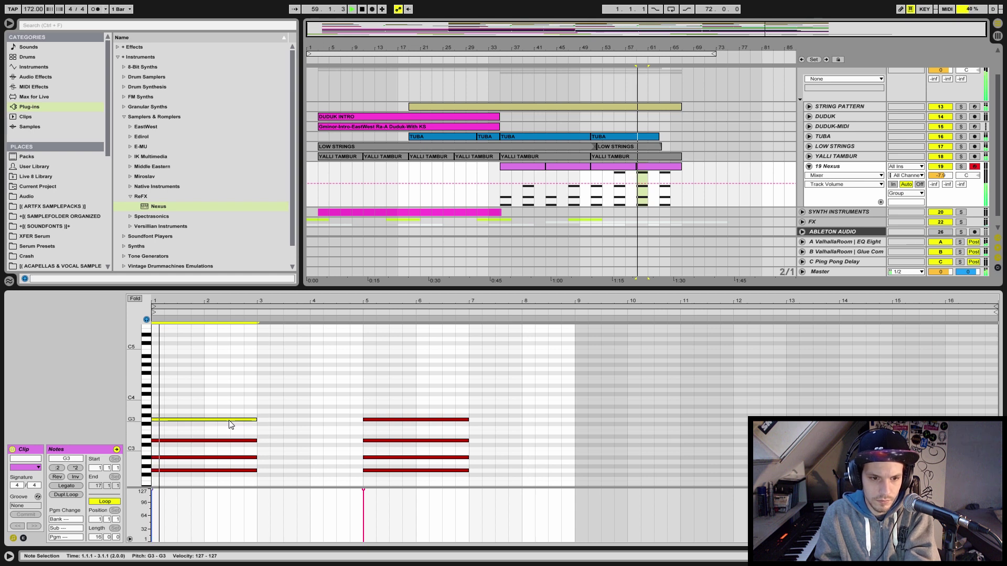
left_click_drag(230, 425, 230, 414)
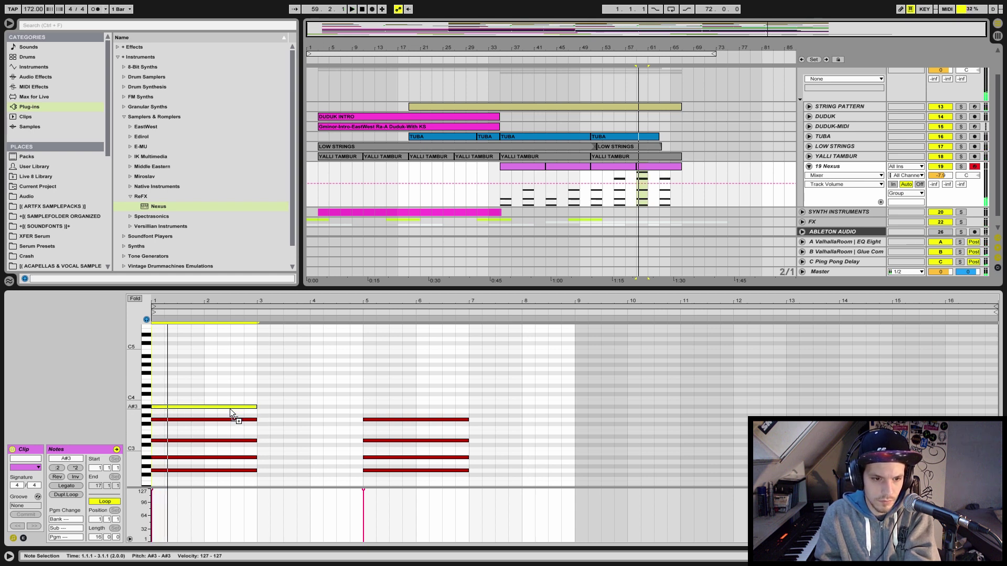
Play the last Nexus clip from bar 59 and shorten it so that it ends at bar 63
left_click(638, 182)
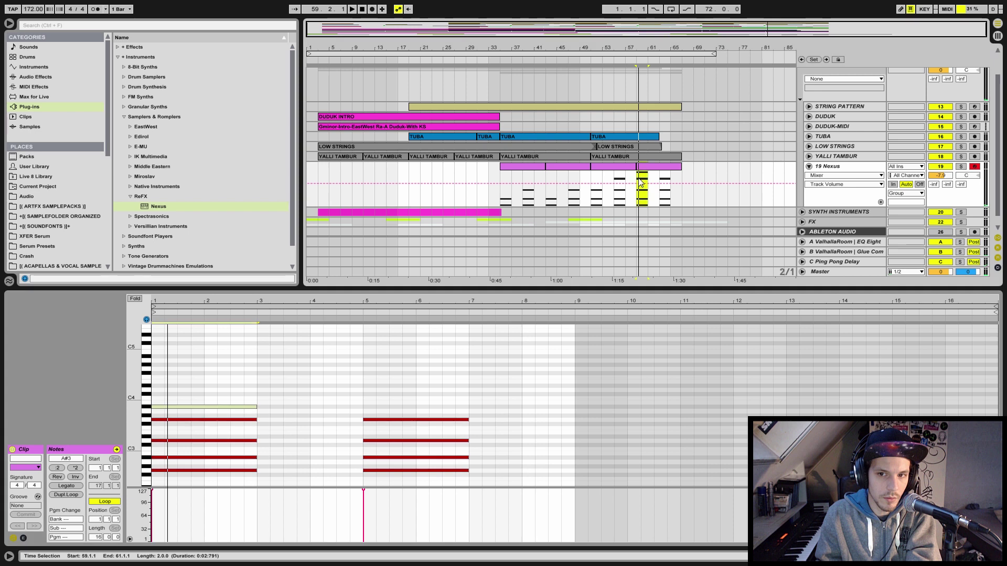
key("space")
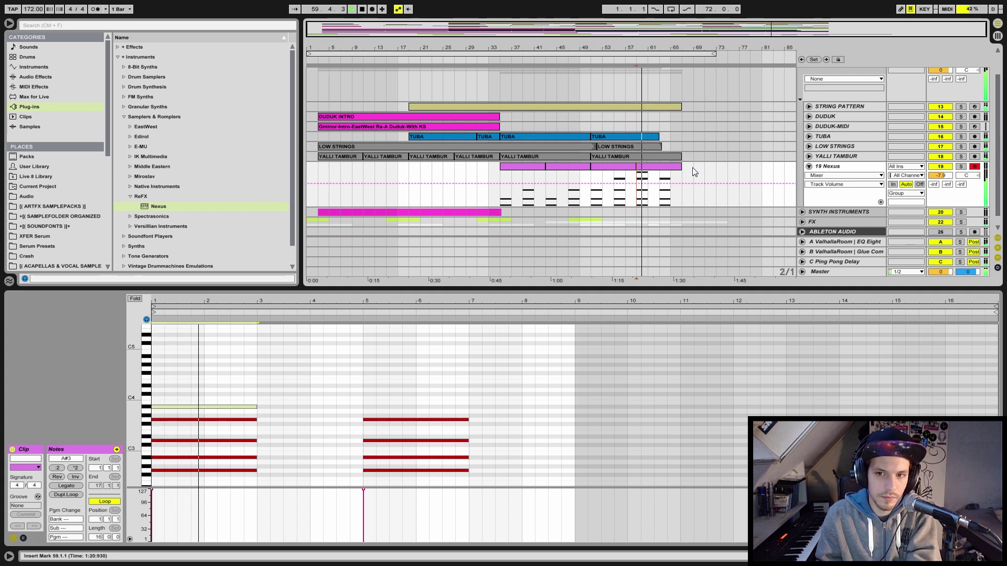
left_click_drag(677, 174, 660, 177)
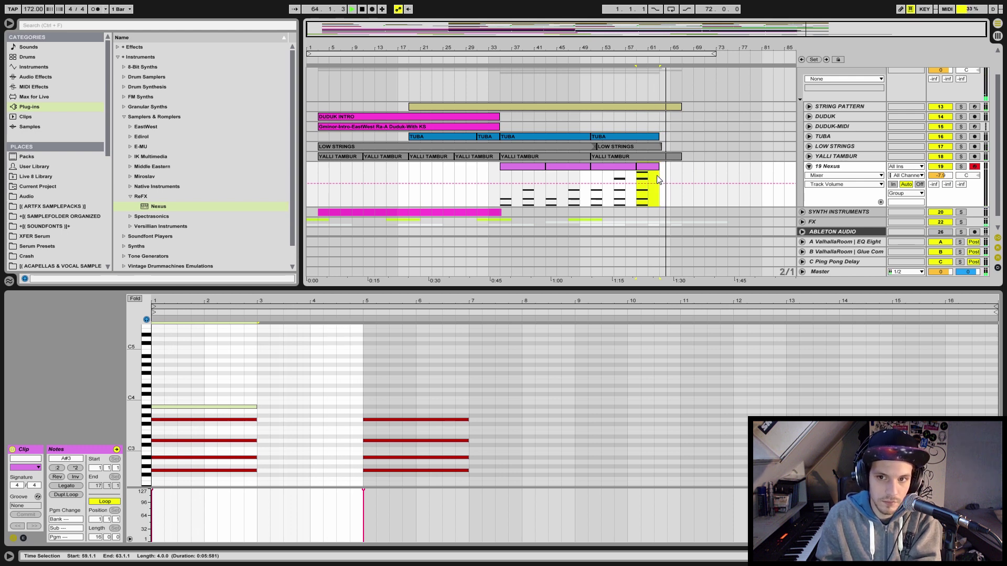
left_click(723, 183)
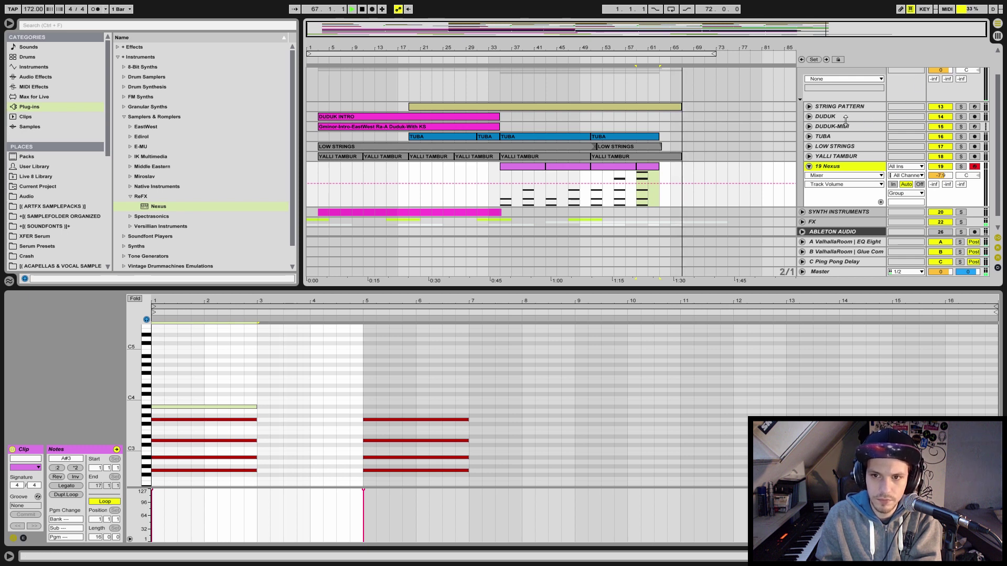
Solo the CINEMATIC INSTRUMENTS group and play it from bar 35
scroll(793, 141, "up", 2)
left_click(874, 93)
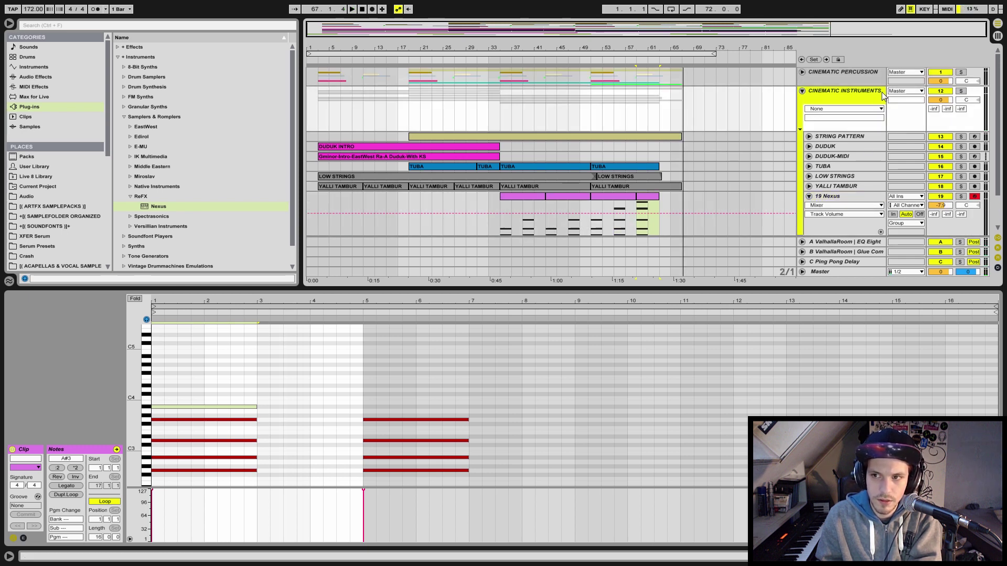
left_click(961, 91)
left_click(507, 110)
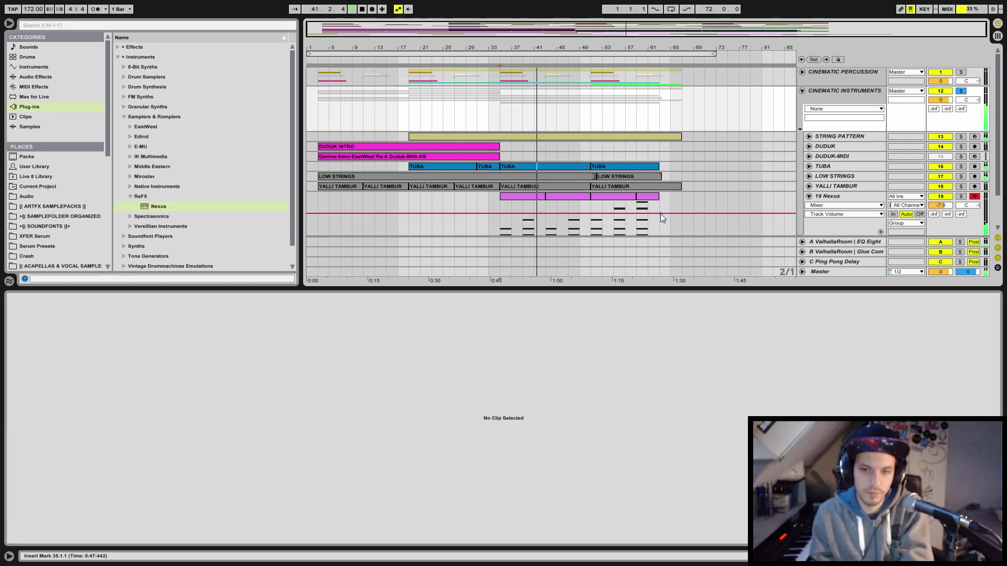
Show the Nexus track's devices and open the Nexus plug-in window
left_click(838, 198)
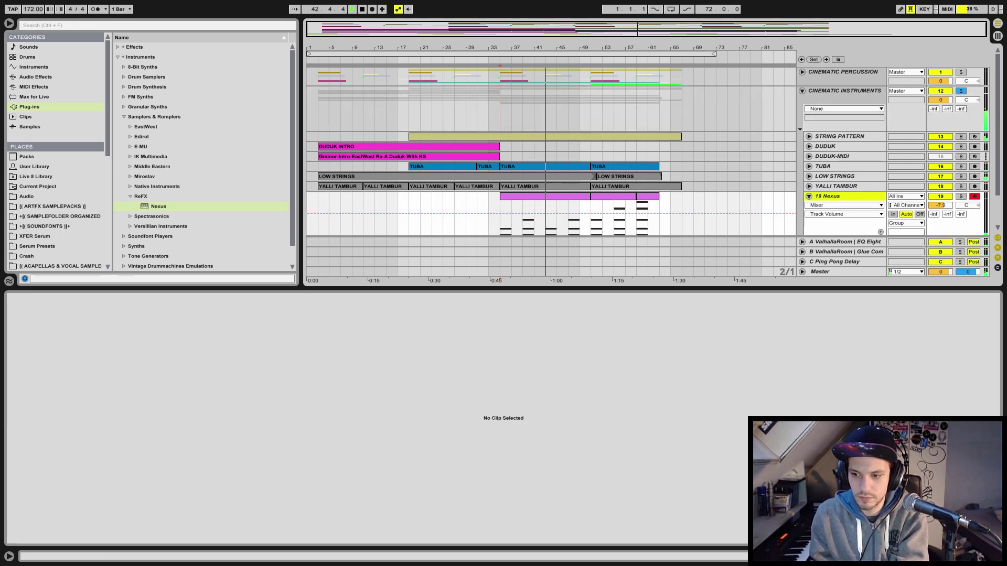
double_click(838, 198)
left_click(35, 450)
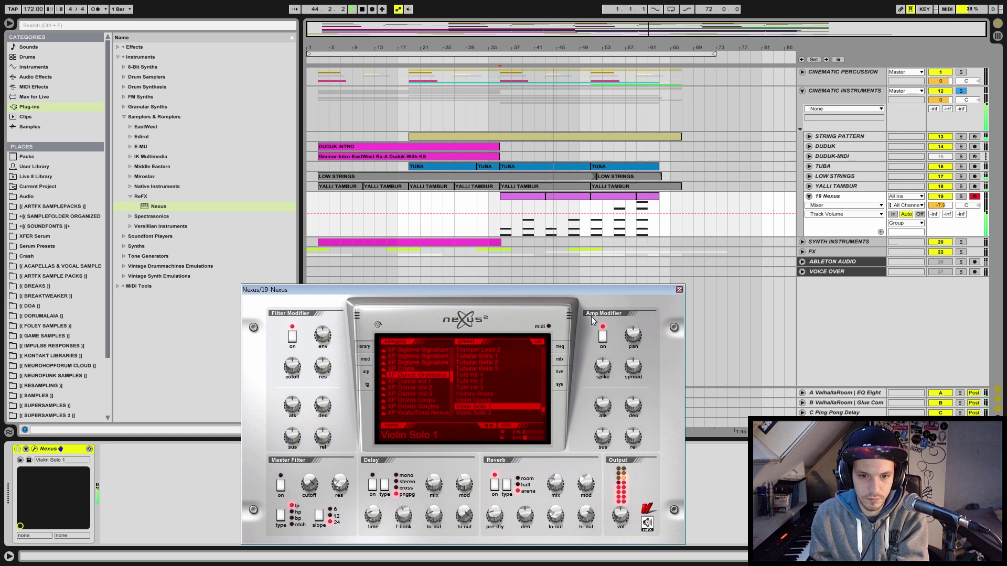
Raise the amp modifier's attack and release on the Nexus Violin Solo 1 preset to soften the chords
mouse_move(297, 414)
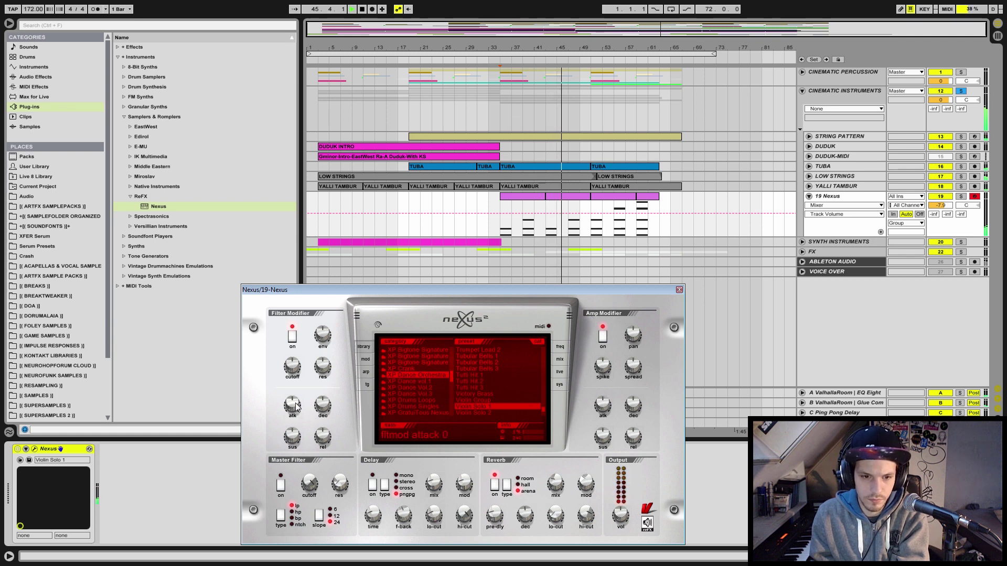
left_click(603, 405)
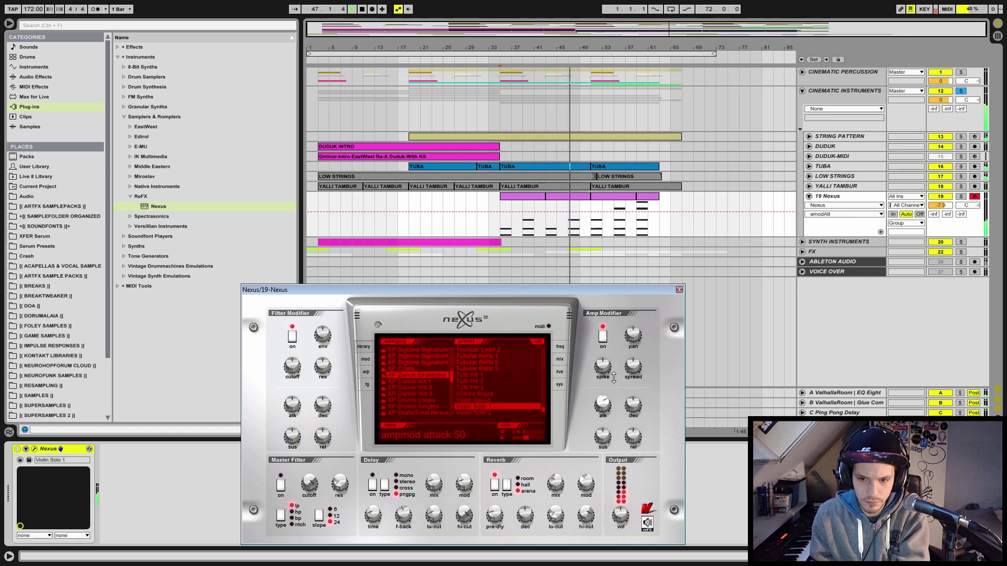
left_click_drag(605, 405, 606, 402)
left_click_drag(631, 434, 630, 430)
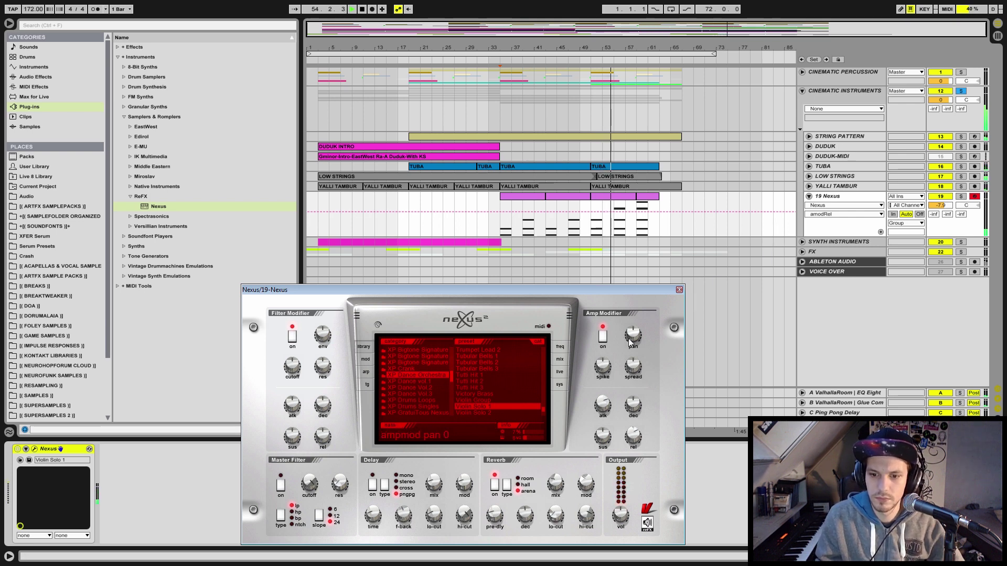
mouse_move(637, 433)
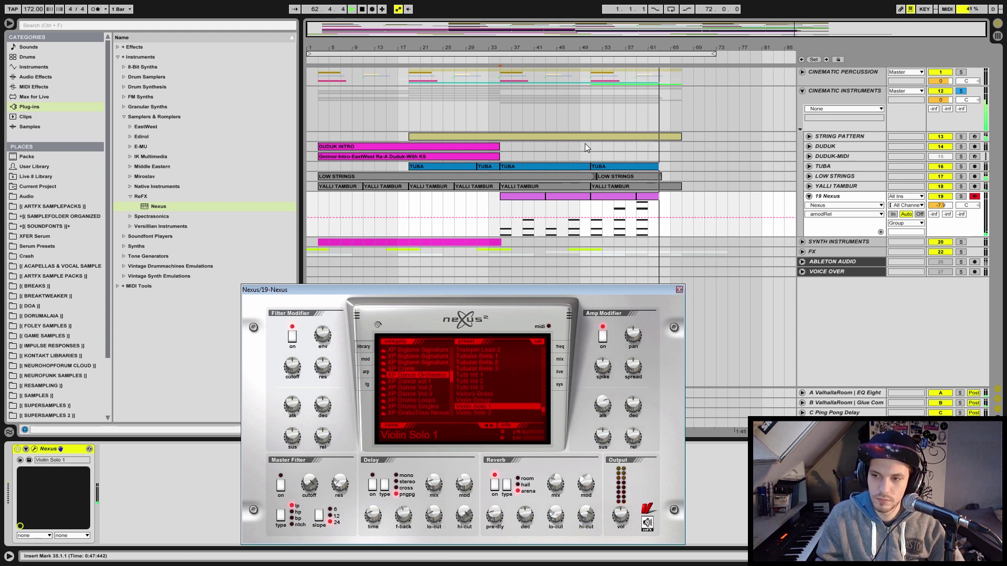
Unsolo the CINEMATIC INSTRUMENTS group, play from bar 35, and set the Nexus track's volume to -11.0 with sends A at -14 and B at -27
left_click(961, 90)
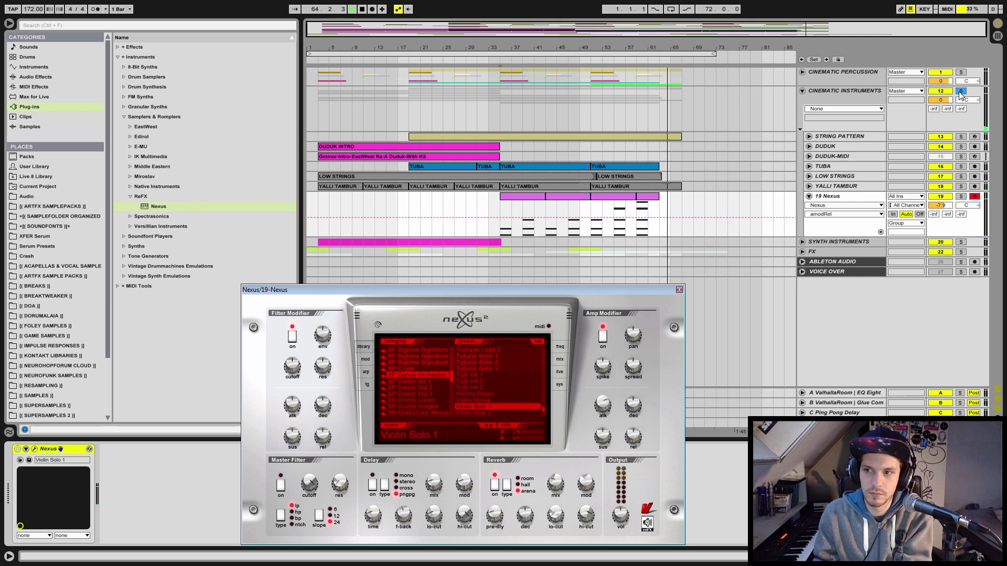
key("space")
key("space")
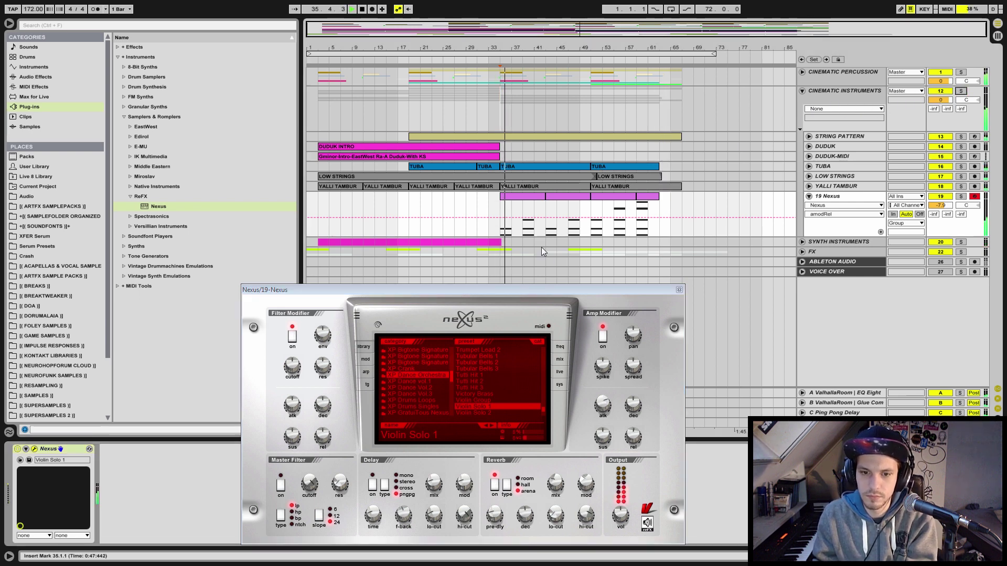
mouse_move(949, 209)
left_mouse_down()
mouse_move(950, 220)
mouse_move(933, 206)
mouse_move(934, 185)
mouse_move(947, 211)
mouse_move(947, 195)
mouse_move(947, 223)
left_mouse_up()
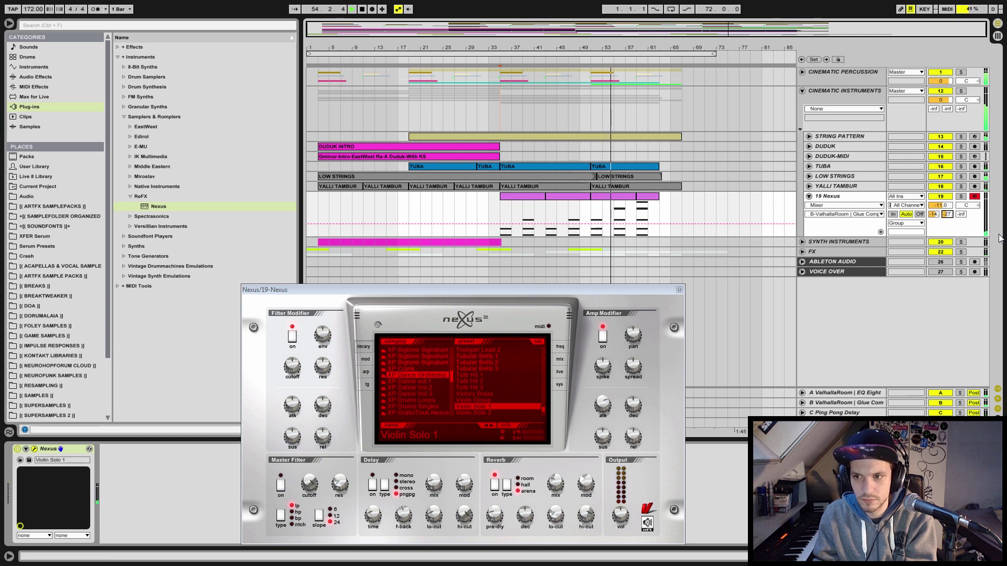
left_click(941, 198)
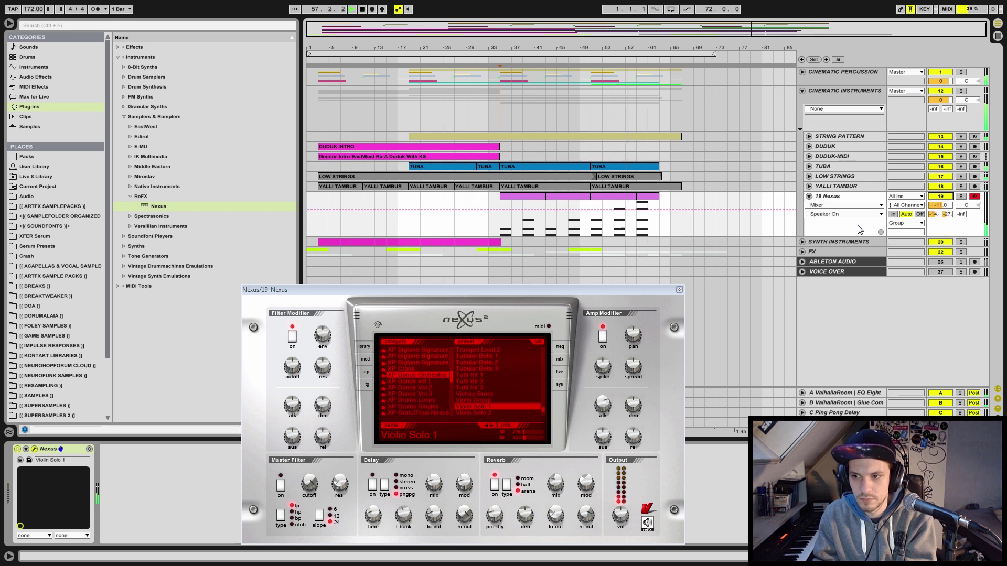
Duplicate the Nexus clip at bar 59 to bar 63 and add D4 on top of the copy's first chord
left_click(644, 202)
key("space")
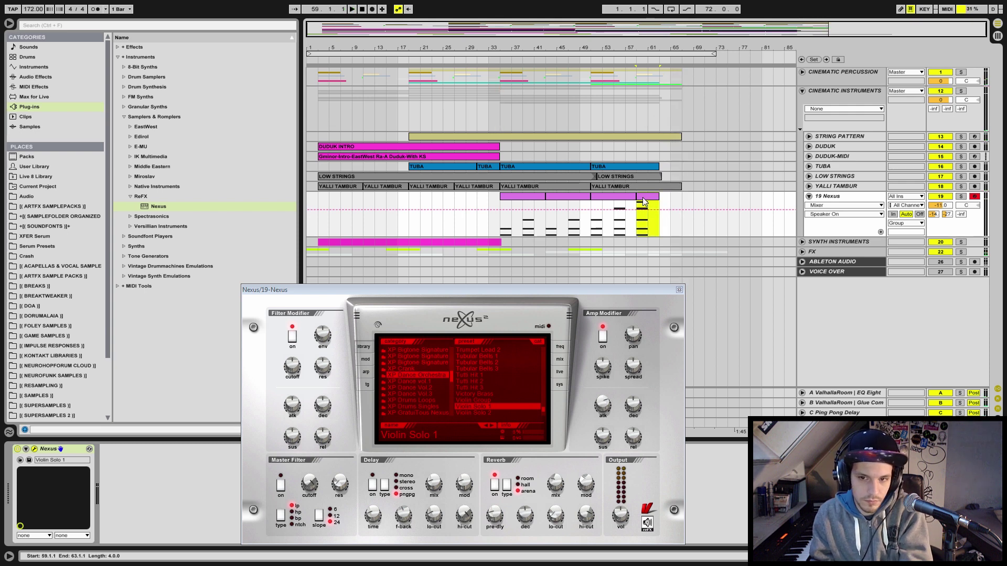
key("ctrl+d")
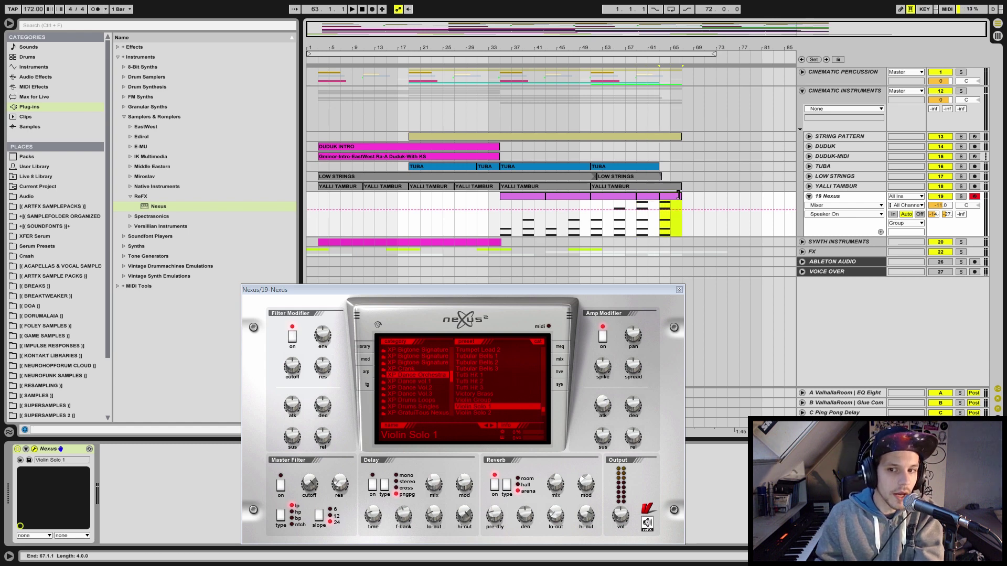
double_click(677, 196)
left_click(156, 407)
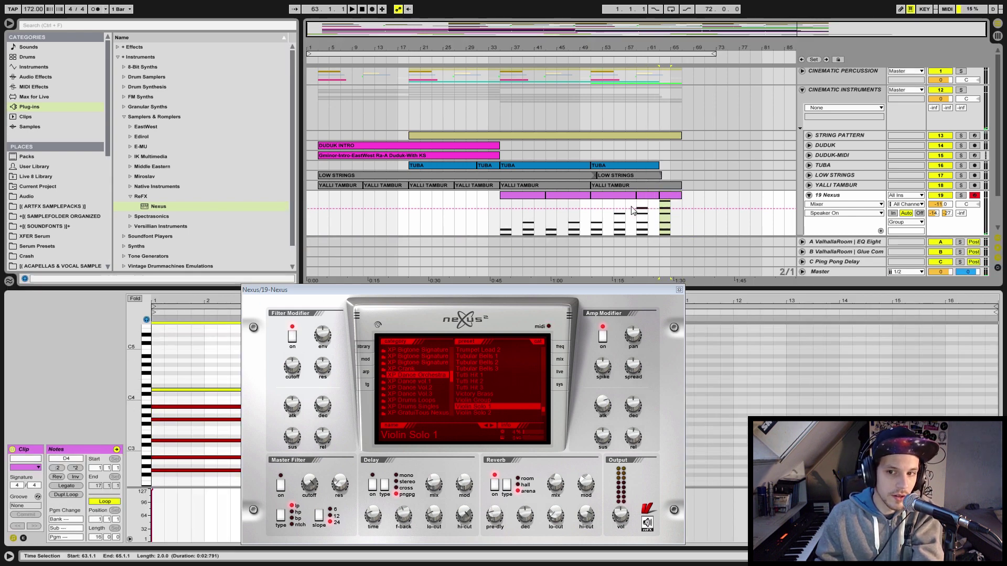
Play the violin part from bar 57, close the Nexus plug-in window and listen again from bar 63
left_click(644, 225)
left_click(631, 225)
key("space")
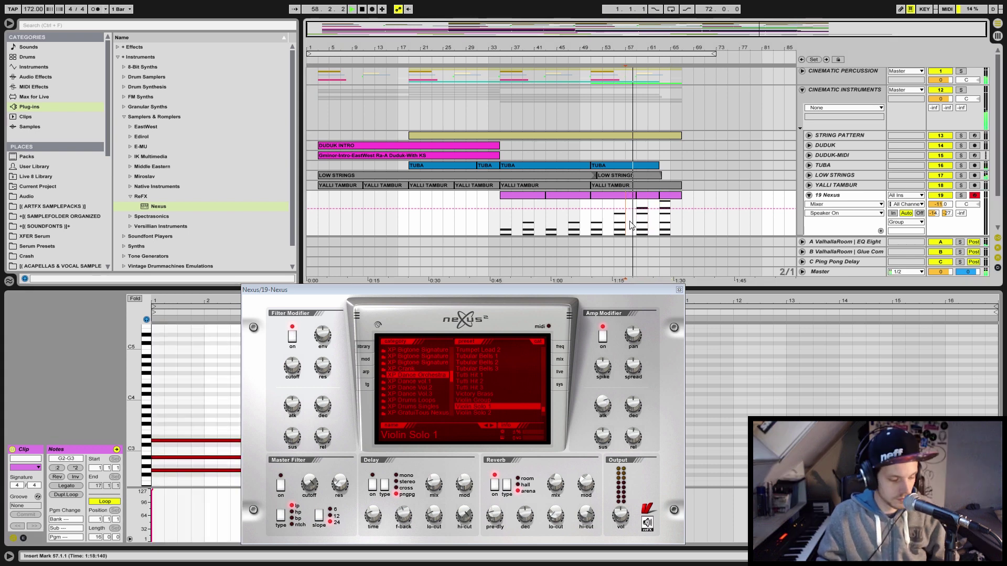
left_click(678, 290)
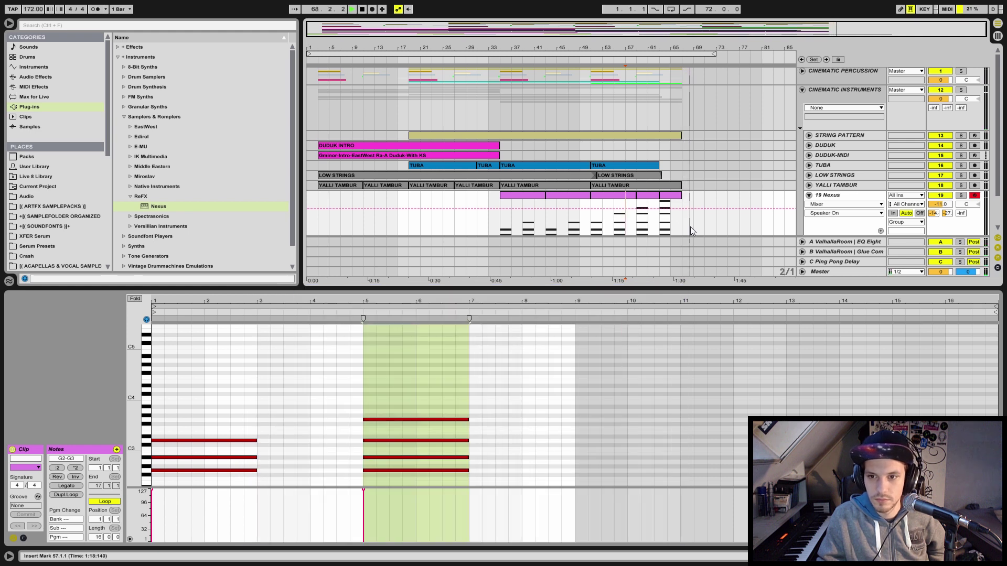
left_click(665, 222)
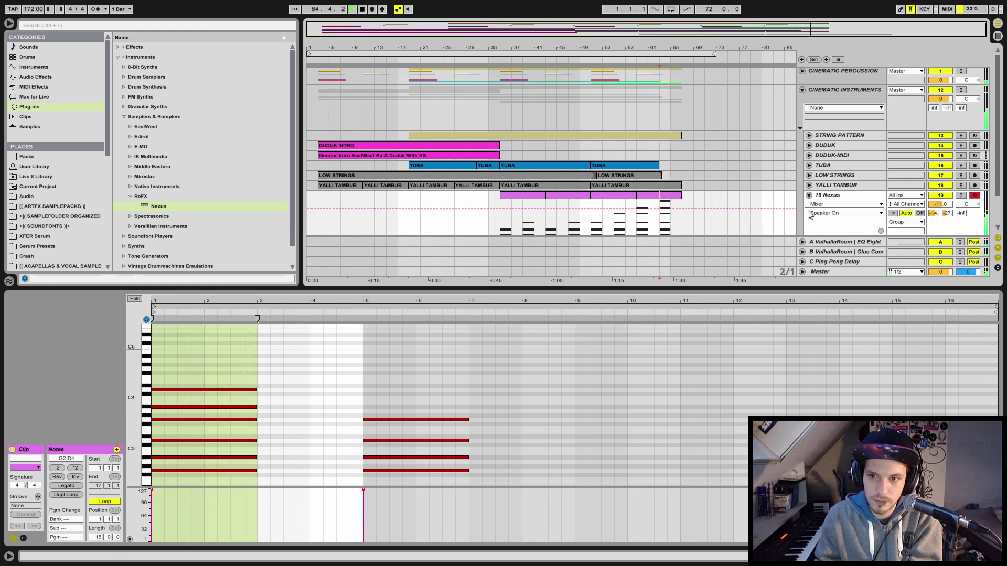
key("space")
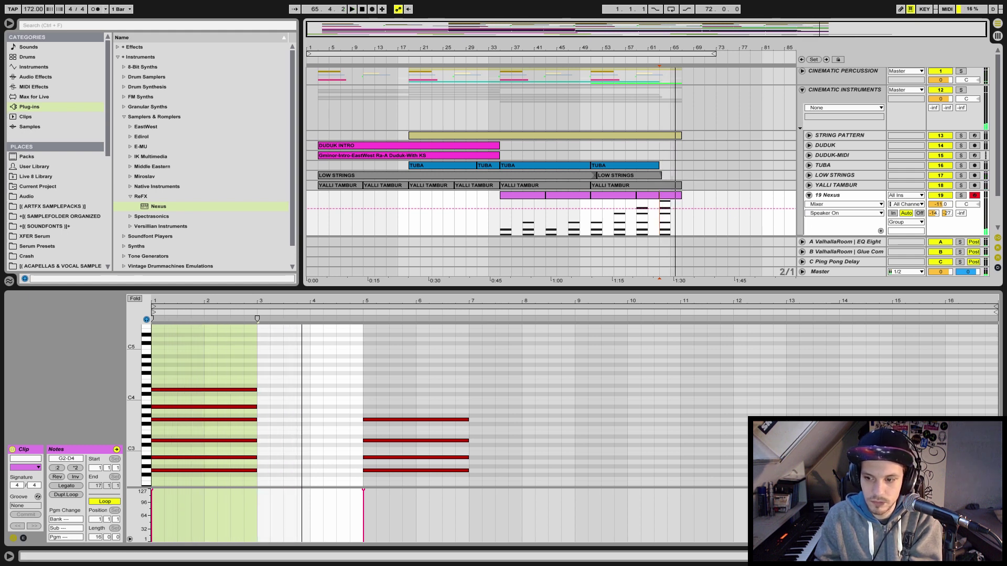
Add an Auto Filter after Nexus on its track and open the low-pass cutoff to 19.9 kHz
double_click(827, 195)
left_click(36, 76)
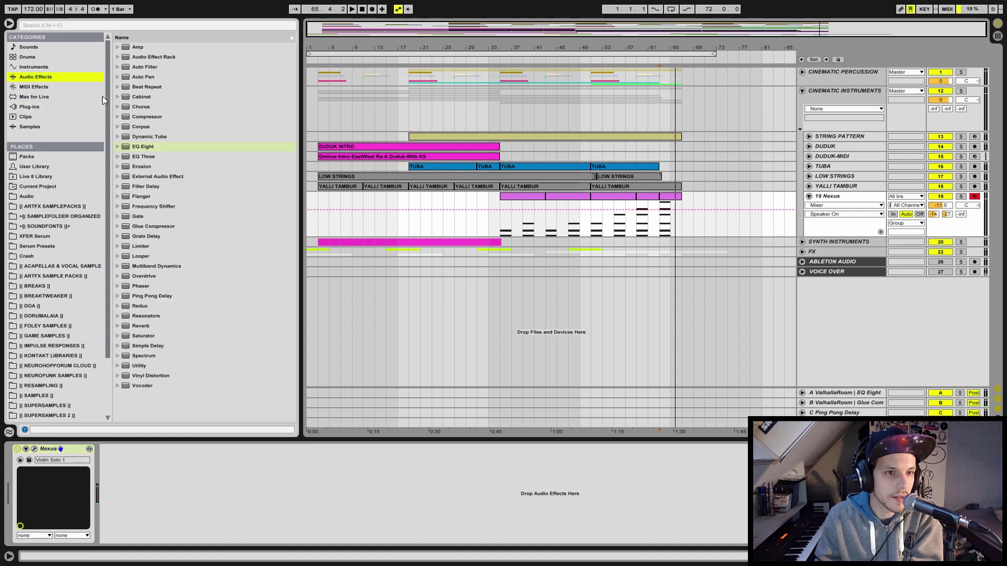
left_click_drag(154, 75, 156, 489)
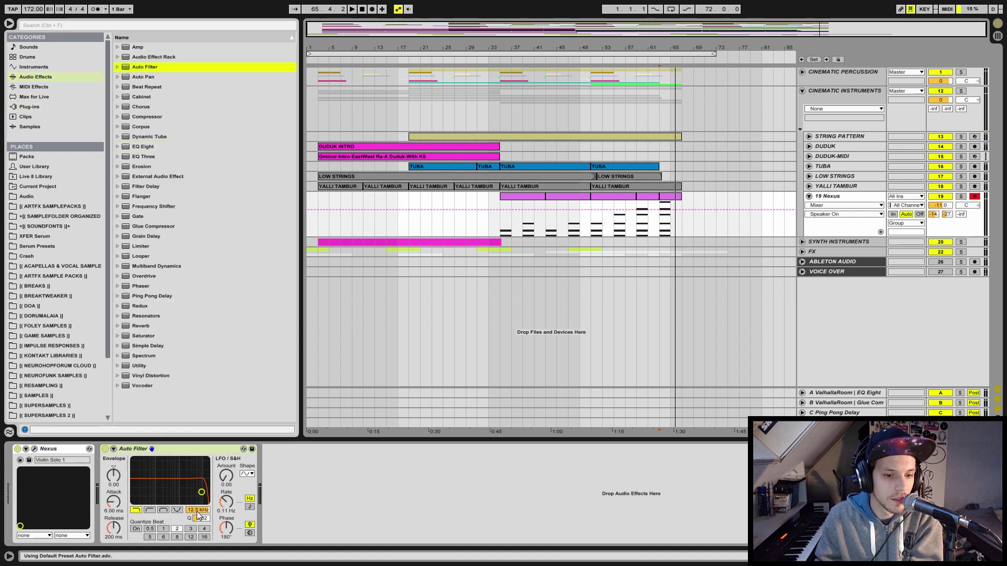
Automate the Auto Filter frequency to ramp down to about 159 Hz between bars 64 and 65, and play it from bar 63
left_click_drag(660, 212, 671, 213)
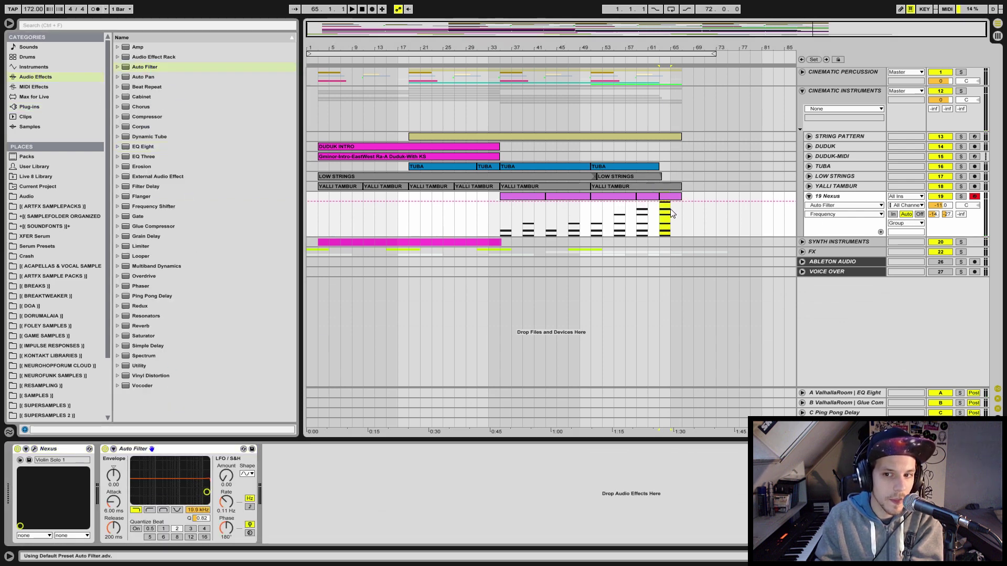
left_click_drag(679, 43, 544, 220)
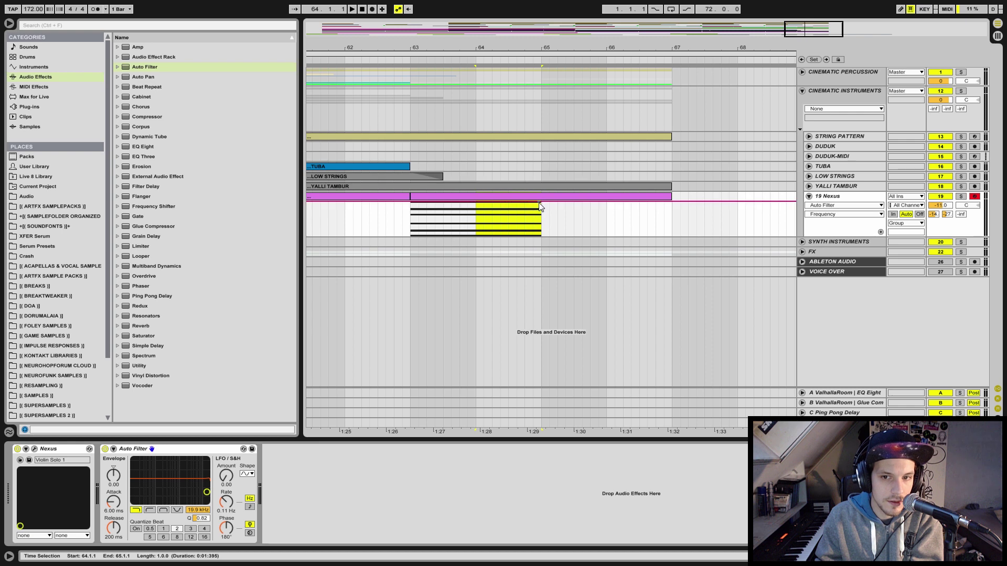
left_click_drag(539, 202, 538, 227)
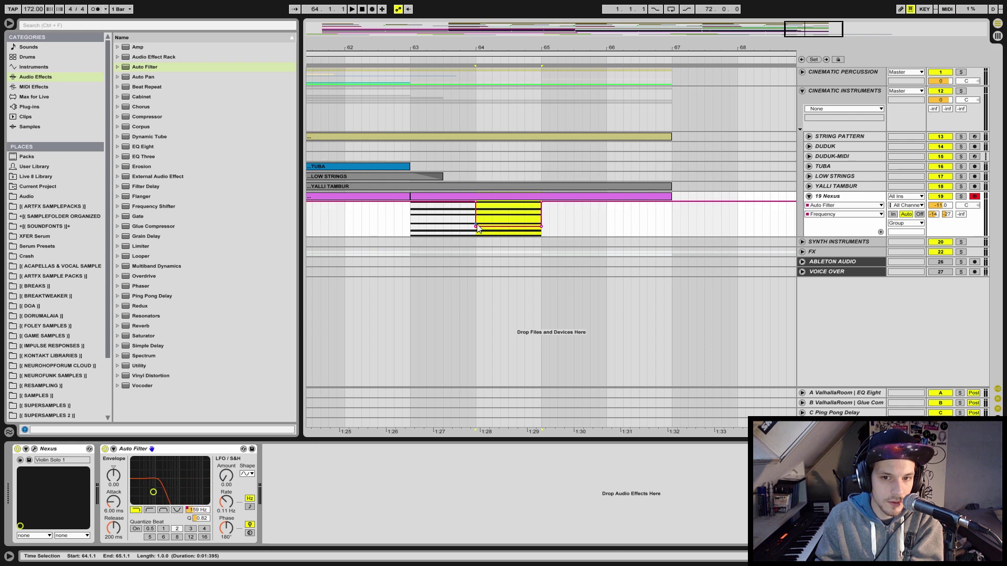
left_click_drag(475, 227, 475, 203)
left_click(407, 219)
key("space")
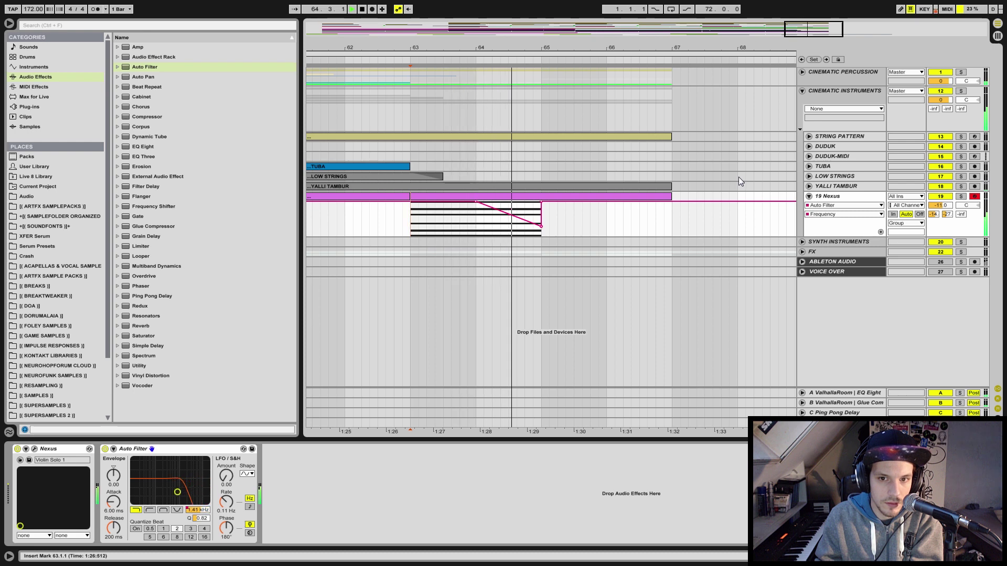
Delete the upper automation point at bar 65 so the filter stays closed, and replay from bar 63
key("space")
left_click(541, 202)
left_click(407, 220)
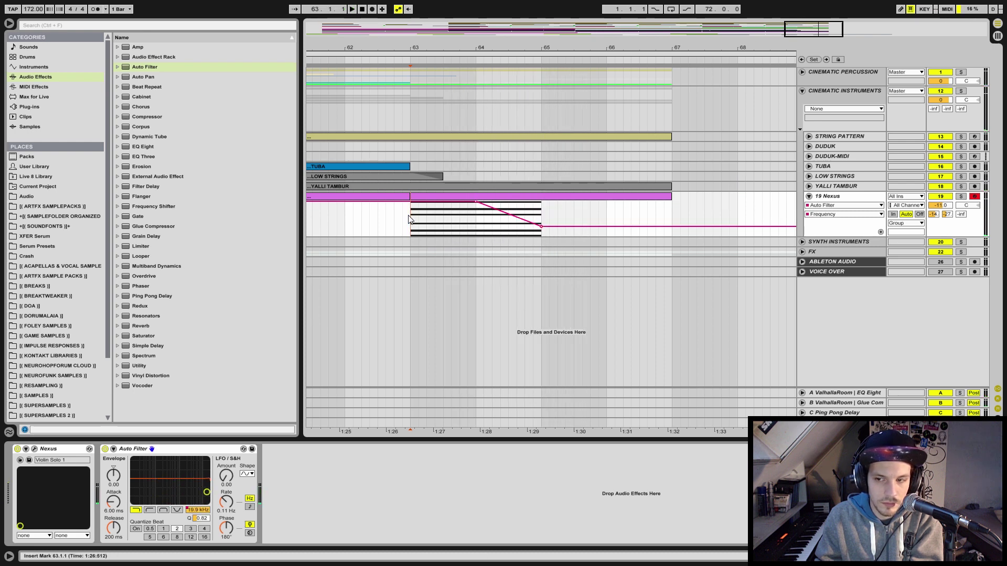
key("space")
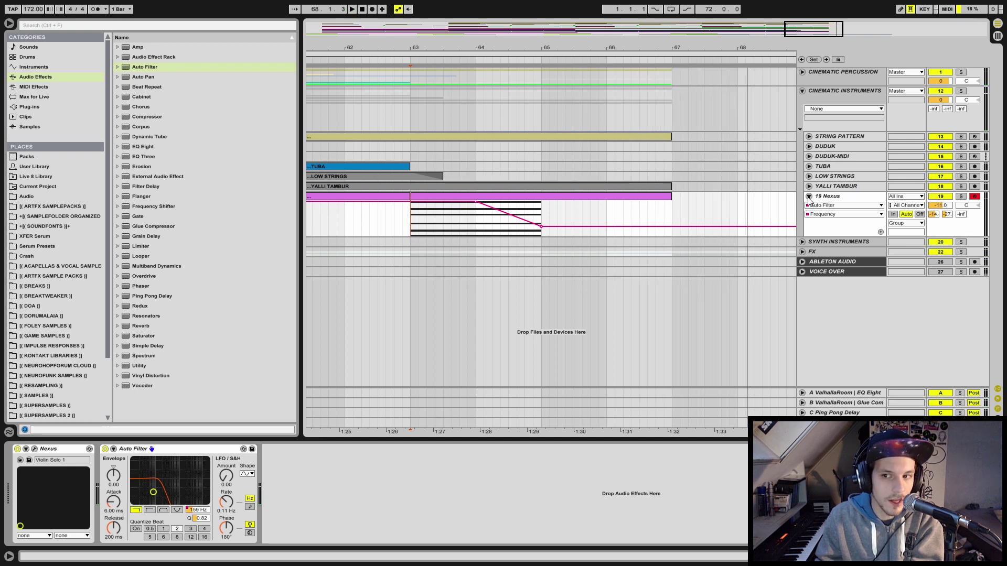
Fold the Nexus track within the CINEMATIC INSTRUMENTS group and rename it VIOLIN
left_click(800, 130)
left_click(805, 92)
left_click_drag(658, 47, 659, 50)
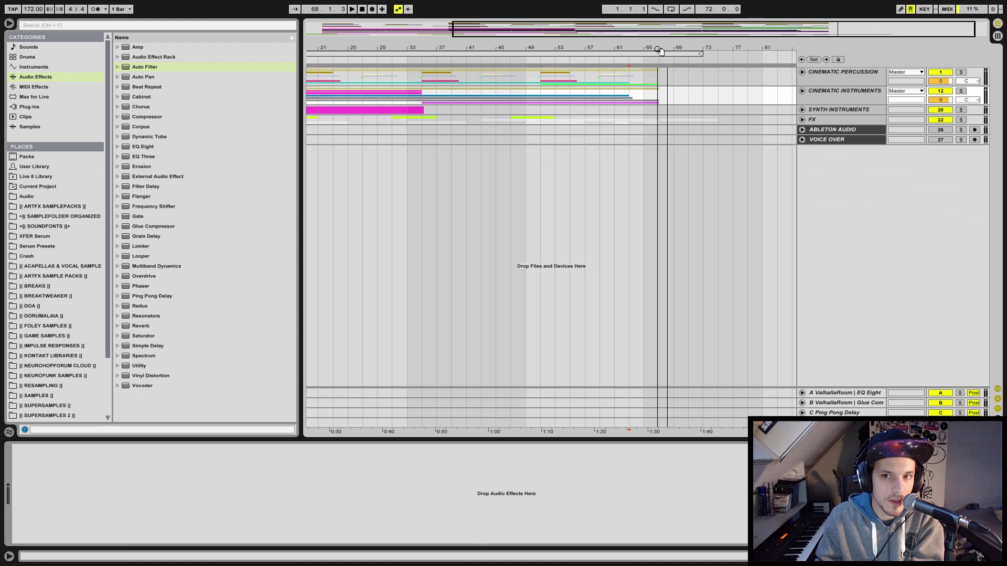
left_click(803, 91)
left_click(819, 196)
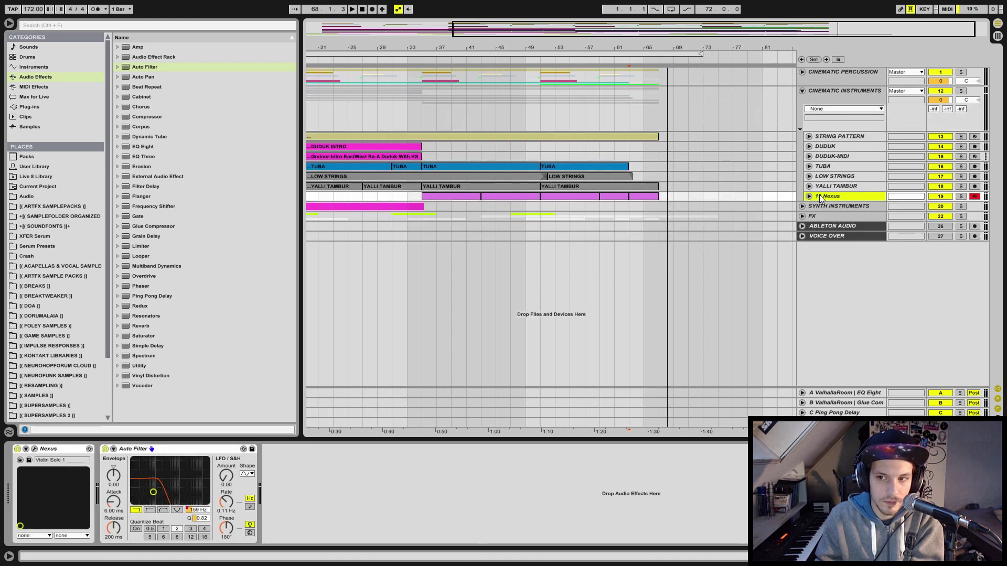
key("ctrl+r")
type("VIOLIN")
key("Return")
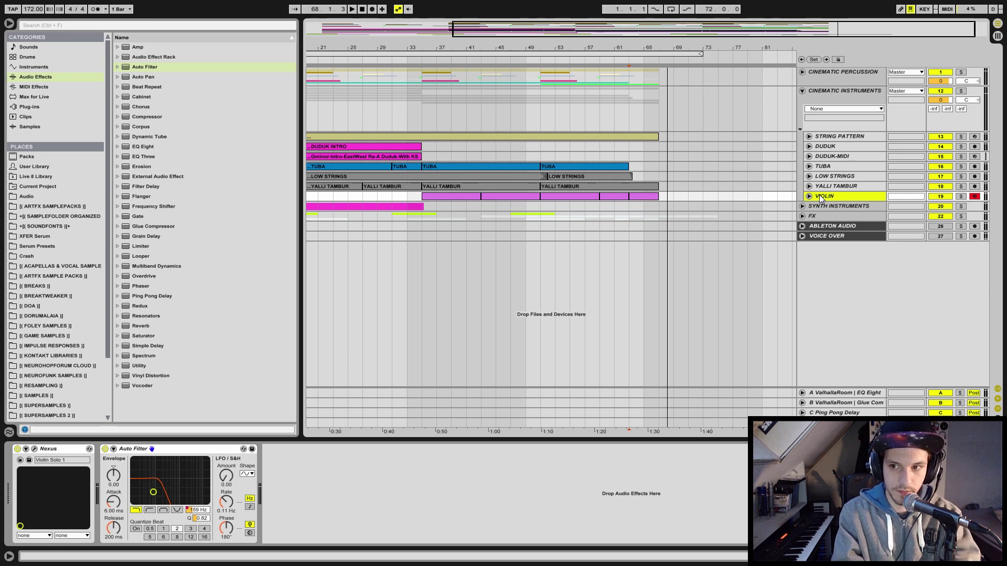
Check the TapeIt 2 recorder on the ABLETON AUDIO track and fold the CINEMATIC INSTRUMENTS group
left_click_drag(434, 48, 516, 47)
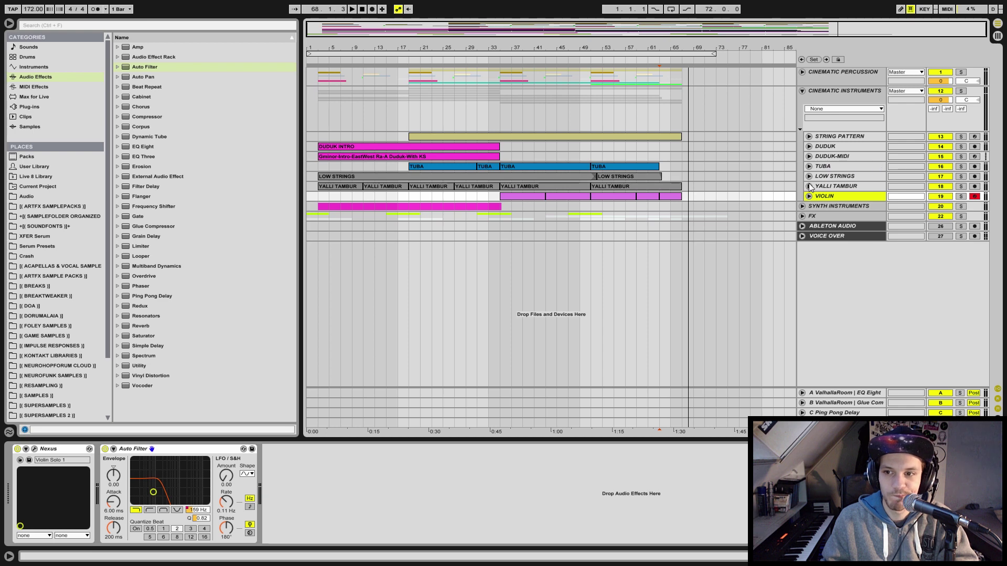
left_click(822, 224)
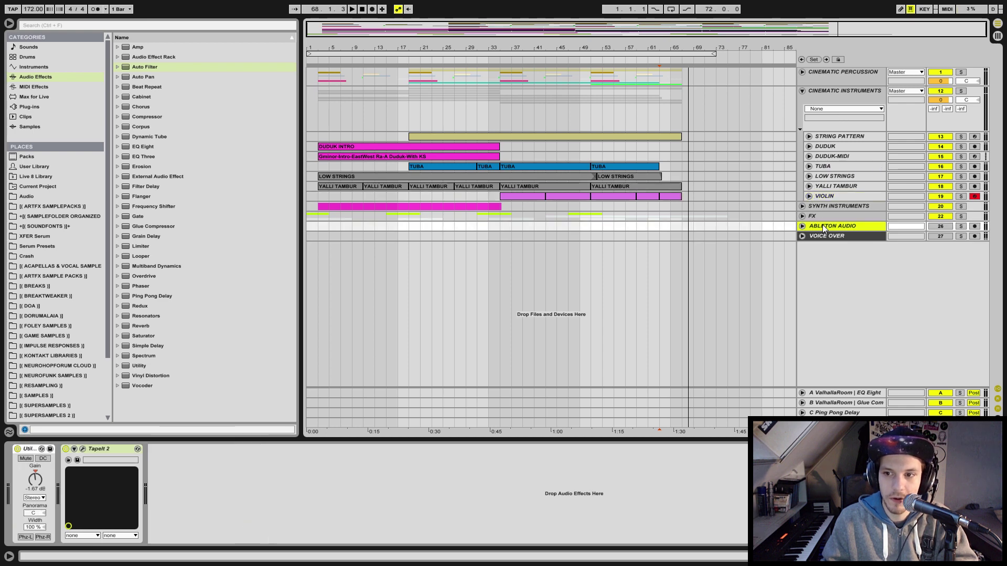
left_click(83, 450)
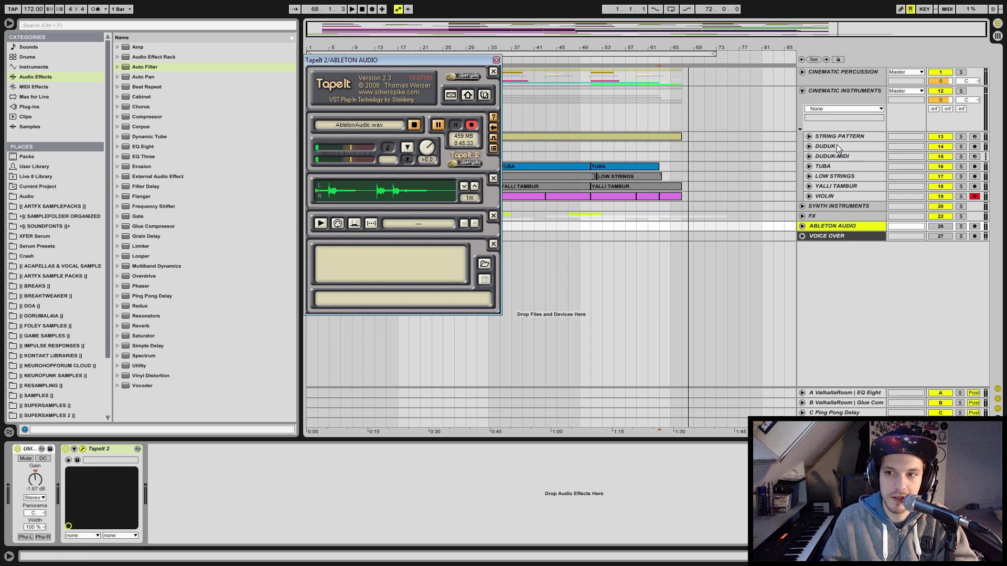
left_click(832, 97)
left_click(802, 92)
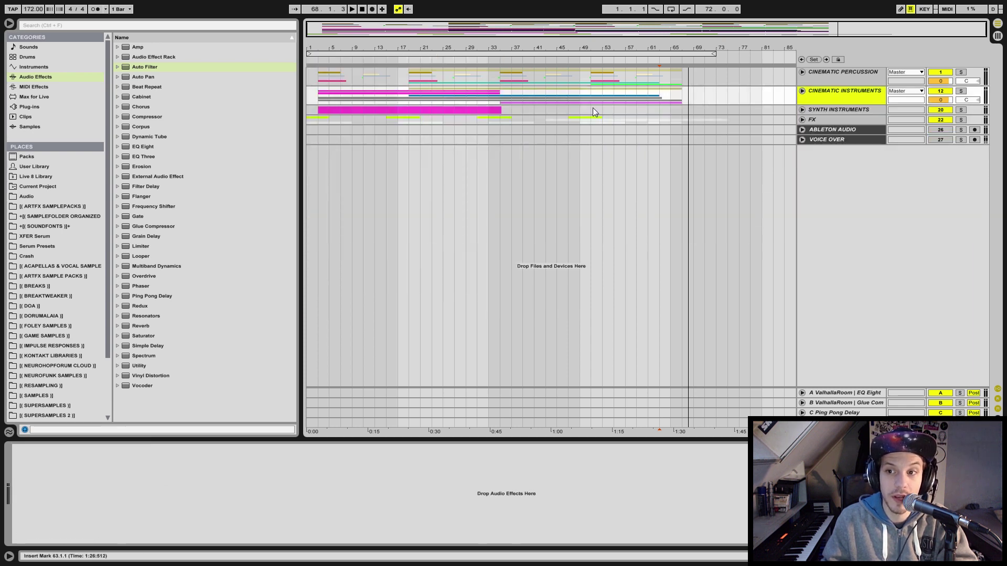
Inspect the intro's extent from bar 1 to 67 and mark out the following 32 bars up to bar 99 on both cinematic groups
left_click(307, 77)
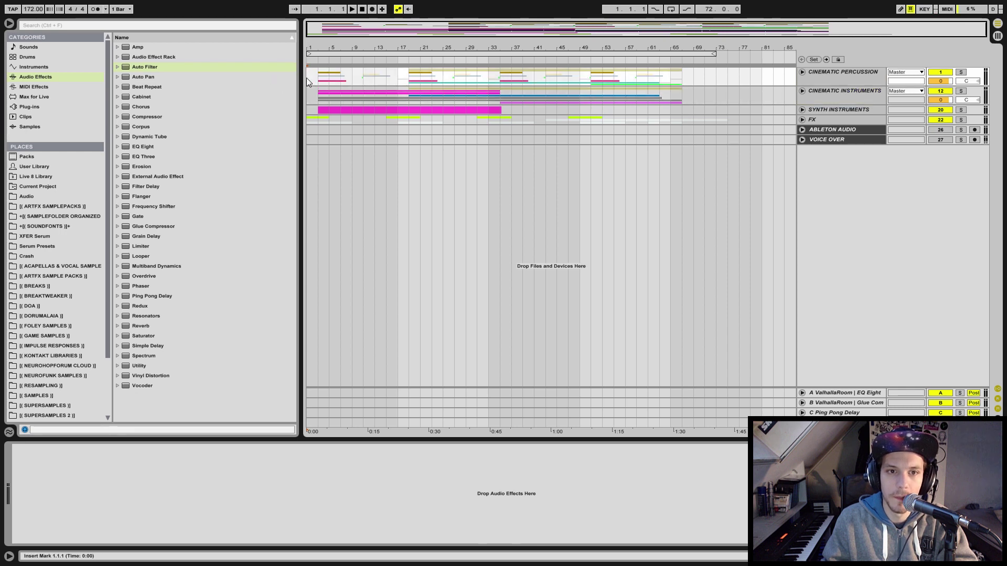
left_click(663, 79)
left_click(685, 78)
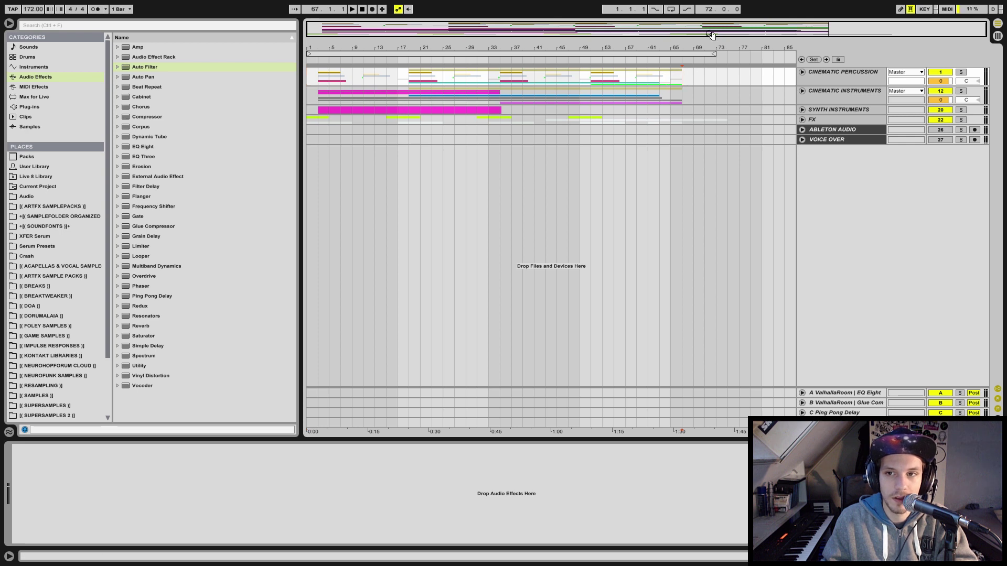
left_click(683, 79)
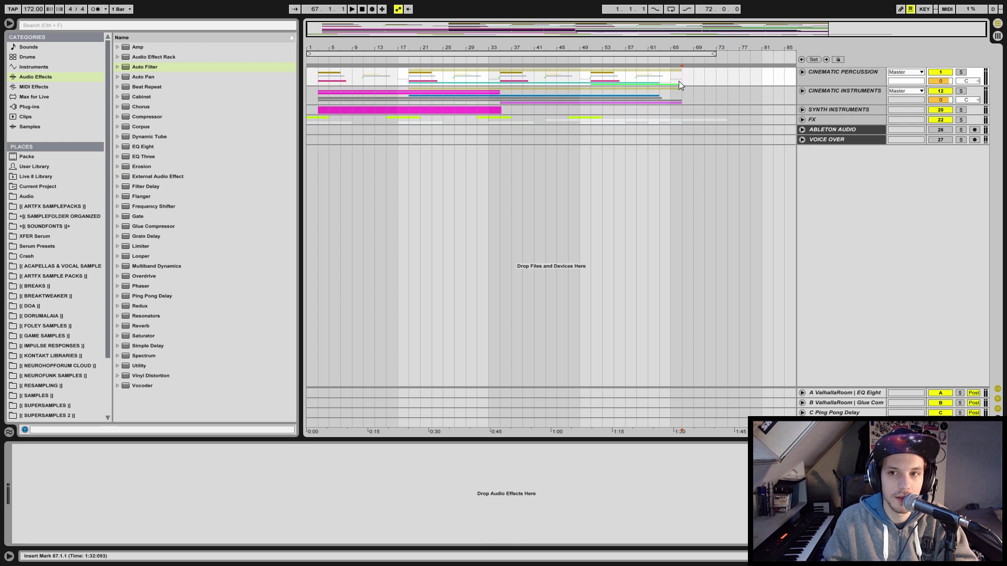
left_click_drag(684, 84, 762, 77)
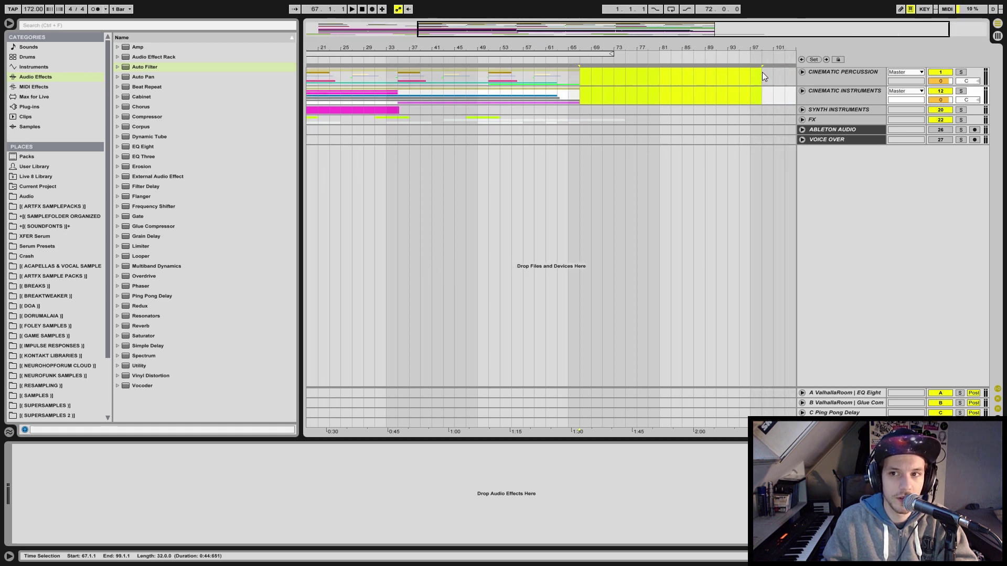
left_click(762, 74)
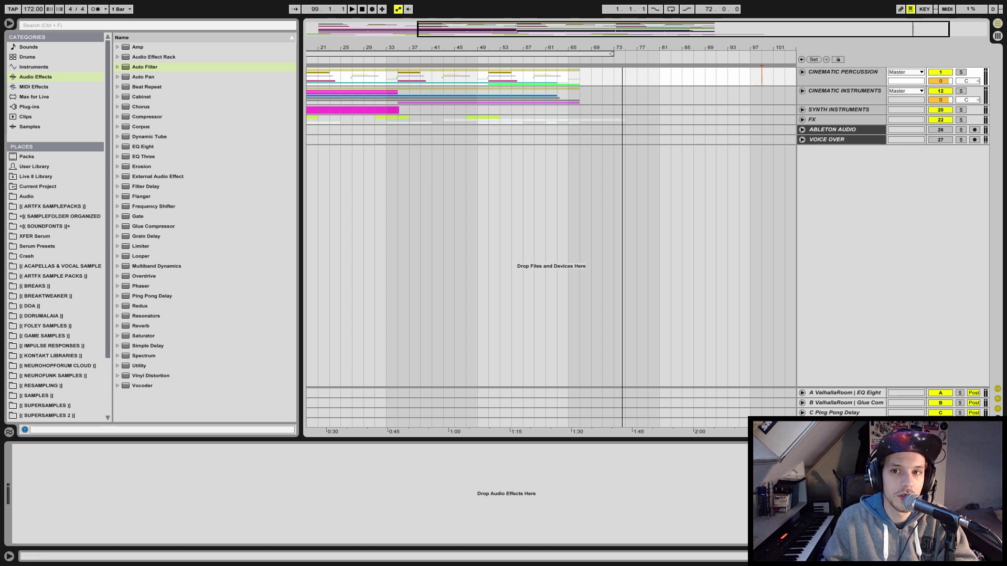
left_click_drag(621, 47, 634, 48)
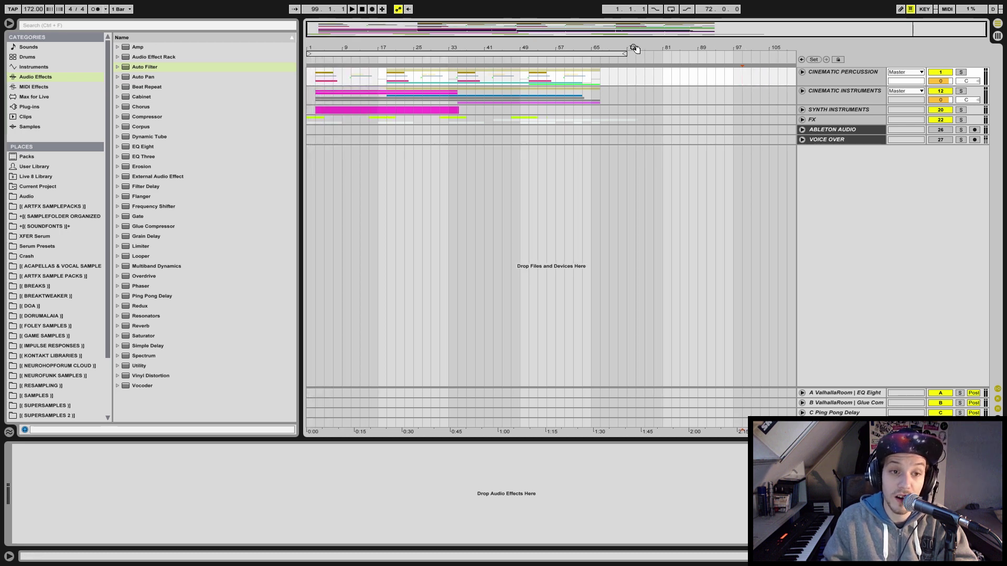